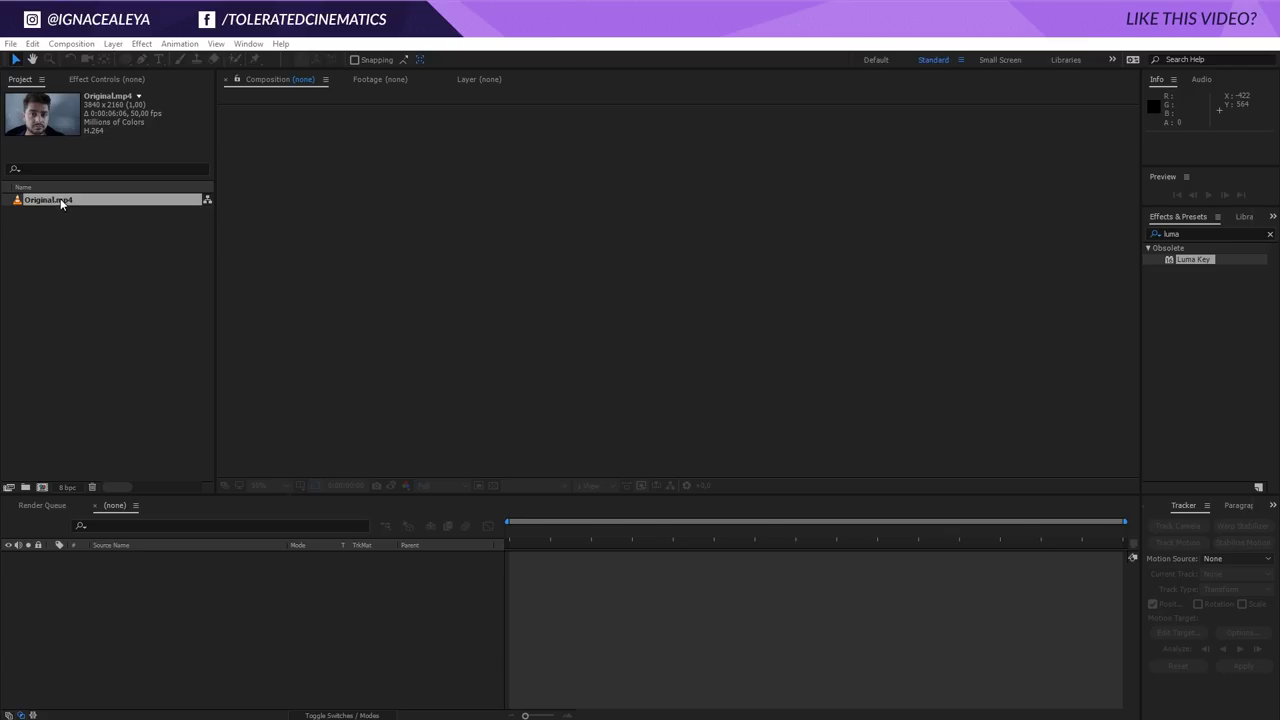
Open the Original.mp4 footage for viewing and scrub through the clip
double_click(17, 202)
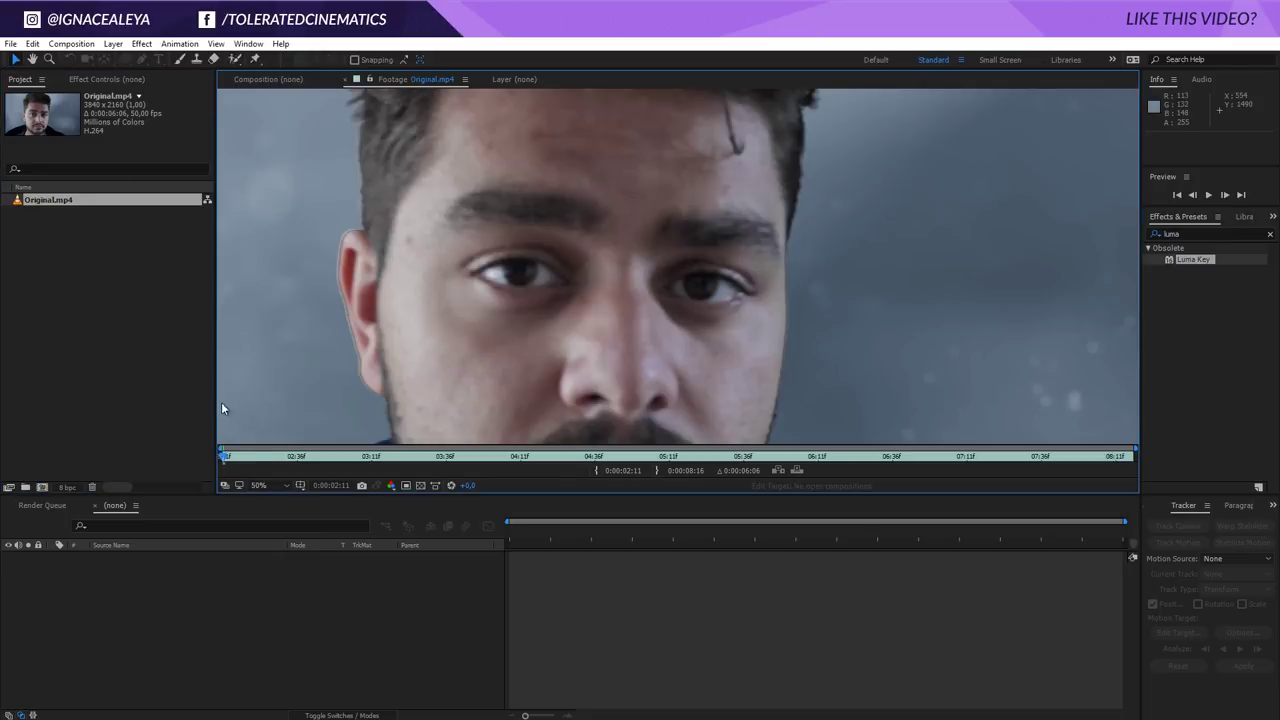
scroll(352, 354, "down", 2)
scroll(353, 373, "up", 1)
left_click_drag(241, 457, 540, 455)
left_click(561, 456)
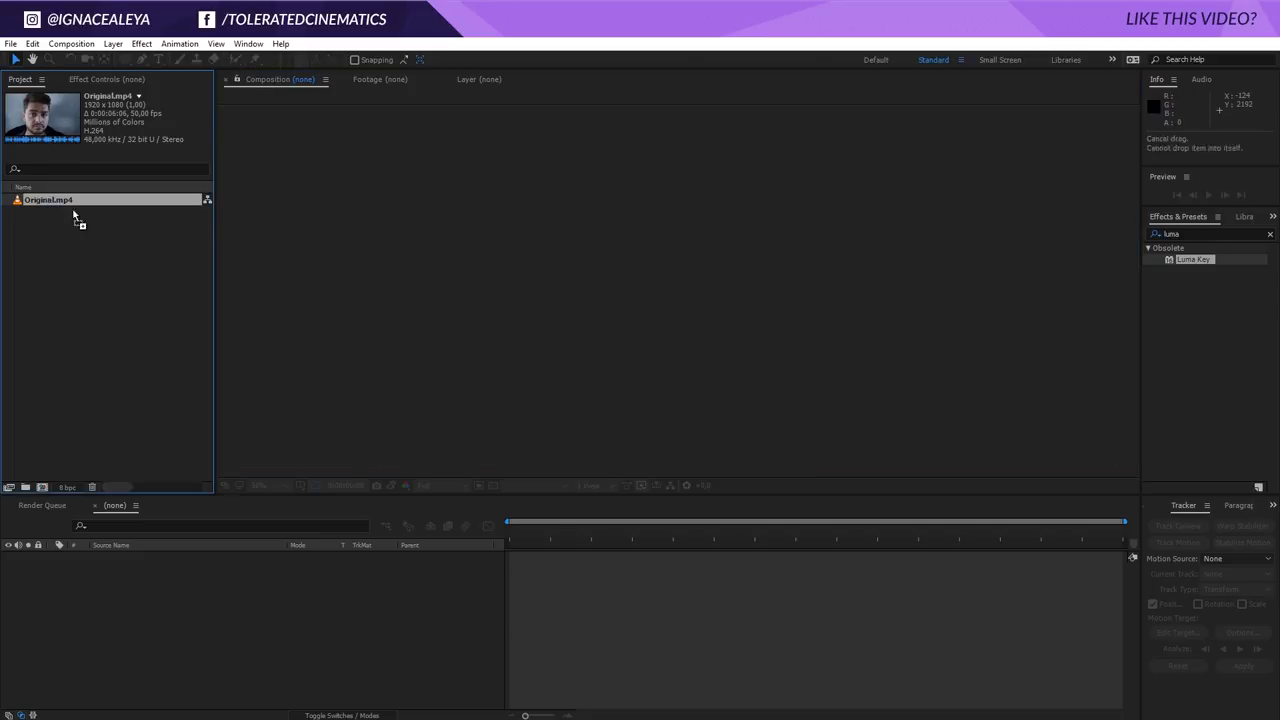
Create a composition from Original.mp4 and set its preview resolution to Full
left_click_drag(72, 203, 44, 489)
scroll(558, 344, "up", 2)
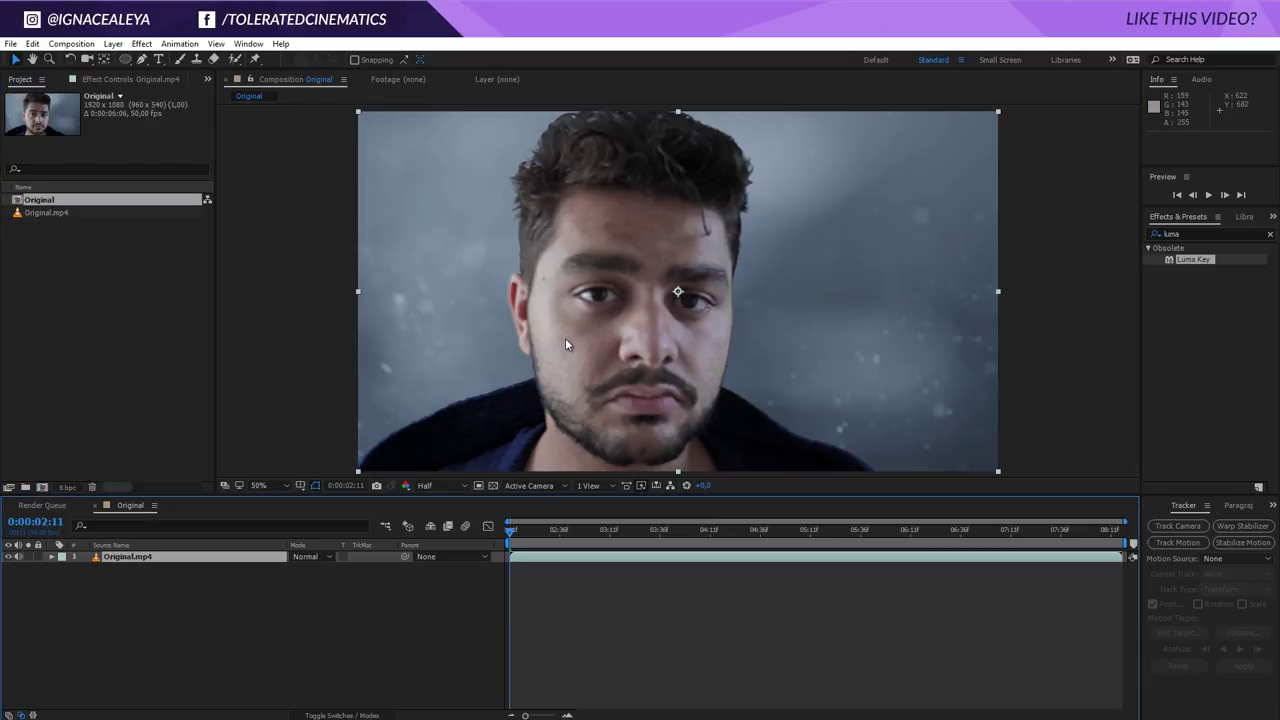
left_click_drag(514, 535, 950, 543)
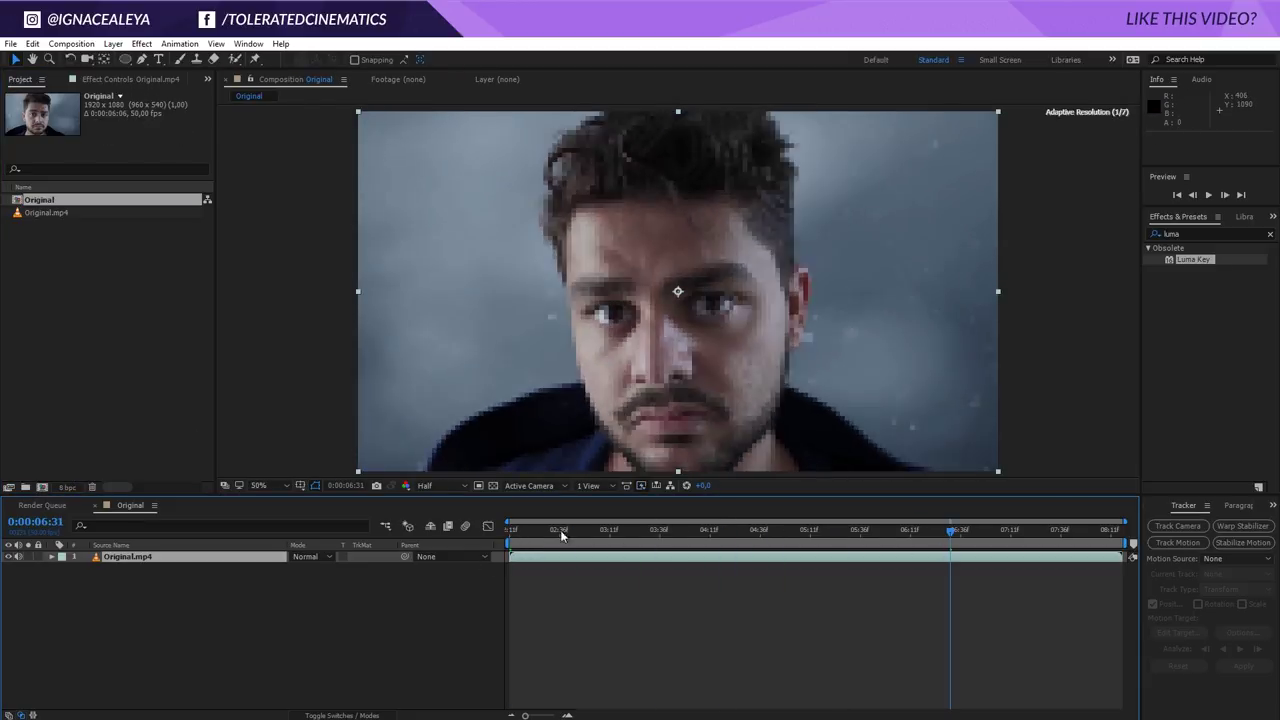
left_click(434, 486)
left_click(430, 520)
Go to the clip's last frame at 0:00:08:16 and start Track Motion on the Original.mp4 layer
left_click_drag(947, 535, 1165, 542)
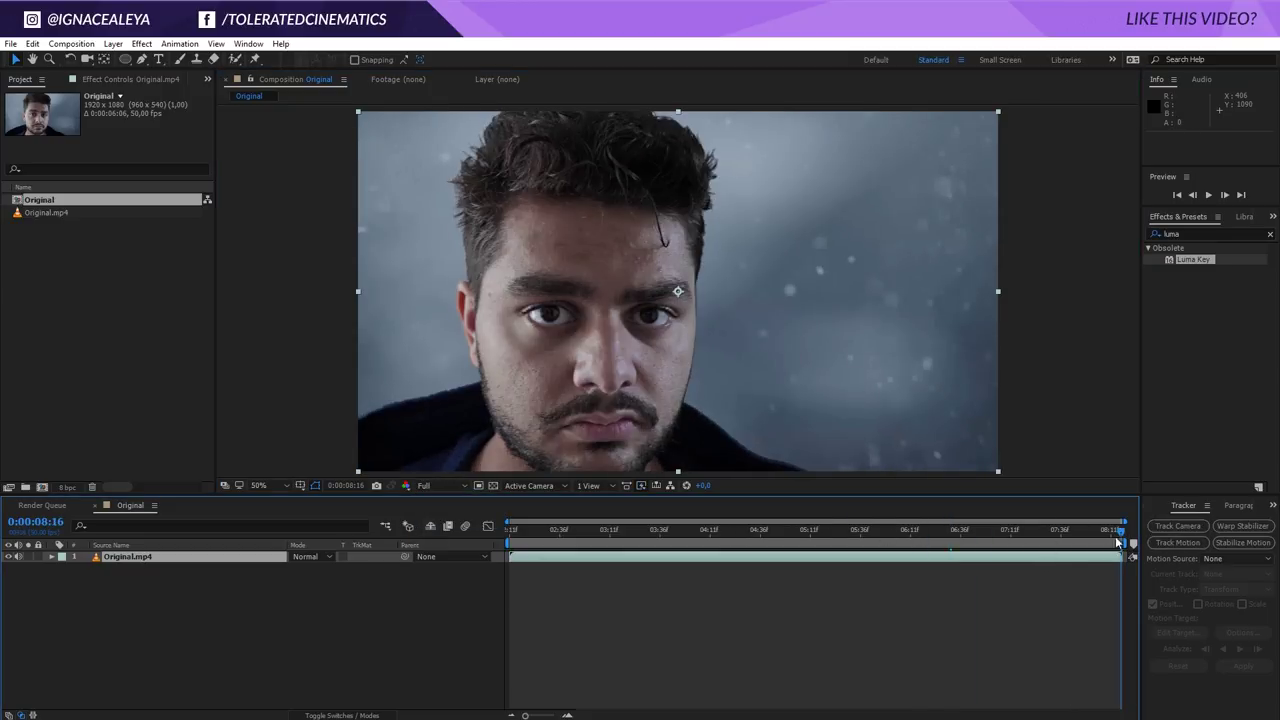
left_click_drag(1119, 534, 1123, 534)
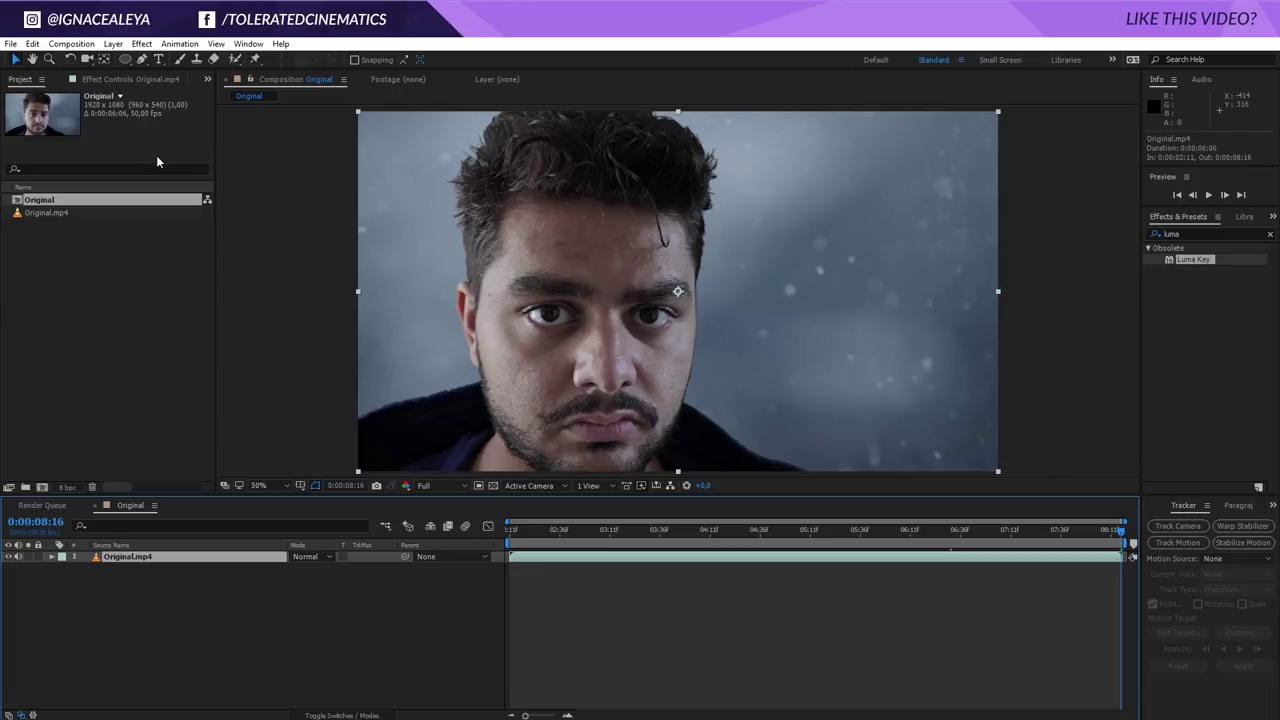
left_click(248, 43)
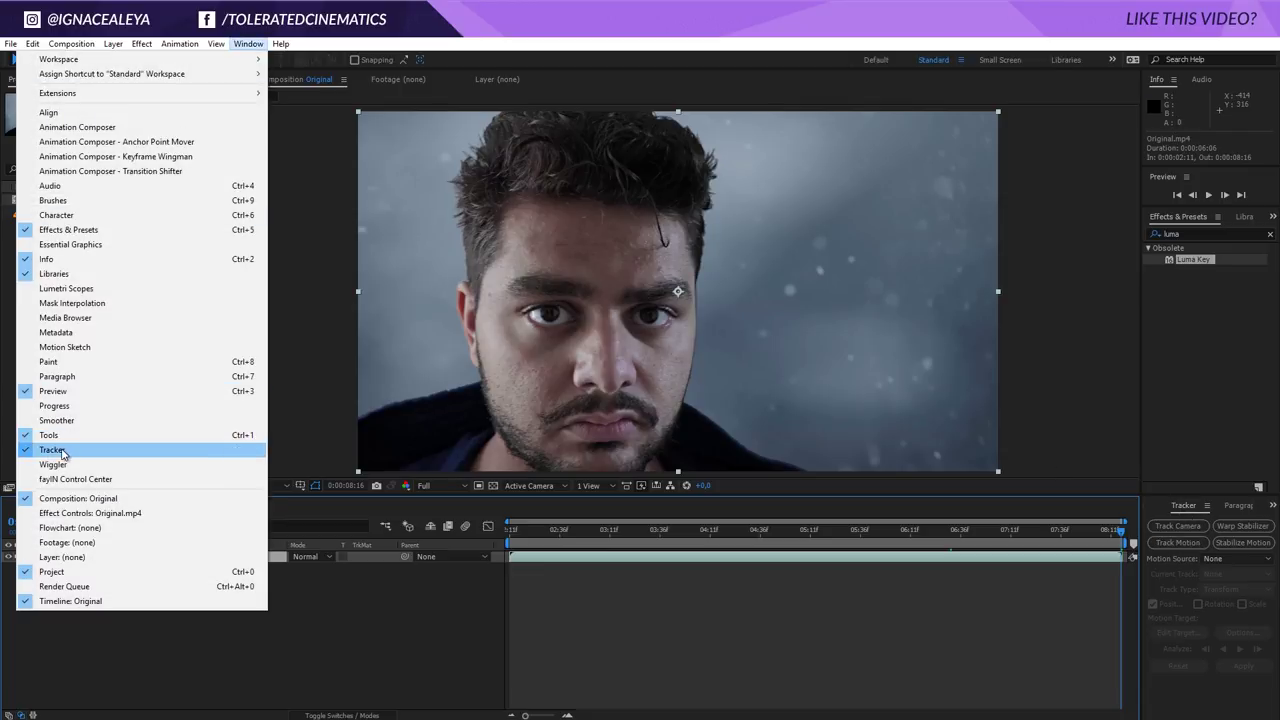
left_click(1174, 547)
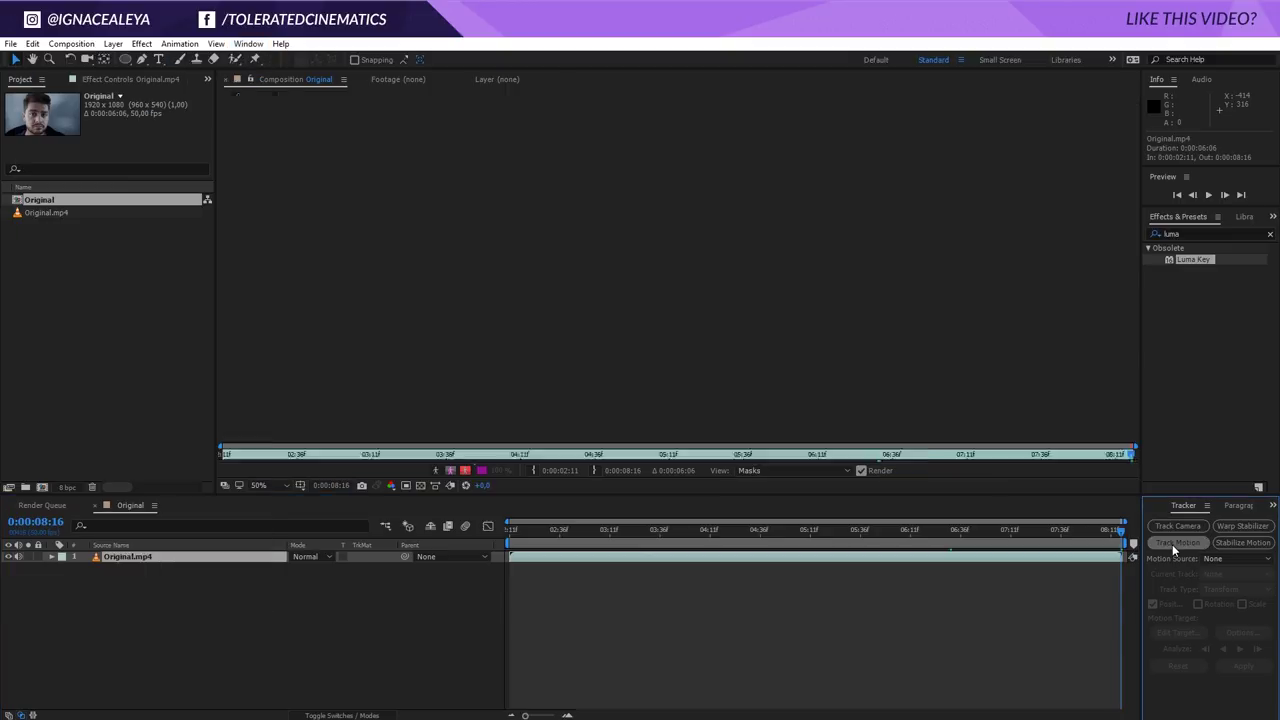
Place Track Point 1 on the pupil of the man's right eye and analyze the motion backward
scroll(632, 277, "up", 2)
left_click_drag(665, 281, 589, 397)
key("comma")
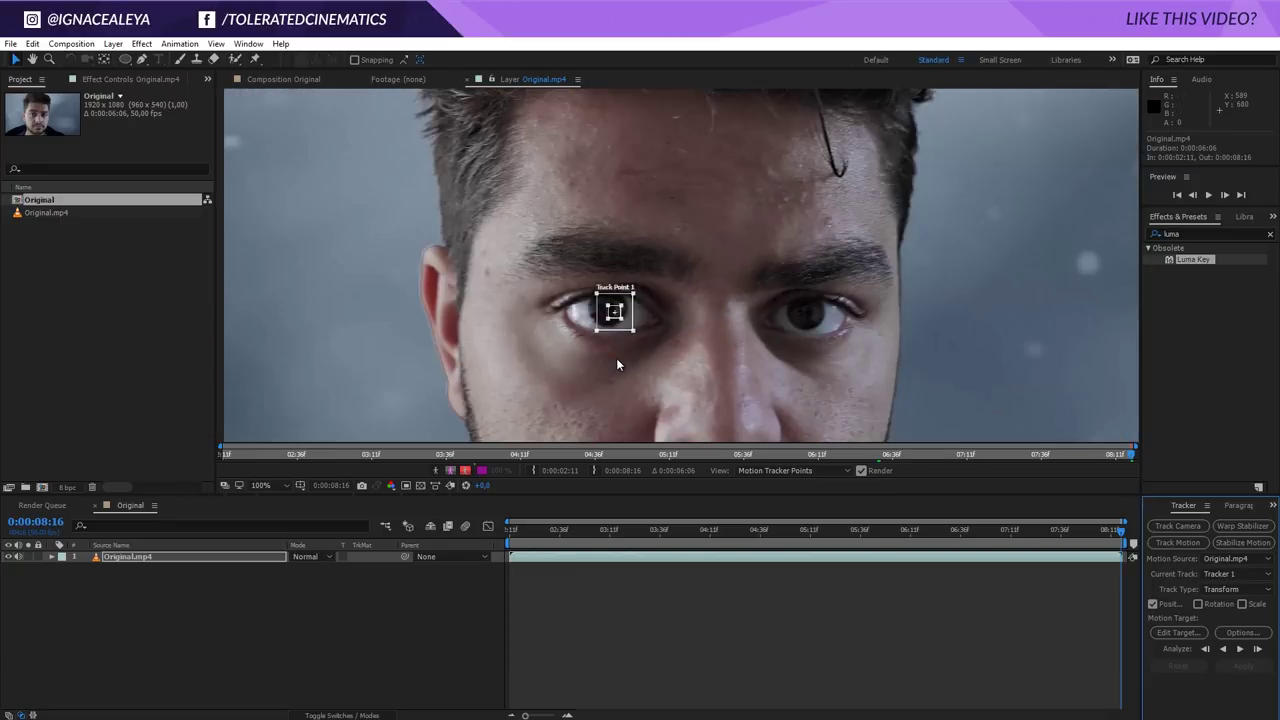
key("comma")
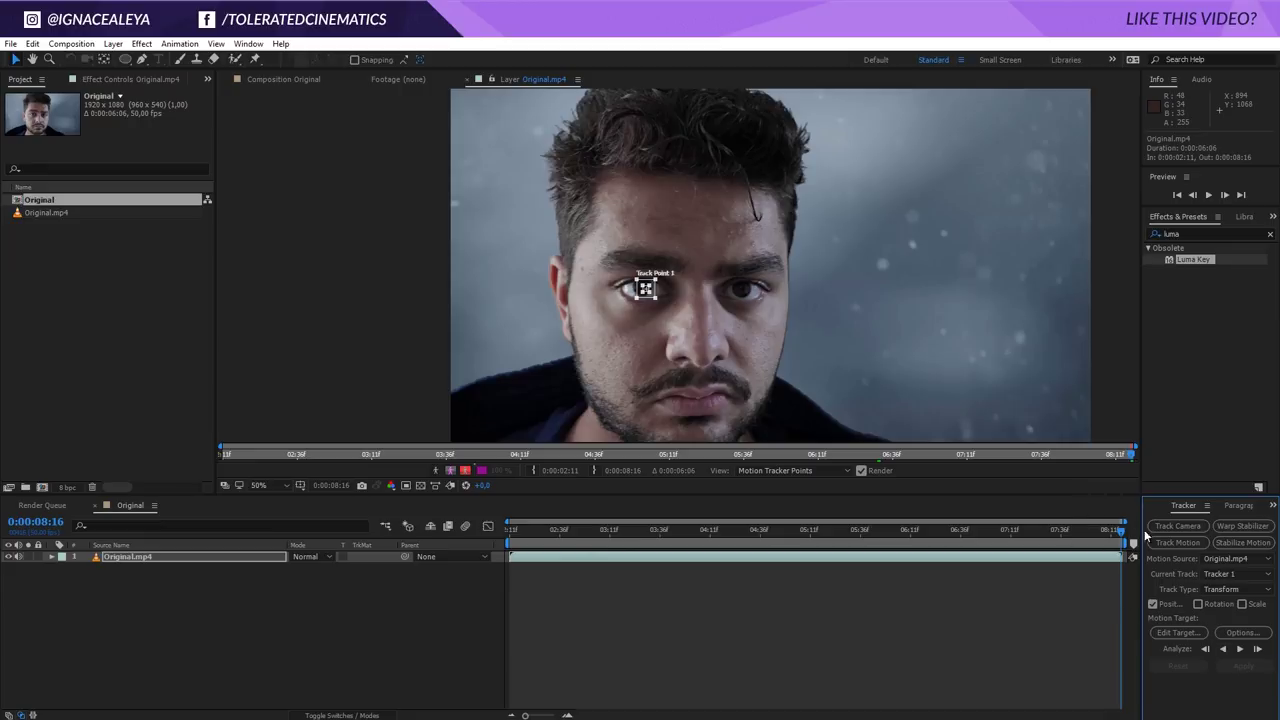
left_click(1222, 651)
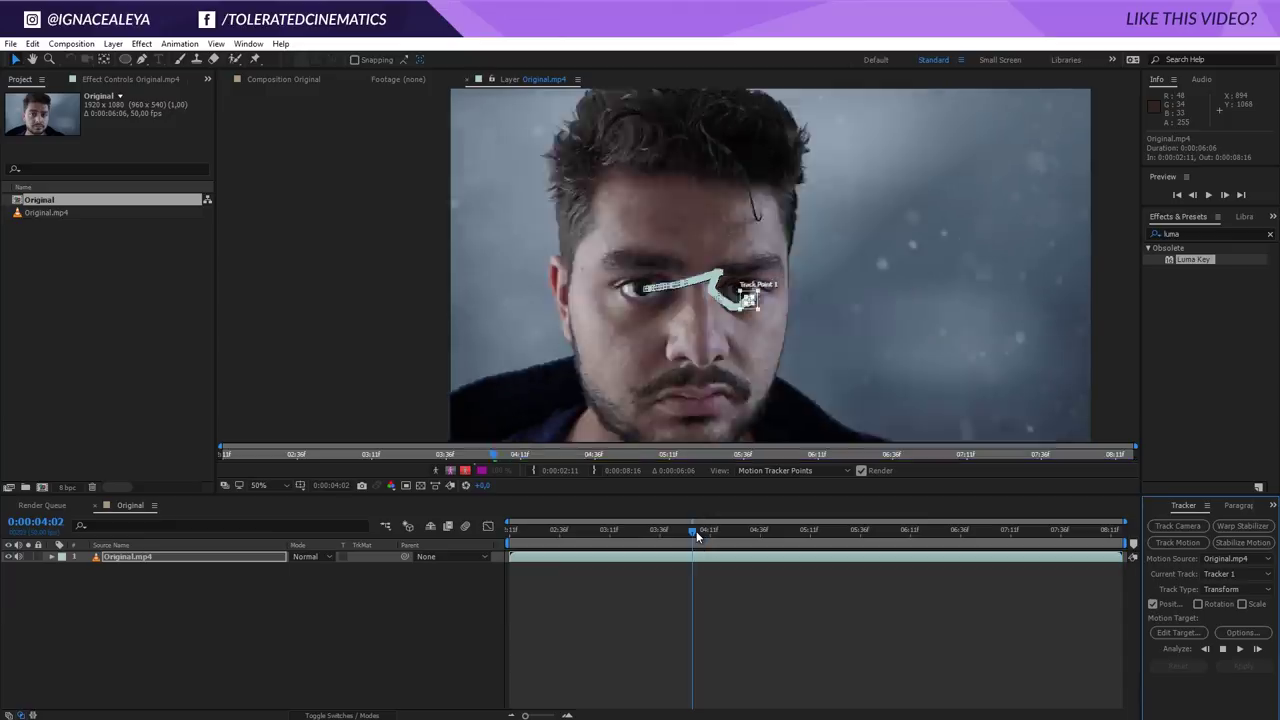
Return to about 0:00:04:30 and re-analyze the pupil track backward one frame at a time
left_click_drag(700, 533, 733, 533)
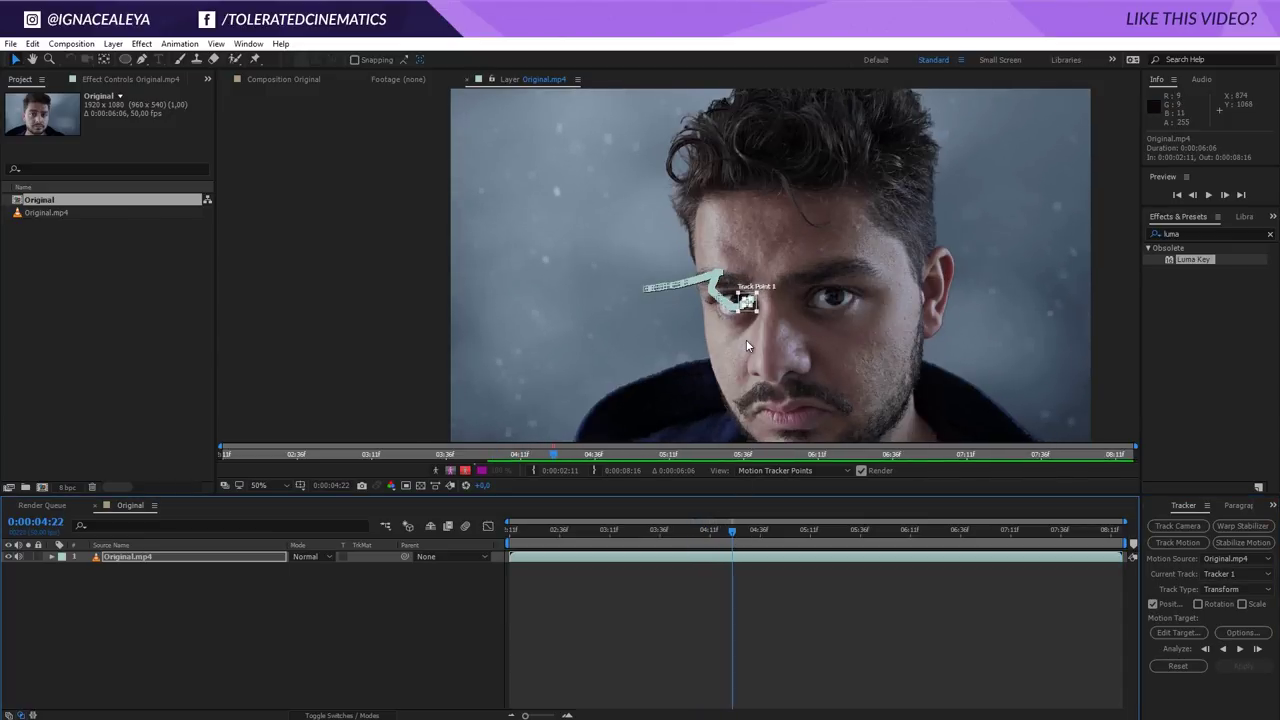
scroll(746, 340, "up", 1)
scroll(600, 300, "up", 2)
mouse_move(733, 532)
left_mouse_down()
mouse_move(764, 535)
mouse_move(753, 535)
left_mouse_up()
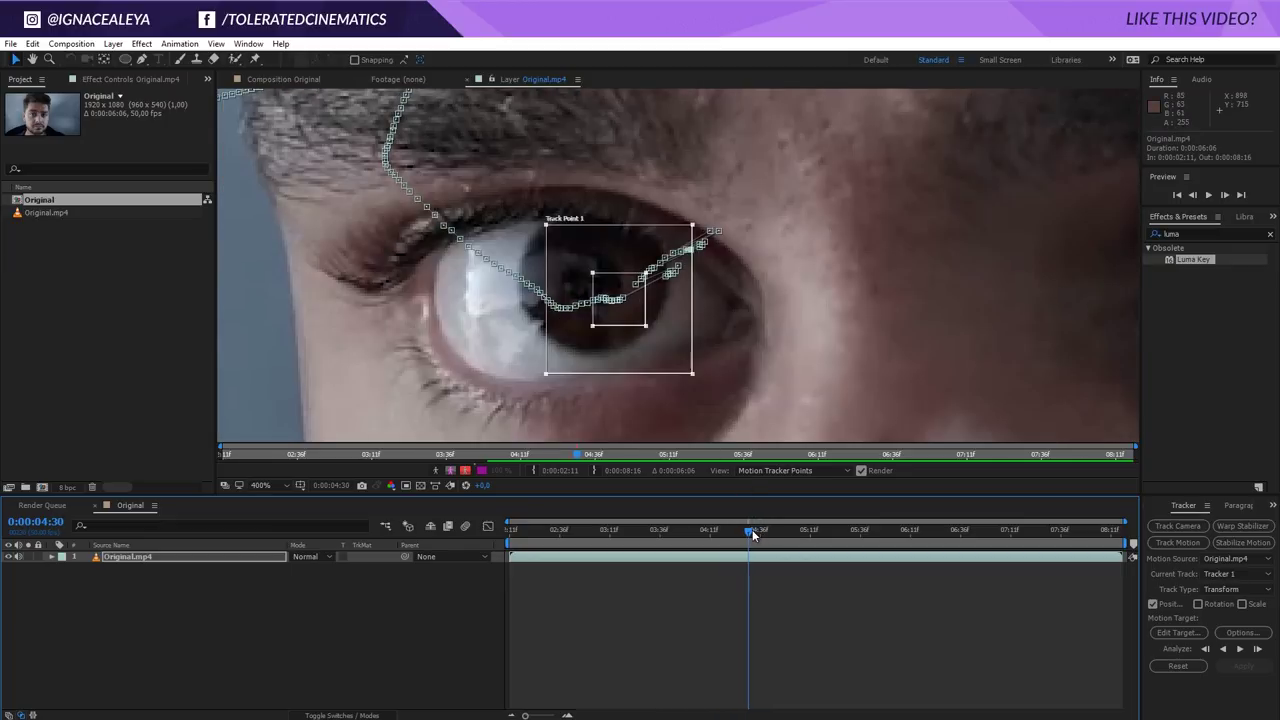
left_click(1207, 649)
left_click(1207, 649)
left_click(1209, 648)
left_click(1209, 648)
left_click(1209, 648)
left_click(1209, 648)
left_click(1209, 648)
left_click(1209, 648)
left_click(1209, 648)
Analyze the remaining pupil motion backward to the start of the clip at 0:00:02:11
left_click(1221, 649)
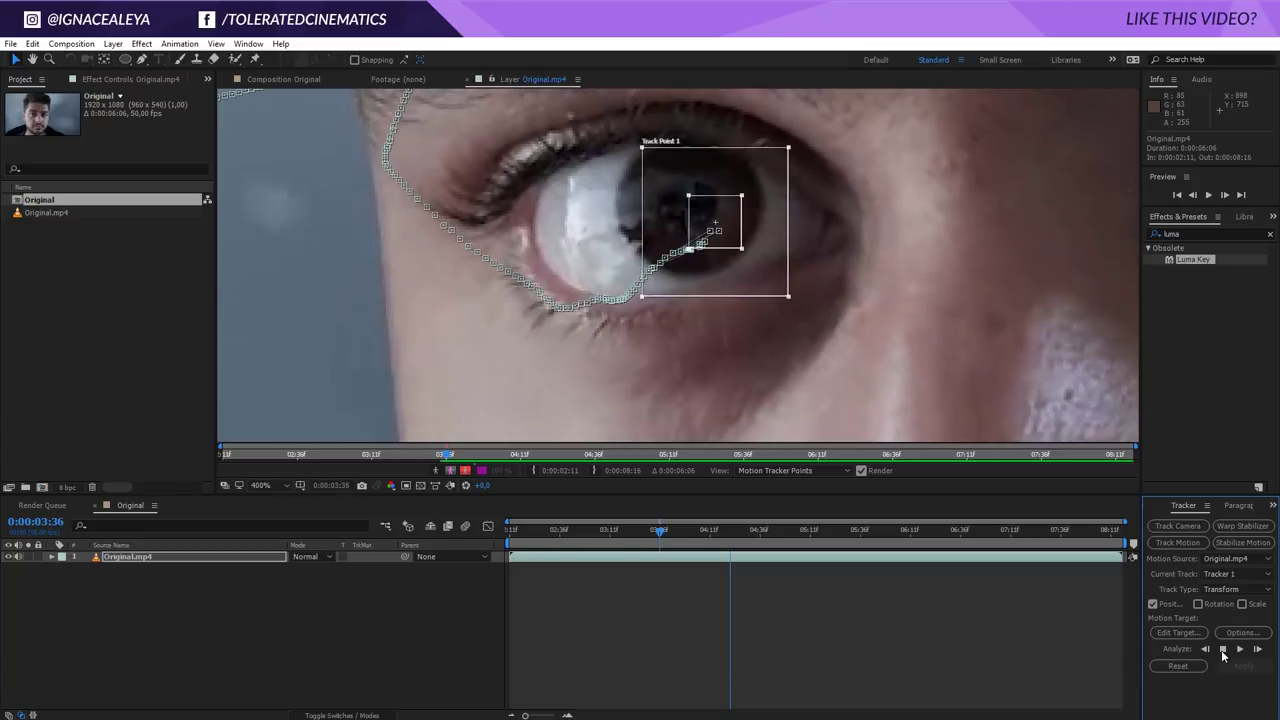
left_click(1221, 650)
left_click(1221, 650)
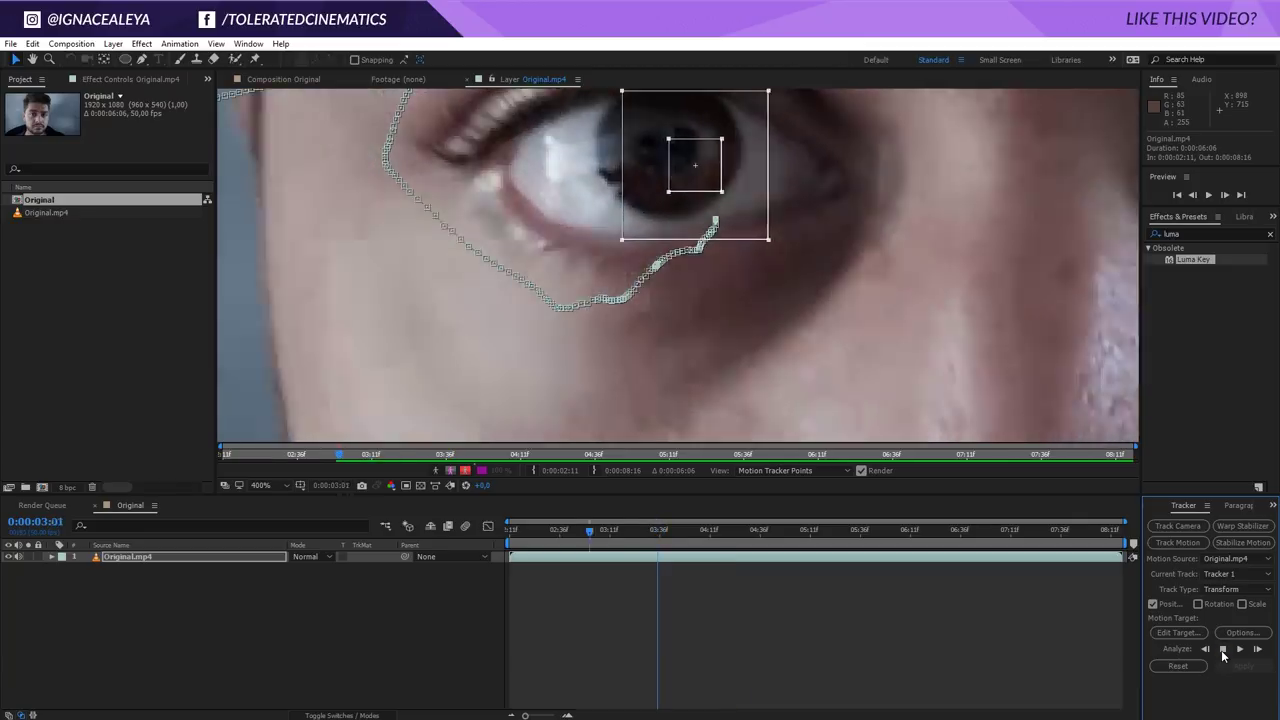
scroll(678, 266, "down", 2)
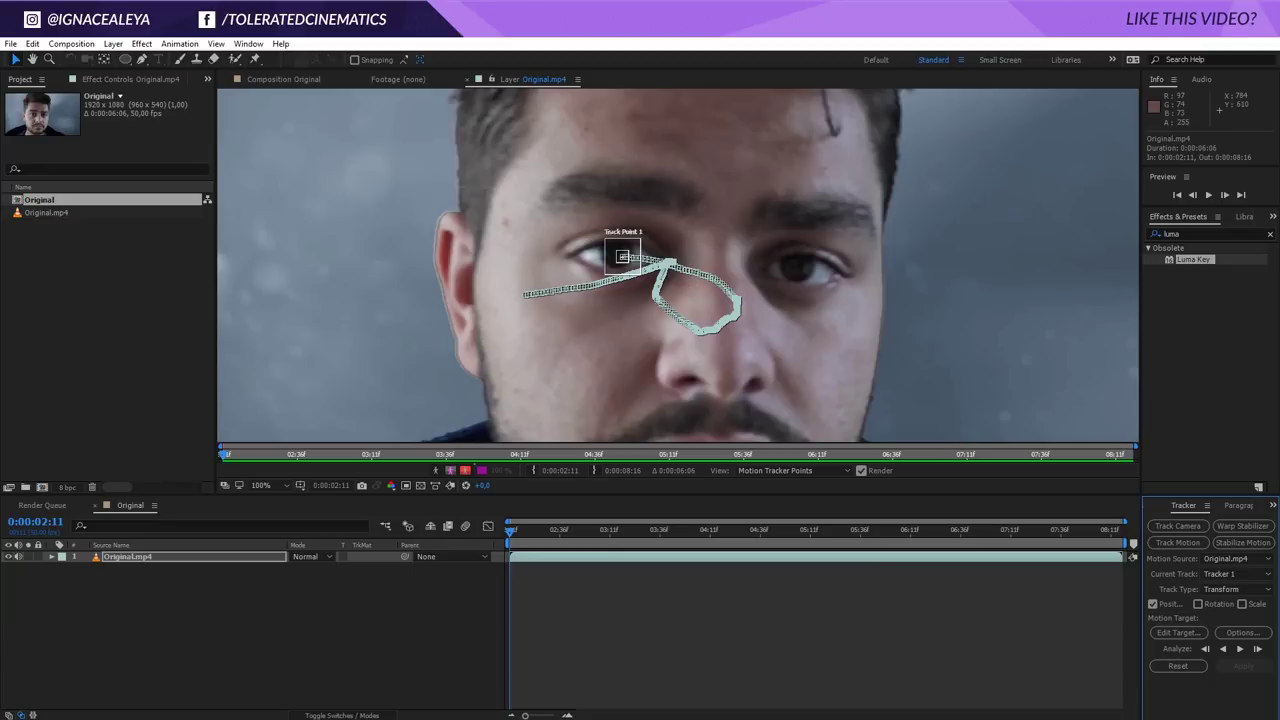
Add a null object to the composition and rename it Pupil 1
right_click(196, 636)
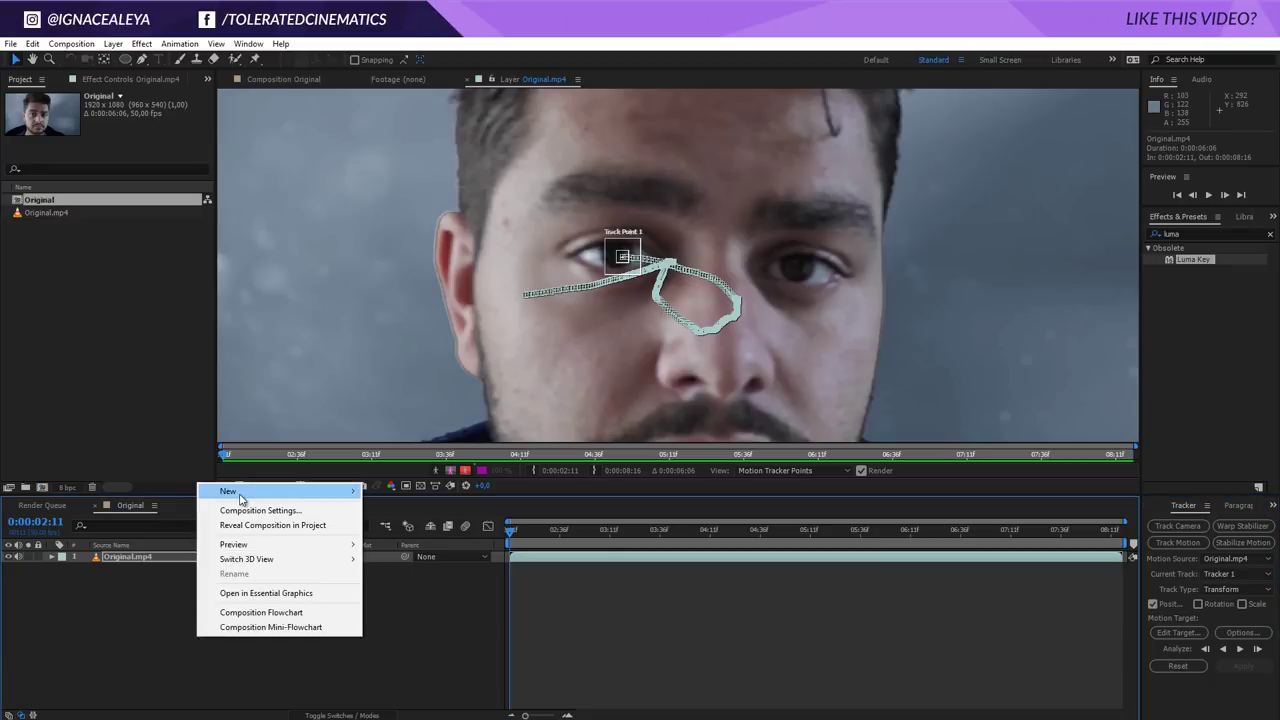
mouse_move(240, 492)
left_click(110, 569)
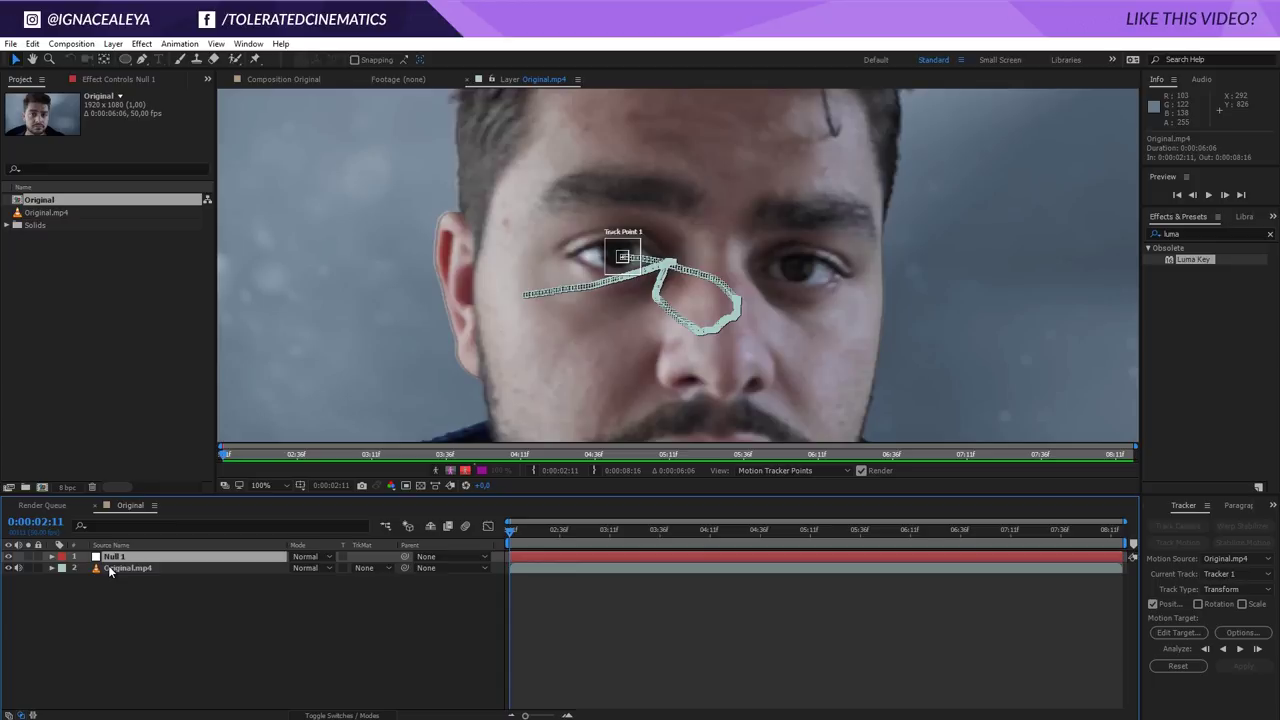
key("Return")
type("Pi")
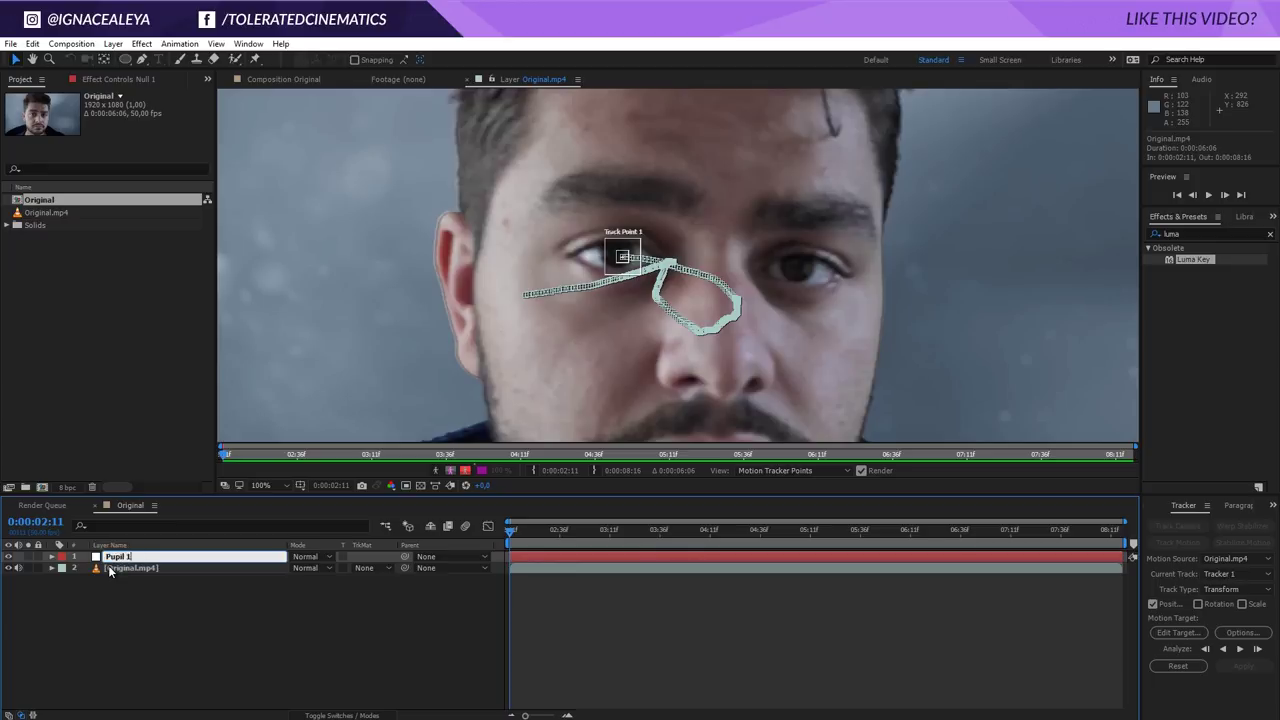
type("pil 1")
key("Return")
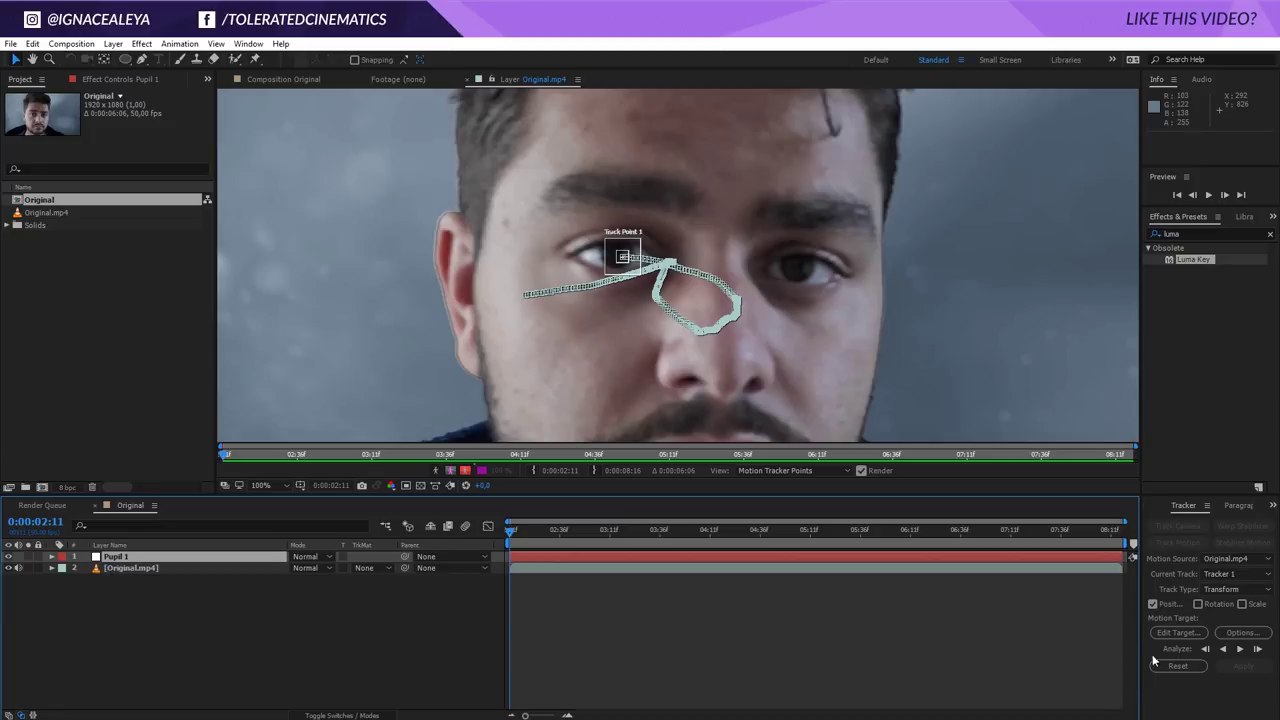
Set Pupil 1 as the motion target, apply the tracking data in X and Y, and scrub to check it
left_click(1176, 633)
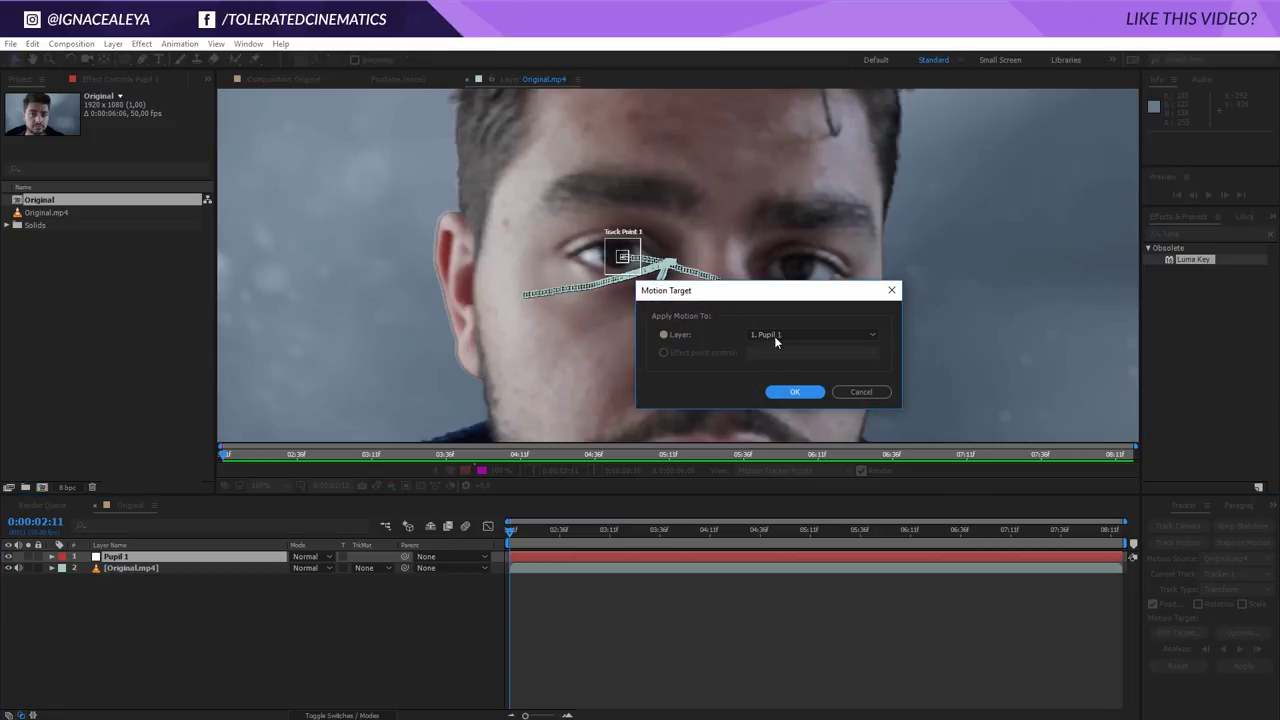
left_click(767, 336)
left_click(772, 348)
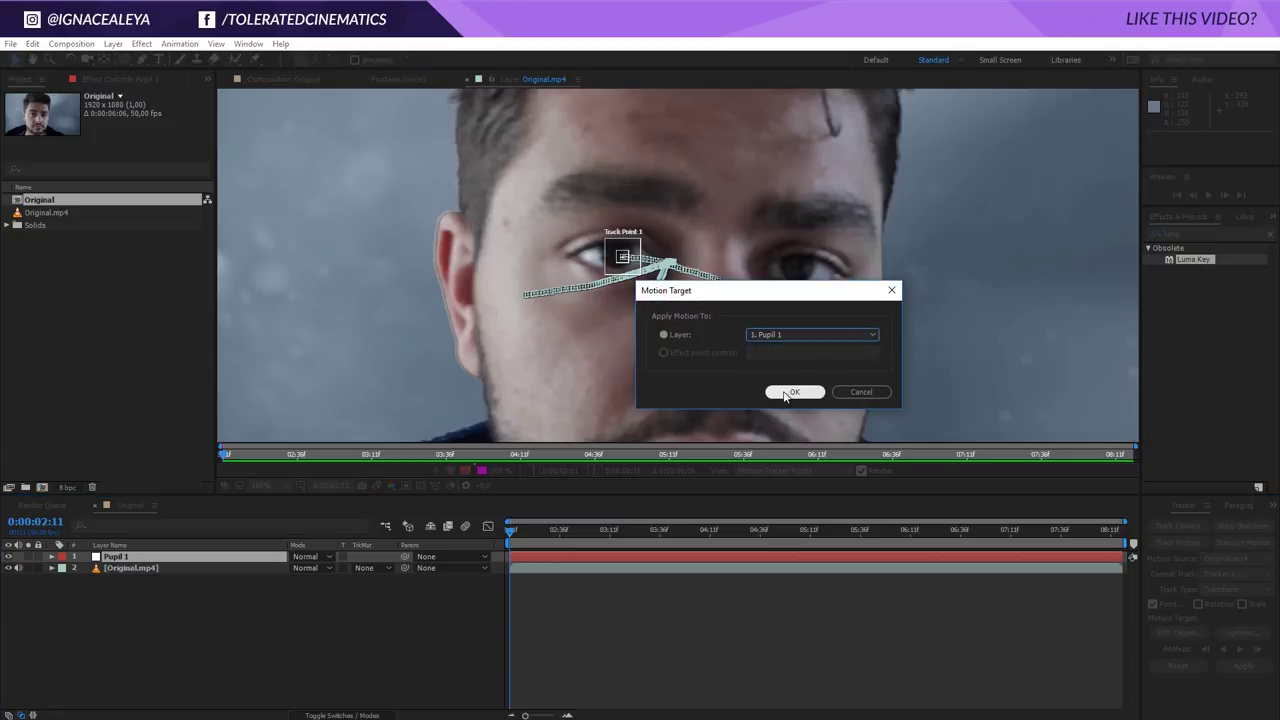
left_click(790, 392)
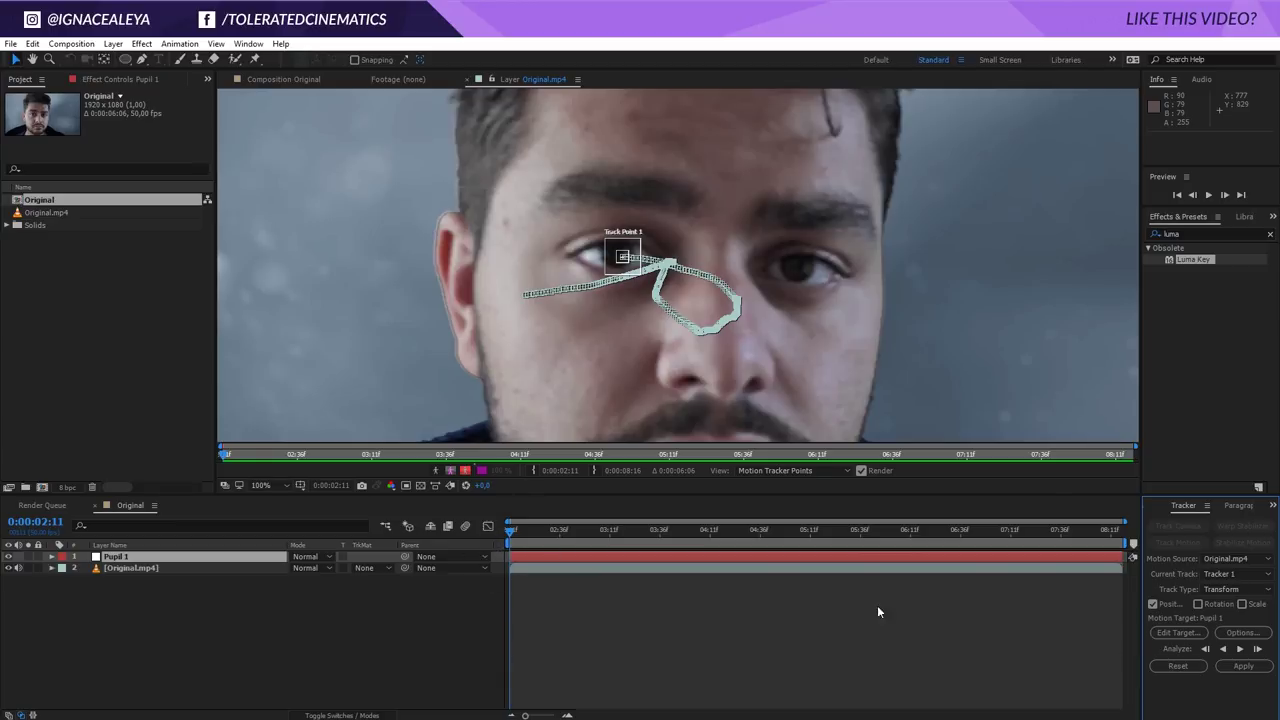
left_click(1240, 666)
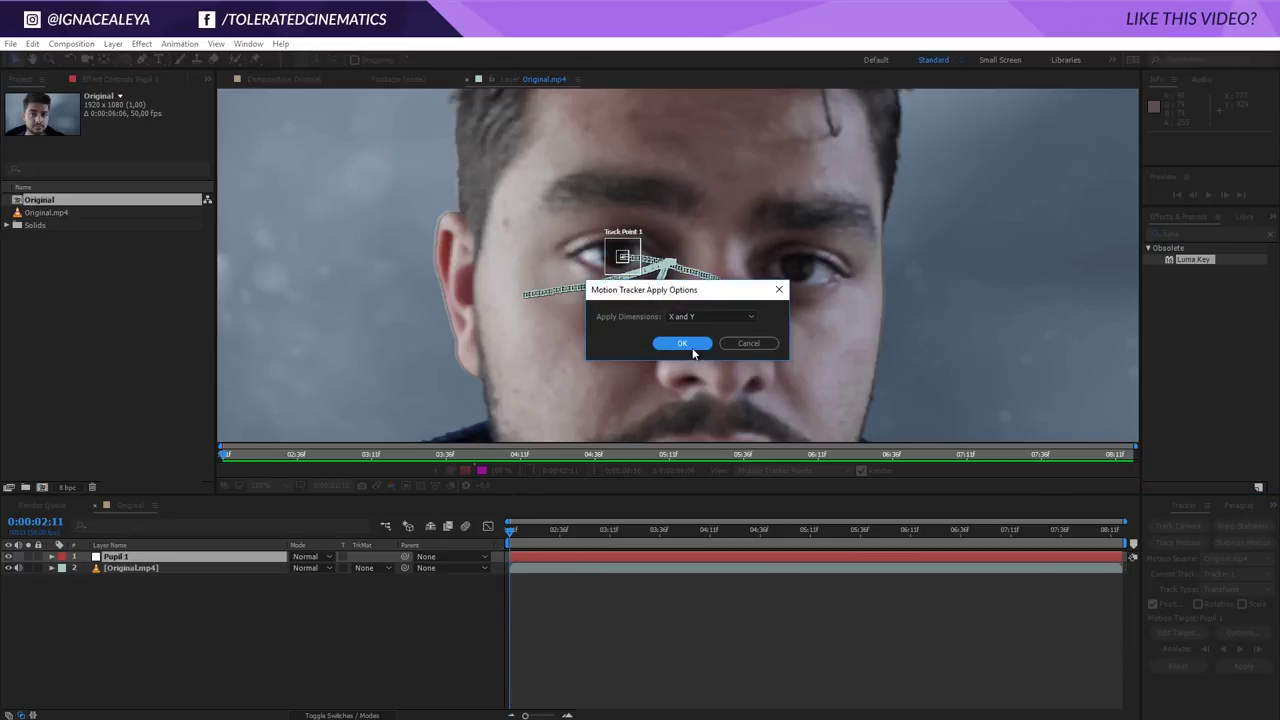
left_click(692, 345)
left_click(596, 646)
left_click_drag(511, 534, 787, 559)
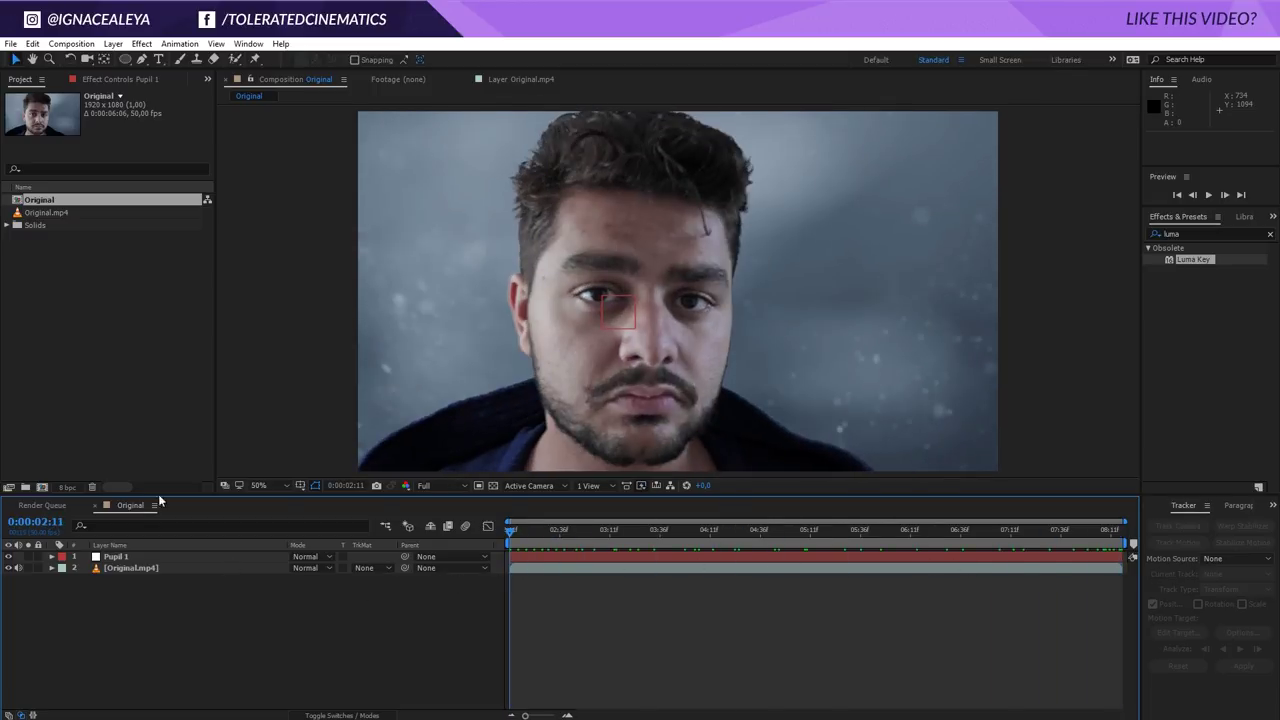
Create a new composition named Eye Comp
left_click(71, 43)
left_click(62, 58)
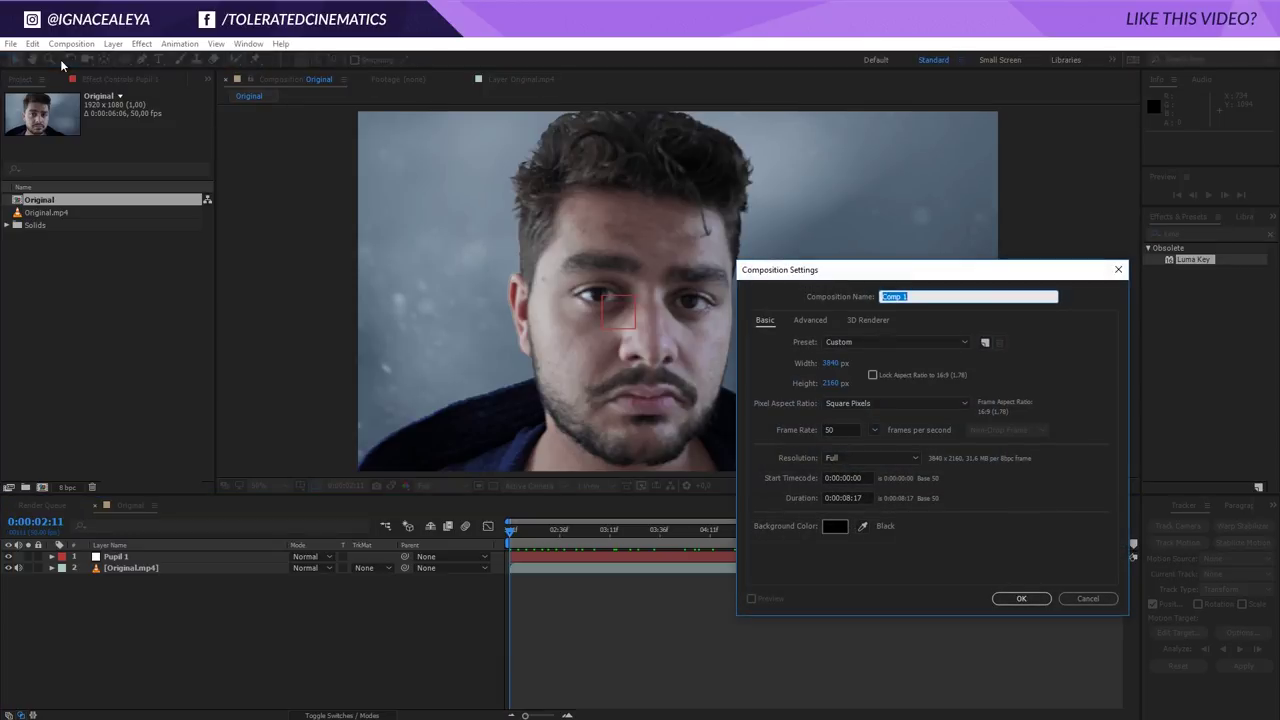
type("Ey")
key("Return")
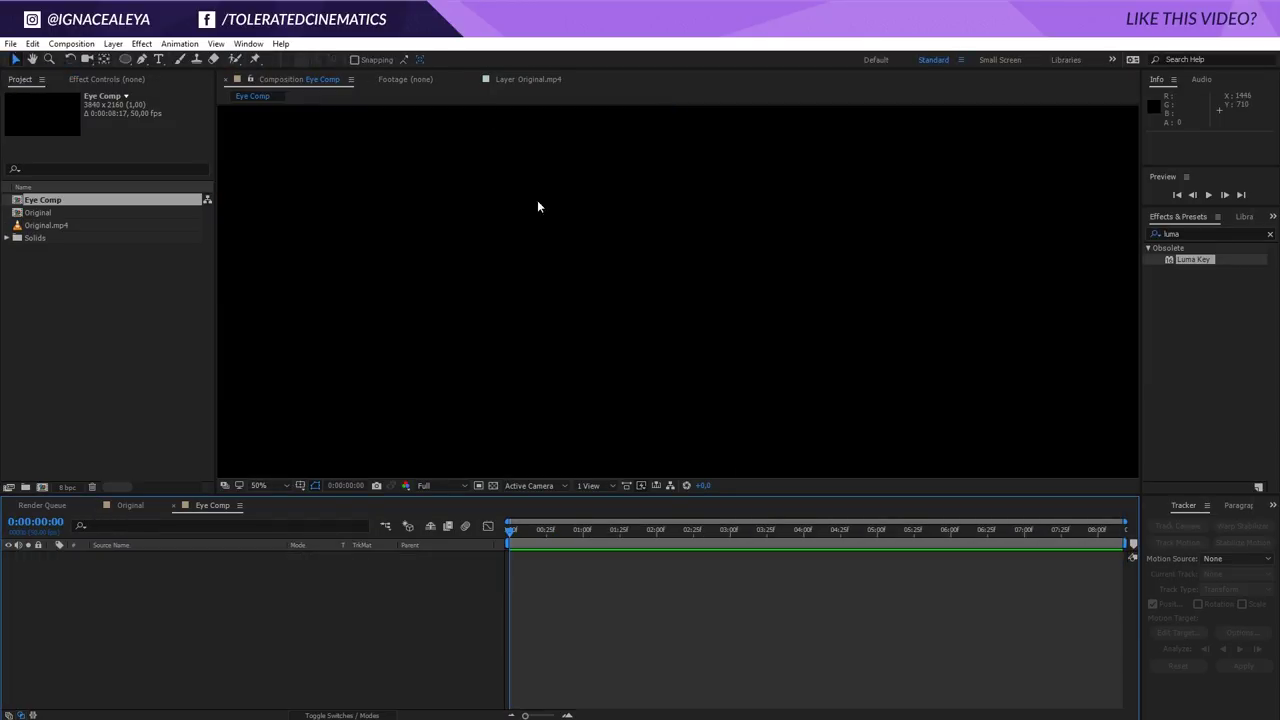
Set the Eye Comp width and height to 1080 px each
scroll(556, 242, "down", 3)
left_click(72, 44)
left_click(64, 80)
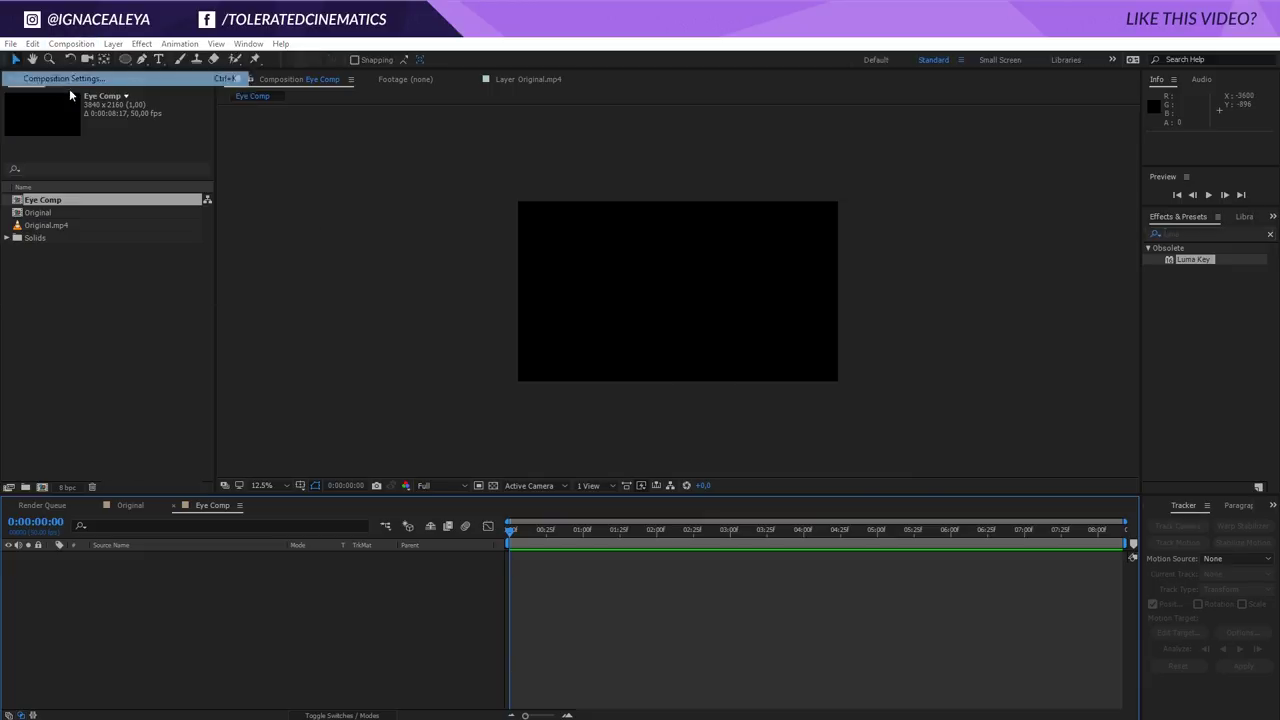
left_click(835, 363)
type("19")
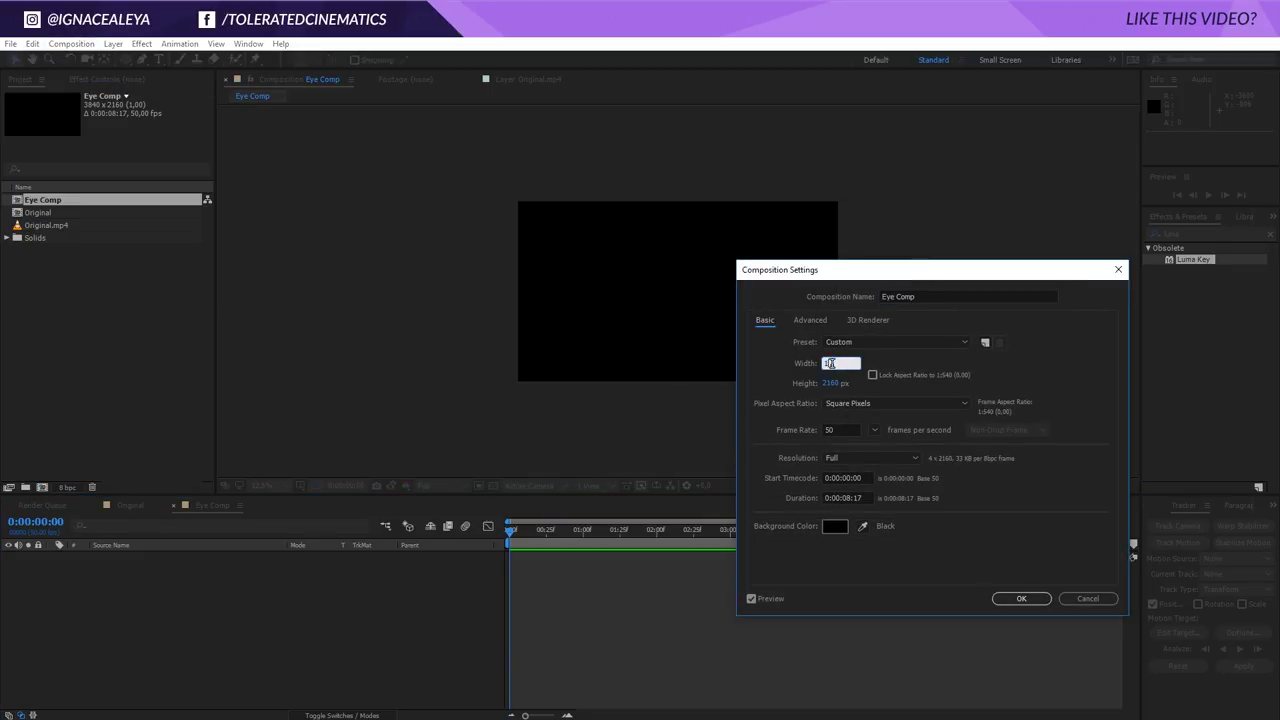
type("1080")
left_click_drag(838, 365, 791, 373)
key("Tab")
type("1080")
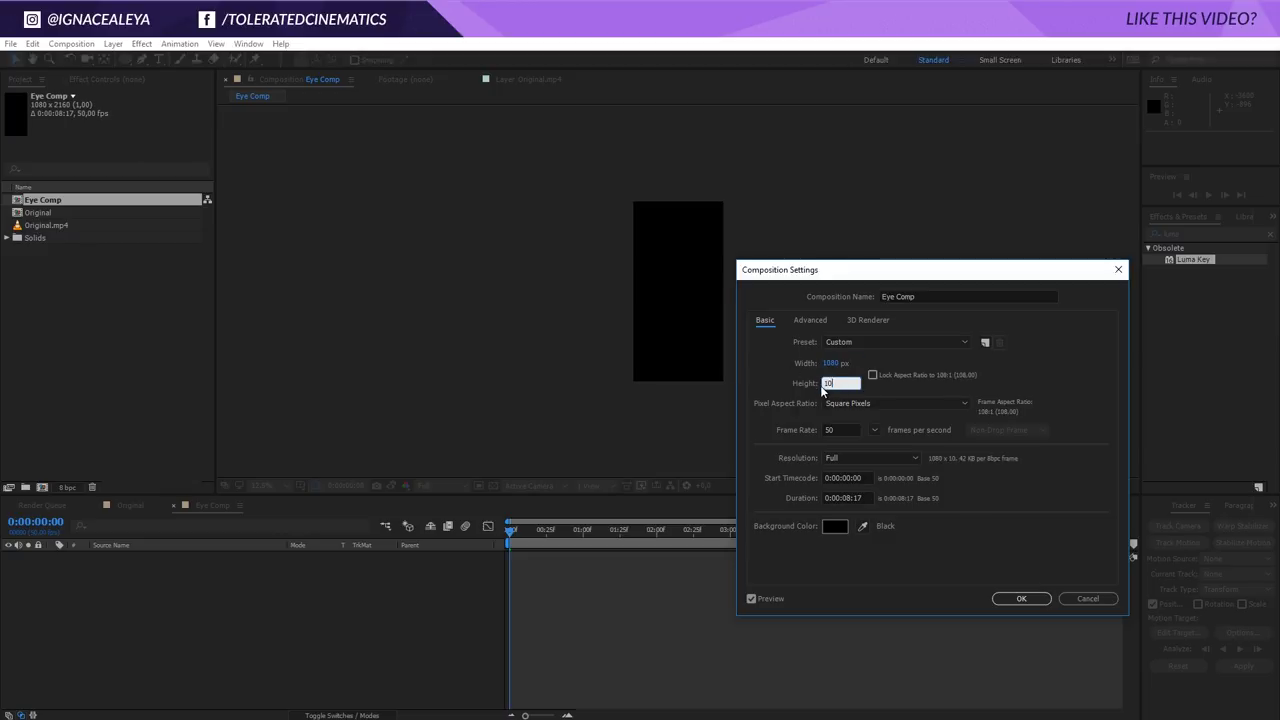
key("Return")
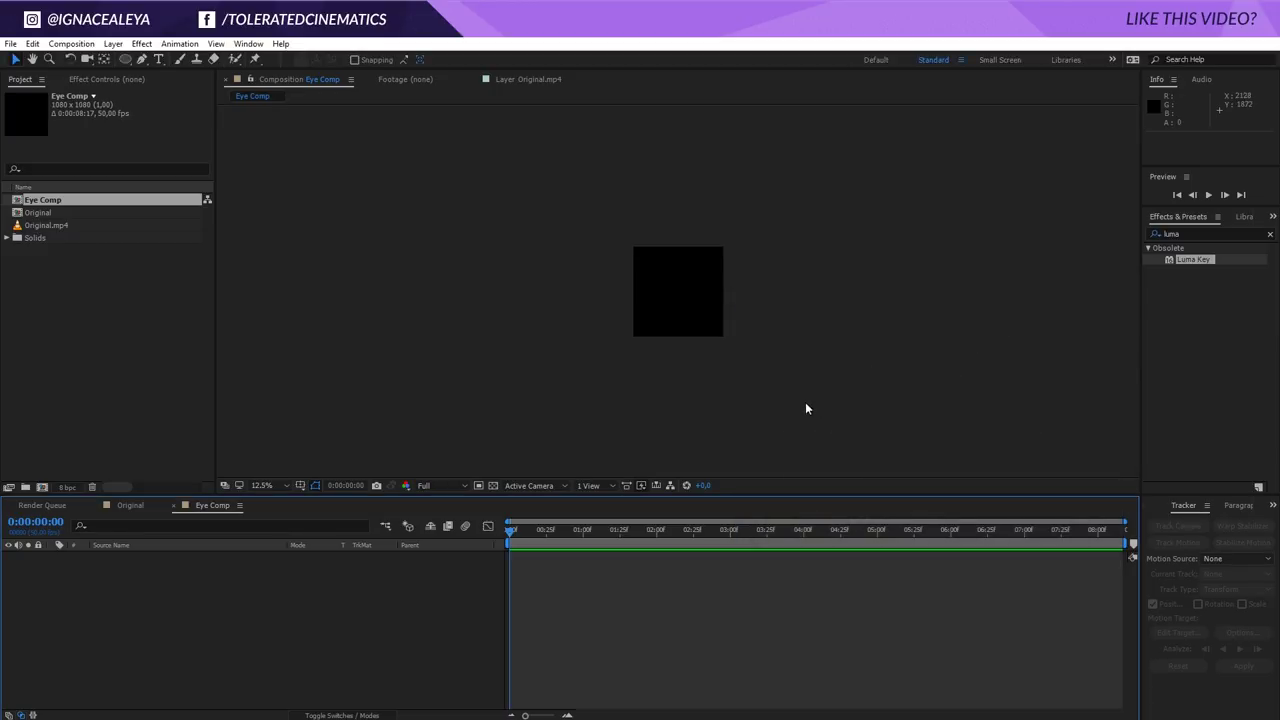
scroll(705, 351, "up", 2)
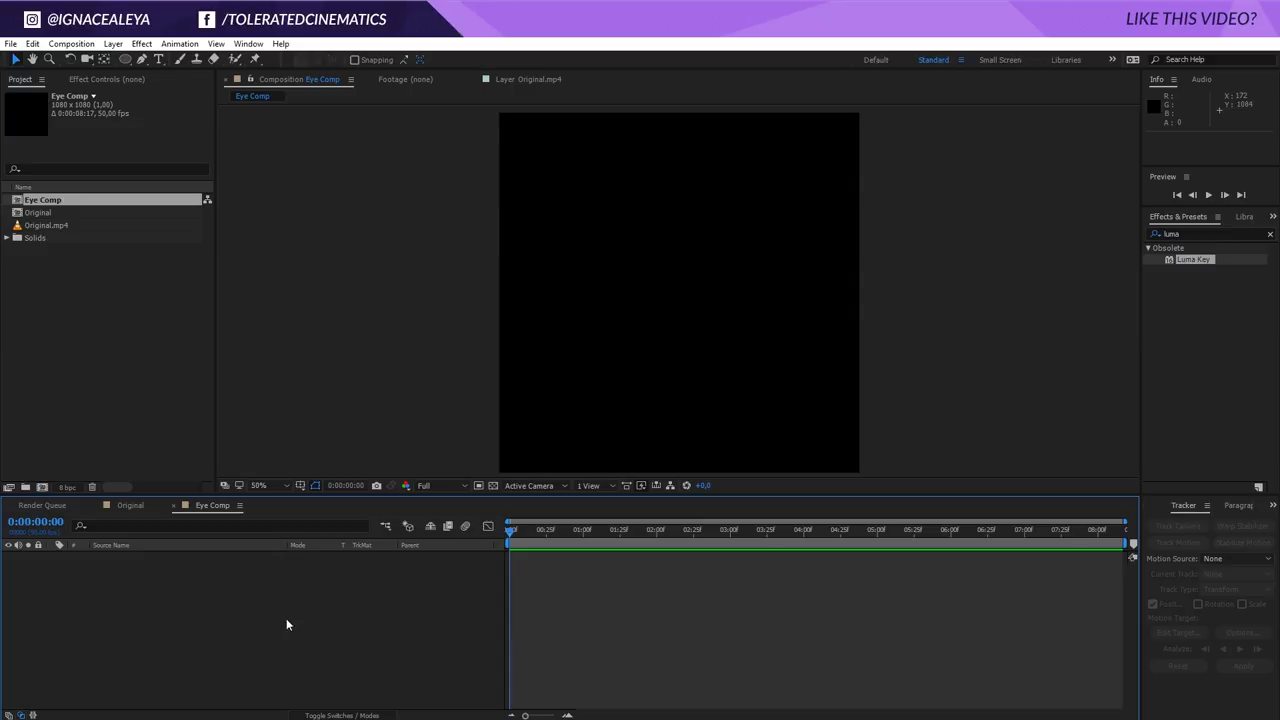
Add a black solid named Turbulent Noise to Eye Comp at the composition's size
right_click(433, 619)
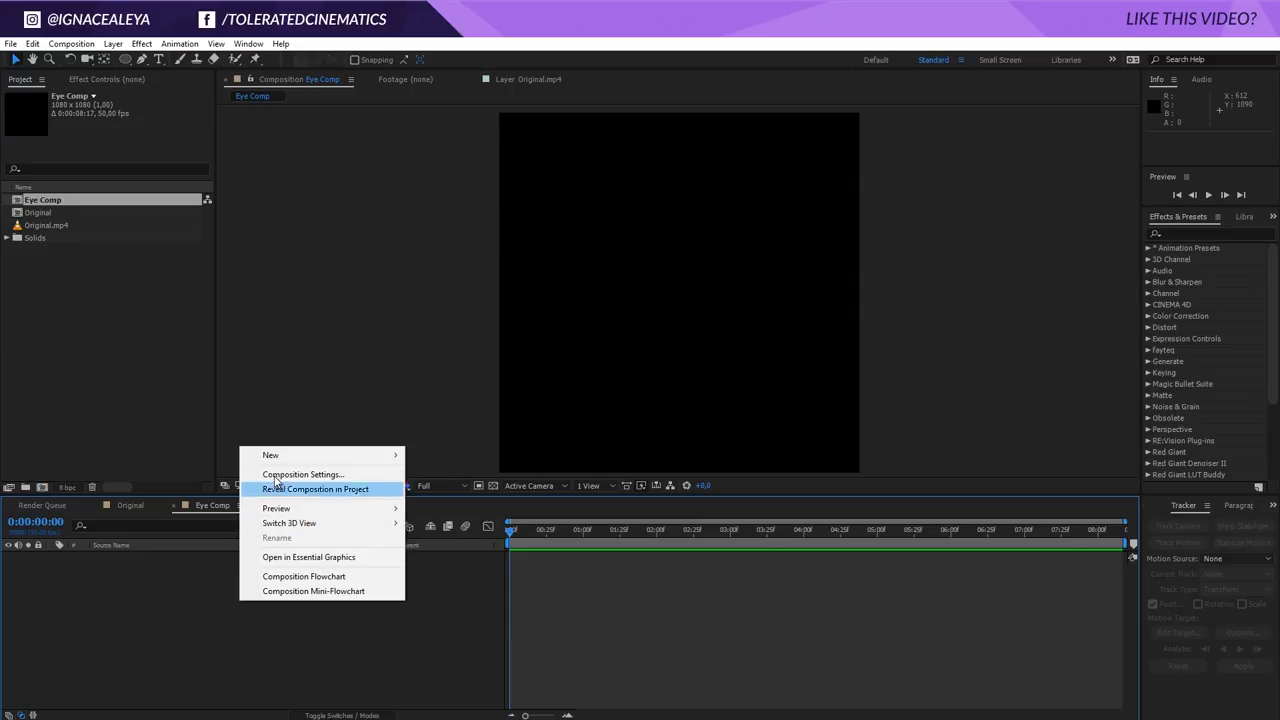
mouse_move(272, 458)
left_click(165, 486)
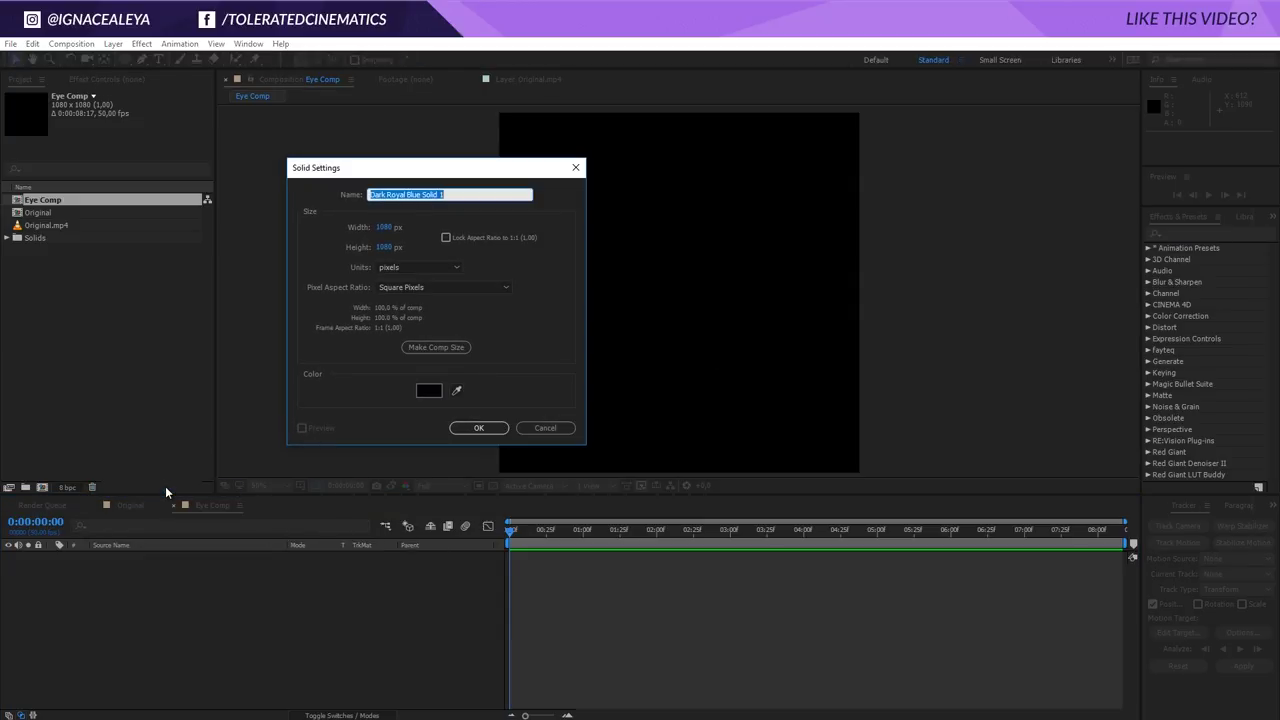
type("F")
type("urbulent Noise")
key("Return")
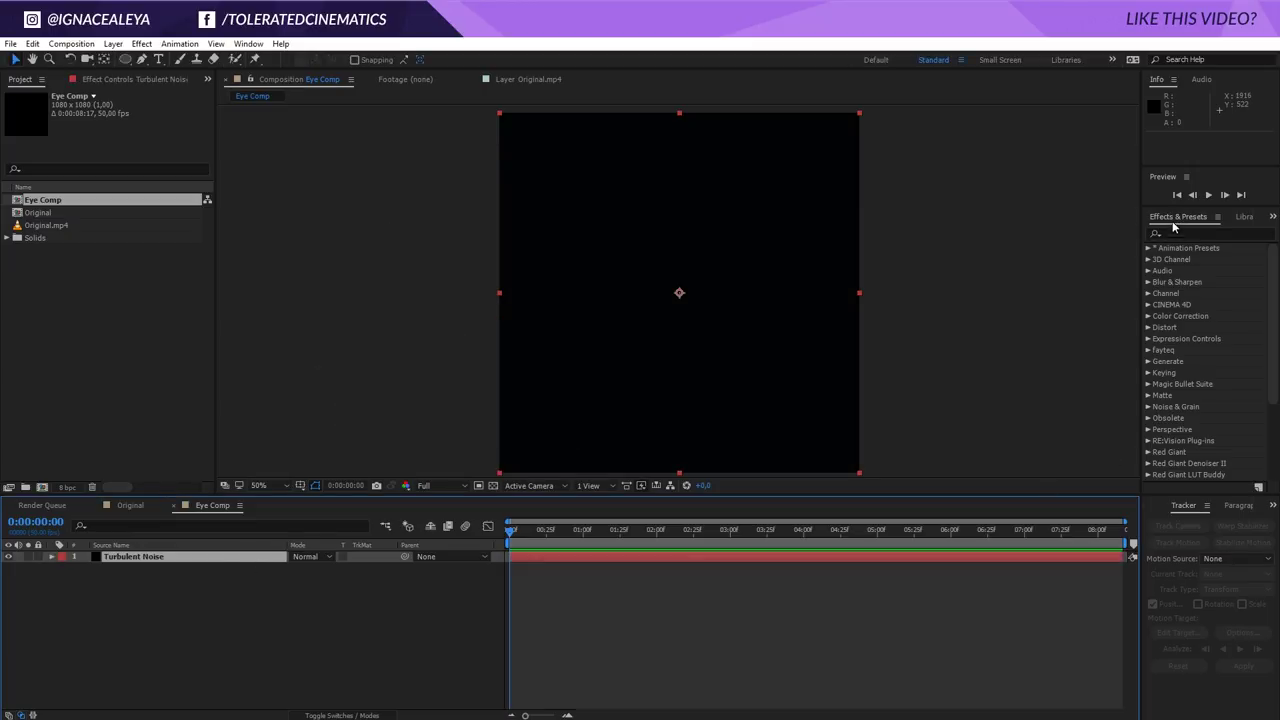
Apply the Turbulent Noise effect to the solid and set its Fractal Type to Dynamic
left_click(1189, 232)
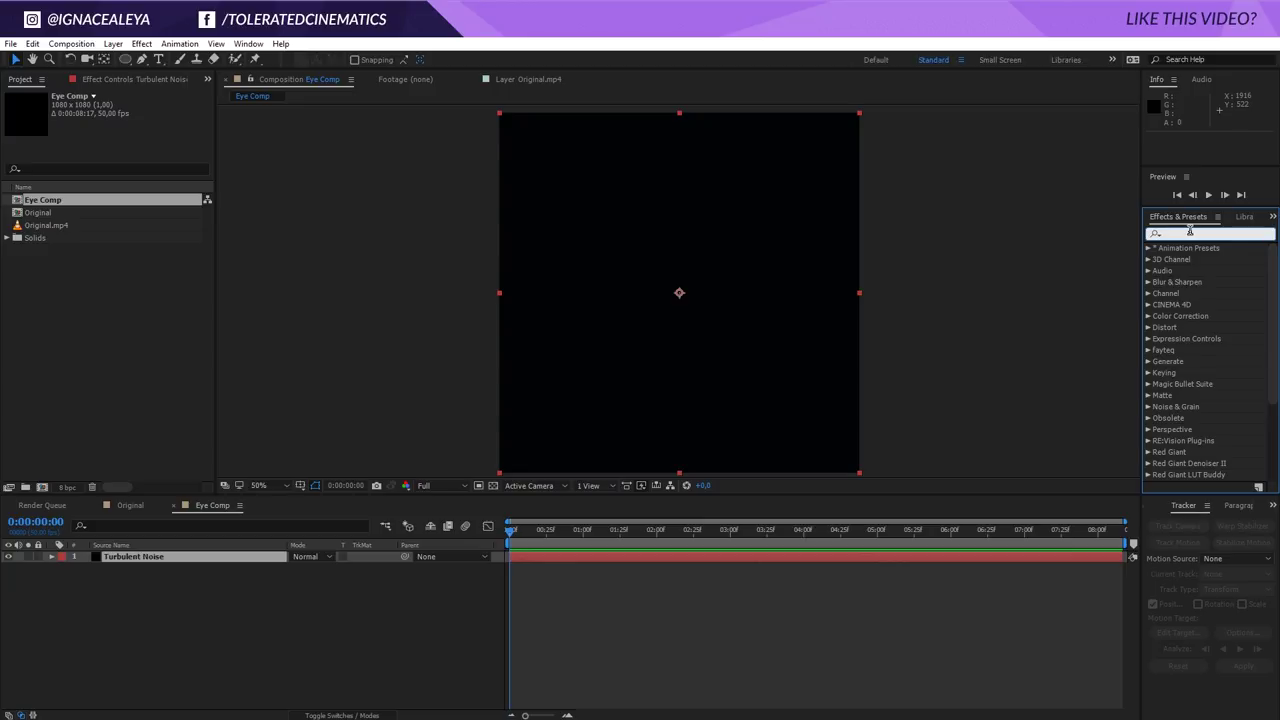
type("turbl")
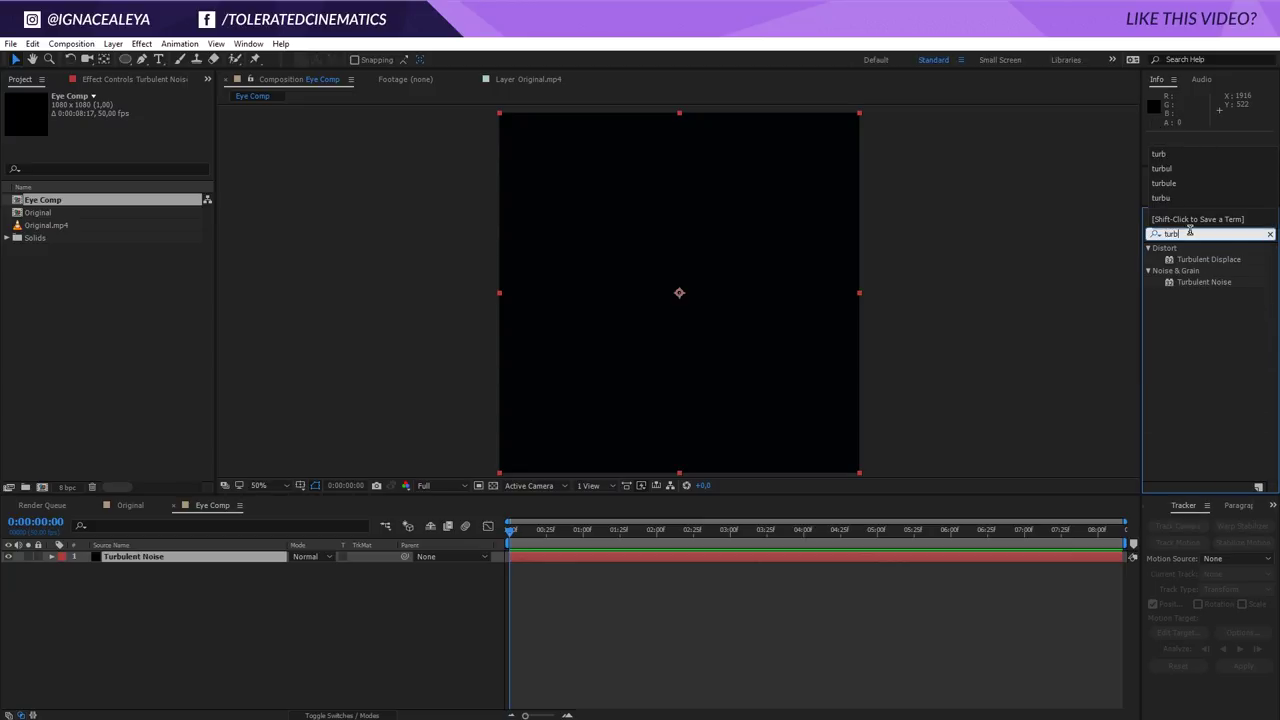
left_click_drag(1201, 281, 159, 563)
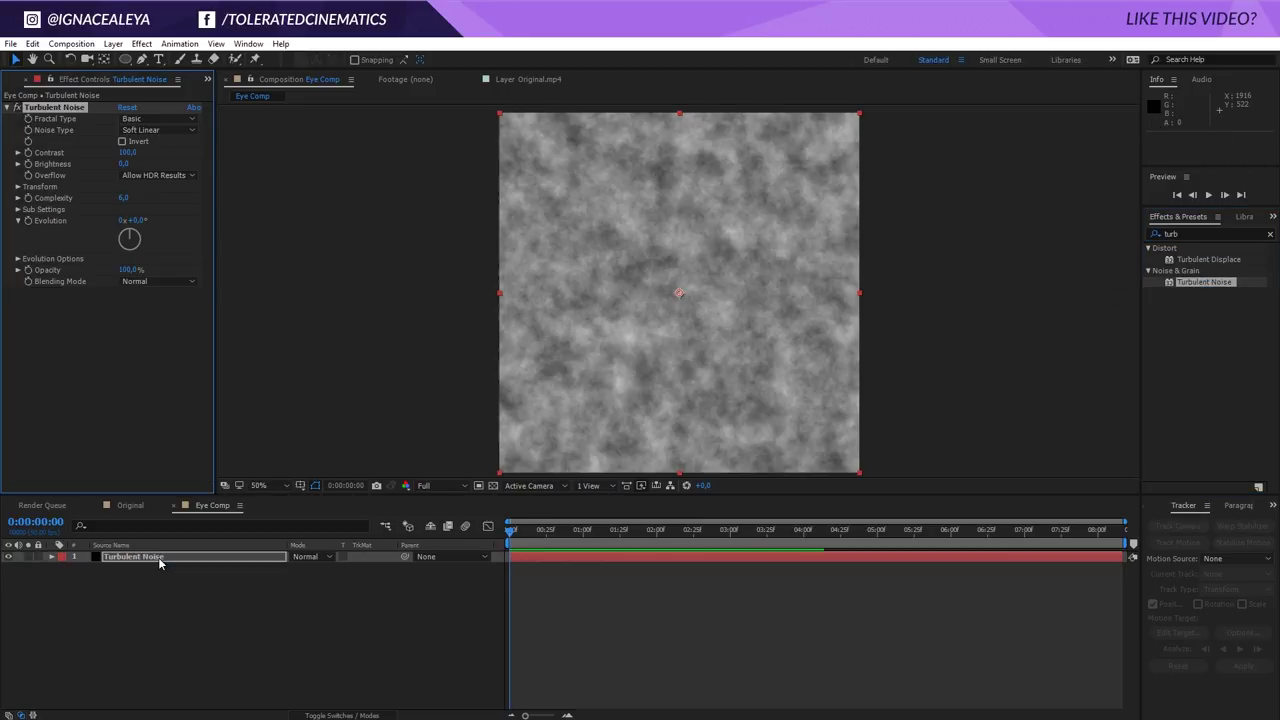
left_click(137, 119)
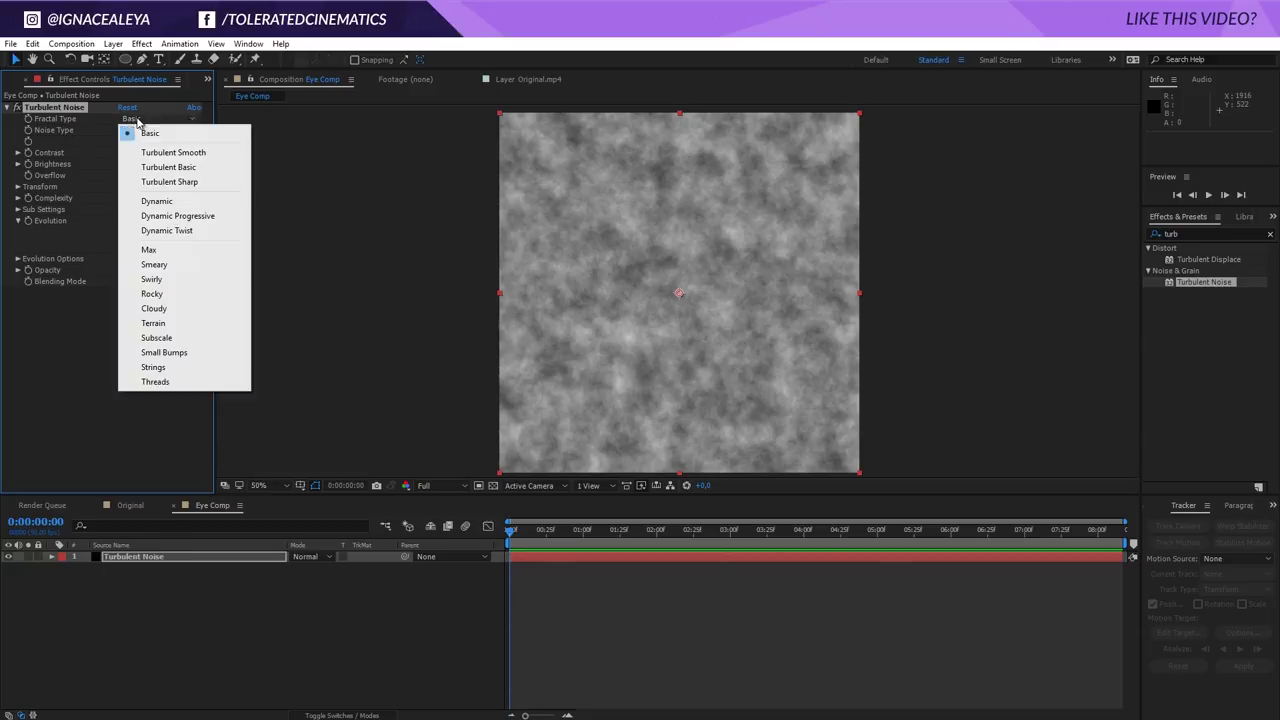
left_click(180, 203)
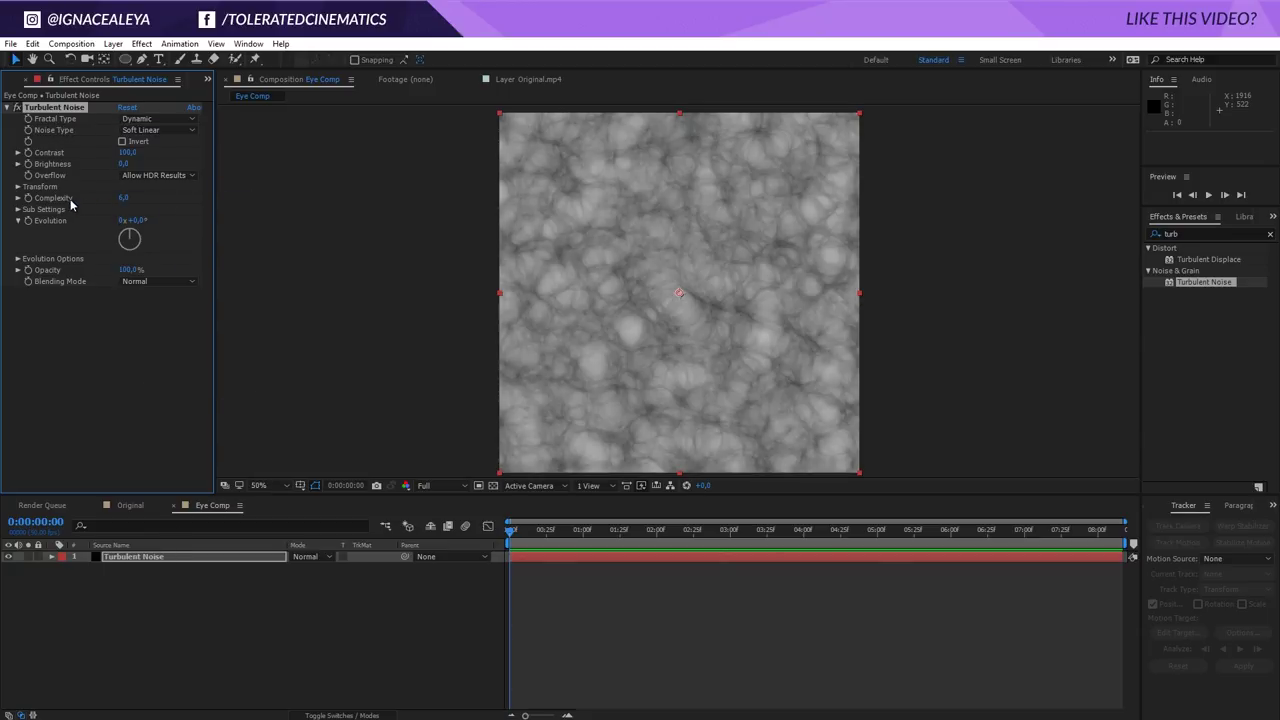
Set the noise effect's Complexity to 12 and its Contrast to 150
left_click(124, 198)
type("12")
key("Return")
left_click(124, 153)
type("150")
key("Return")
Turn off Uniform Scaling for the noise and set Scale Width to 66 and Scale Height to 350
left_click(17, 187)
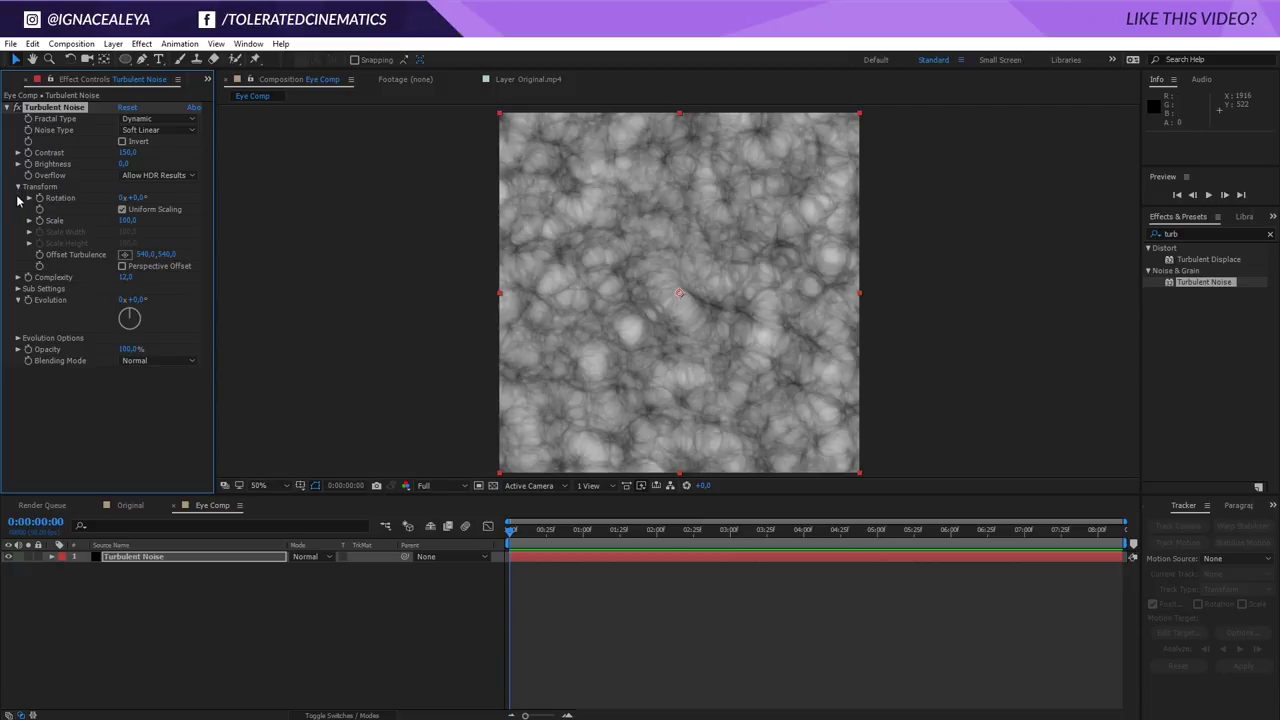
left_click(122, 210)
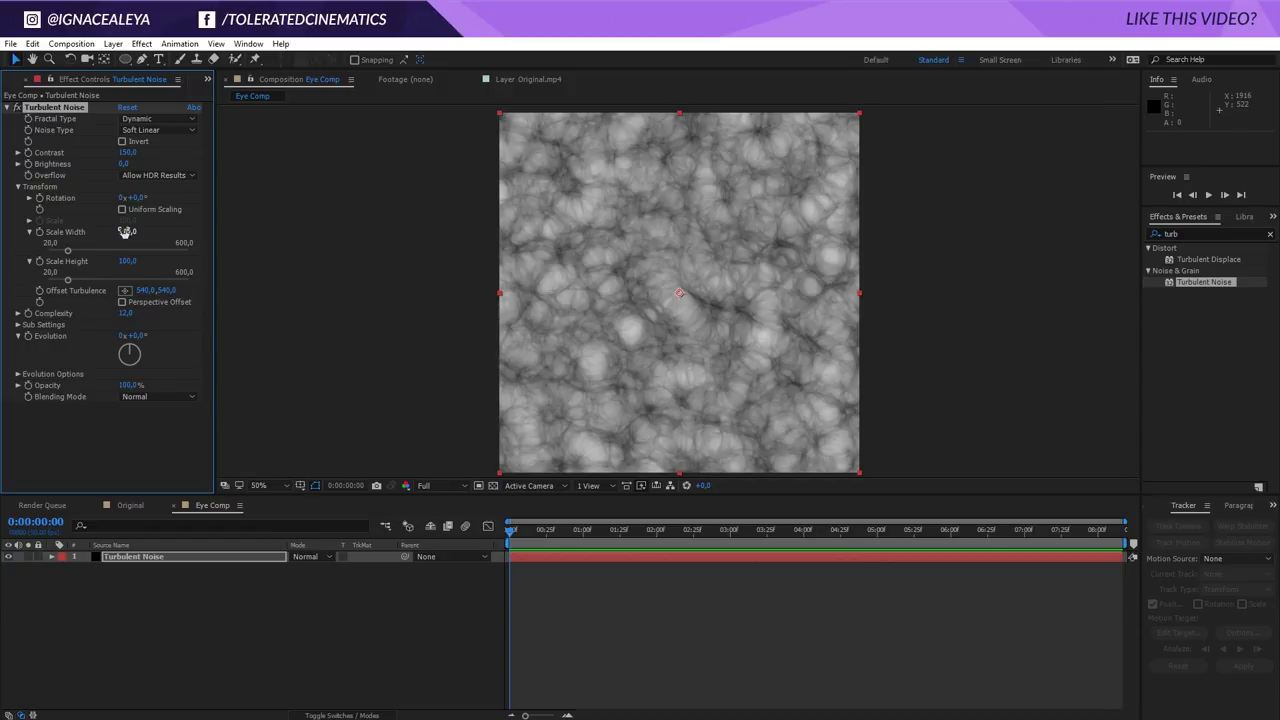
left_click_drag(125, 232, 101, 230)
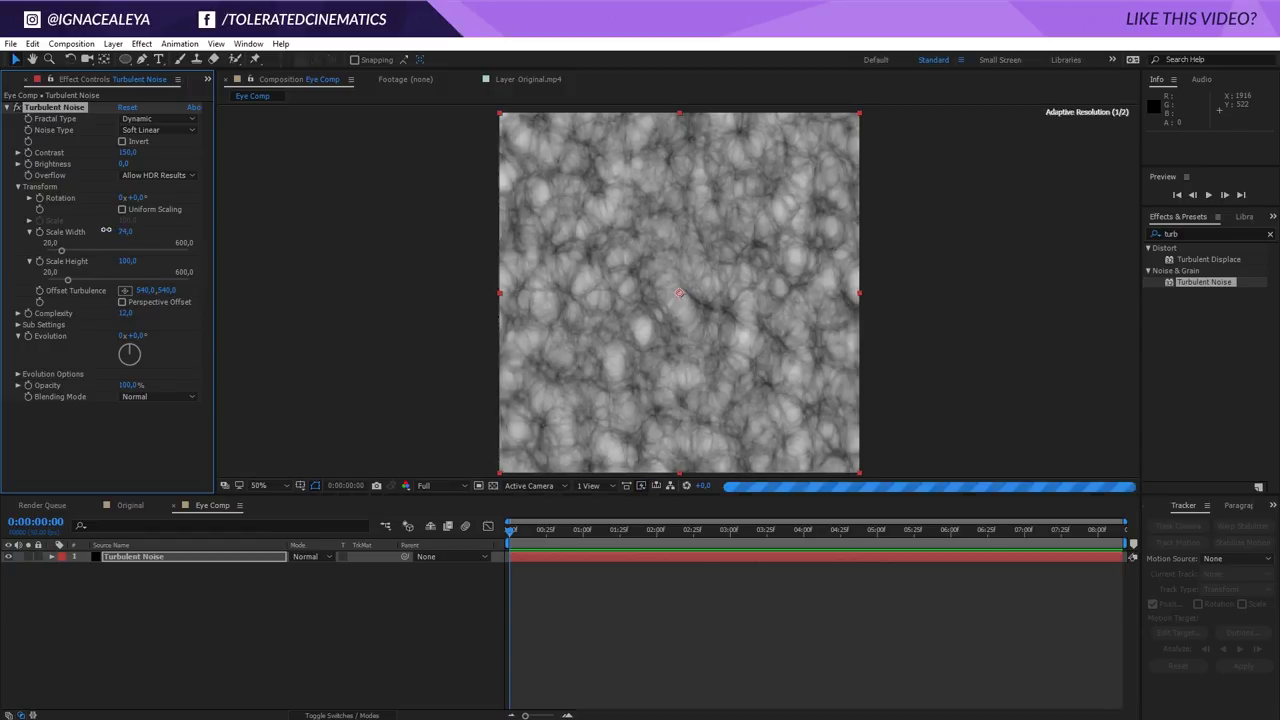
left_click(126, 261)
type("350")
key("Return")
left_click_drag(122, 258, 121, 262)
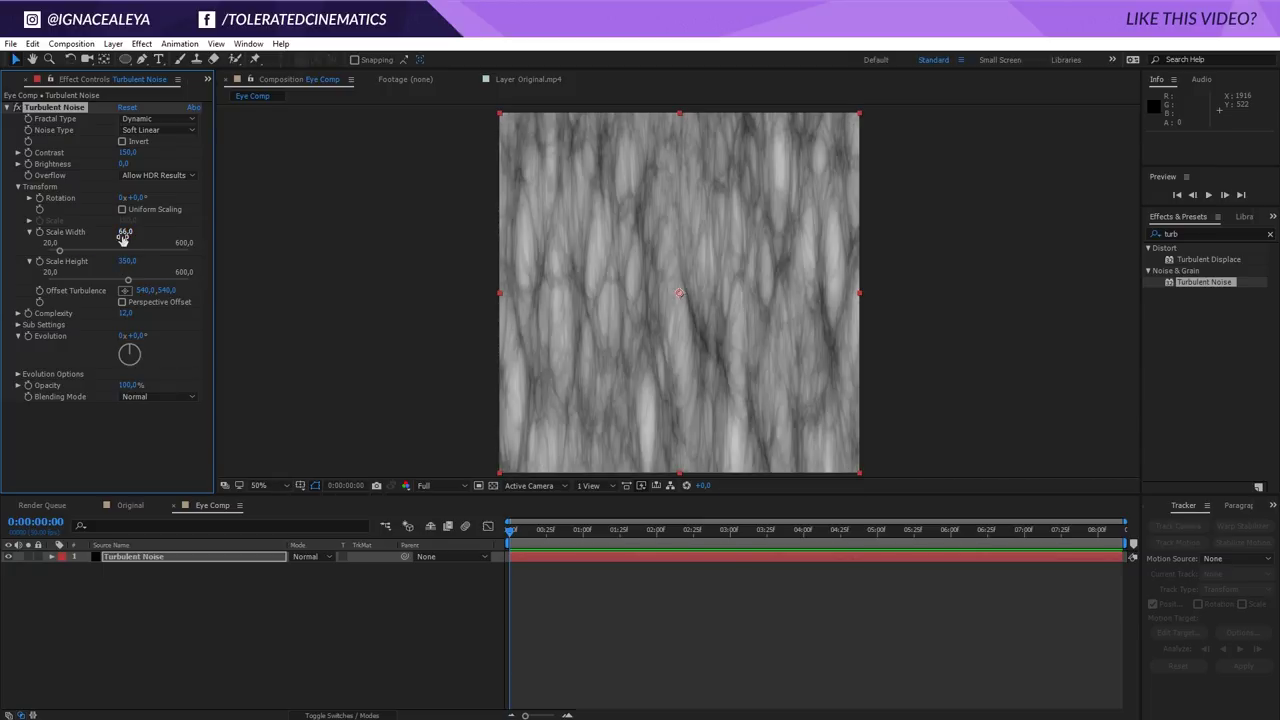
Add an Invert effect to the Turbulent Noise layer
left_click(141, 44)
mouse_move(64, 152)
left_click(238, 245)
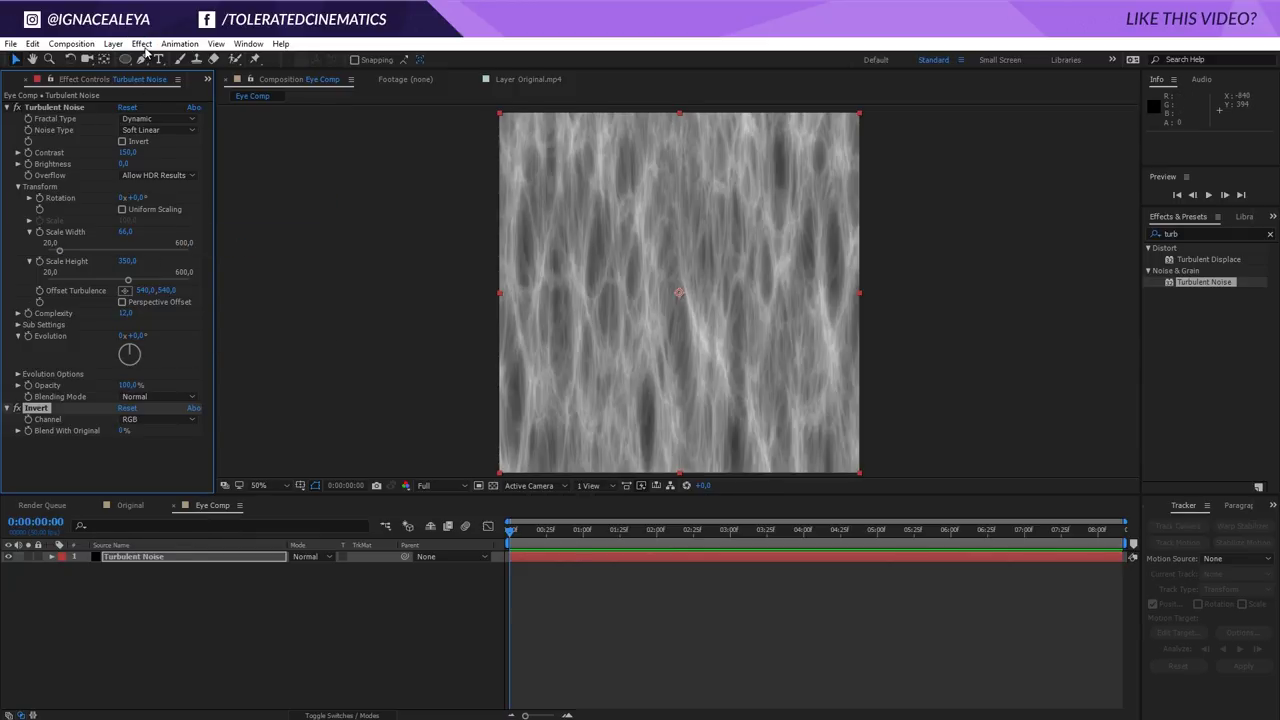
Add Polar Coordinates after the Invert effect, with Rect to Polar conversion and 100% Interpolation
left_click_drag(1199, 235, 1068, 239)
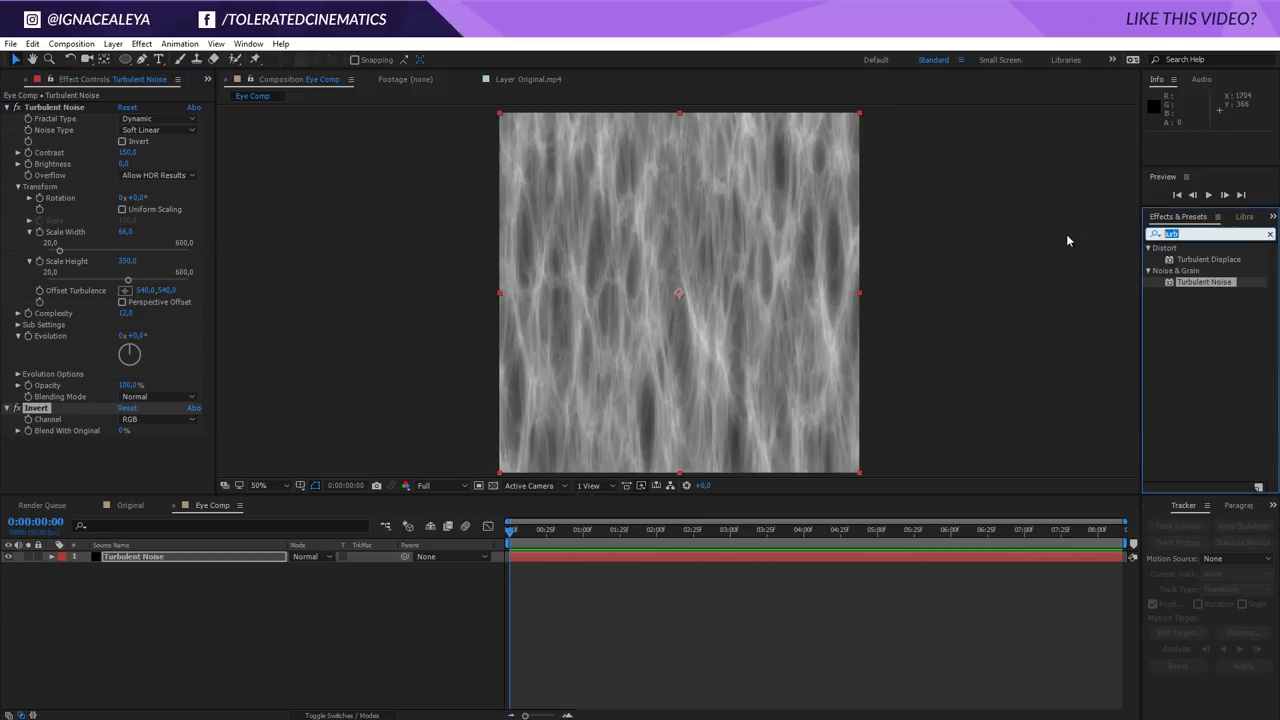
type("pol")
left_click_drag(1217, 263, 63, 442)
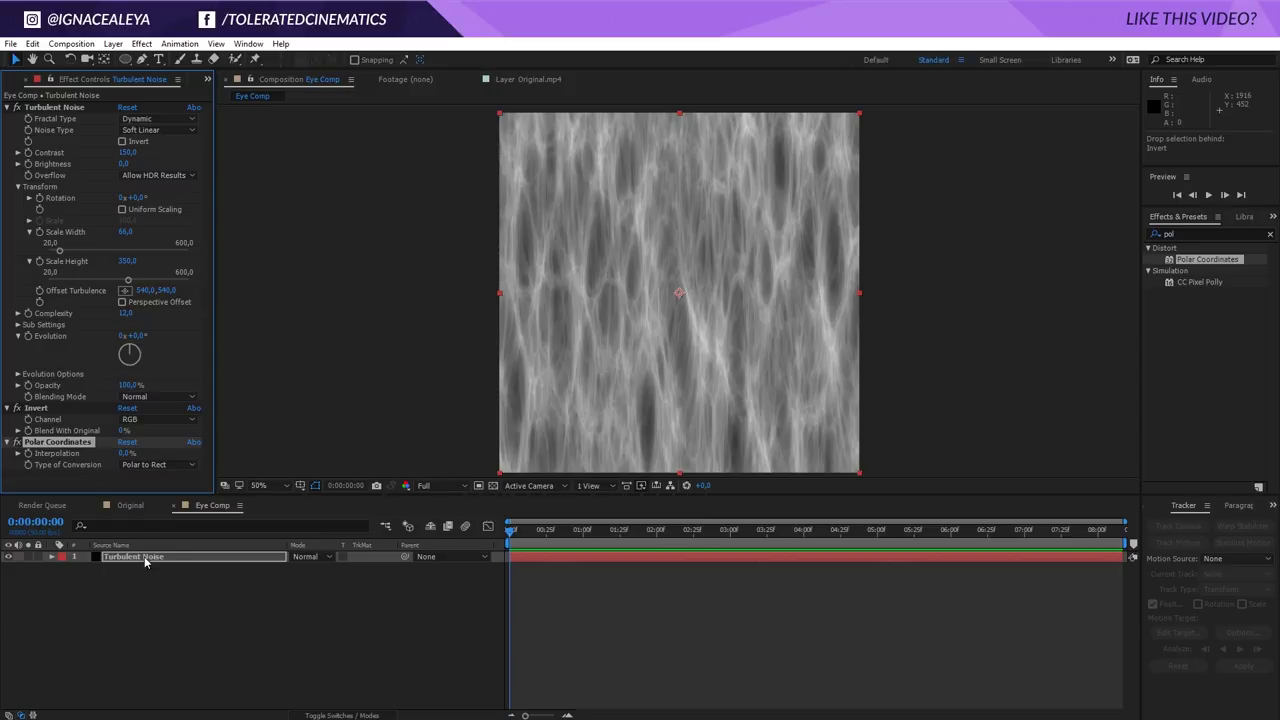
left_click(131, 466)
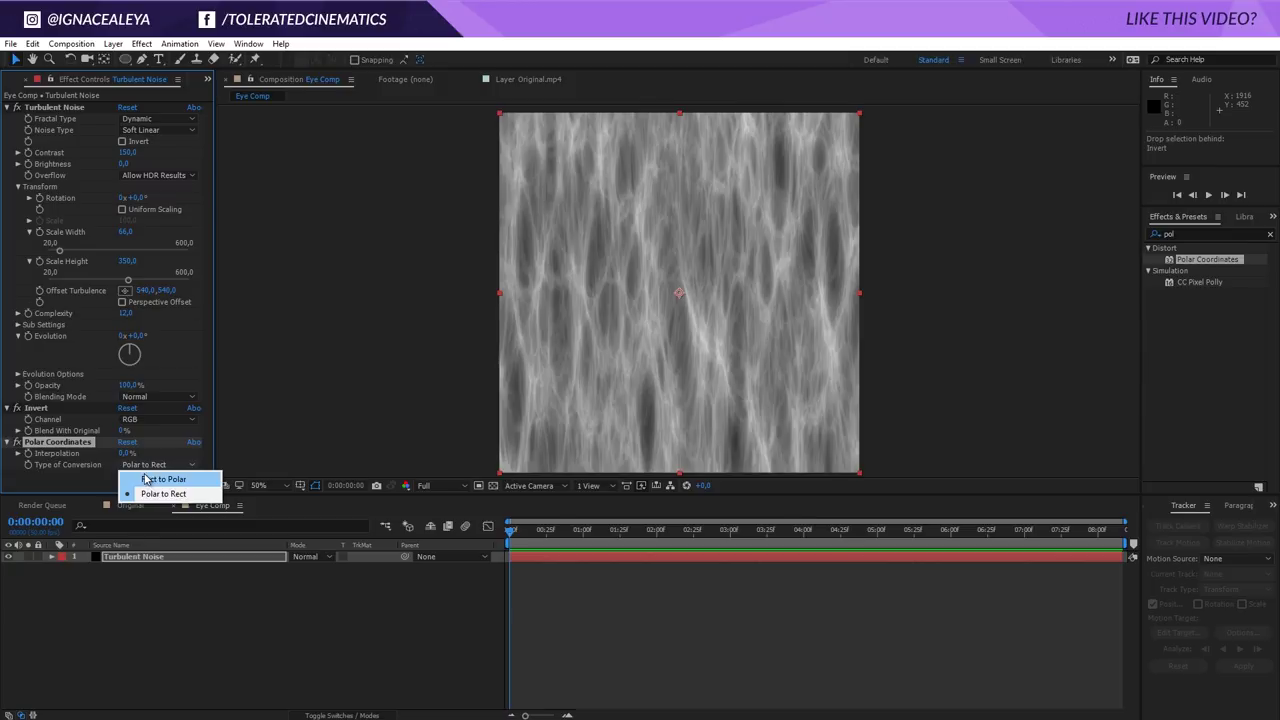
left_click(188, 480)
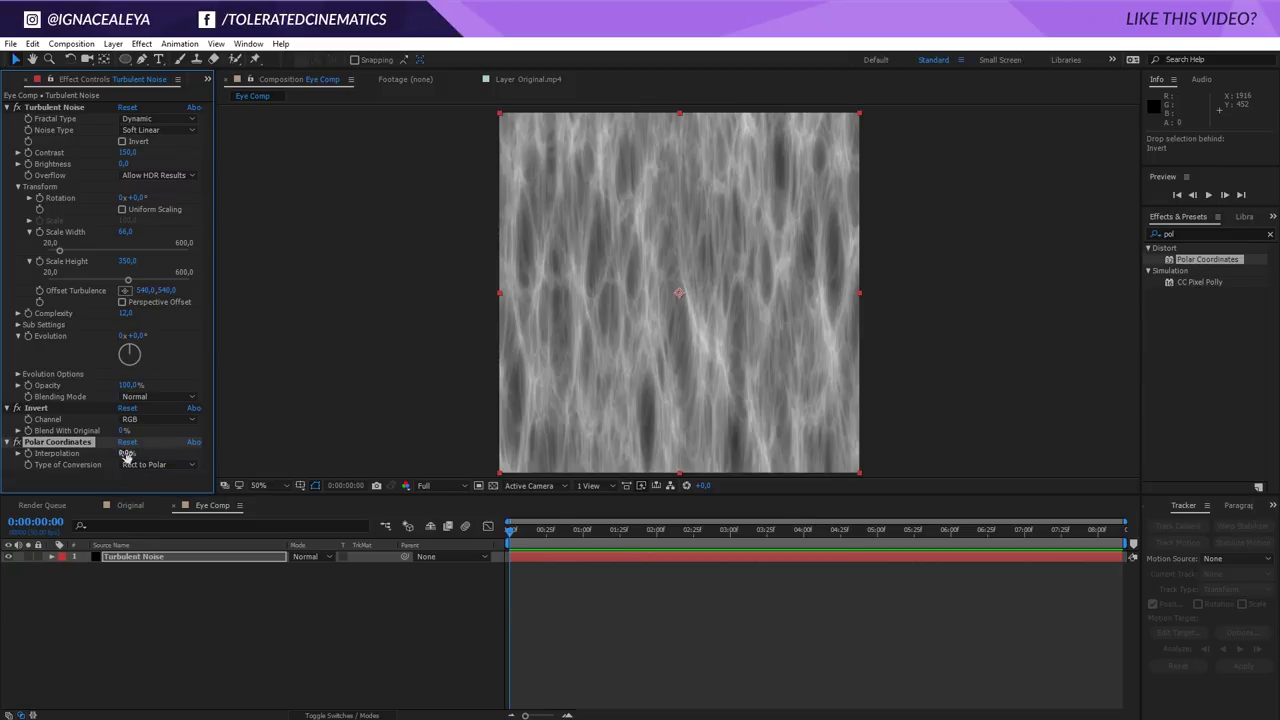
left_click_drag(126, 453, 250, 460)
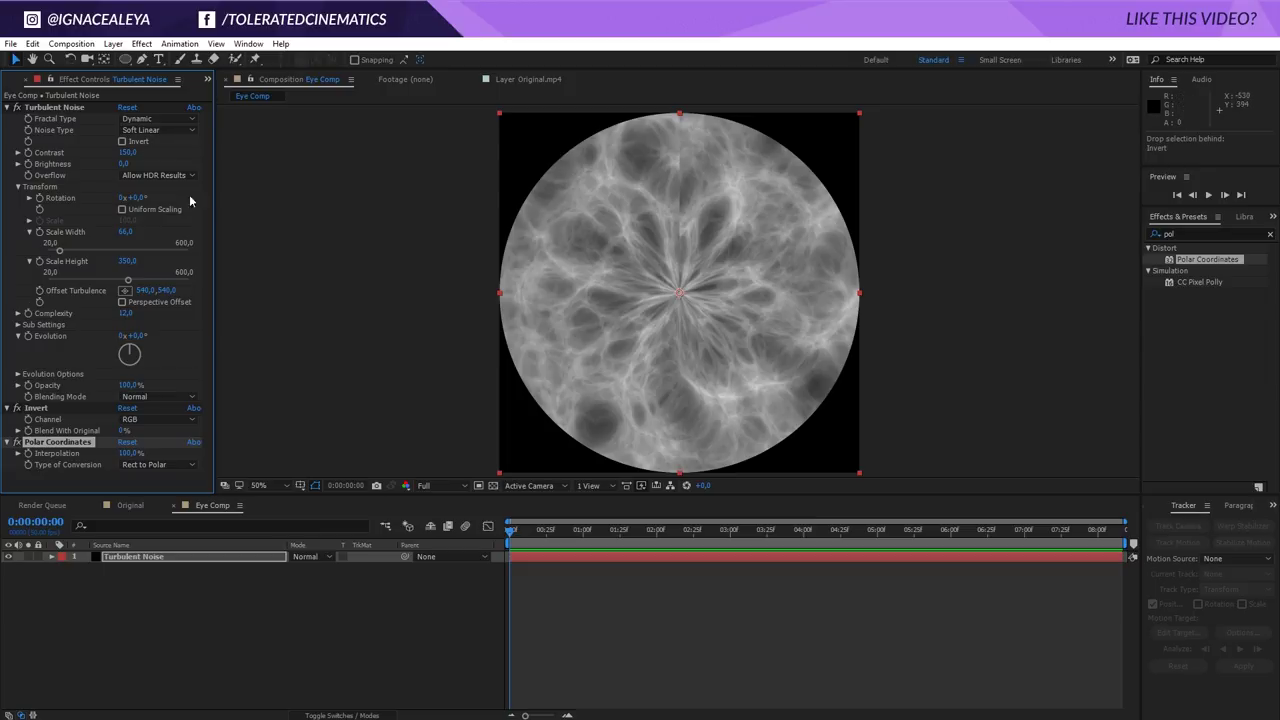
Reduce the turbulent noise's Scale Width to 25 for finer radial fibres
left_click_drag(124, 231, 102, 238)
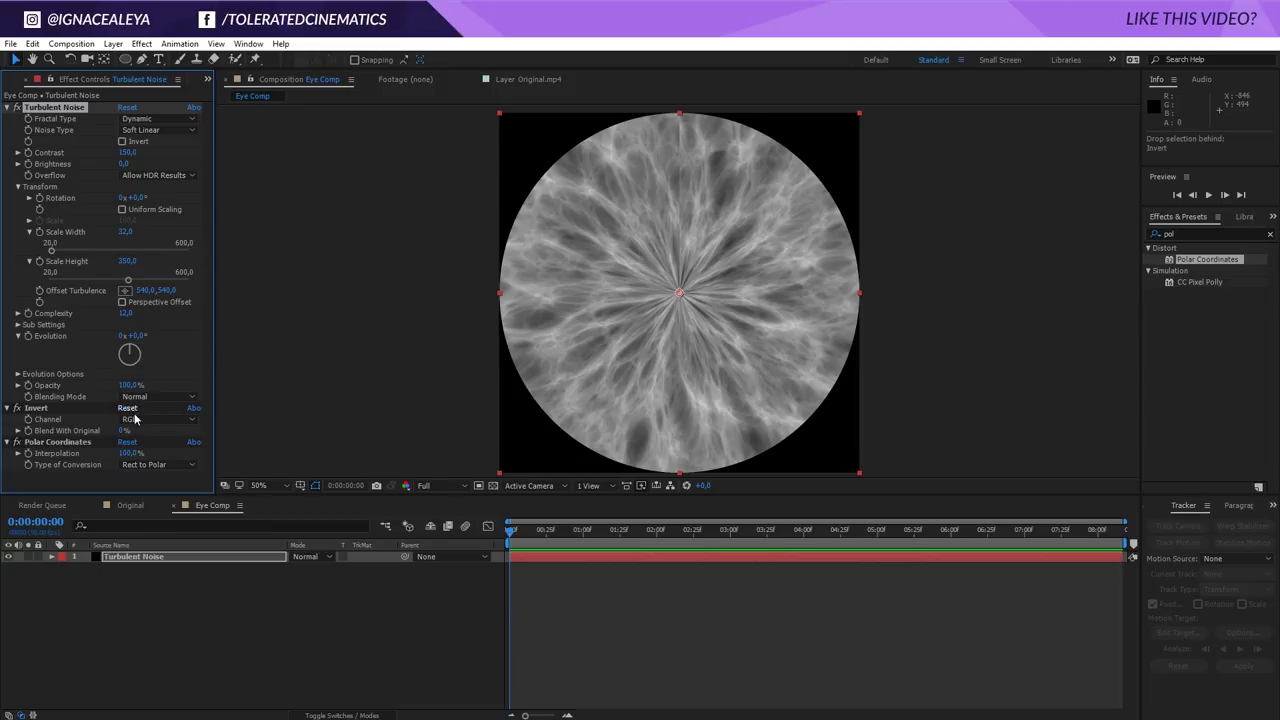
left_click(125, 232)
type("25")
key("Return")
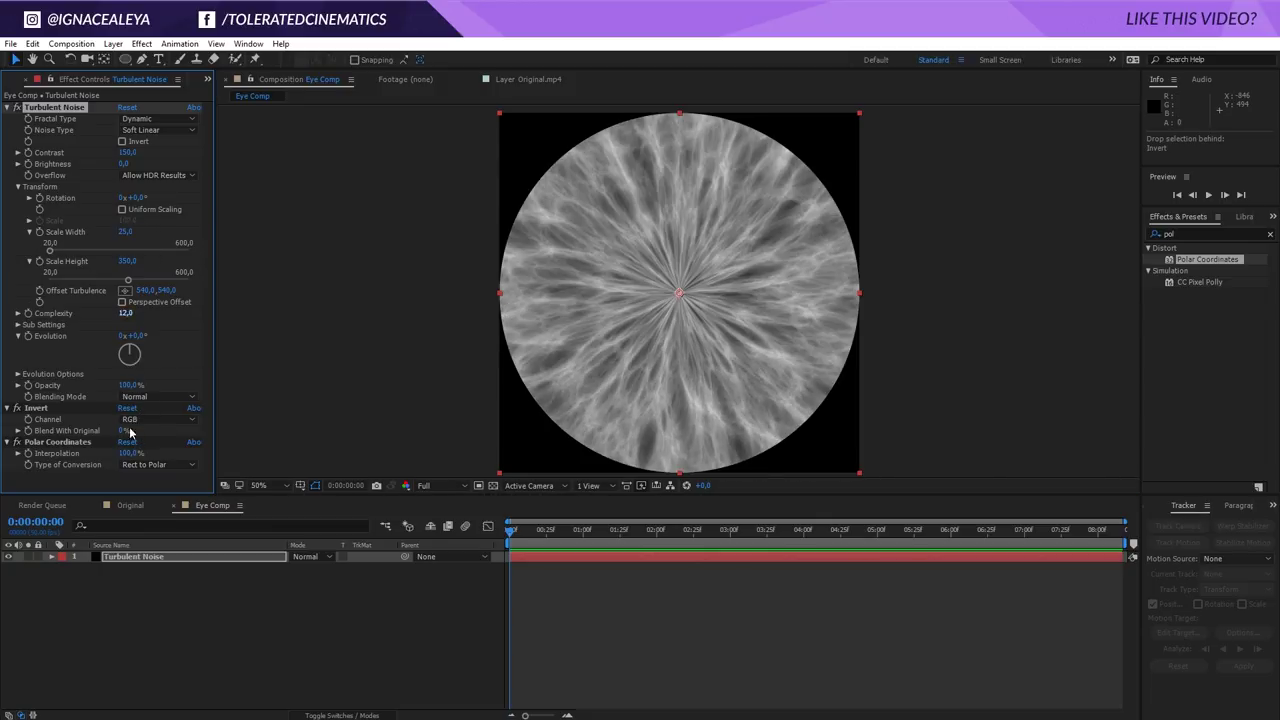
Duplicate the Turbulent Noise layer and scale the upper copy down to 49%
left_click(127, 560)
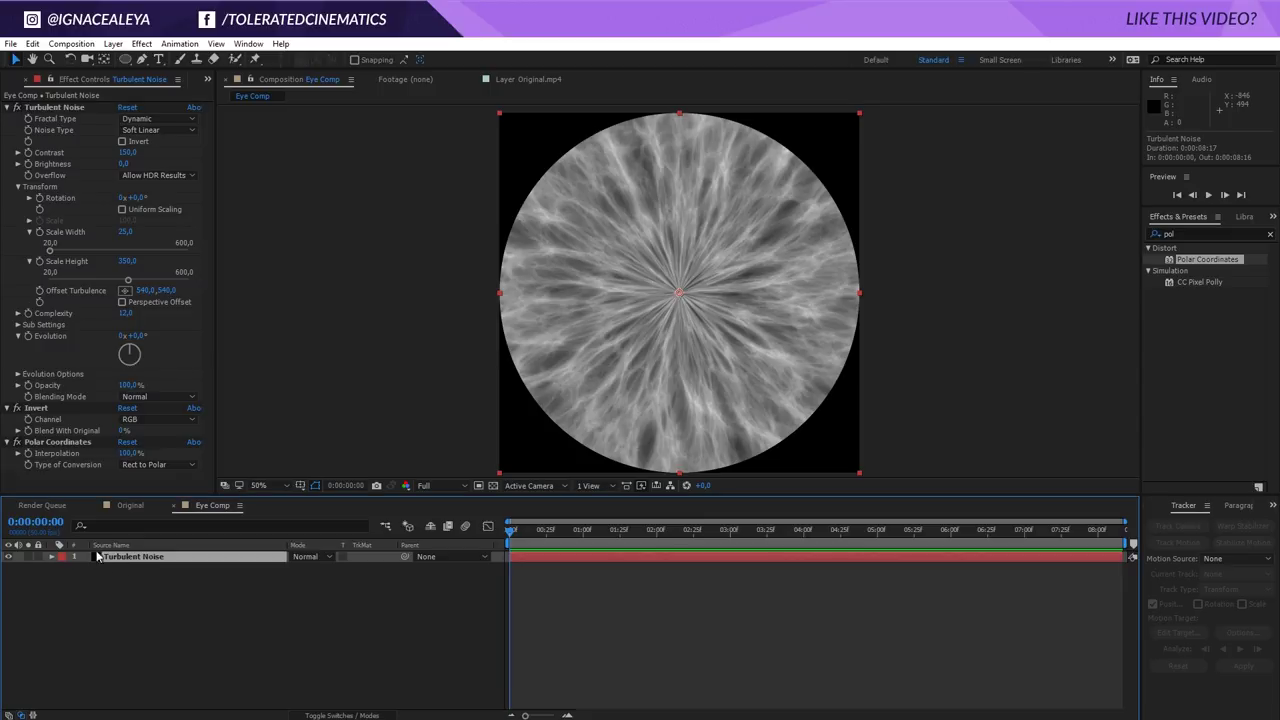
left_click(32, 44)
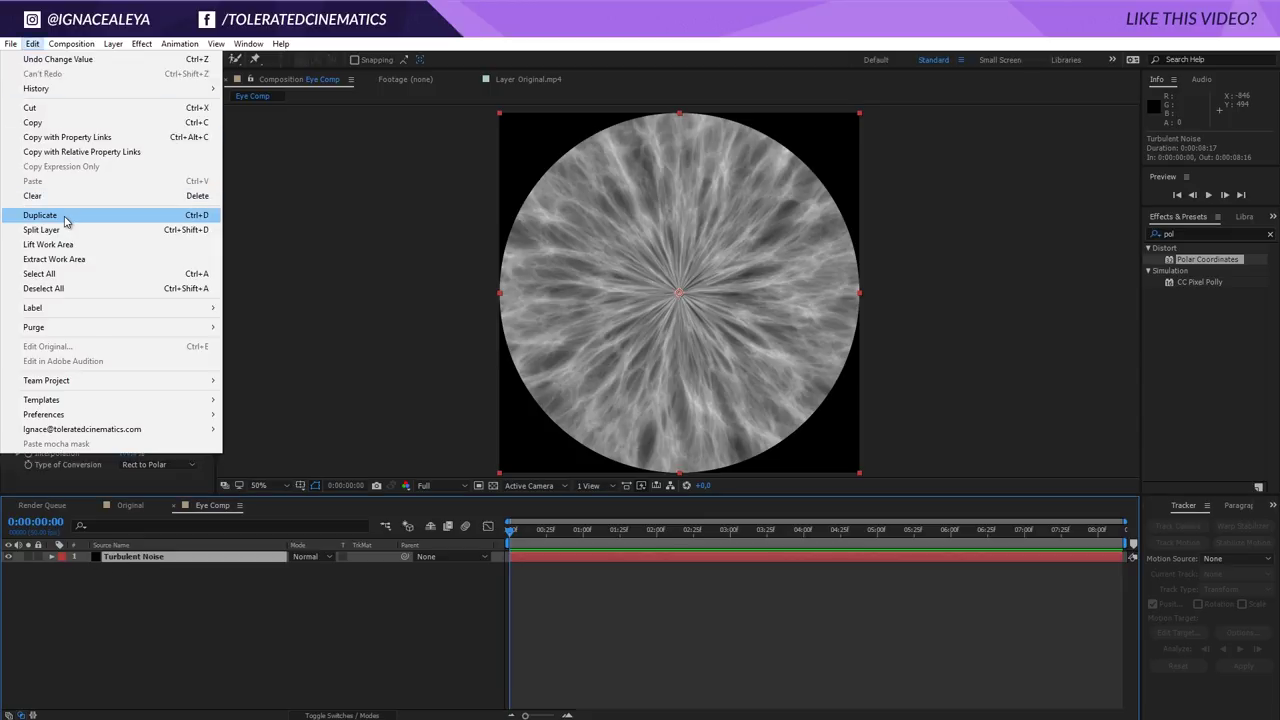
left_click(65, 220)
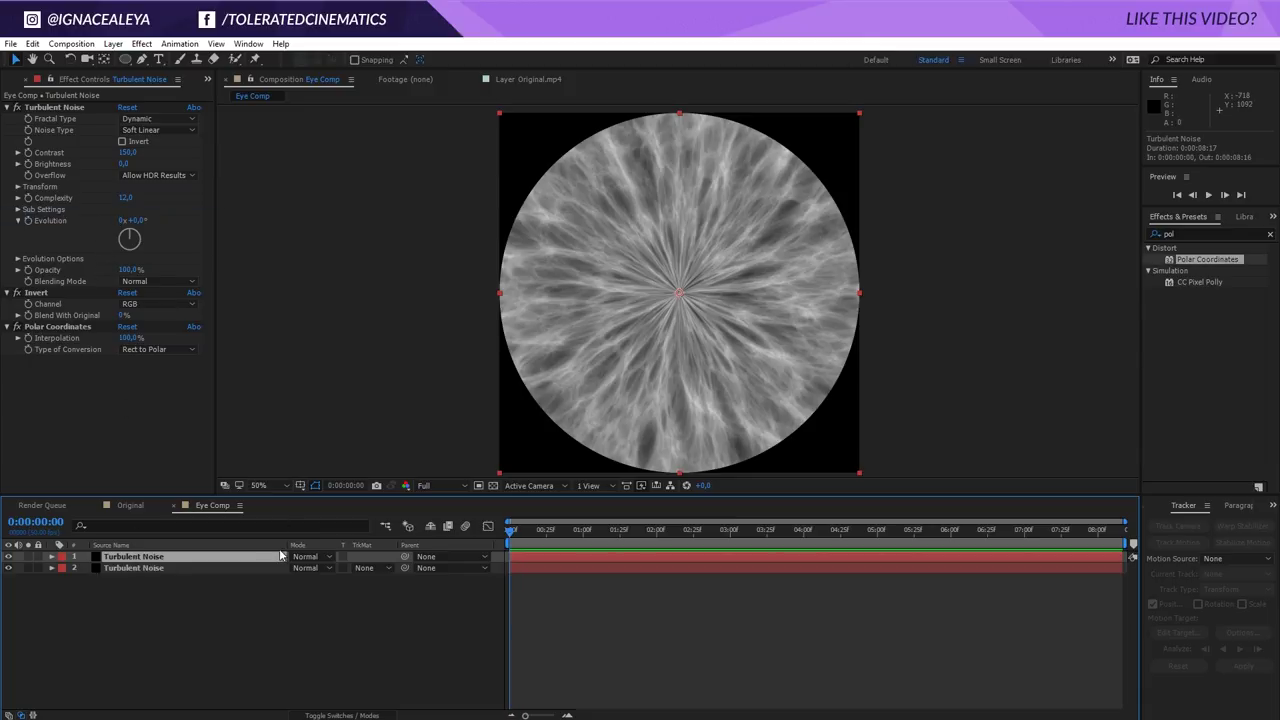
key("s")
left_click_drag(310, 568, 285, 572)
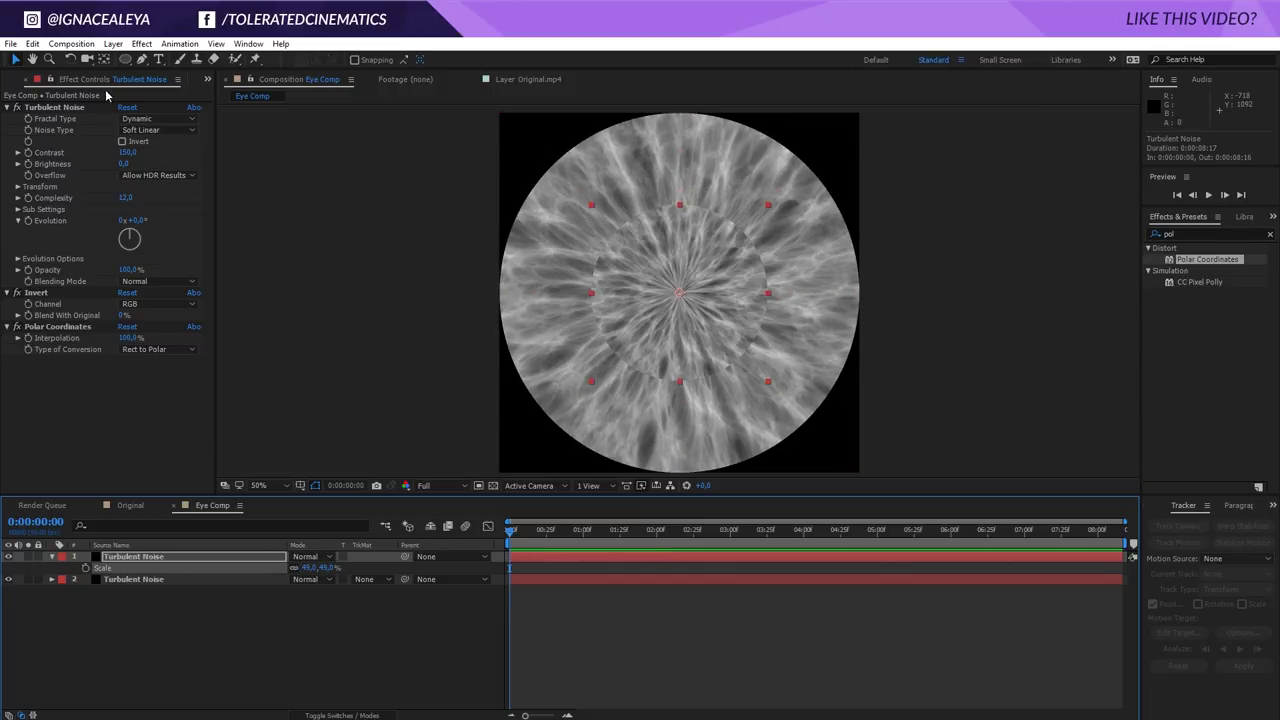
Add a Circle effect after Polar Coordinates on the upper noise layer, with a radius of about 413
left_click_drag(1196, 234, 1115, 233)
type("circ")
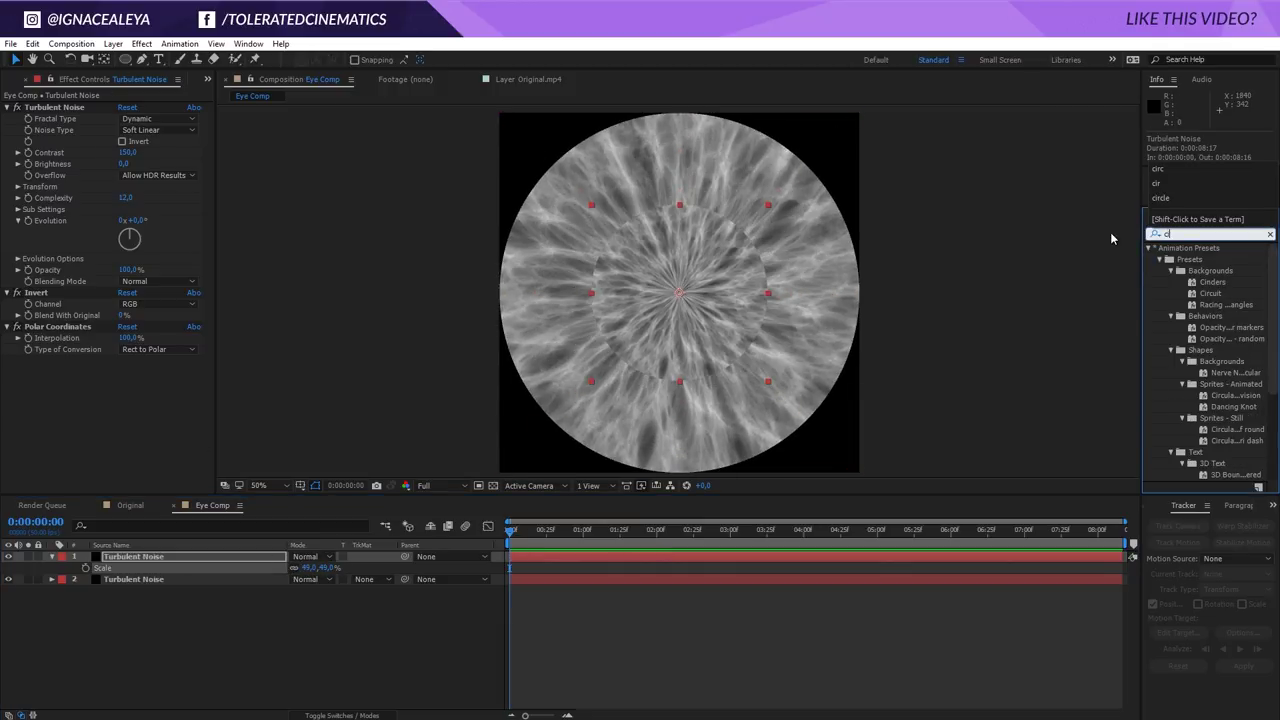
type("l")
left_click_drag(1179, 341, 70, 420)
left_click_drag(125, 383, 391, 386)
left_click_drag(128, 384, 95, 391)
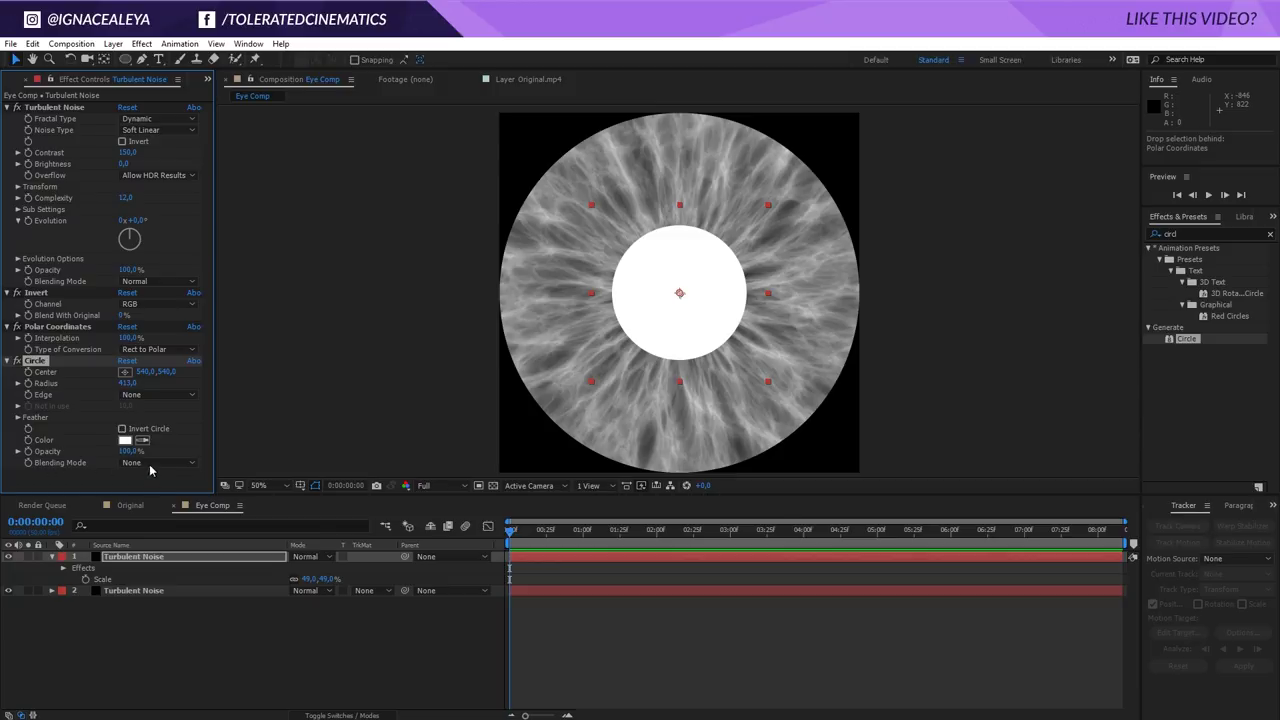
Set the circle's Blending Mode to Stencil Alpha and reduce its radius to 392
left_click(149, 466)
left_click(180, 204)
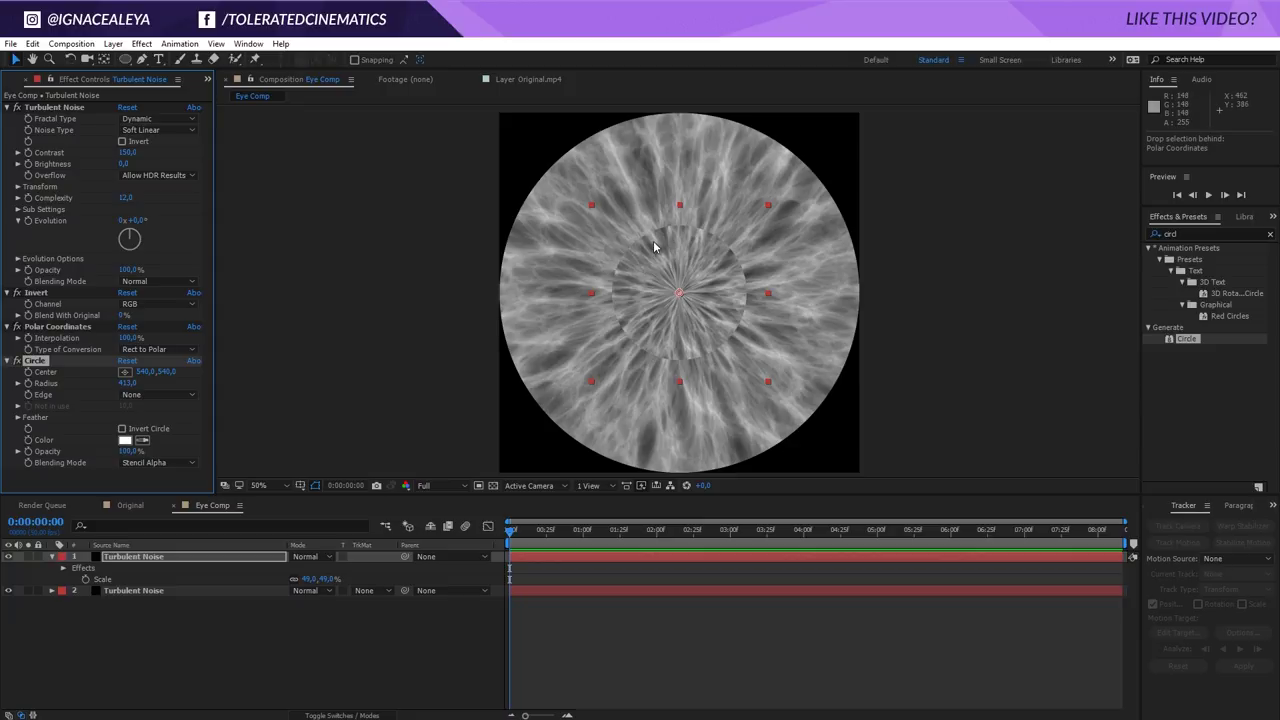
left_click_drag(130, 386, 111, 389)
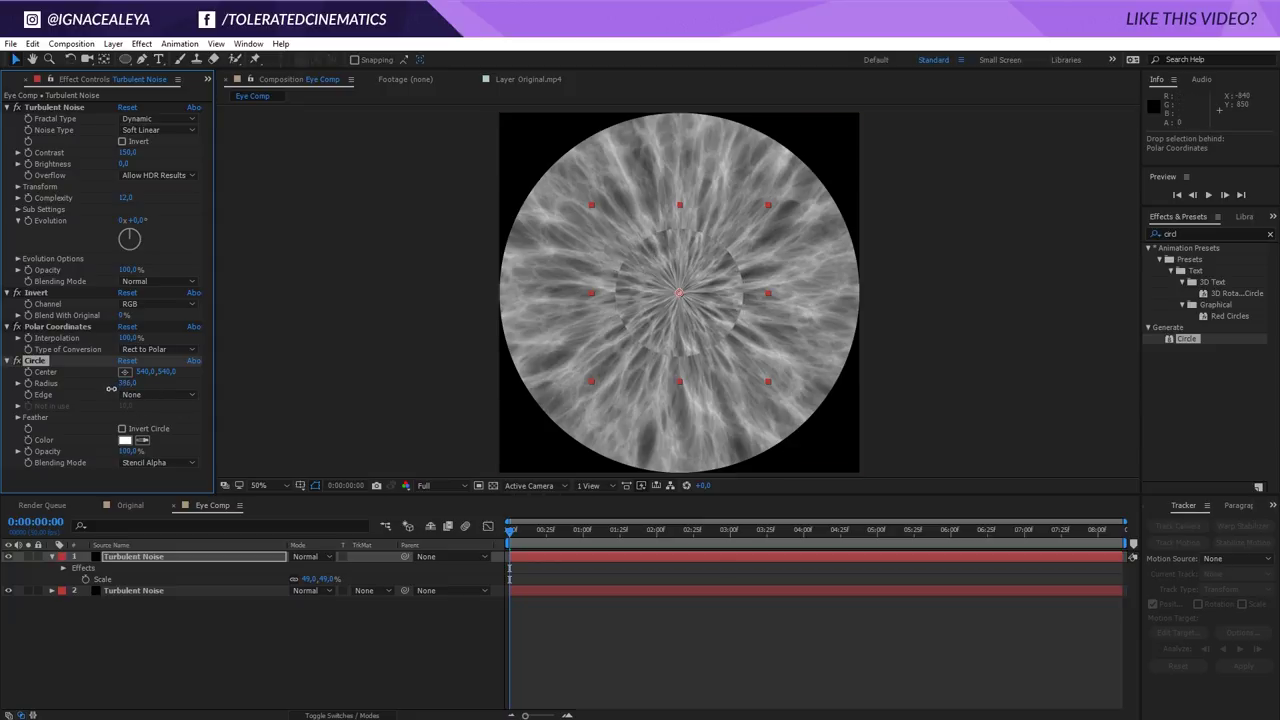
Set the circle's Feather Outer Edge to 148 and compare the image with the upper layer hidden and shown
left_click(18, 418)
left_click_drag(123, 430, 212, 420)
left_click(10, 557)
left_click(10, 557)
left_click(10, 557)
left_click(10, 557)
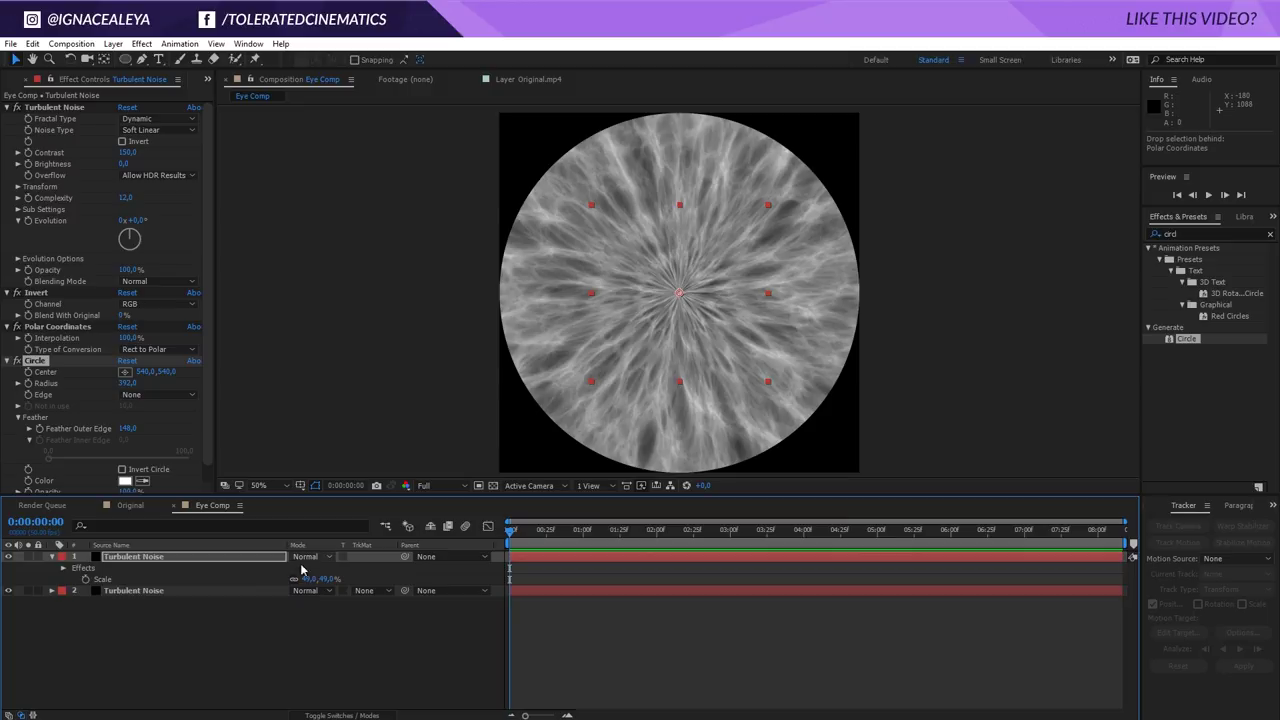
Scale the upper noise layer to 70%, compare the image with it hidden and shown, and collapse its properties
key("s")
key("s")
left_click_drag(308, 569, 321, 567)
left_click(10, 557)
left_click(10, 557)
left_click(10, 557)
left_click(10, 557)
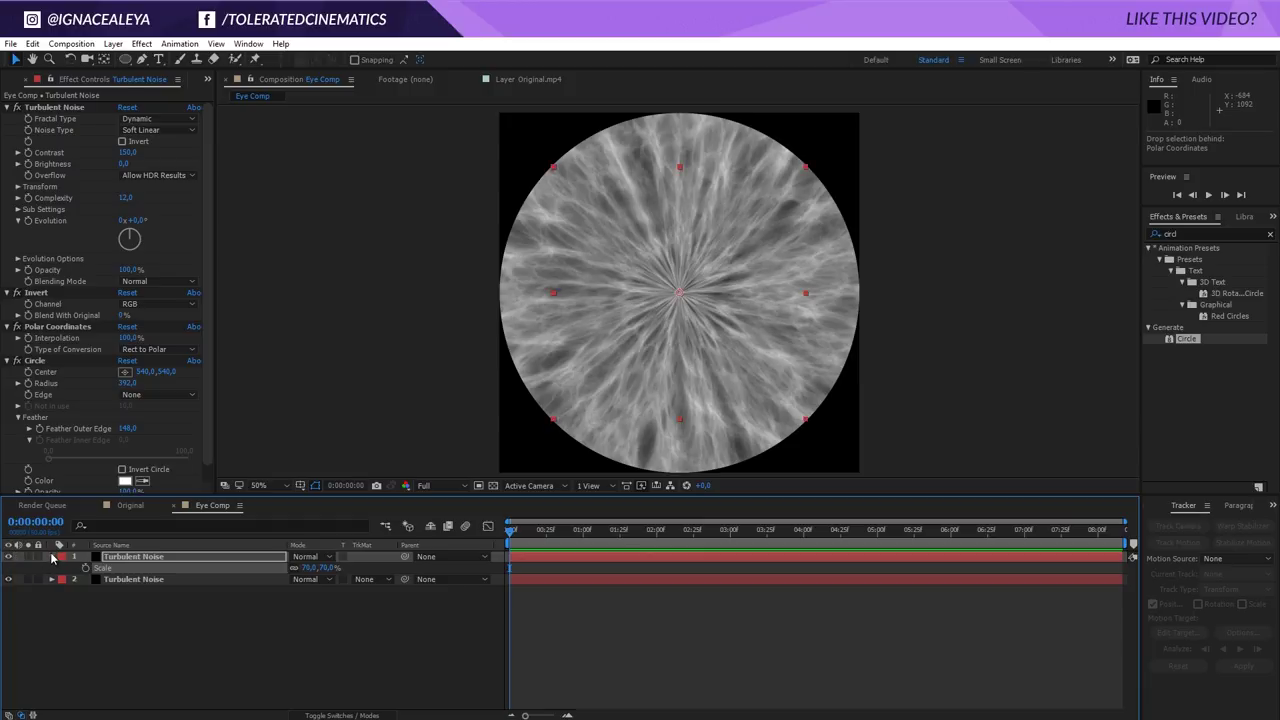
left_click(52, 557)
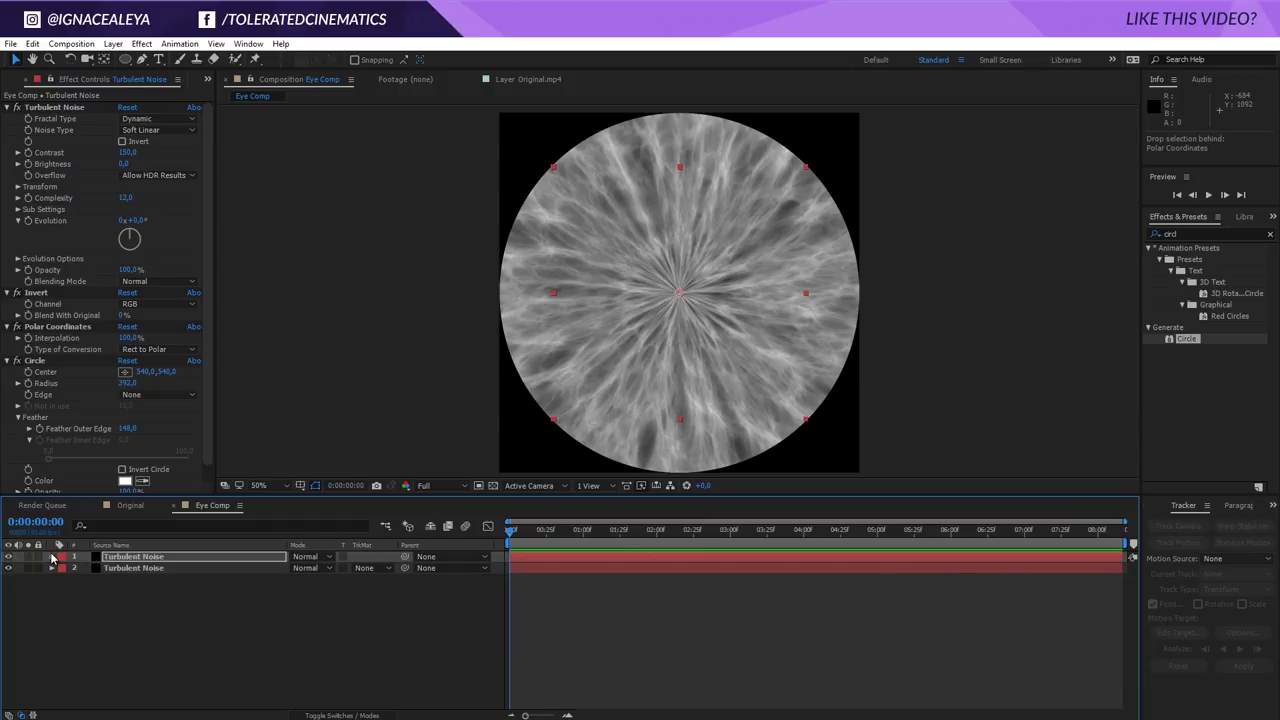
left_click(151, 558)
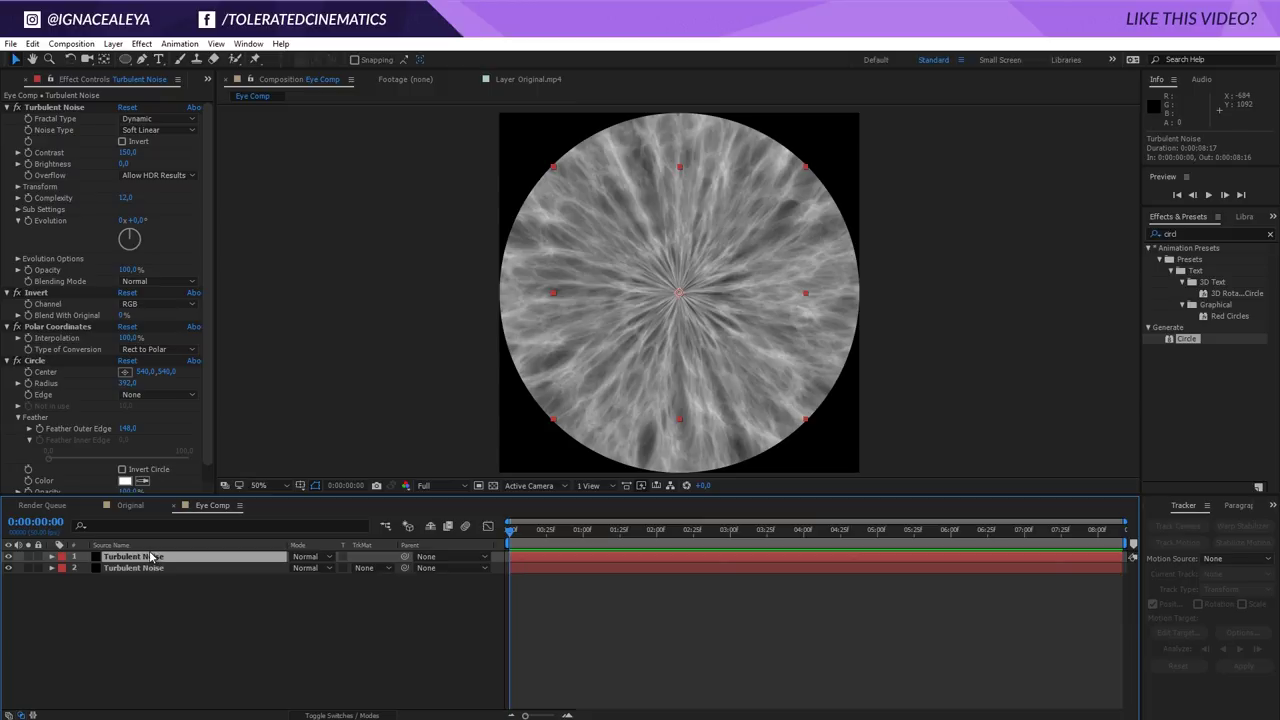
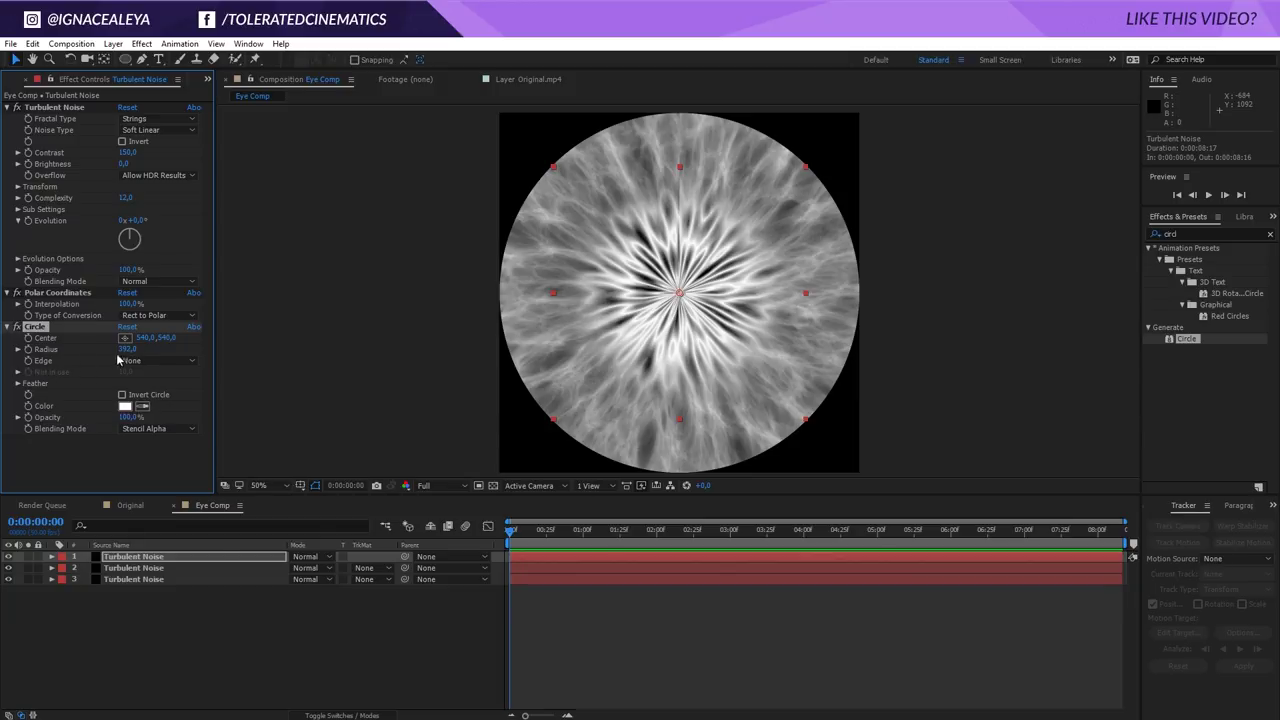
Set the scale of the topmost Strings noise layer to 100%
left_click(214, 558)
type("s")
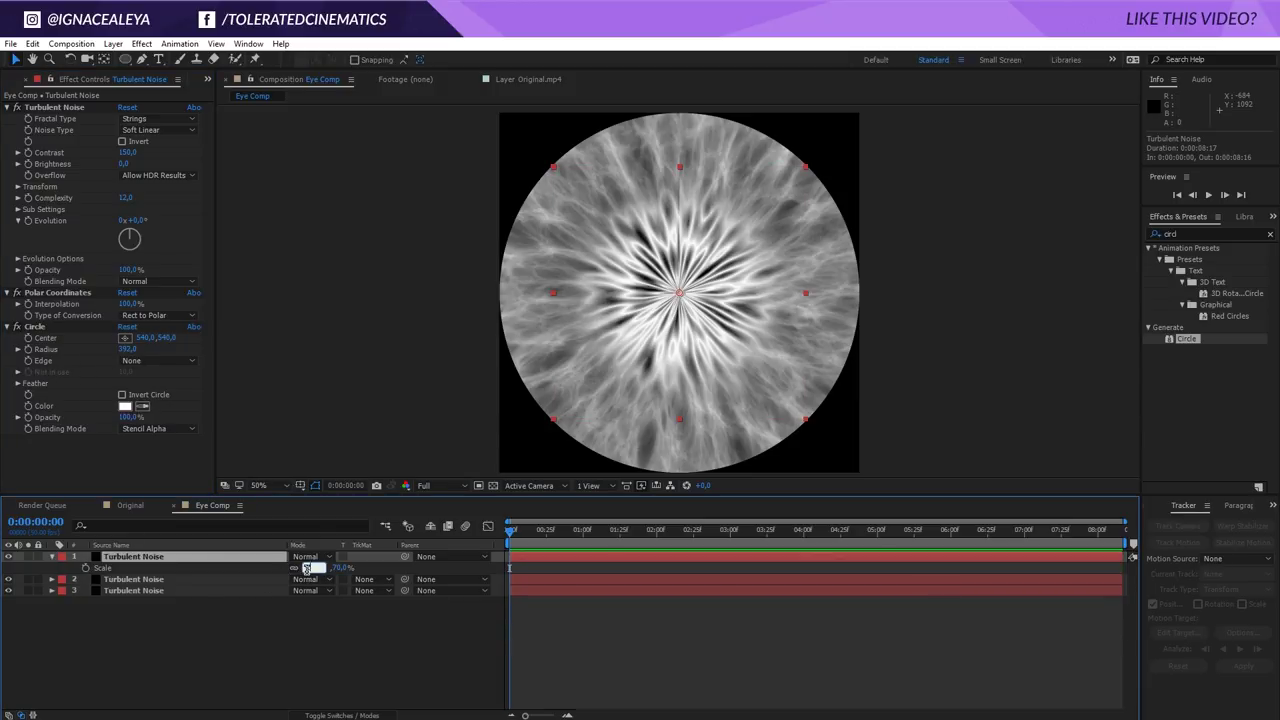
type("100")
key("Return")
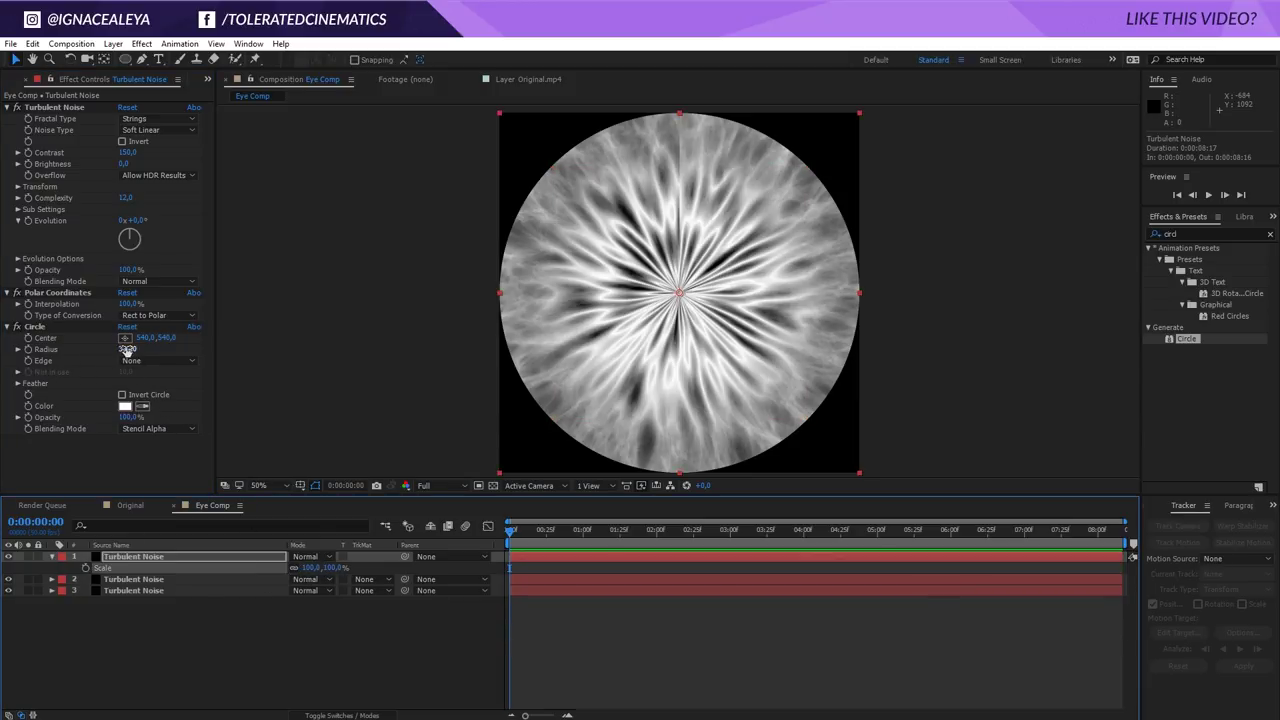
Set the topmost noise layer's opacity to 20%, compare it hidden and shown, and solo it
left_click(178, 557)
type("t")
type("20")
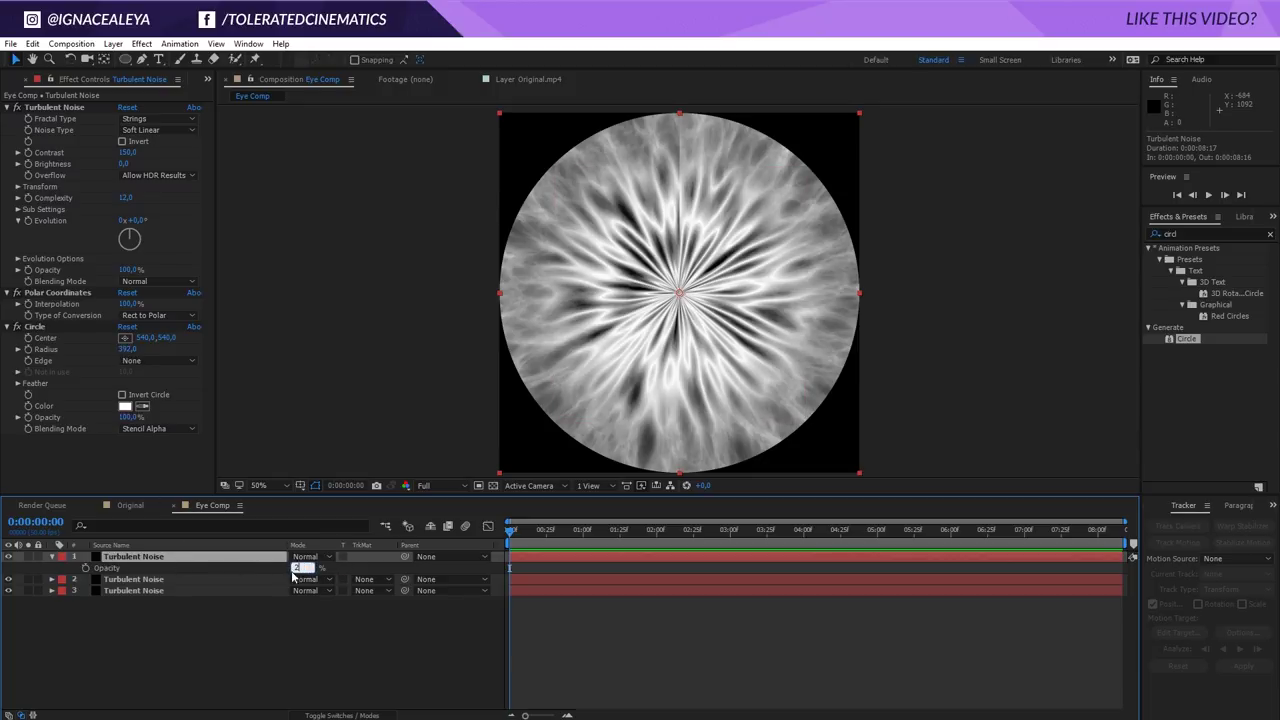
key("Return")
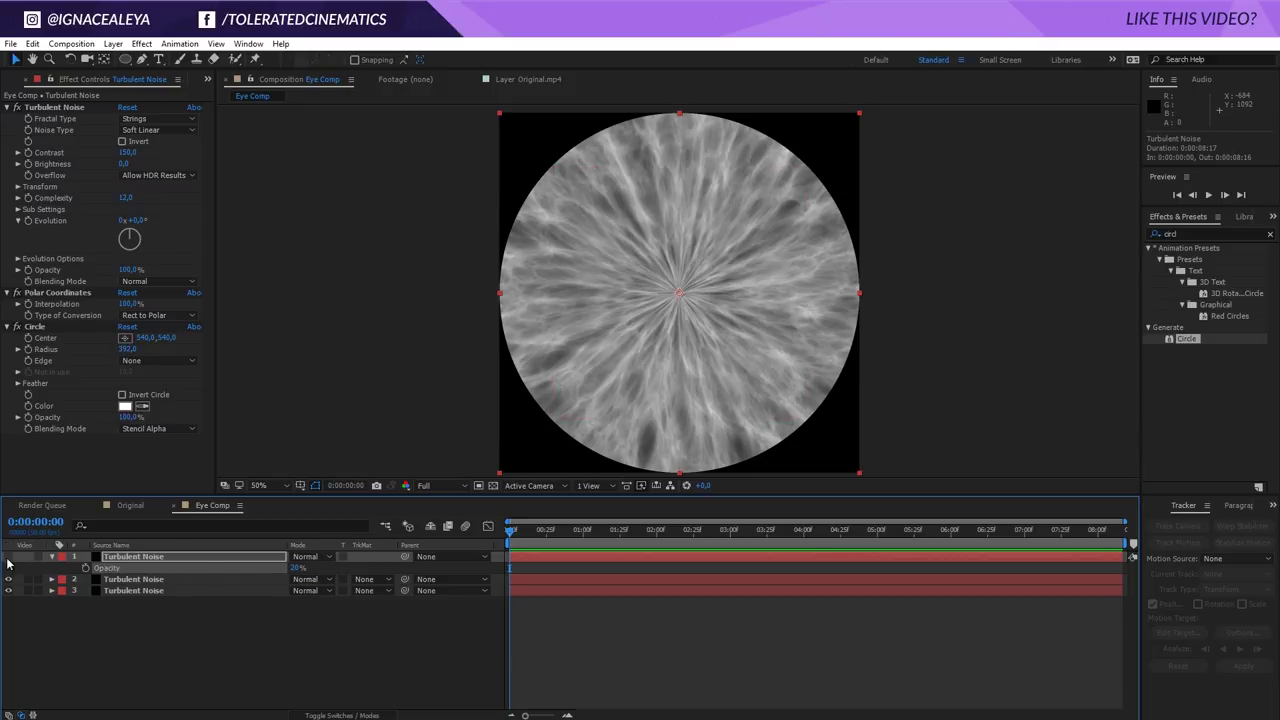
left_click(8, 558)
left_click(8, 558)
left_click(28, 557)
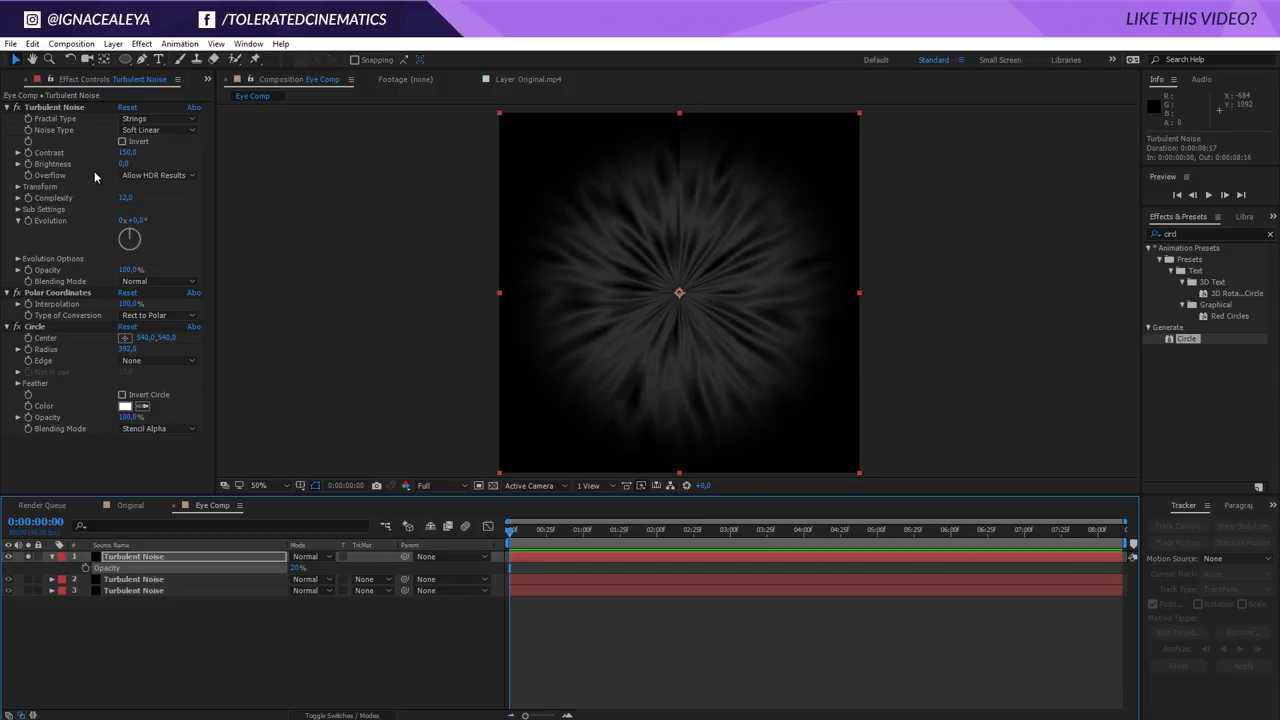
Set the topmost Strings noise to Contrast 195, Scale Width 10 and Scale Height 212, and stop soloing its layer
left_click_drag(125, 153, 156, 153)
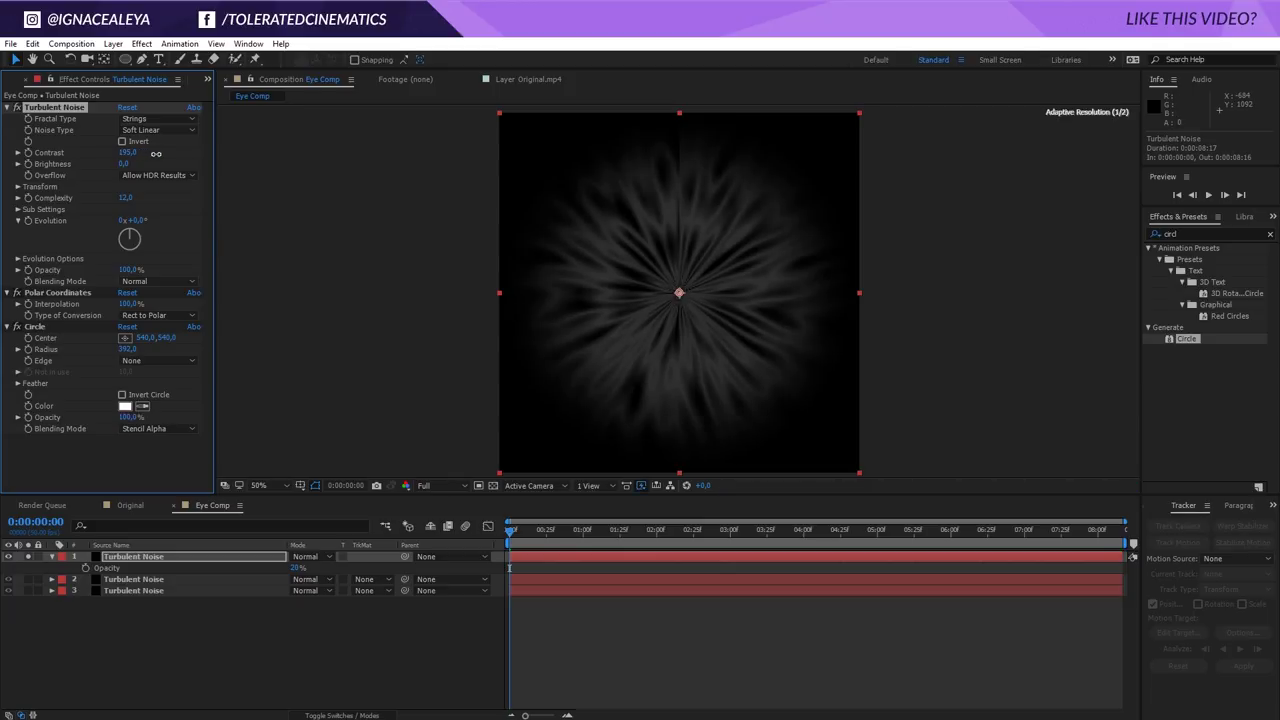
left_click(17, 187)
left_click_drag(125, 234, 44, 268)
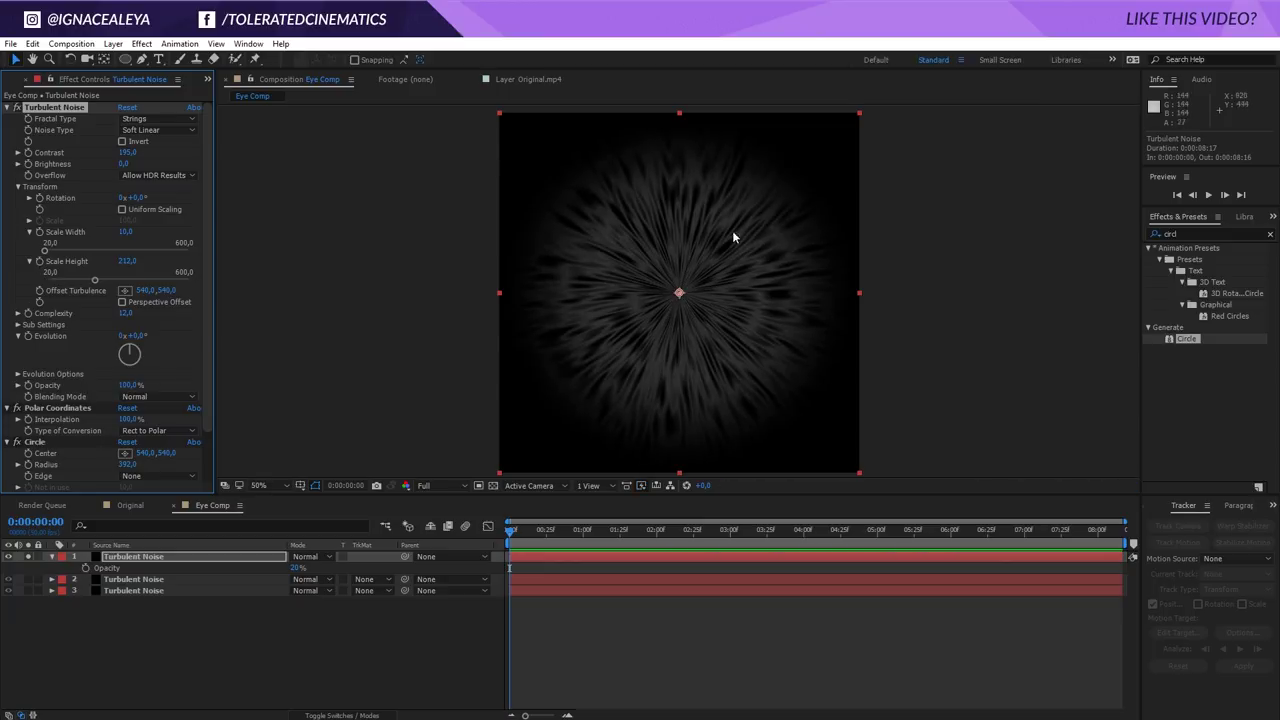
left_click(28, 557)
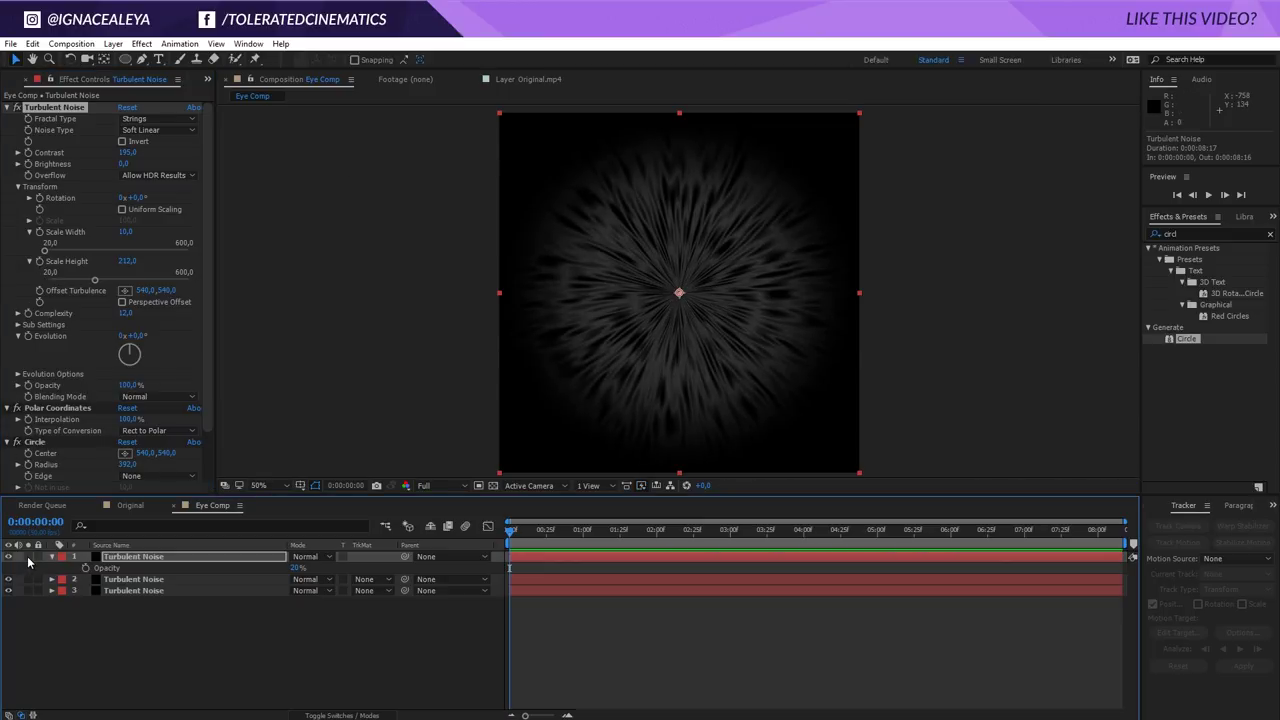
Rotate the topmost noise layer by 29° and the second noise layer by 39°
key("r")
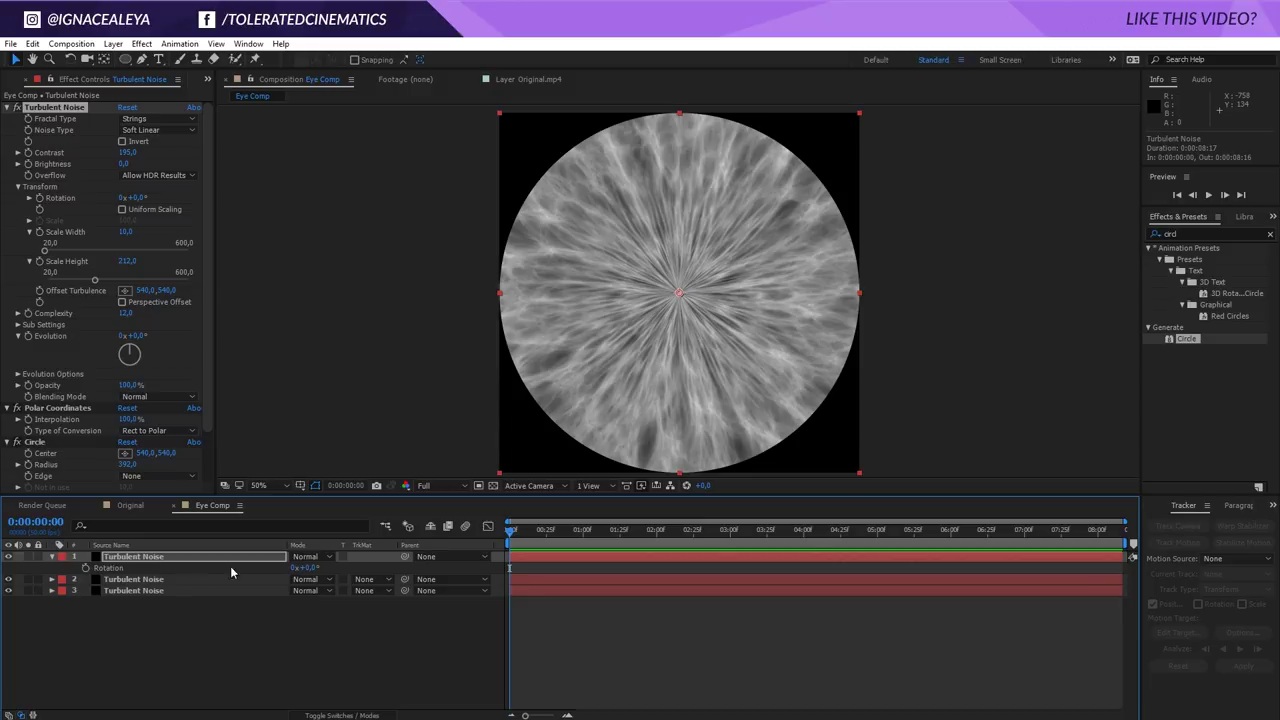
left_click_drag(301, 567, 337, 588)
left_click(191, 582)
key("r")
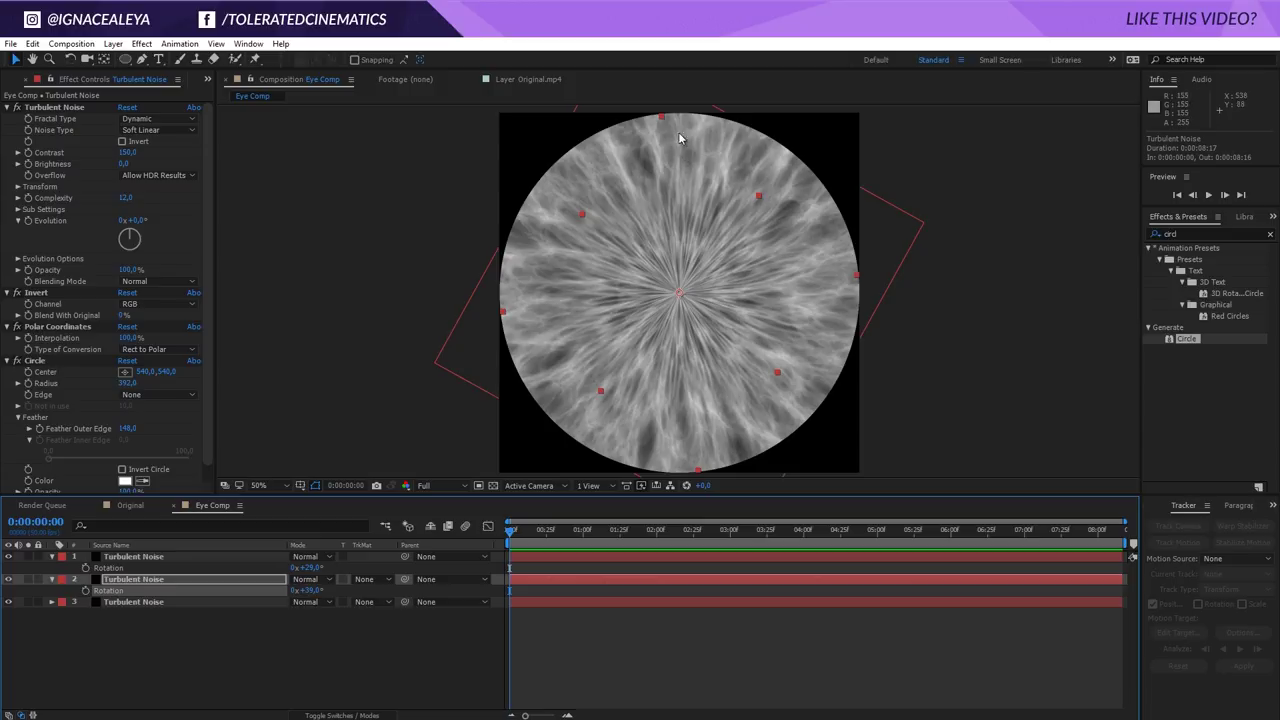
Duplicate the bottom Turbulent Noise layer and rotate the copy to -64°
left_click(169, 604)
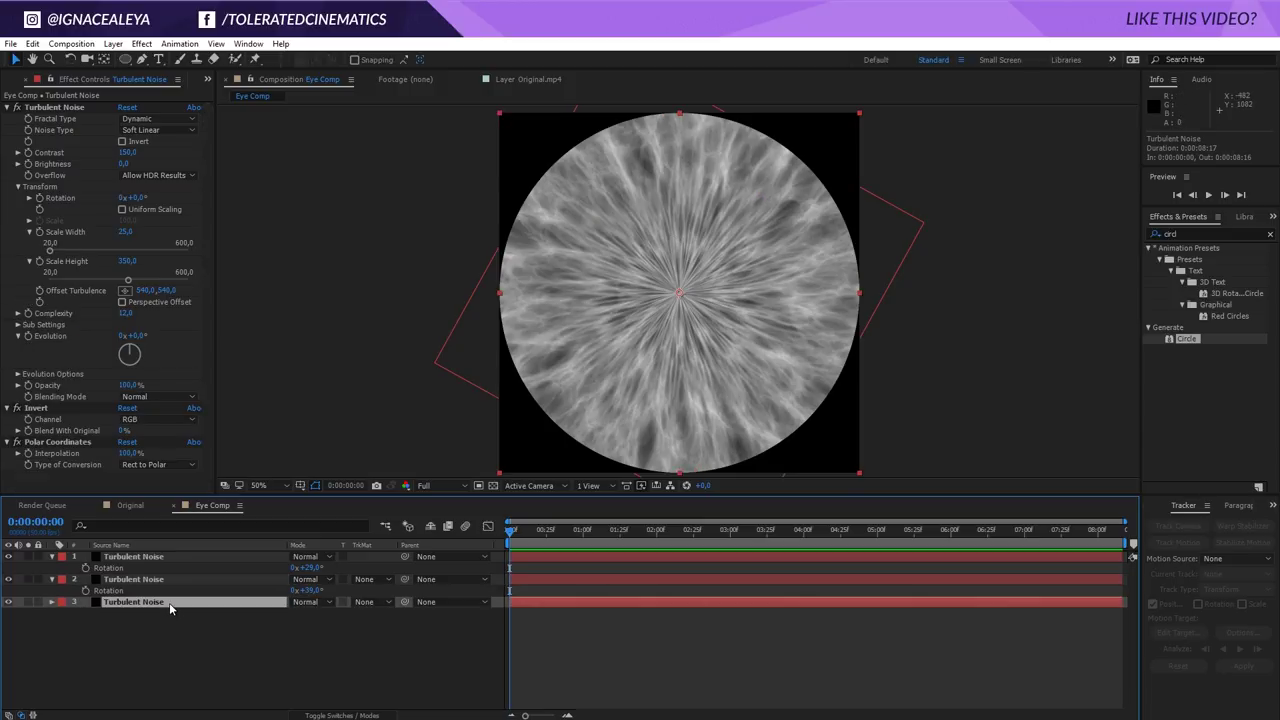
key("ctrl+d")
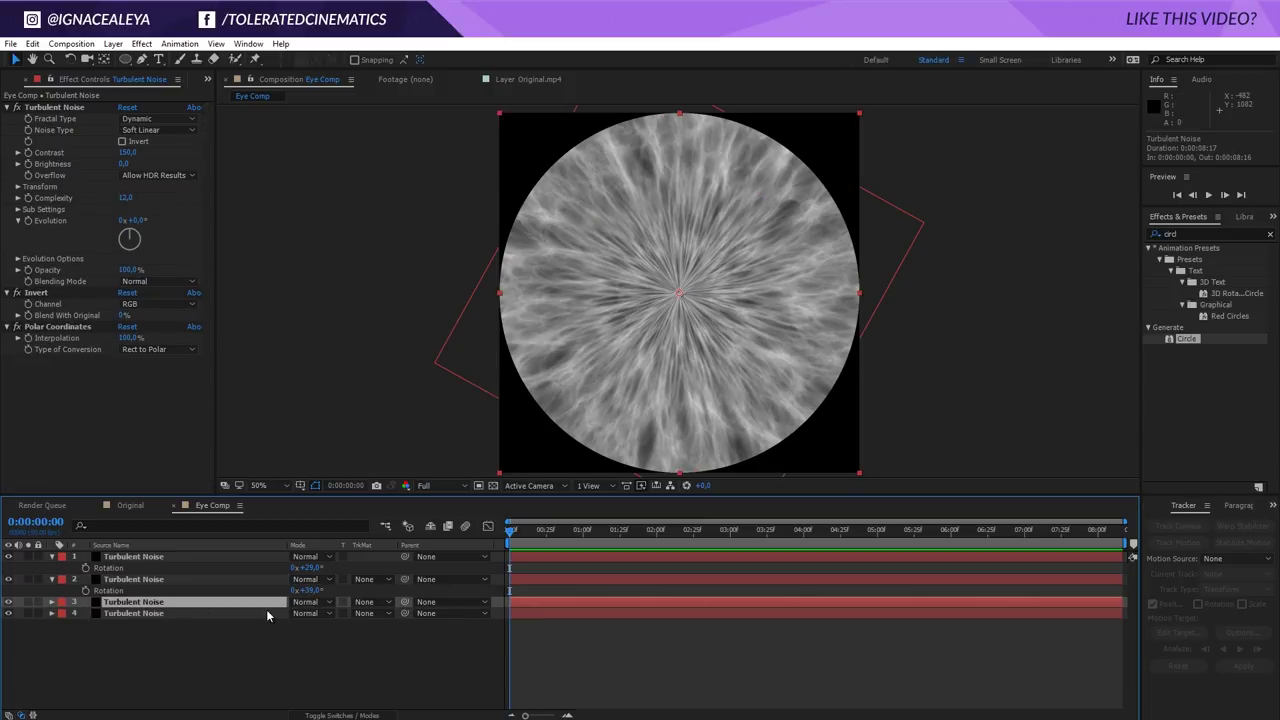
key("r")
left_click_drag(311, 617, 272, 616)
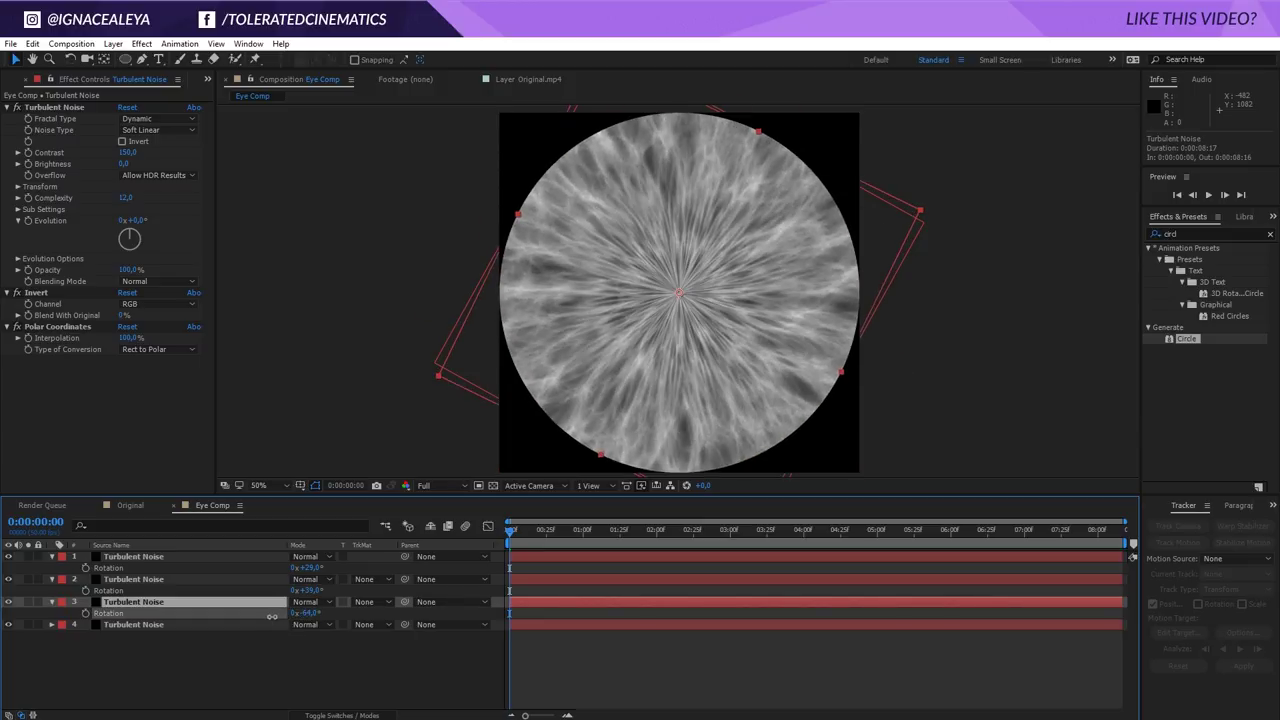
Set the opacity of the rotated duplicate noise layer to 50%
key("t")
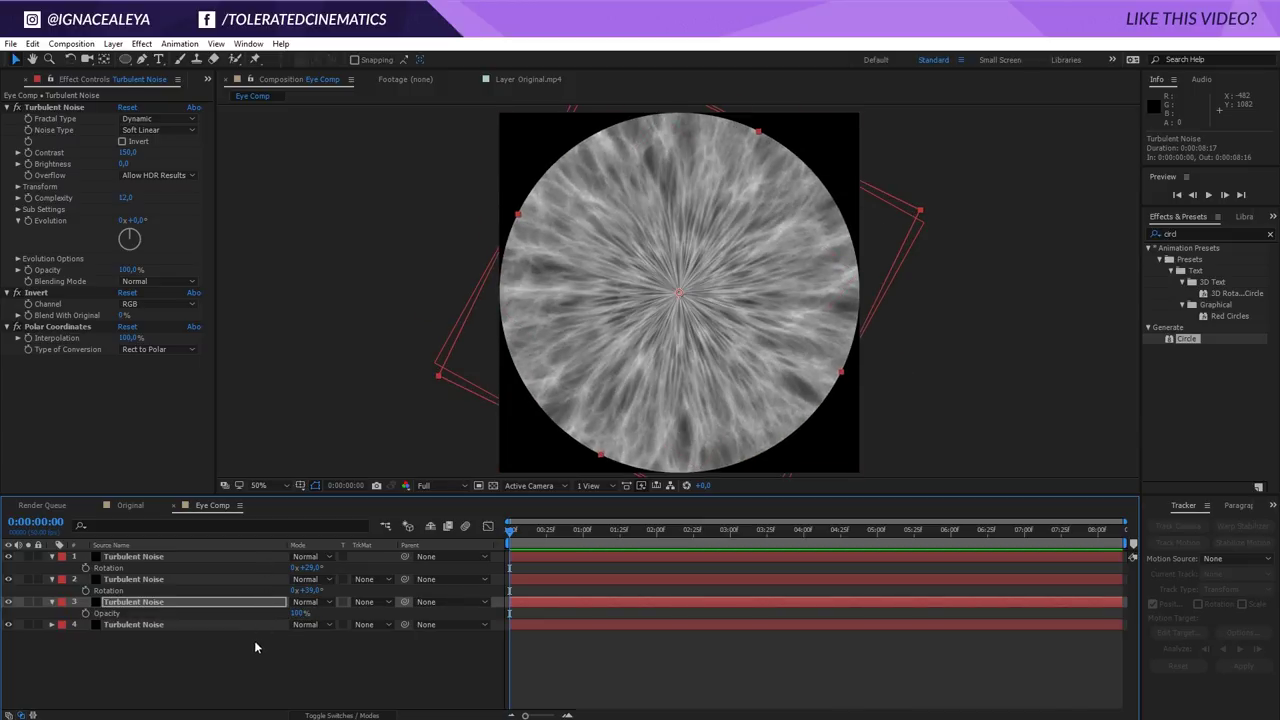
left_click_drag(275, 615, 274, 616)
left_click(294, 614)
left_click(294, 613)
type("50")
left_click(269, 667)
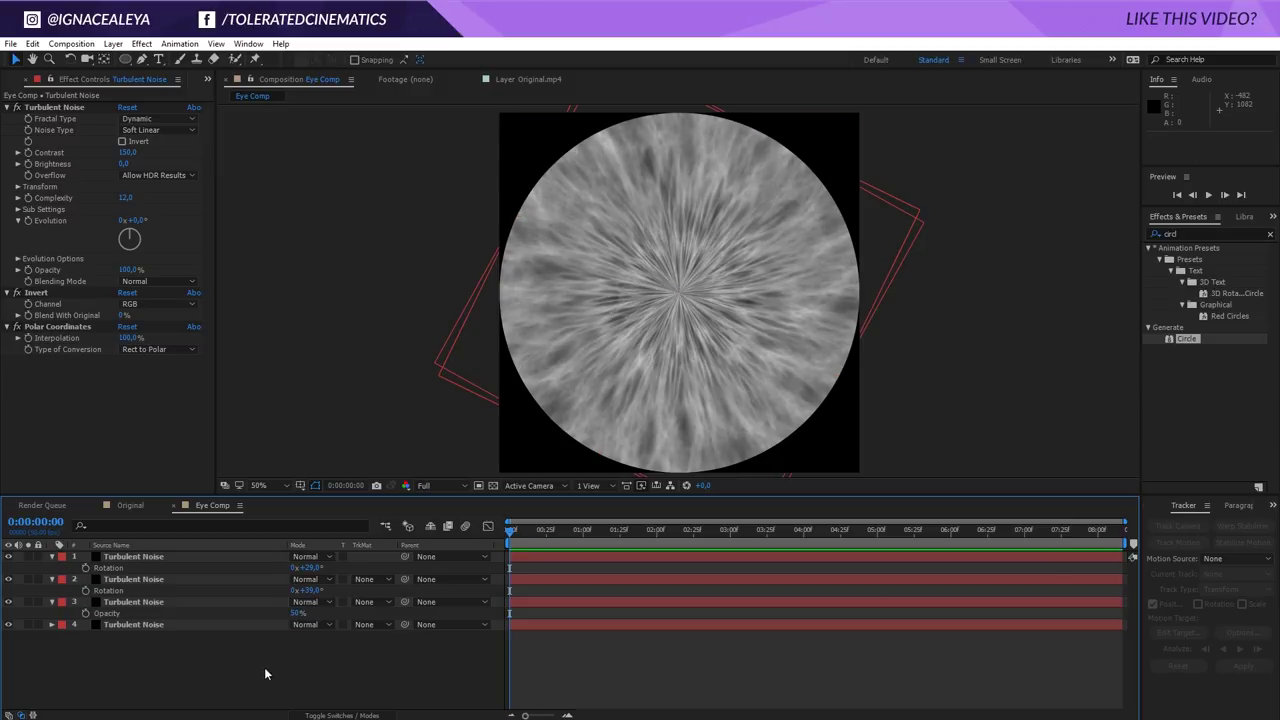
Collapse the displayed properties of all the Turbulent Noise layers
left_click(52, 557)
left_click(52, 567)
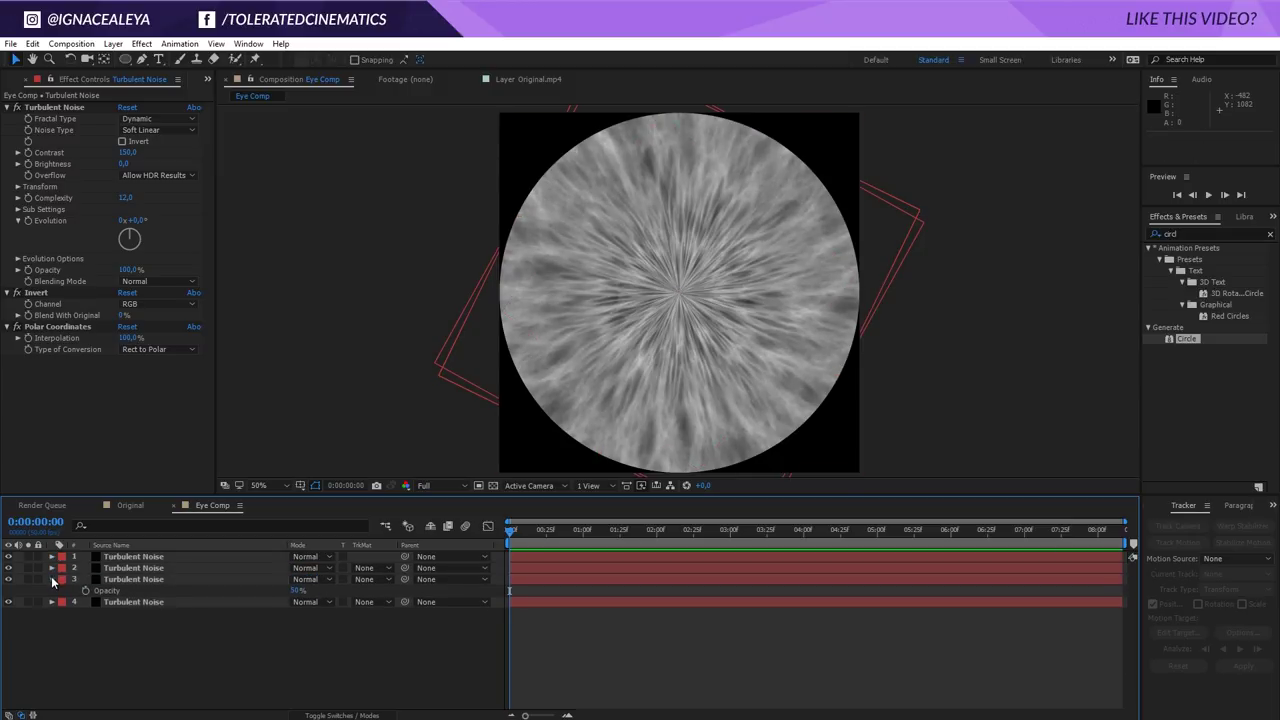
left_click(52, 579)
left_click(53, 590)
left_click(53, 590)
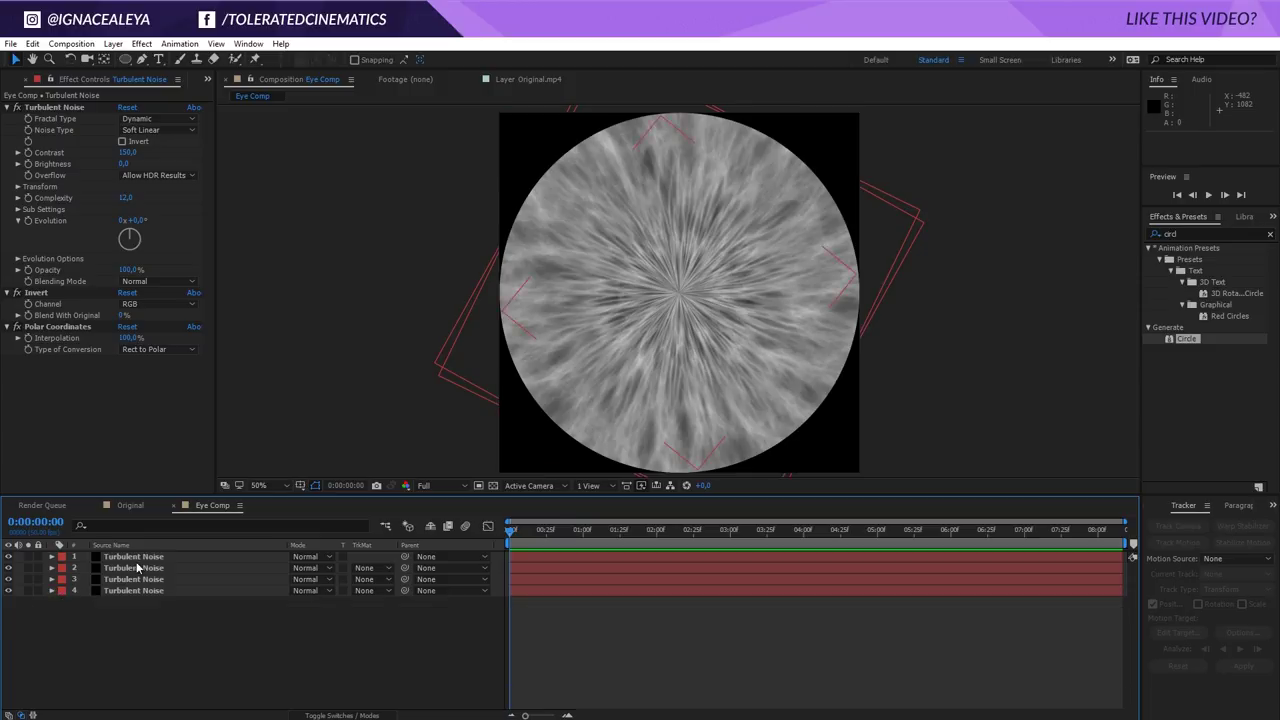
Duplicate the topmost noise layer, set the copy's Fractal Type to Basic and solo it
left_click(138, 558)
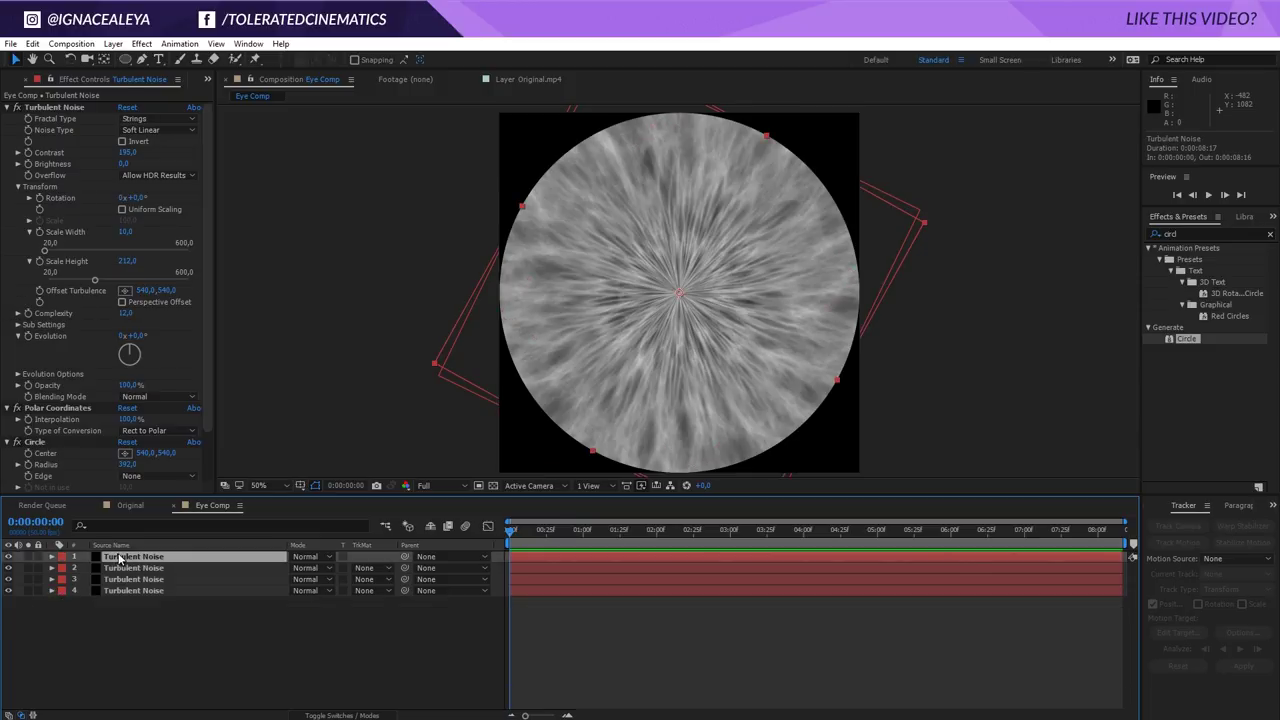
left_click(32, 43)
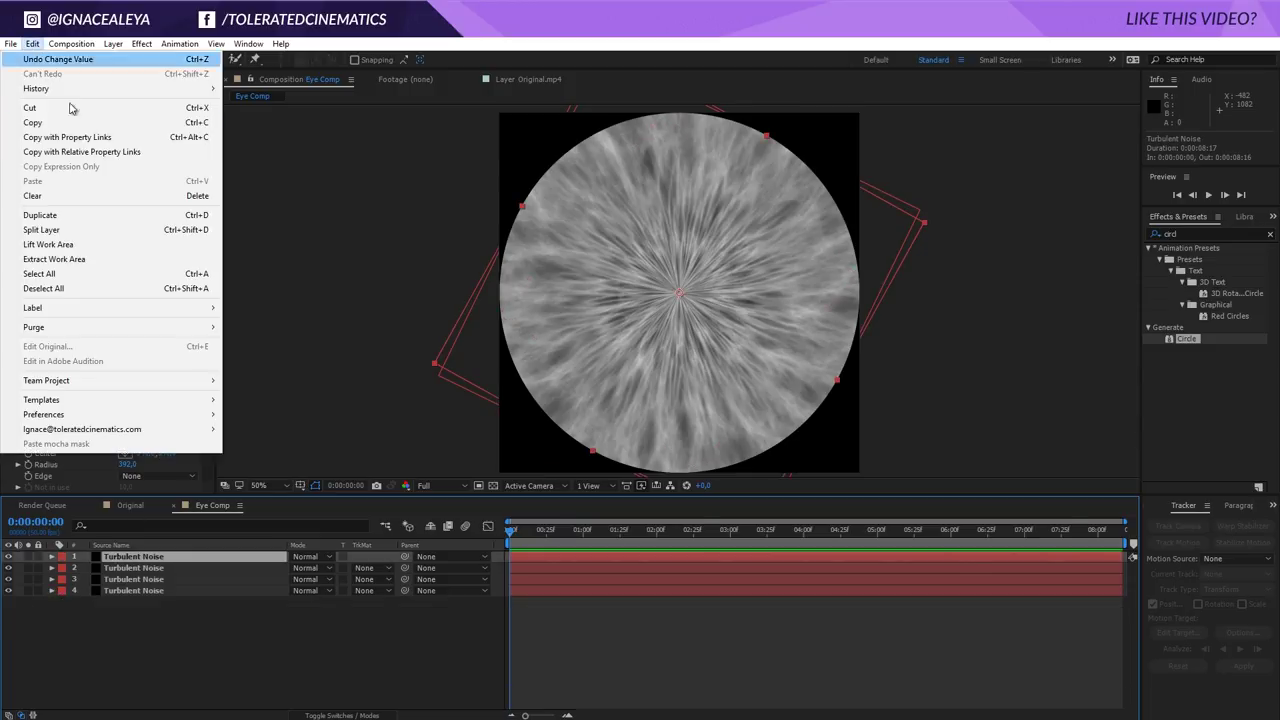
left_click(42, 216)
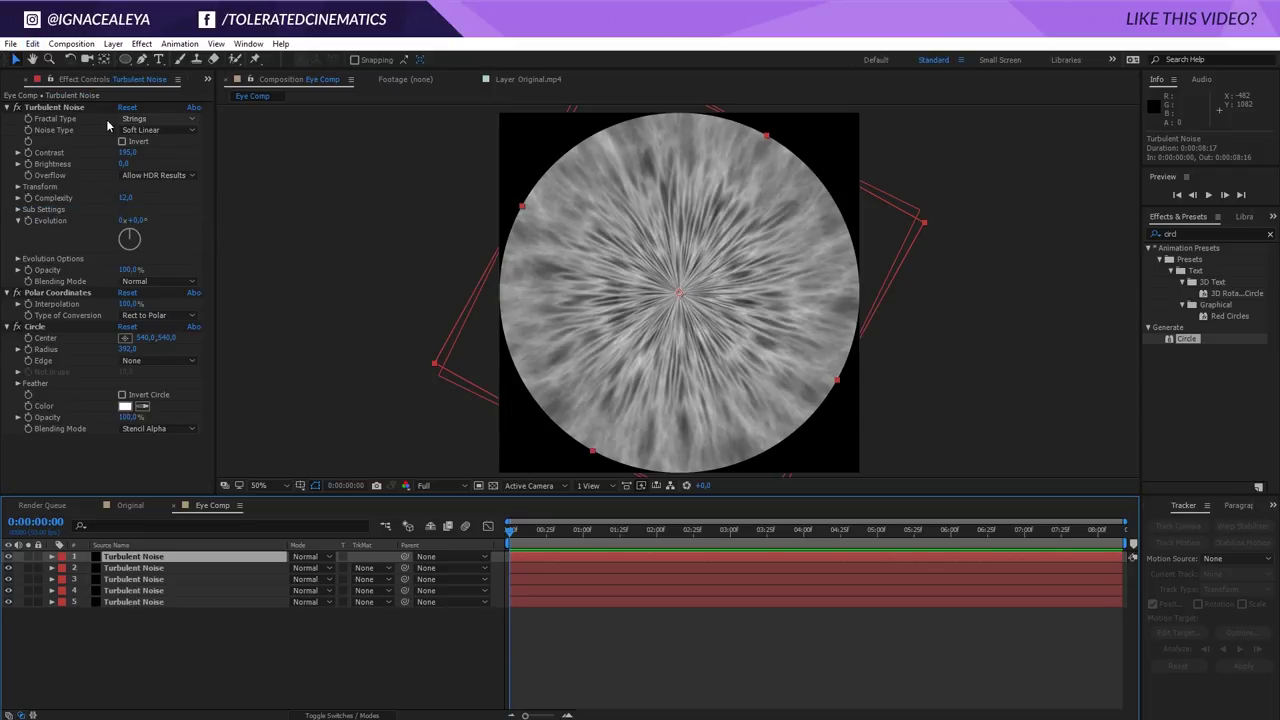
left_click(147, 122)
left_click(197, 132)
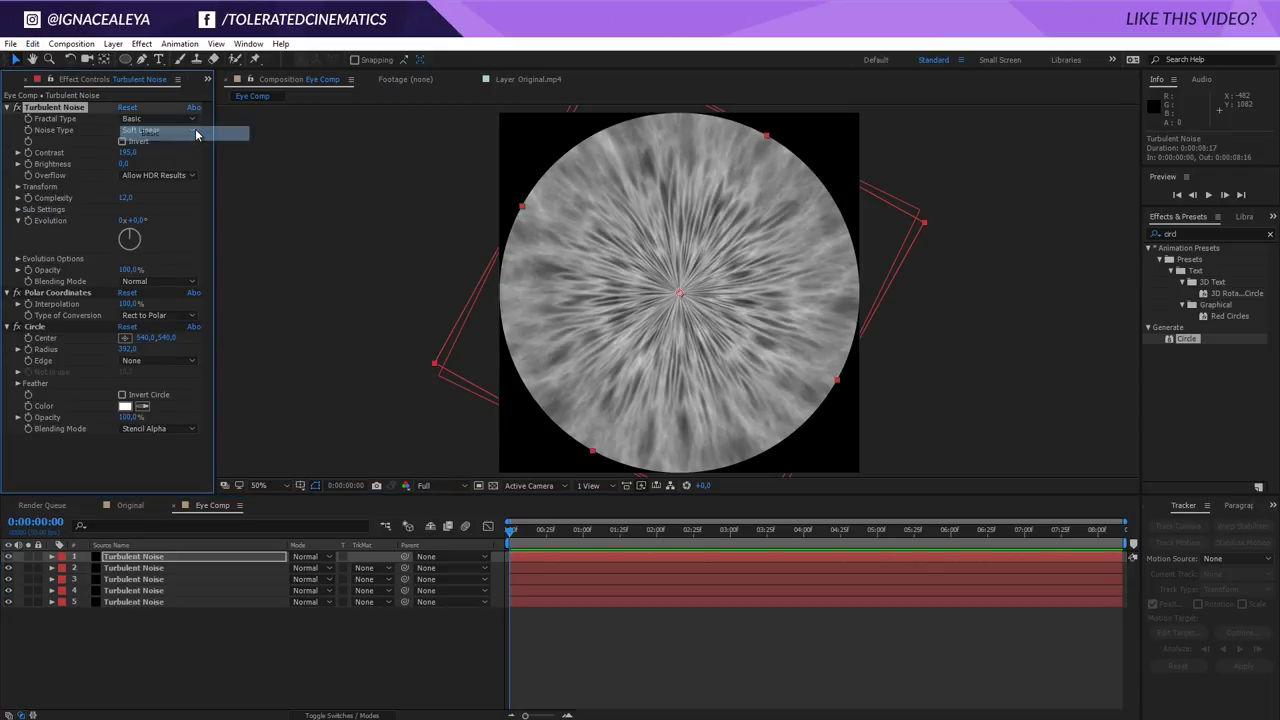
left_click(29, 557)
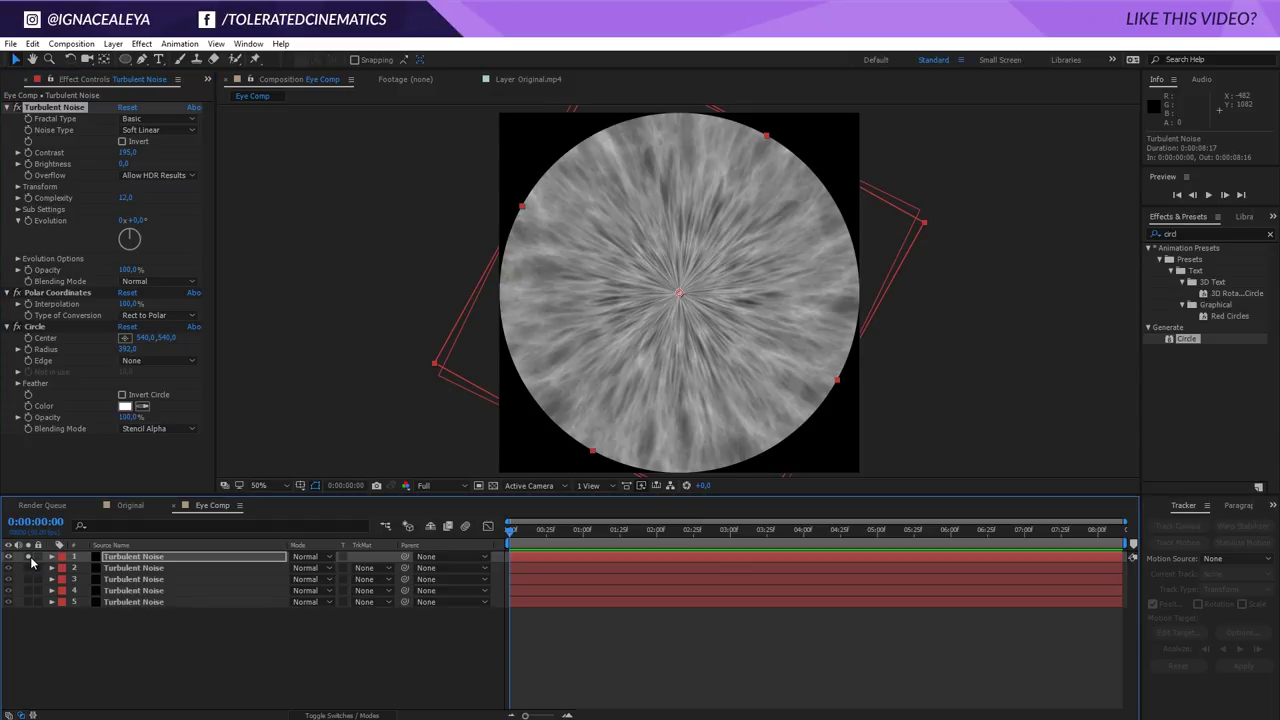
Set the Basic noise's Scale Height to 297 and its Scale Width to 5
left_click(17, 187)
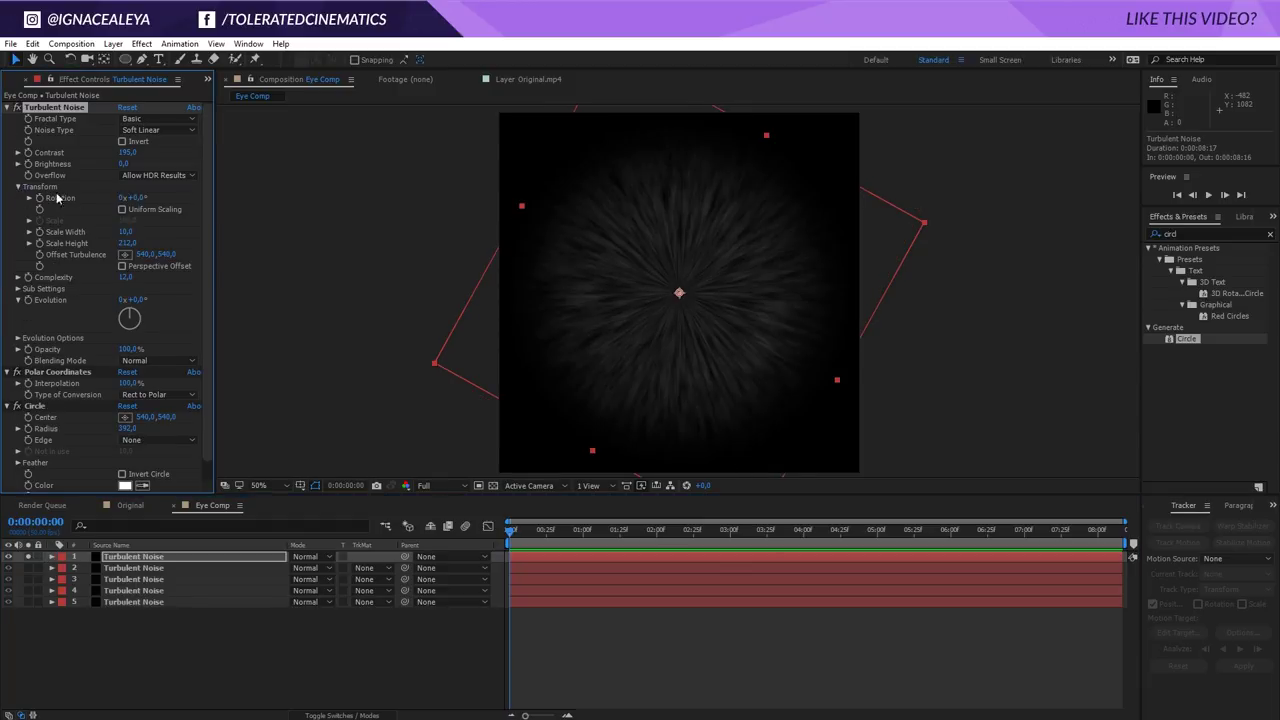
mouse_move(126, 243)
left_mouse_down()
mouse_move(186, 244)
mouse_move(129, 232)
left_mouse_up()
left_click(128, 231)
type("5")
key("Return")
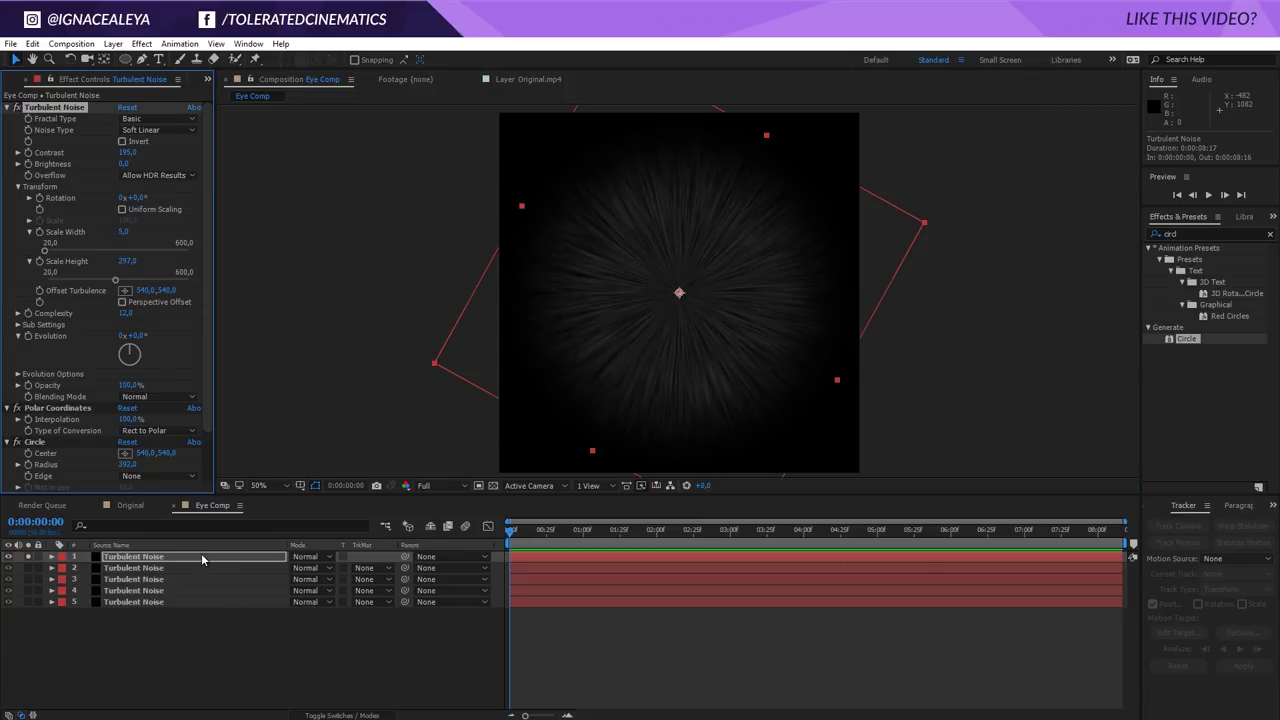
Raise the soloed Basic noise layer's opacity to 100%
left_click(201, 556)
key("t")
left_click_drag(296, 568, 647, 550)
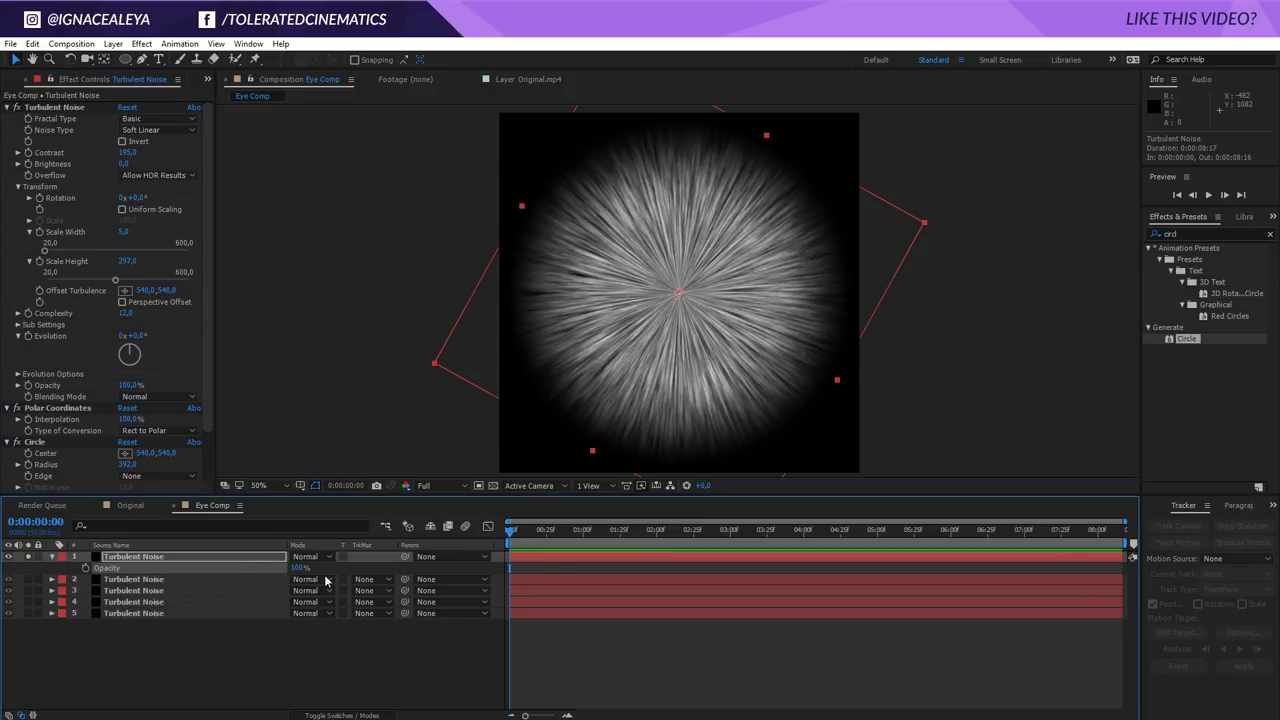
Set the Basic noise's Contrast to 227, Brightness to -35 and Scale Height to 605
left_click(238, 557)
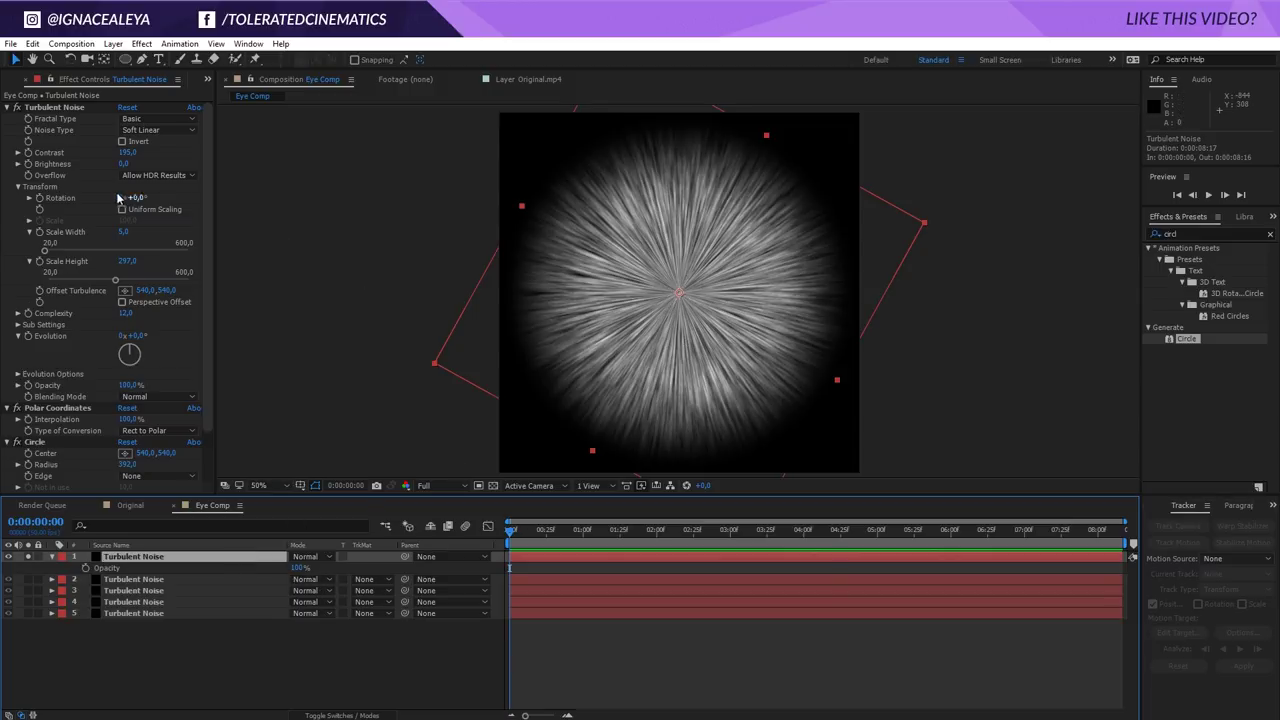
left_click_drag(128, 152, 108, 172)
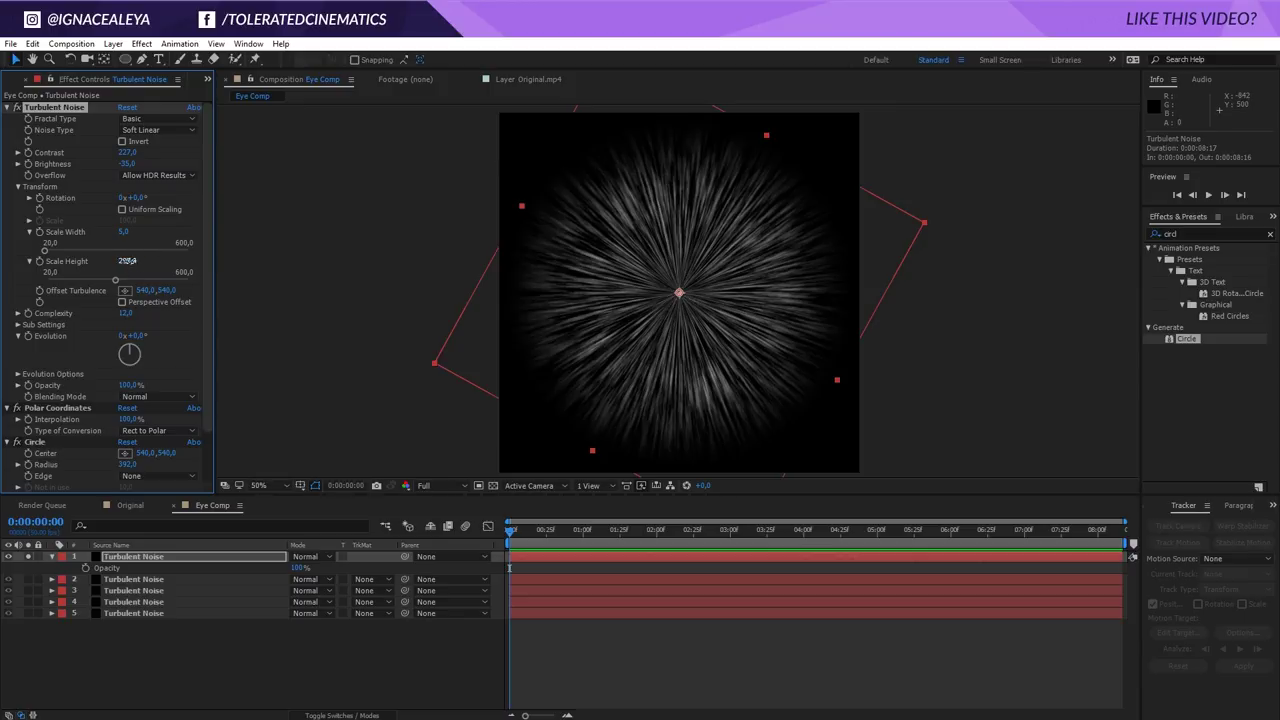
left_click_drag(127, 261, 334, 267)
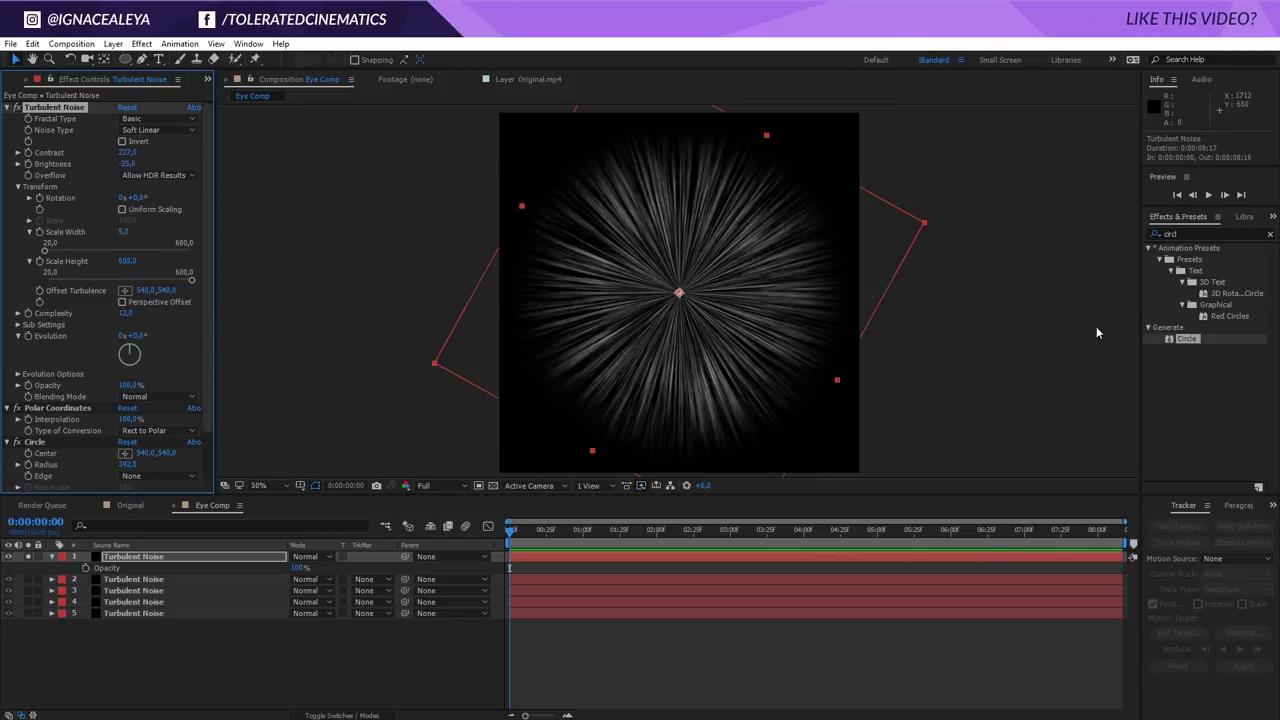
Find the Ripple distortion effect and apply it to the topmost noise layer
left_click_drag(1189, 232, 1157, 229)
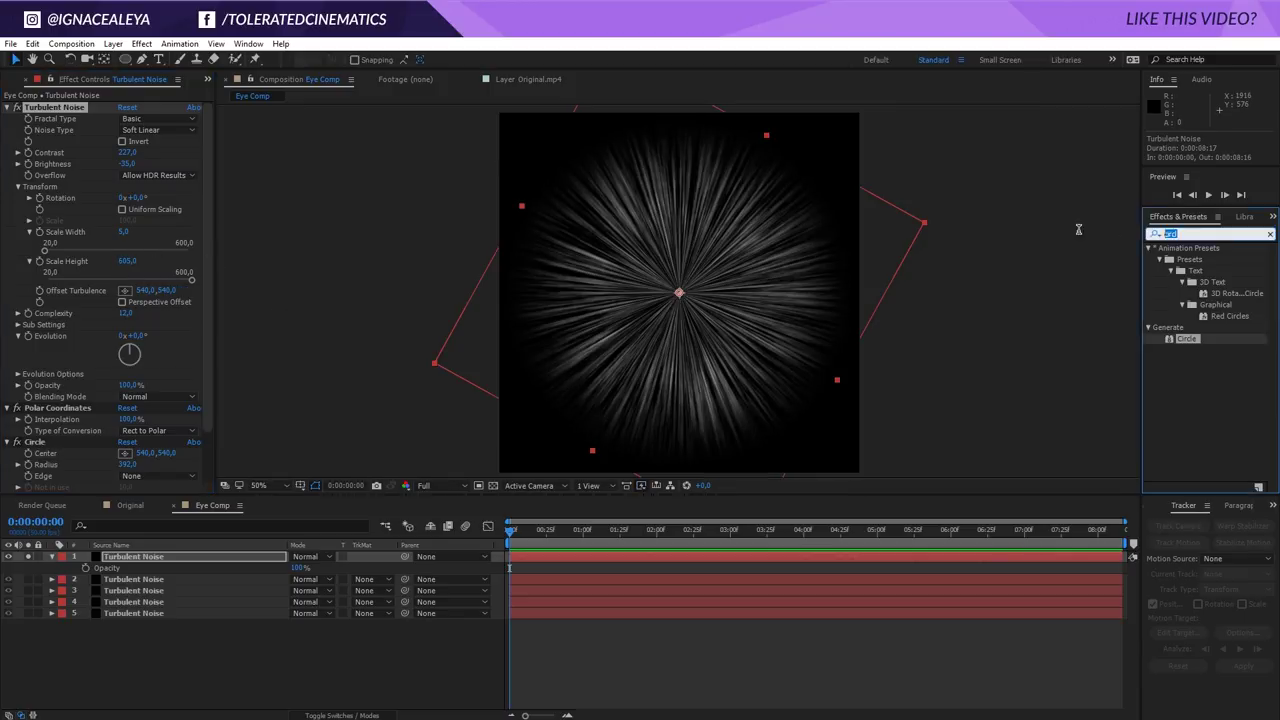
type("rippl")
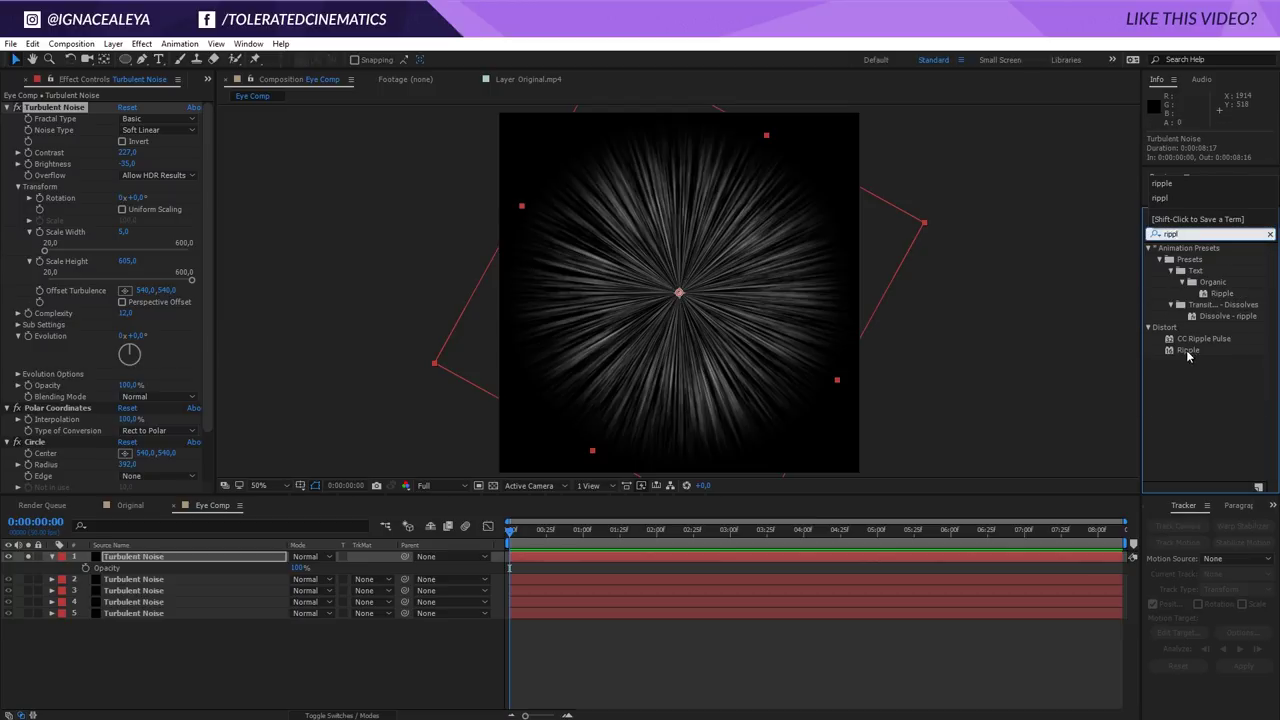
left_click_drag(1188, 352, 214, 563)
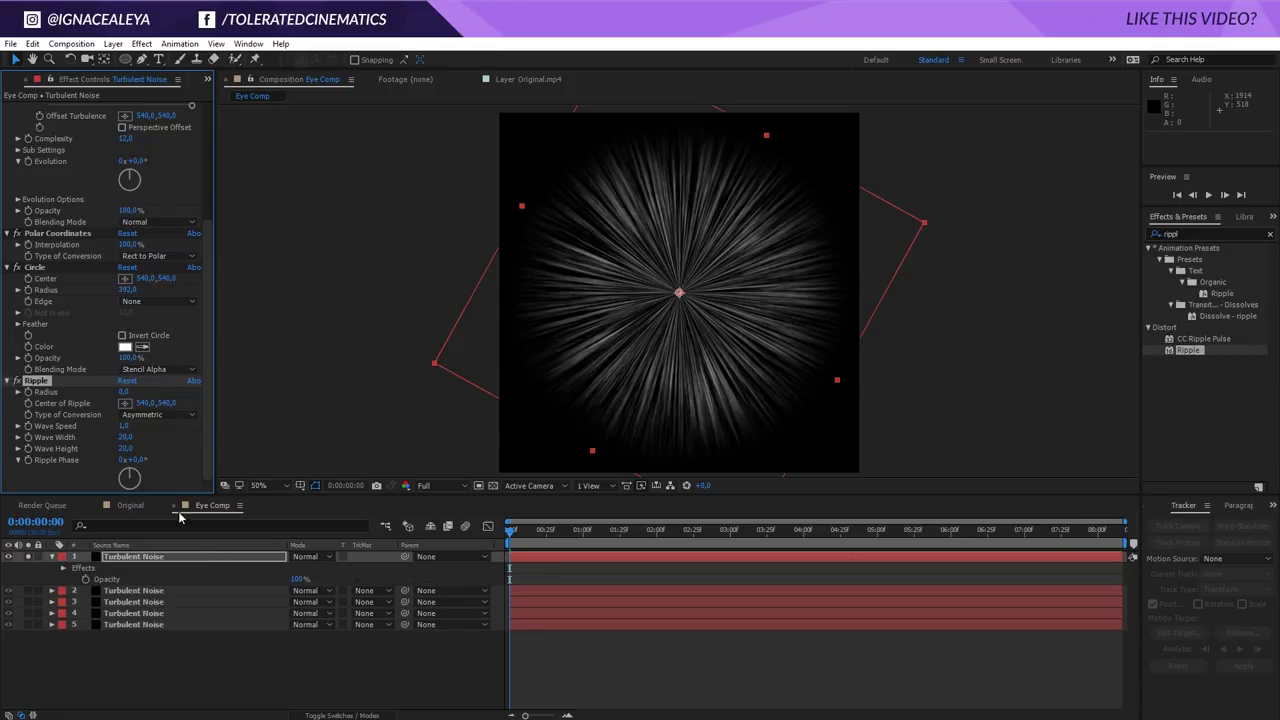
Try a Ripple with a Radius of about 28, Wave Width 30.4 and Wave Height 16
left_click_drag(124, 392, 144, 395)
left_click(123, 437)
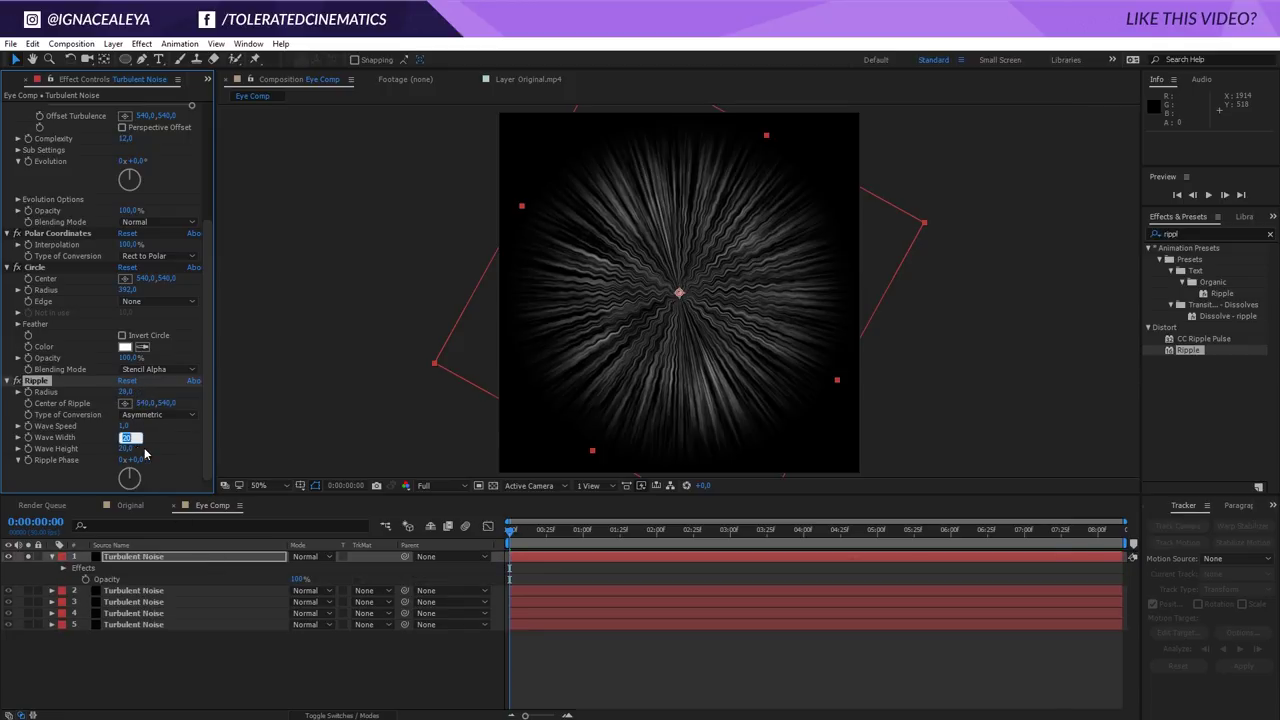
left_click(145, 452)
left_click_drag(125, 437, 247, 428)
mouse_move(124, 449)
left_mouse_down()
mouse_move(183, 446)
mouse_move(121, 449)
left_mouse_up()
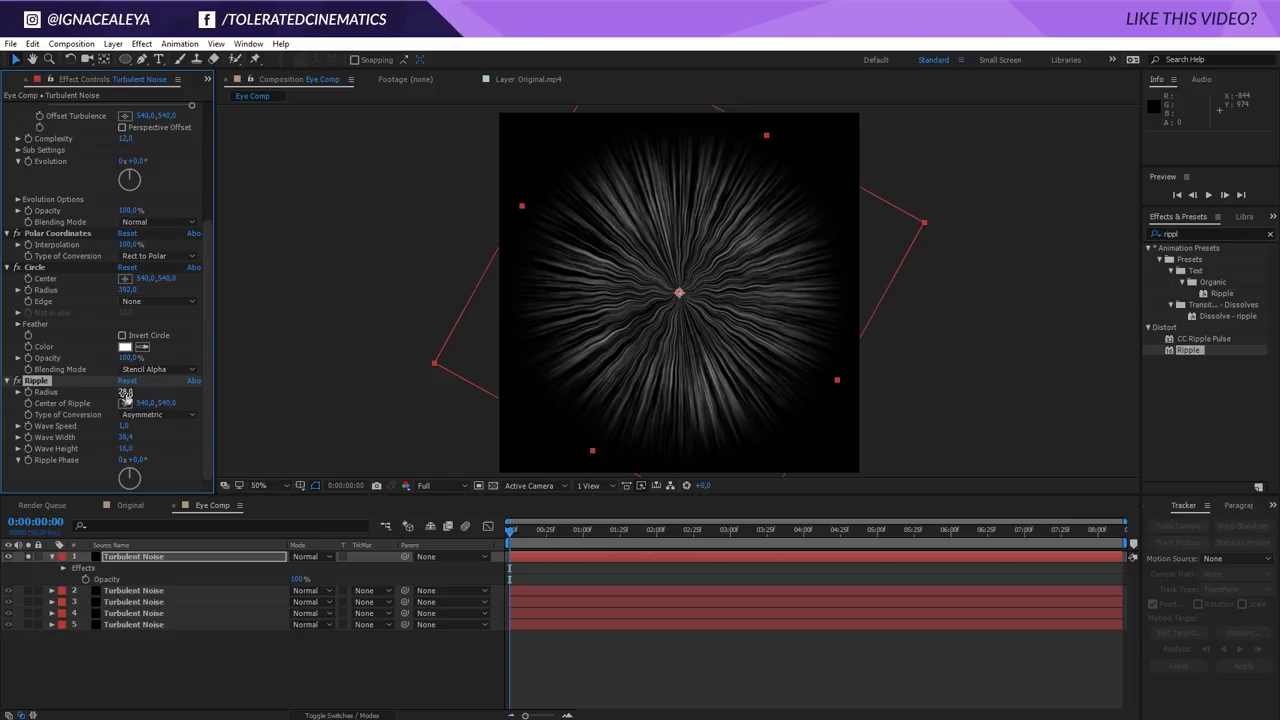
Set the Ripple's Wave Speed to 0 and its Radius to 100
left_click(122, 426)
type("0")
key("Return")
mouse_move(126, 391)
left_mouse_down()
mouse_move(192, 391)
mouse_move(132, 390)
left_mouse_up()
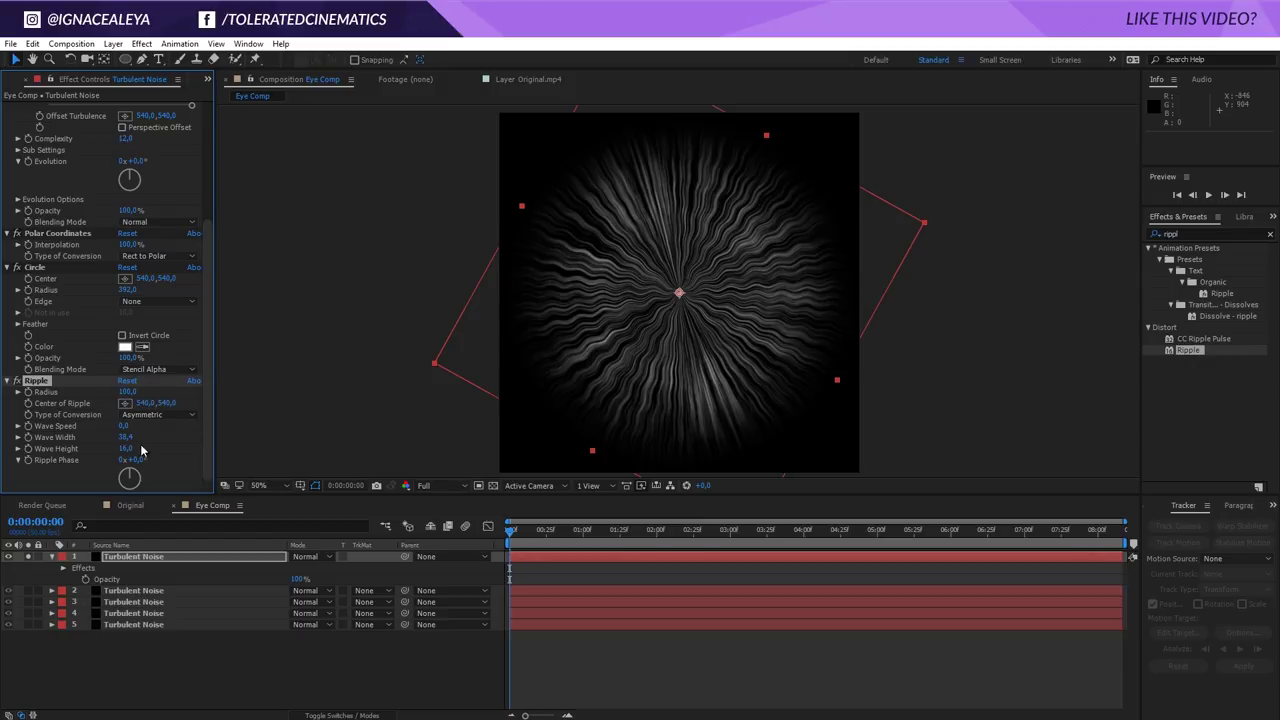
Set the Ripple's Wave Width to 30 and Wave Height to 10
left_click(129, 438)
type("25")
key("Return")
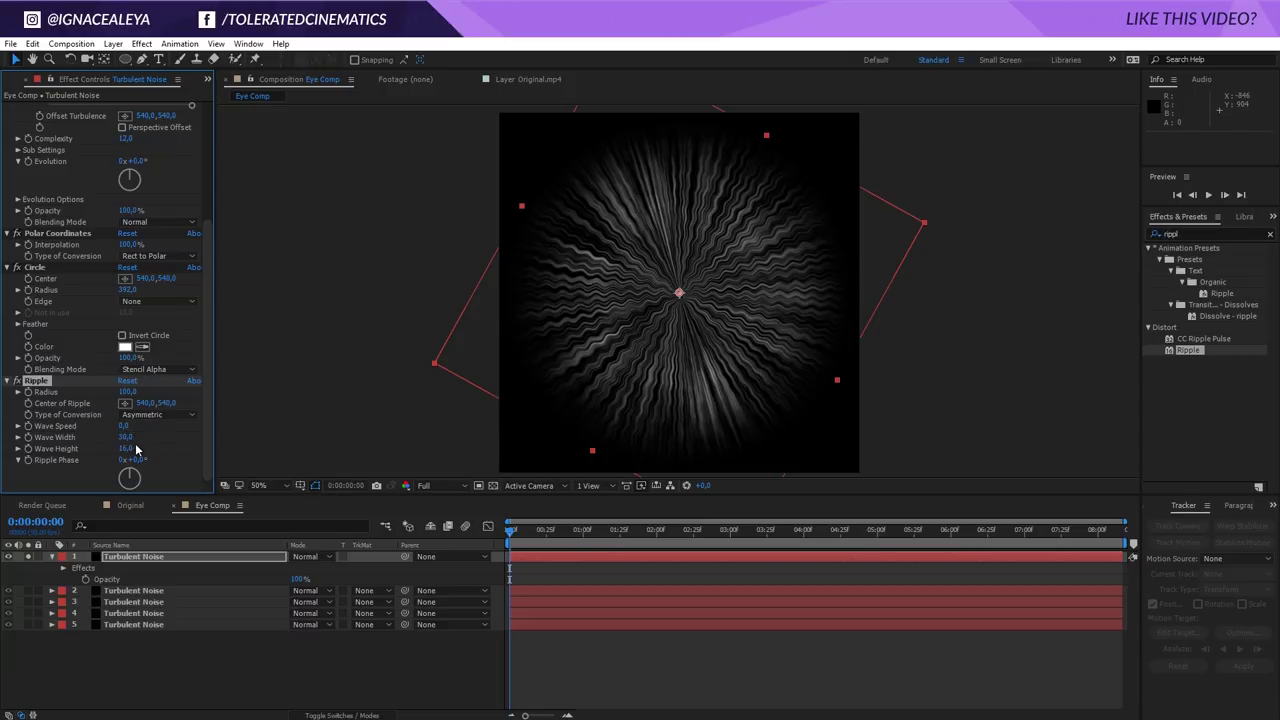
left_click(129, 450)
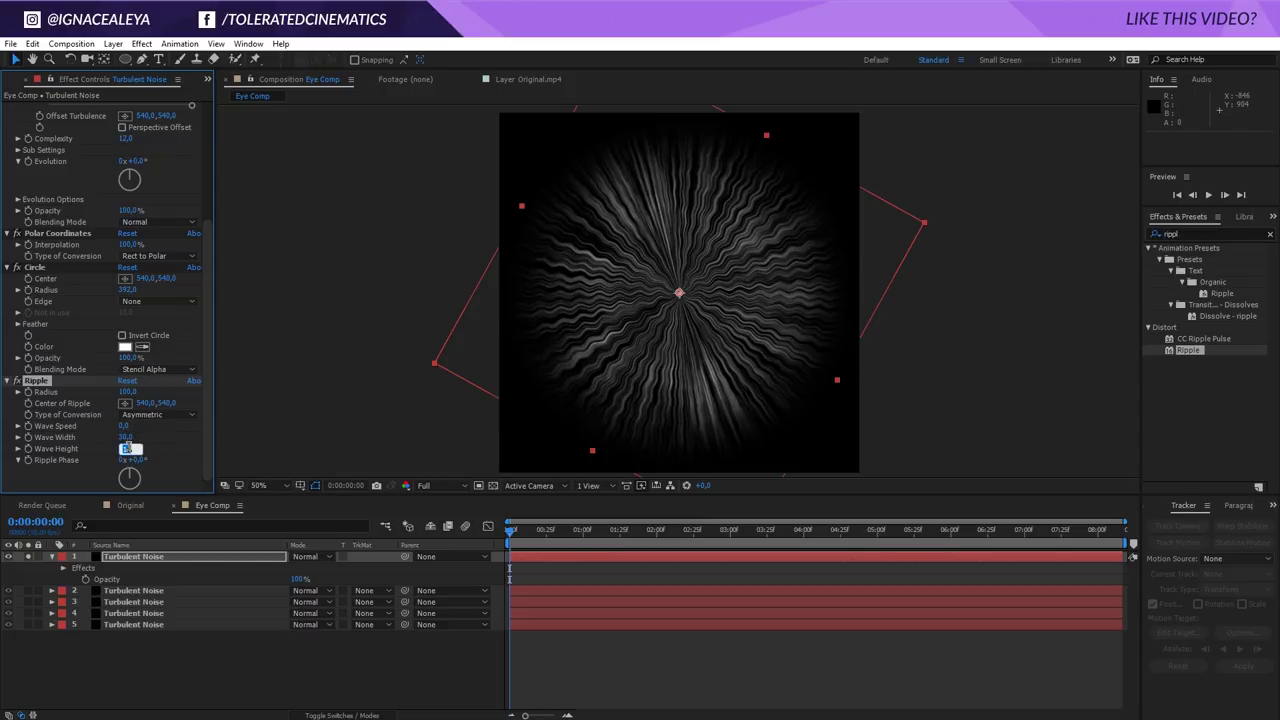
type("10")
key("Return")
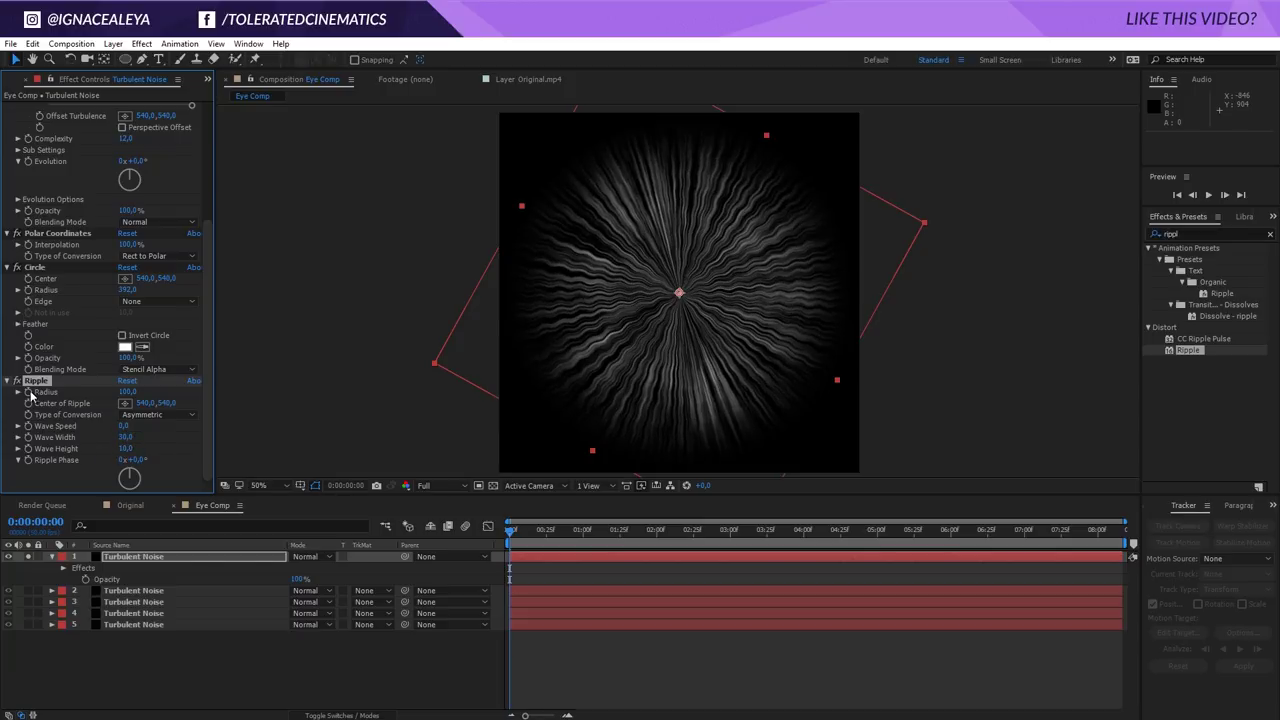
Stop soloing the rippled noise layer and set its blending mode to Add
left_click(30, 557)
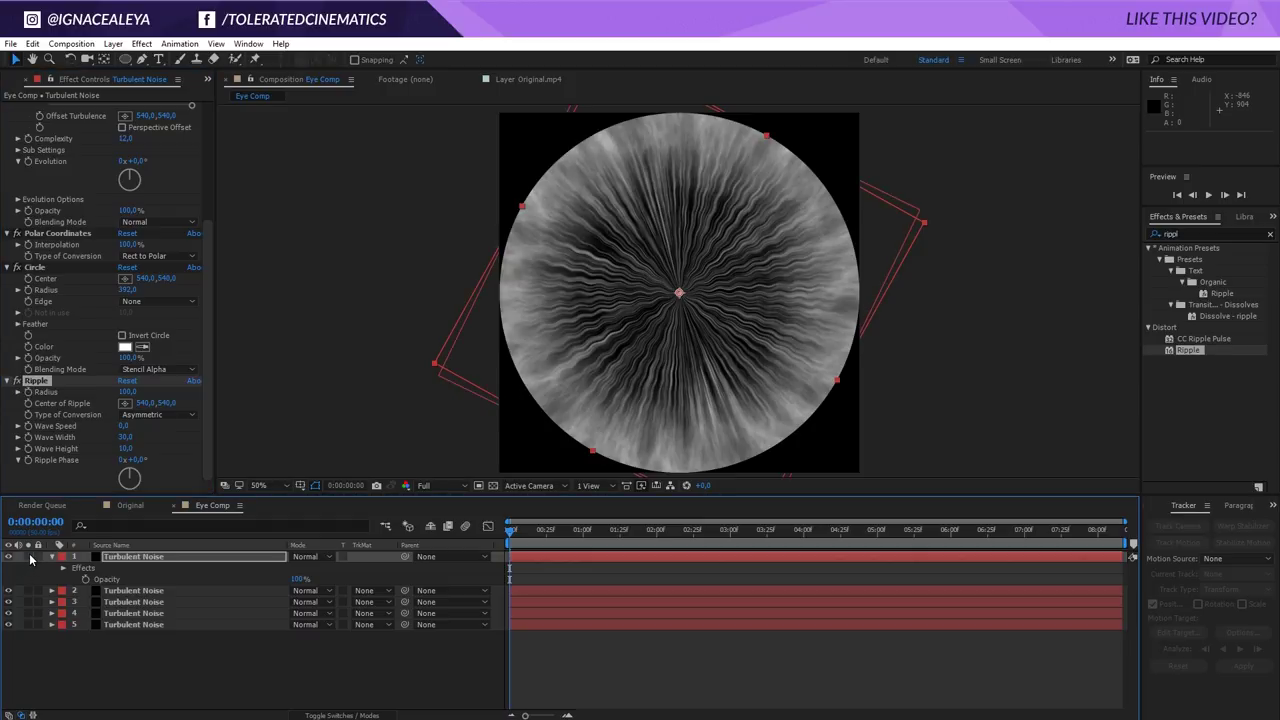
left_click(305, 556)
left_click(398, 279)
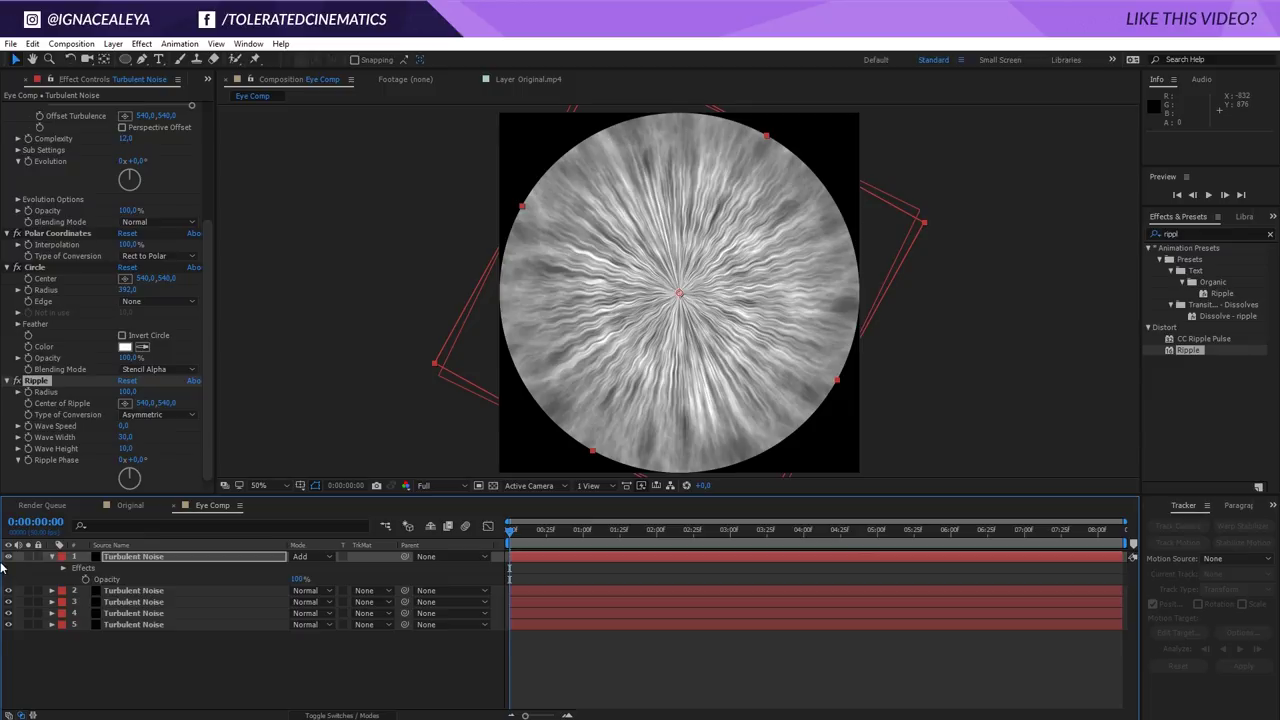
Reduce the opacity of the rippled Add layer to about 4%
key("t")
key("t")
left_click_drag(298, 569, 240, 573)
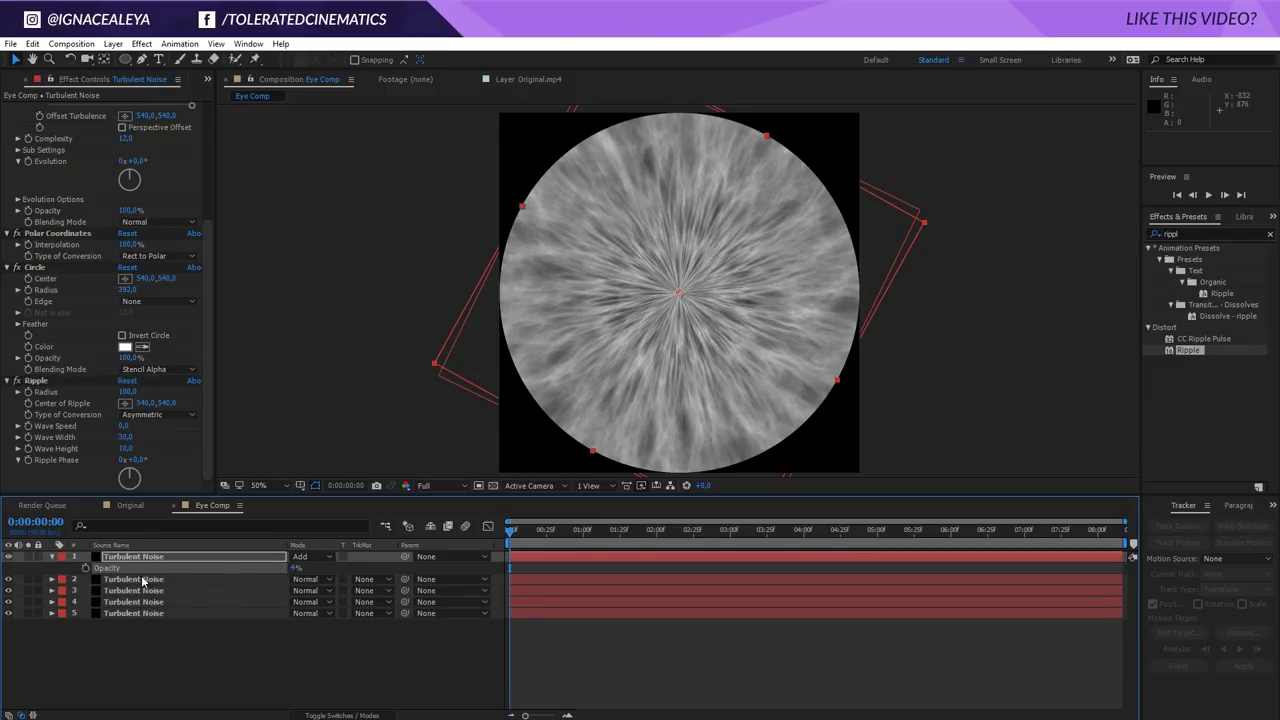
Raise the rippled noise layer's opacity to about 94% and change its blending mode to Screen
left_click_drag(294, 567, 348, 566)
left_click(9, 557)
left_click(9, 557)
left_click(308, 557)
left_click(357, 311)
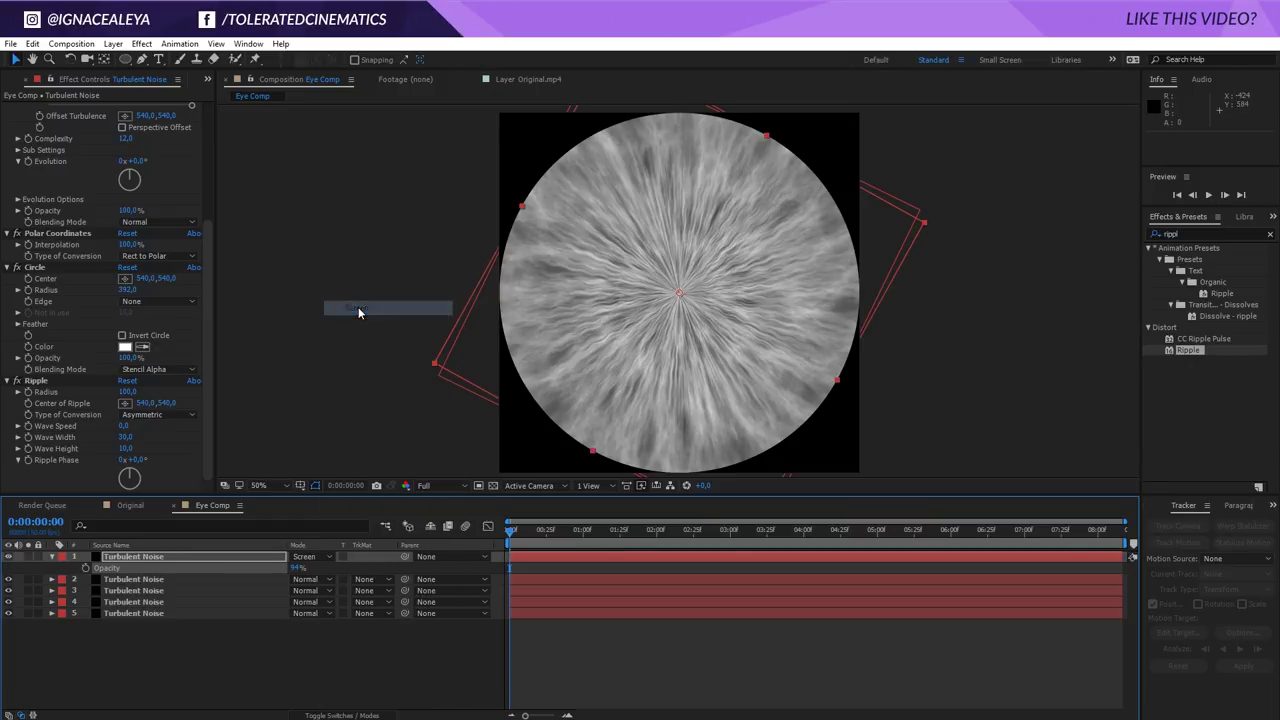
left_click(8, 556)
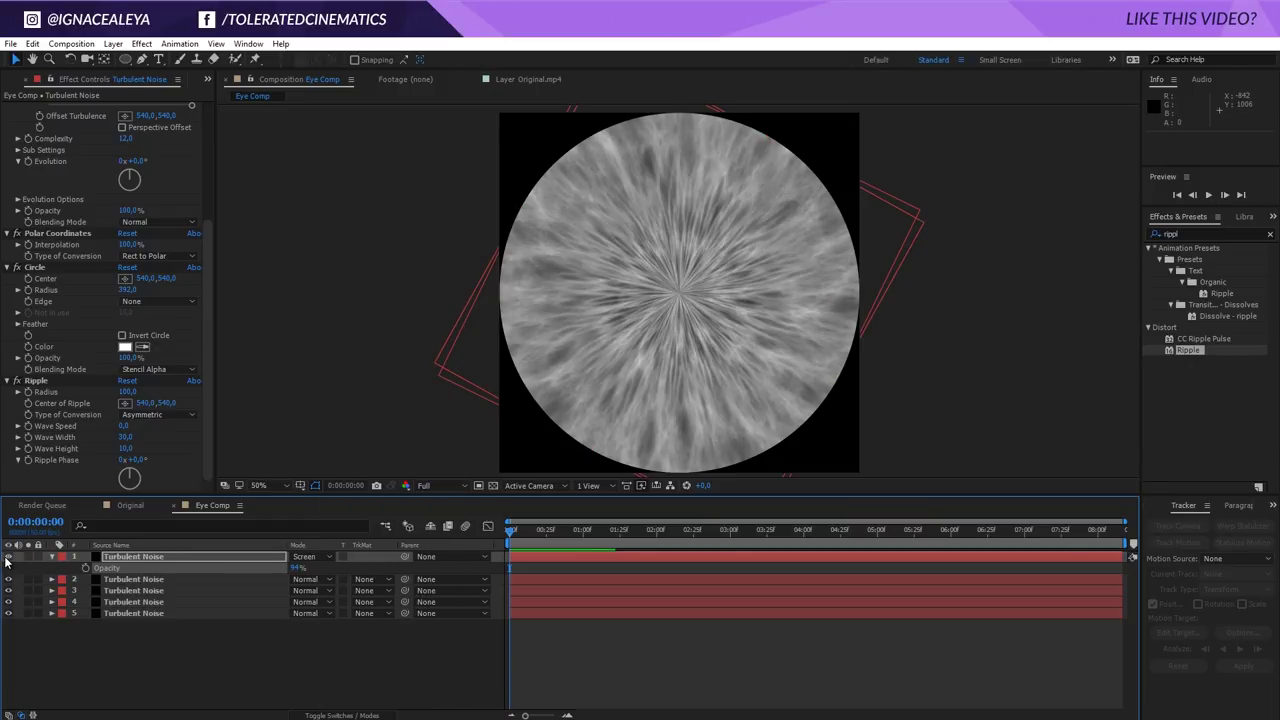
left_click(8, 556)
left_click(8, 556)
left_click(8, 556)
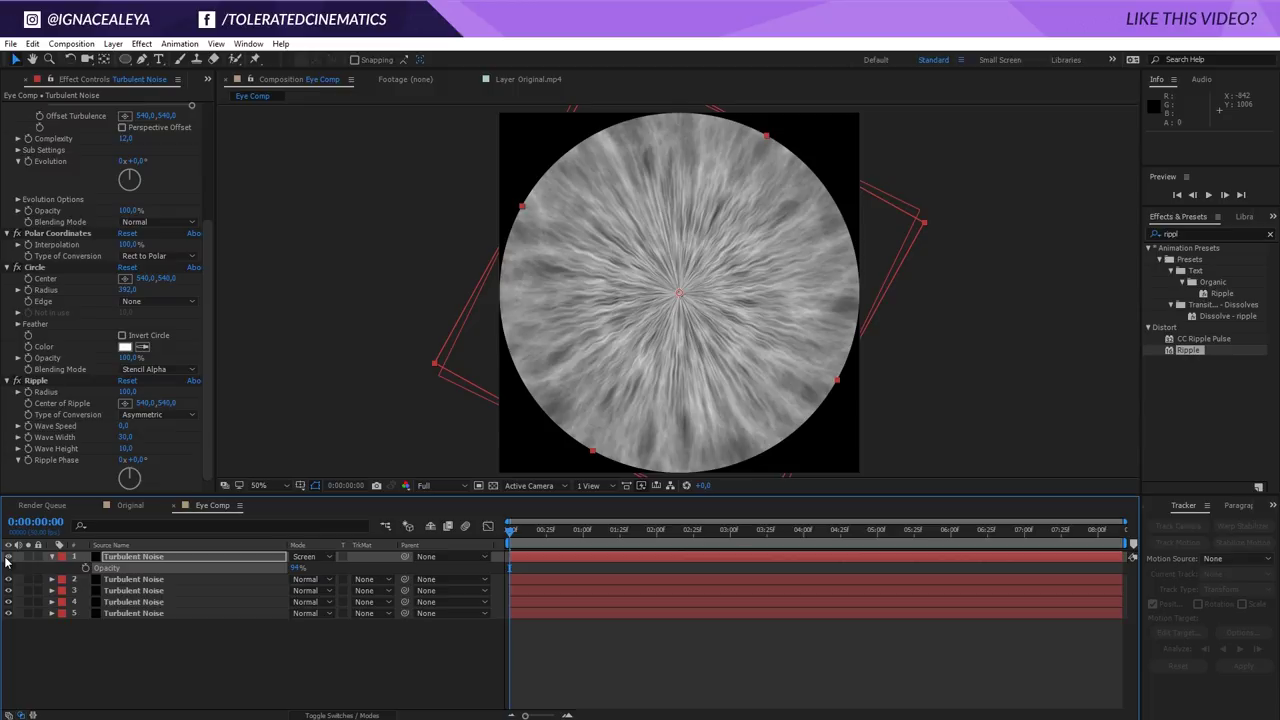
Rotate the rippled Screen layer to 82°
left_click(206, 558)
key("r")
left_click_drag(311, 568, 347, 567)
Set the Scale Width of the rippled layer's Turbulent Noise to 10
scroll(82, 290, "up", 4)
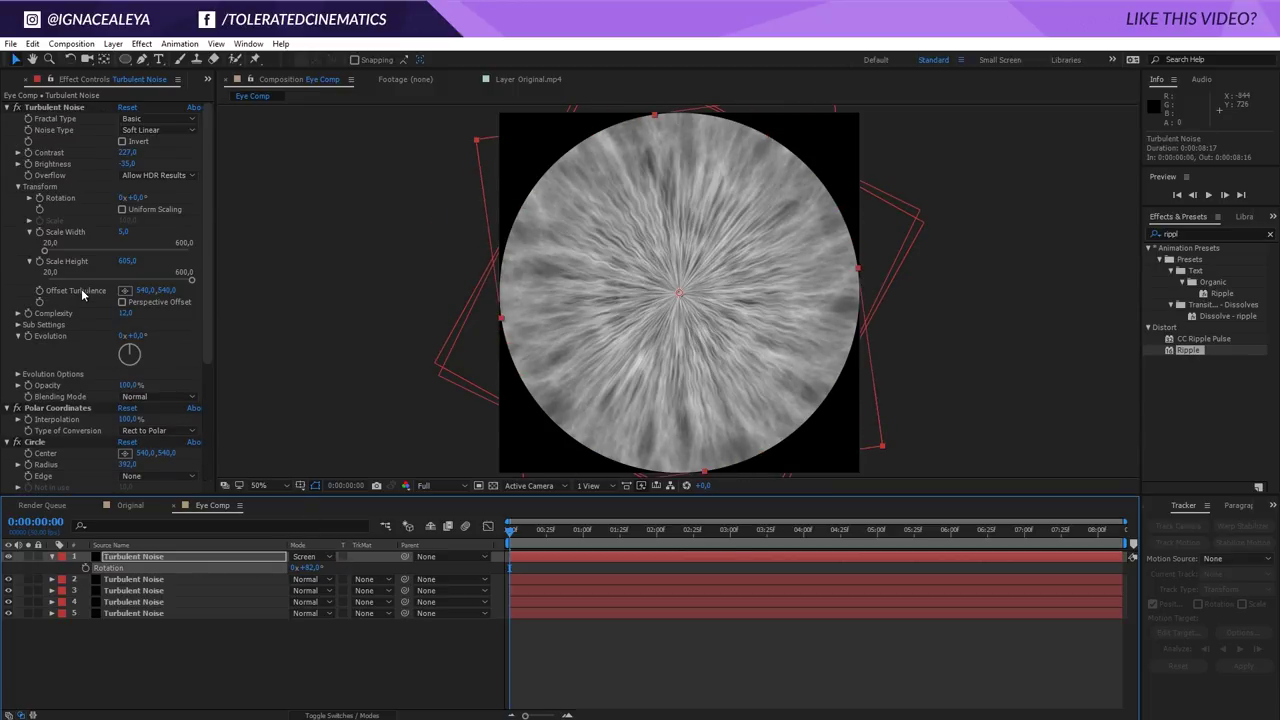
left_click_drag(121, 233, 125, 235)
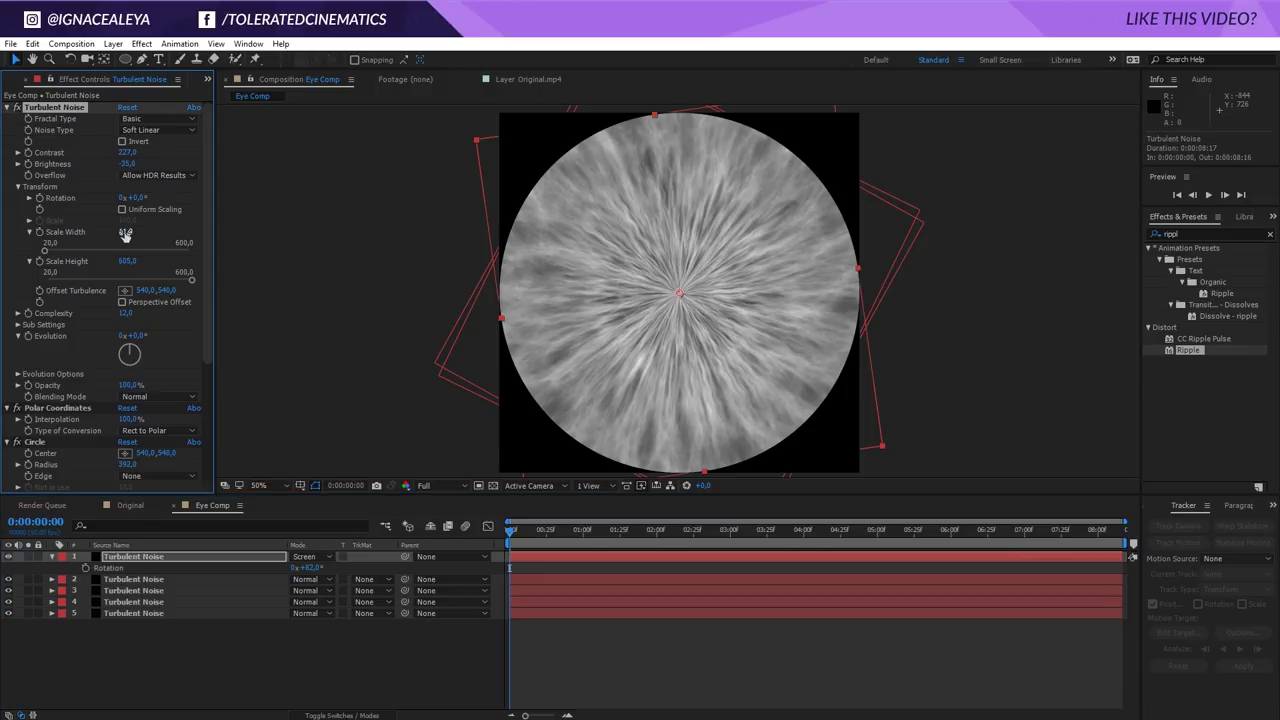
left_click(125, 234)
type("10")
key("Return")
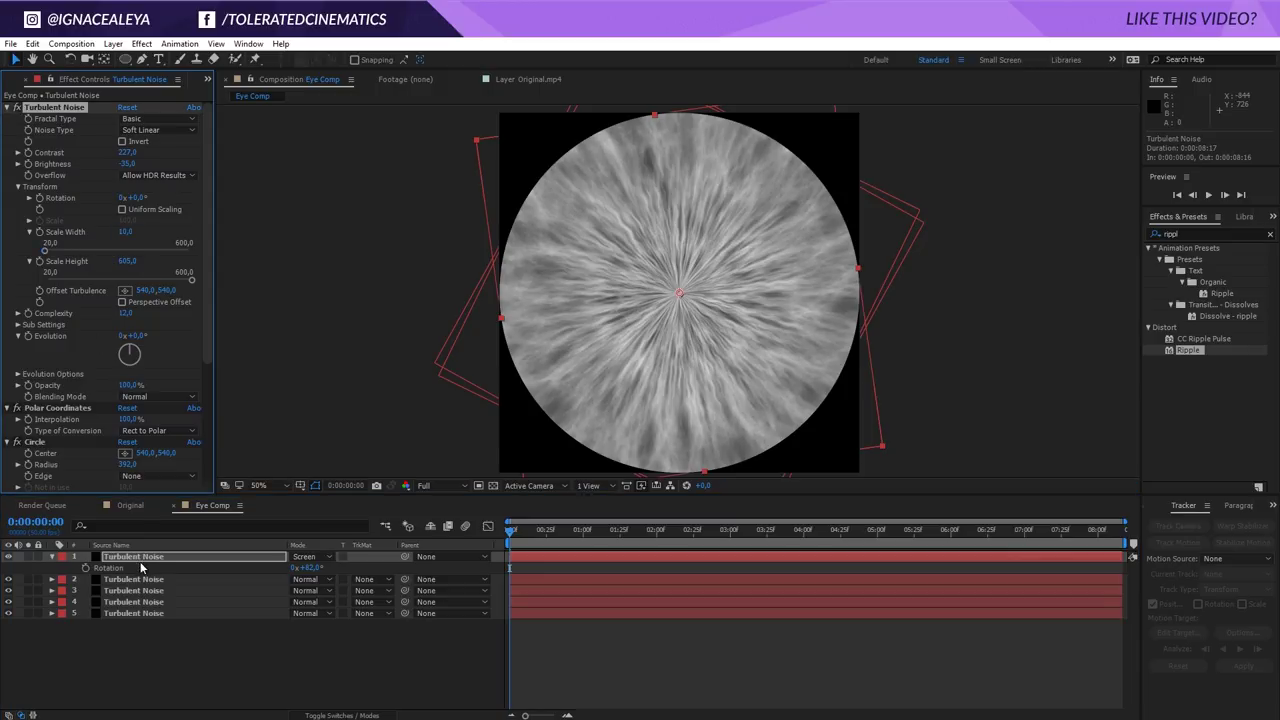
Duplicate the third noise layer, the one with the feathered circle, move the copy to the top of the stack and solo it
left_click(130, 591)
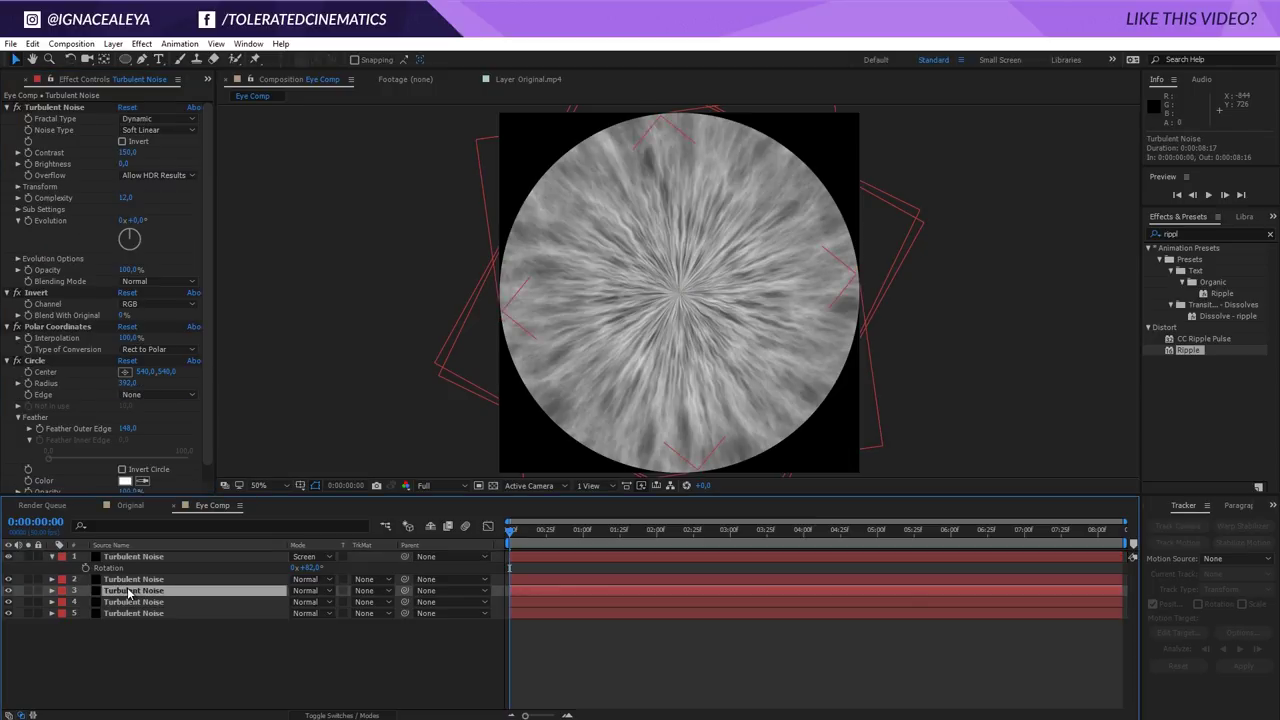
scroll(143, 416, "down", 1)
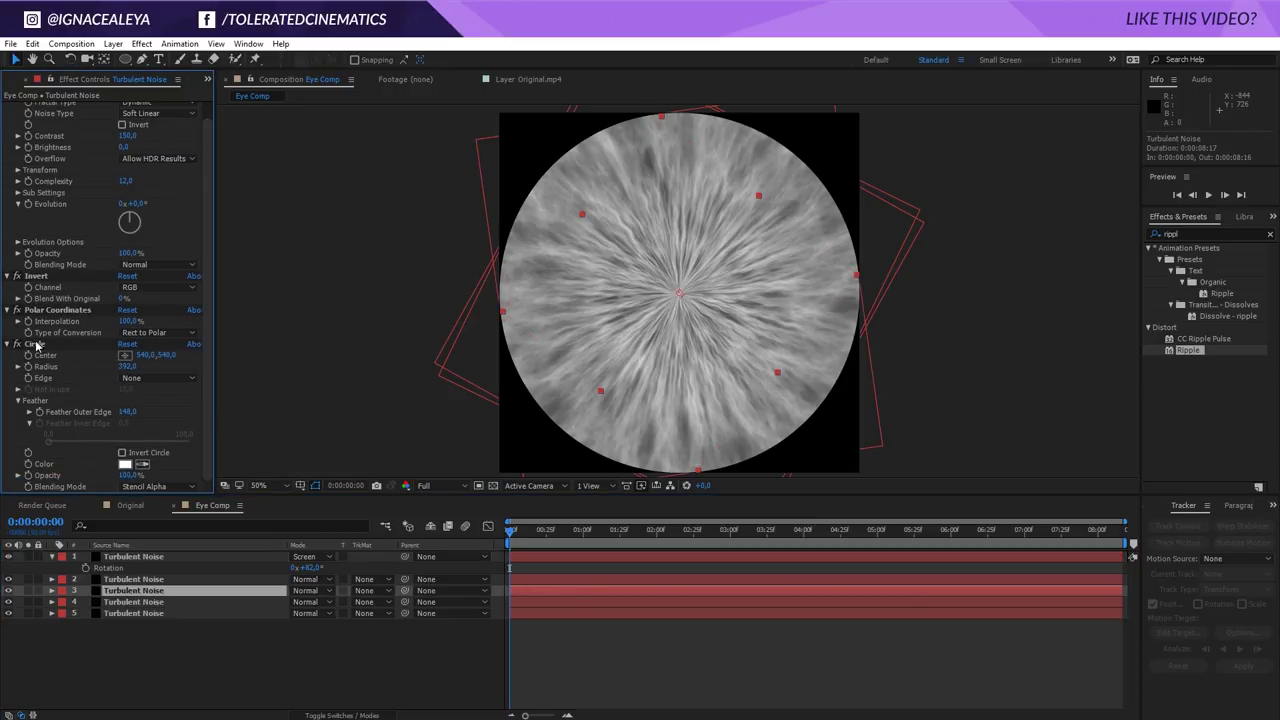
left_click(157, 591)
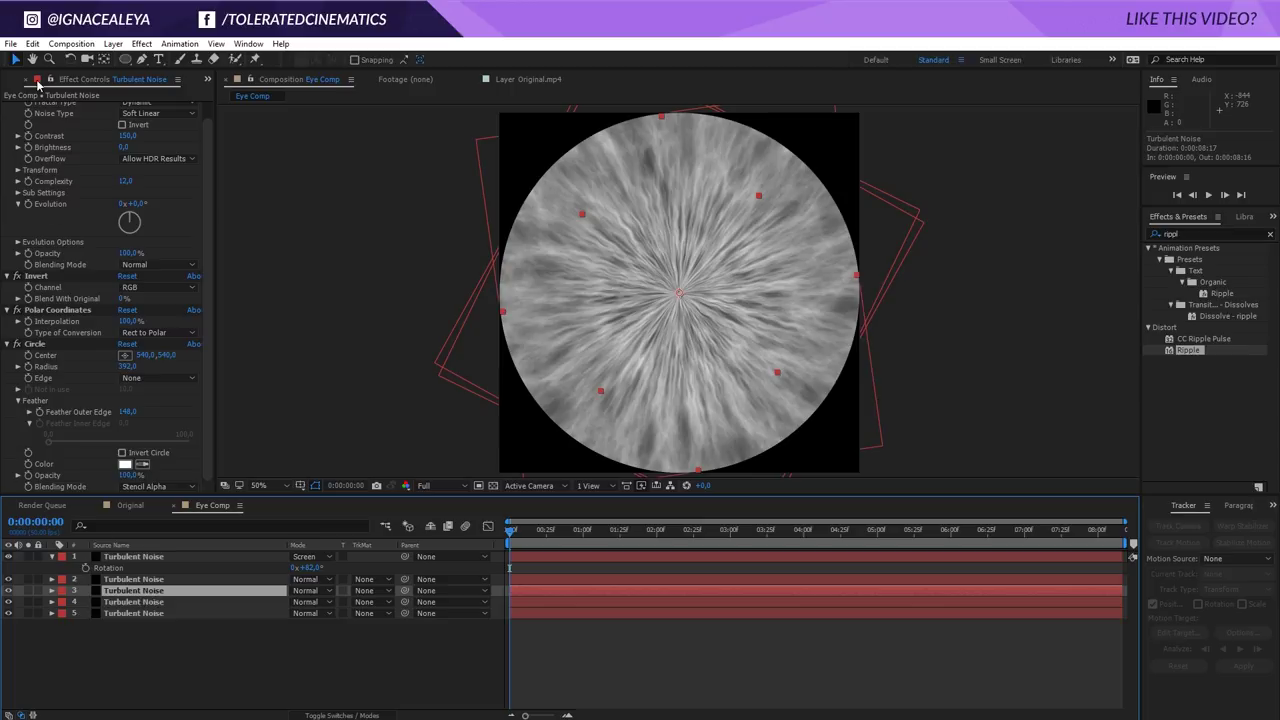
left_click(32, 44)
left_click(45, 215)
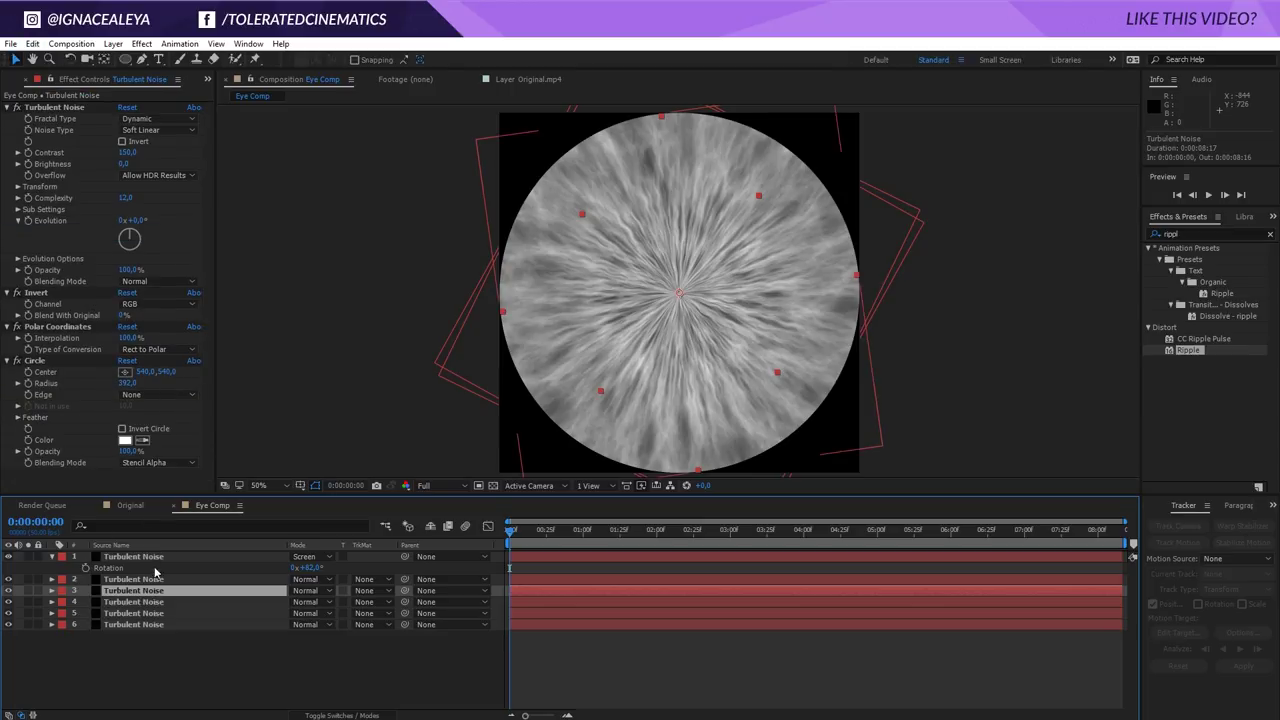
left_click_drag(150, 590, 58, 557)
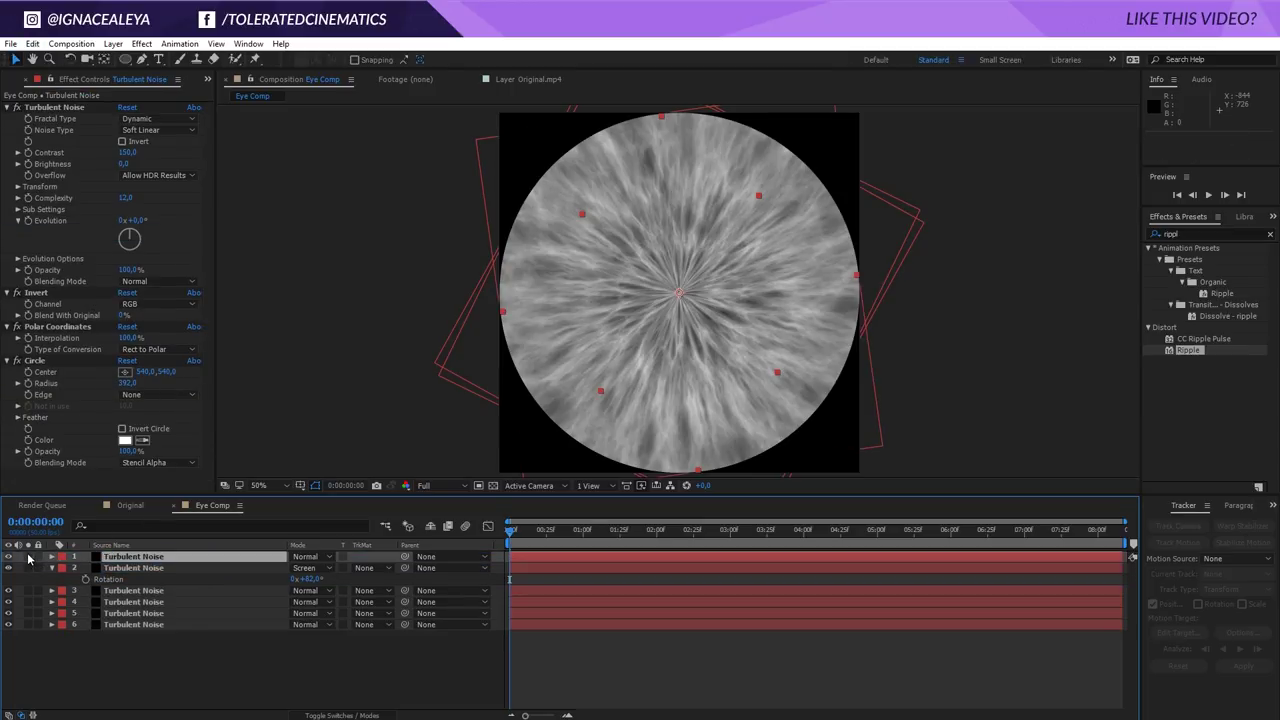
left_click(28, 556)
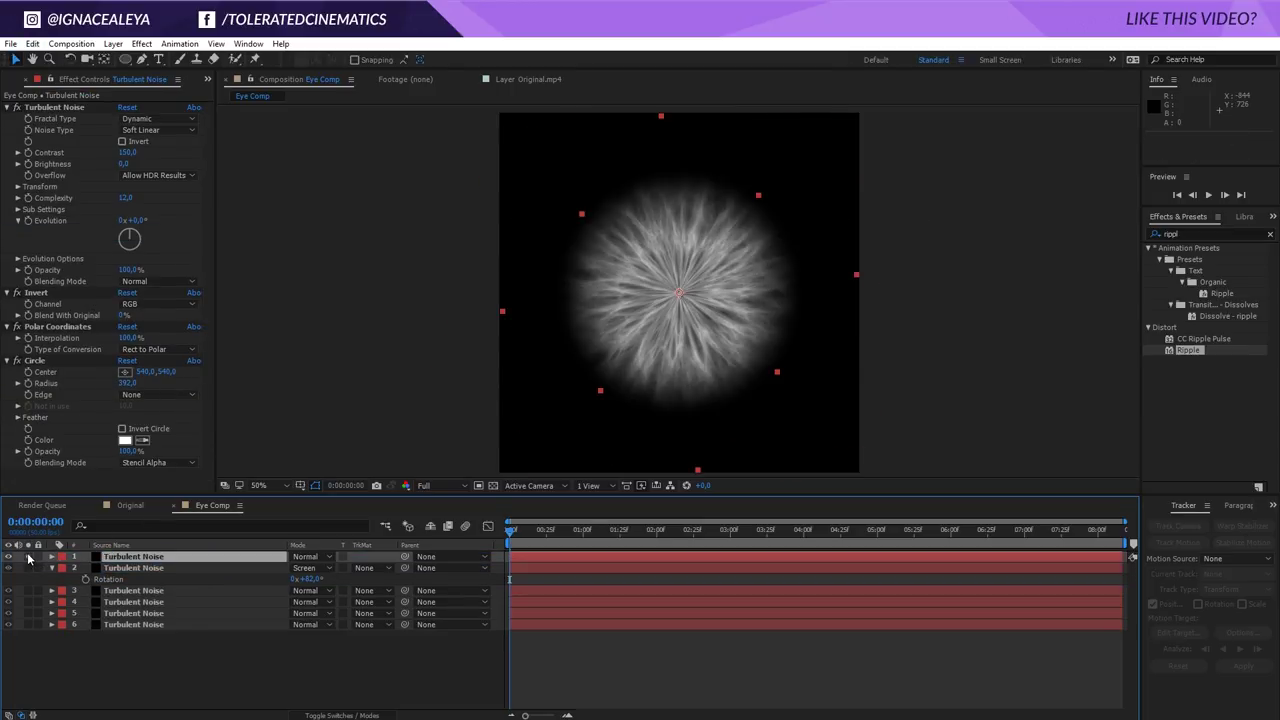
Duplicate the soloed layer's Circle effect, reduce the copy's radius to about 273 and invert that circle
left_click(33, 362)
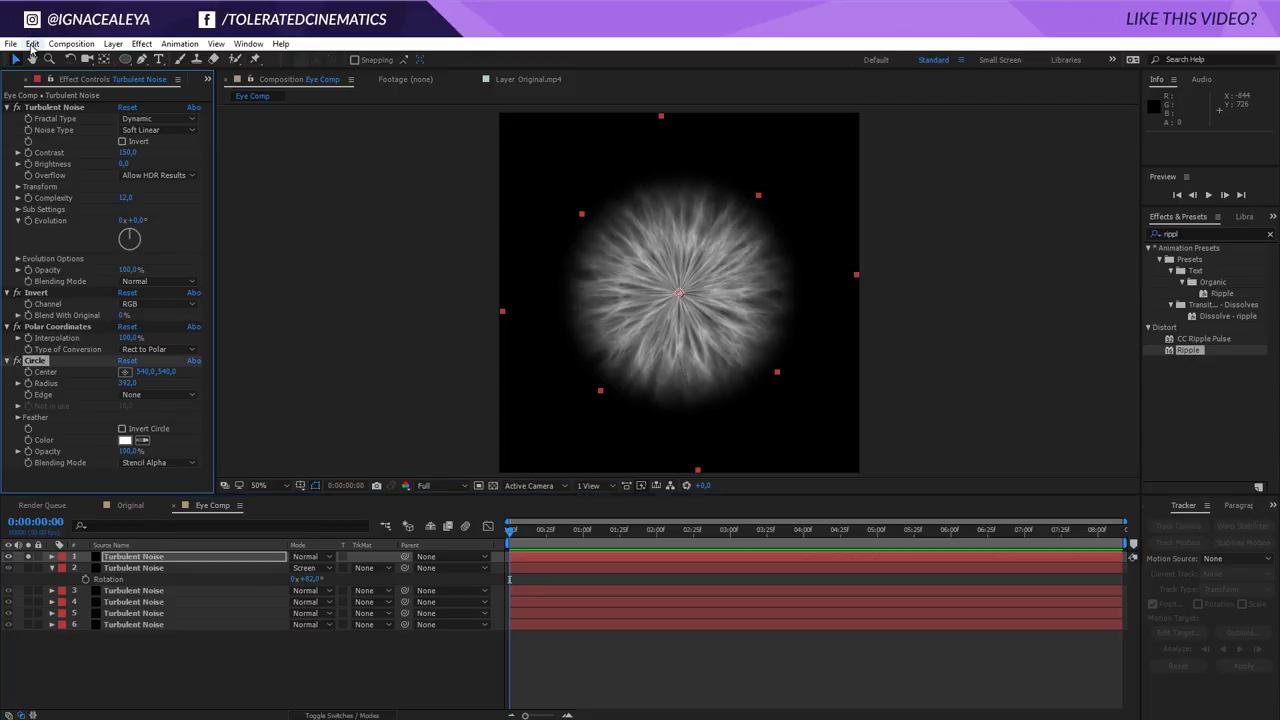
left_click(32, 44)
left_click(46, 209)
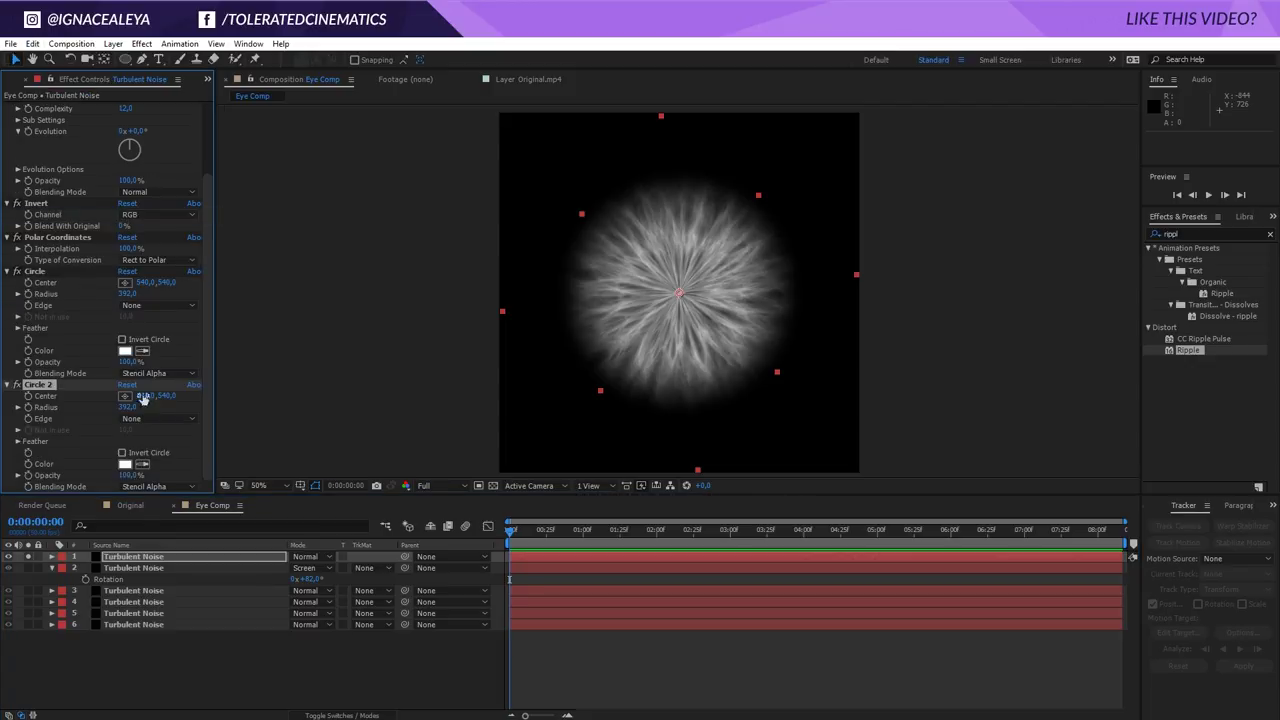
left_click_drag(123, 408, 56, 417)
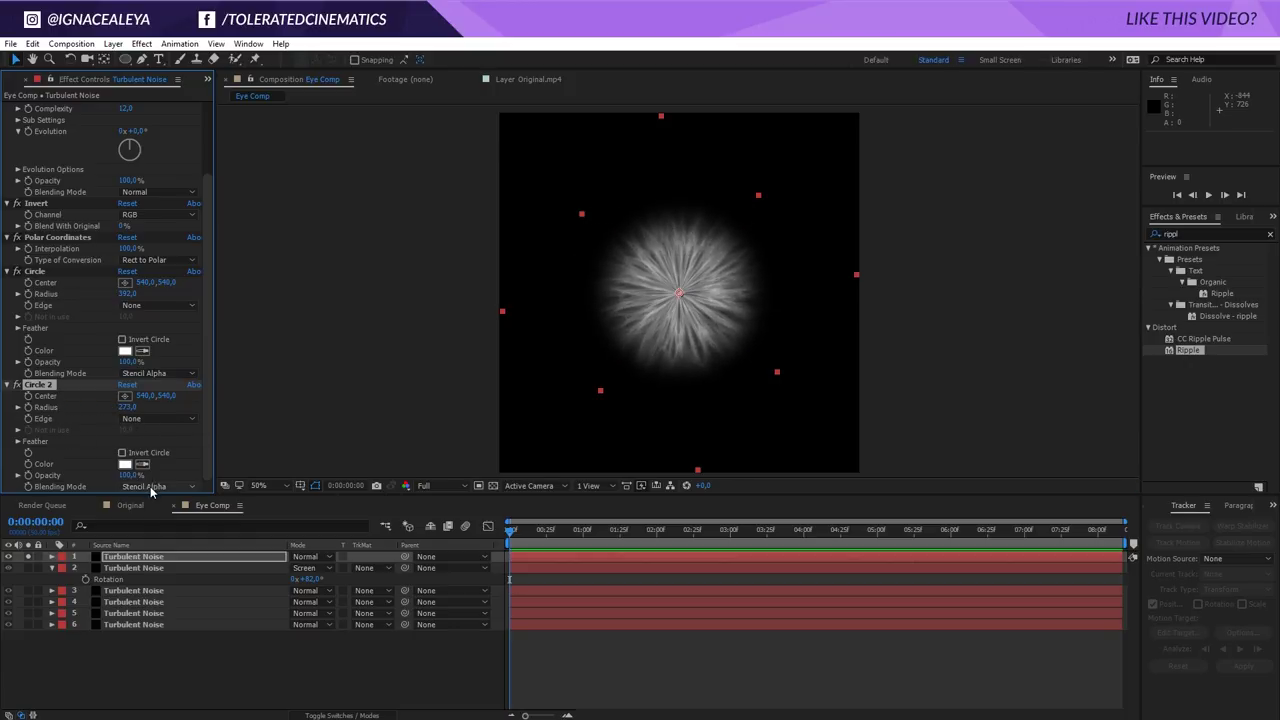
left_click(122, 453)
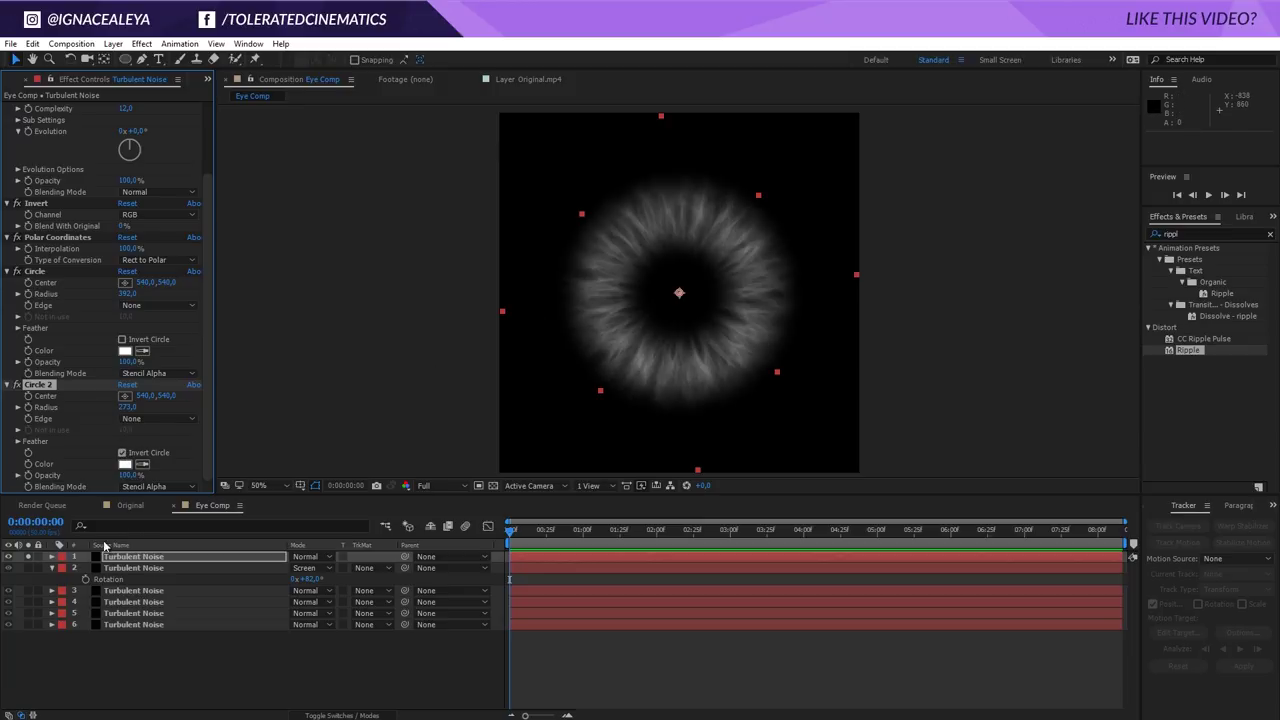
Turn off the ring layer's Invert effect and blend the unsoloed layer using Multiply
left_click(17, 204)
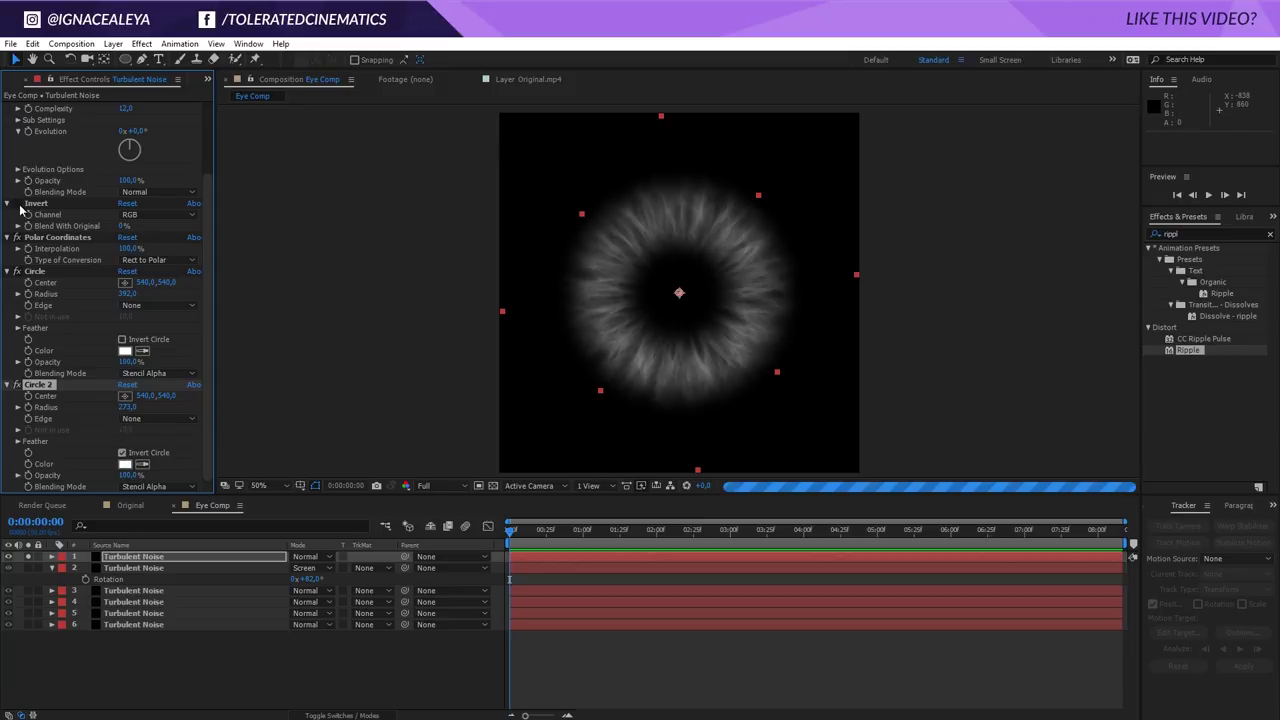
left_click(28, 557)
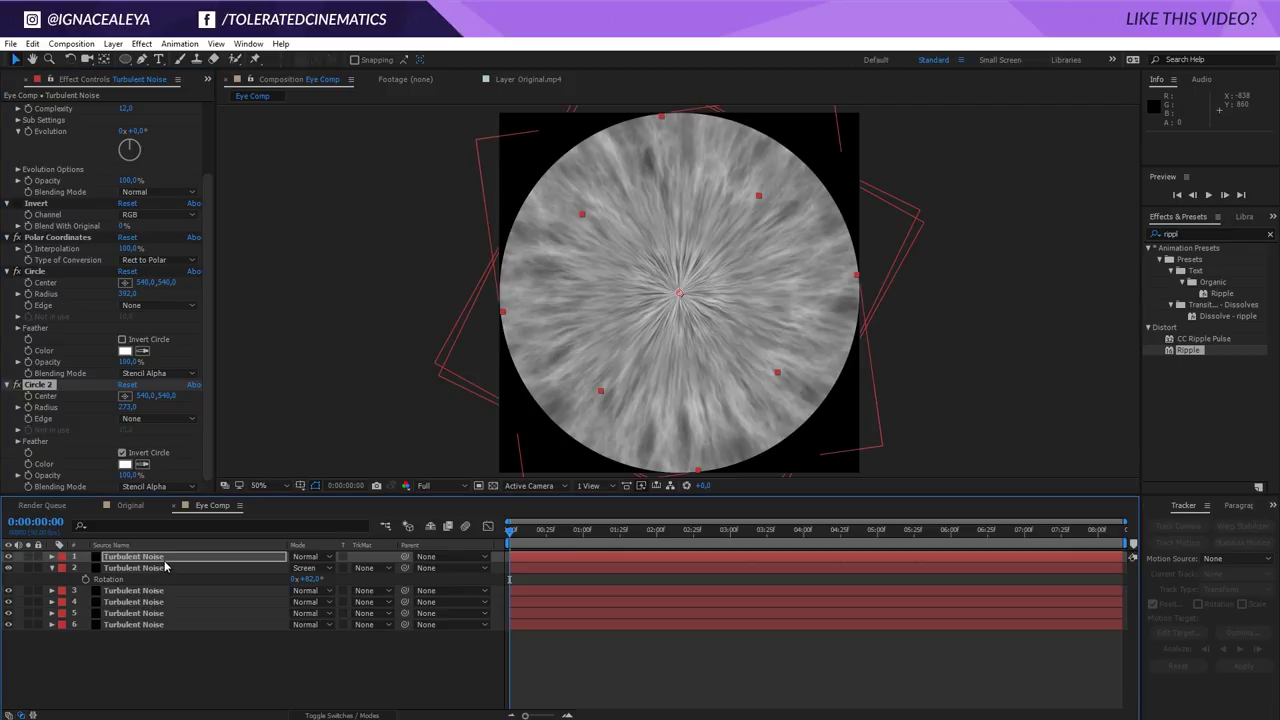
left_click(310, 556)
left_click(389, 200)
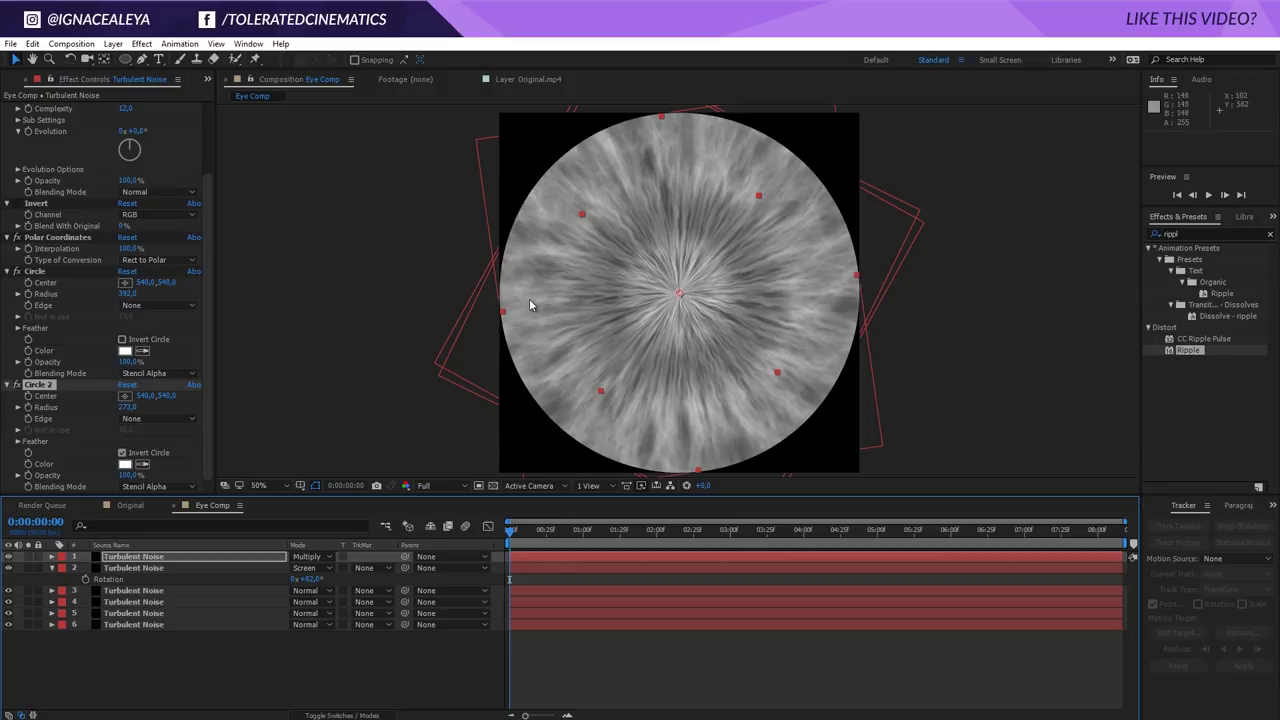
Scale the Multiply ring layer up to 100% and compare the iris with and without it
left_click(183, 557)
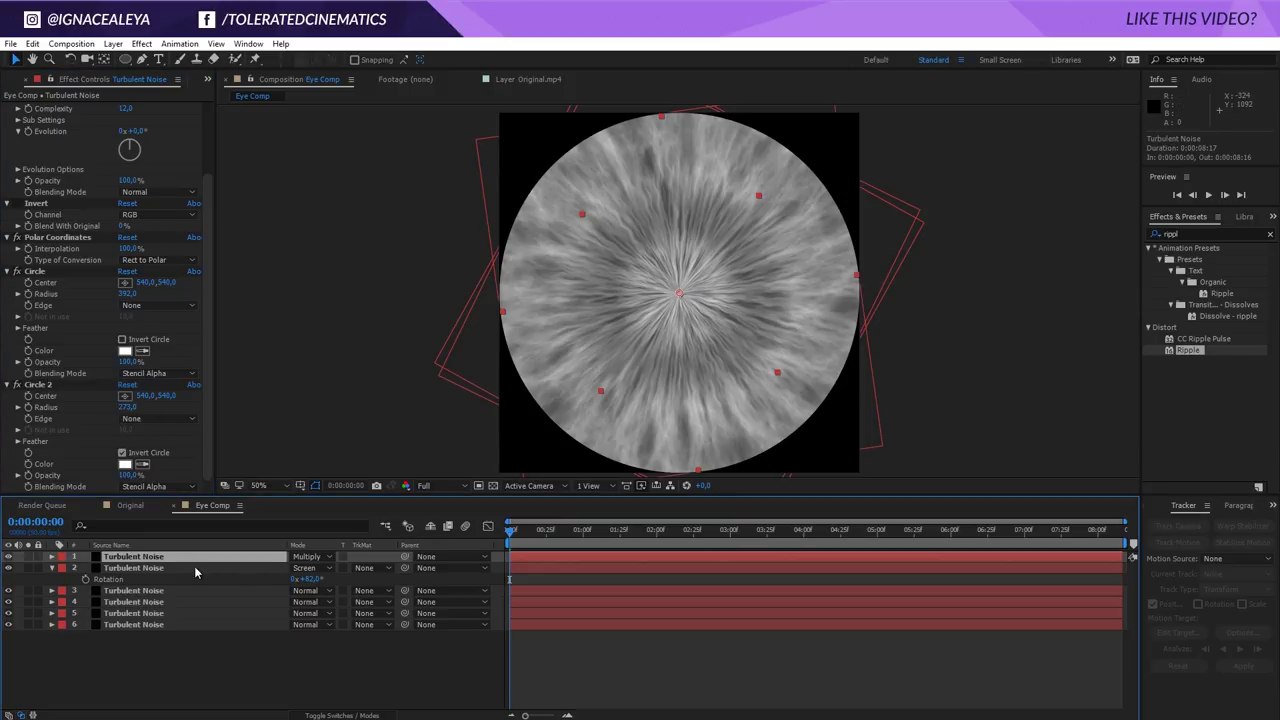
key("s")
left_click_drag(300, 567, 319, 559)
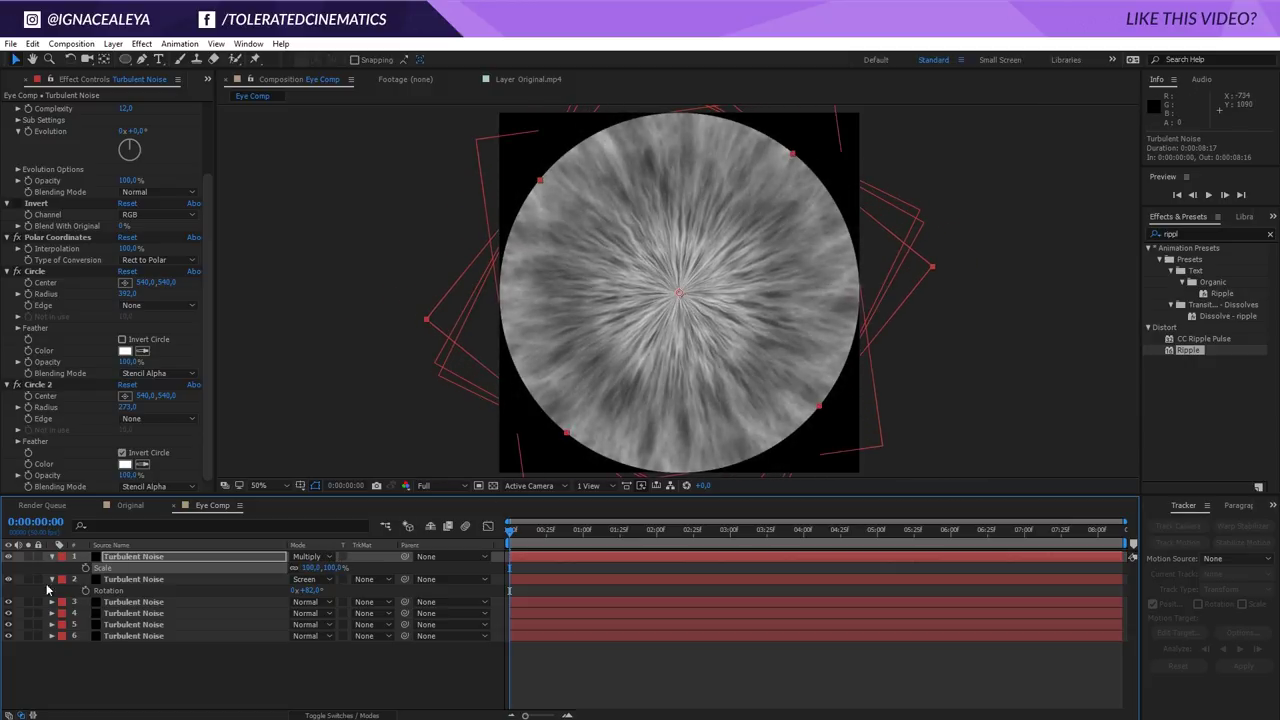
left_click(9, 557)
left_click(9, 557)
Duplicate the Multiply ring layer with the copy scaled down to 27%, and delete the copy's second Circle effect
key("ctrl+d")
left_click_drag(311, 570, 272, 577)
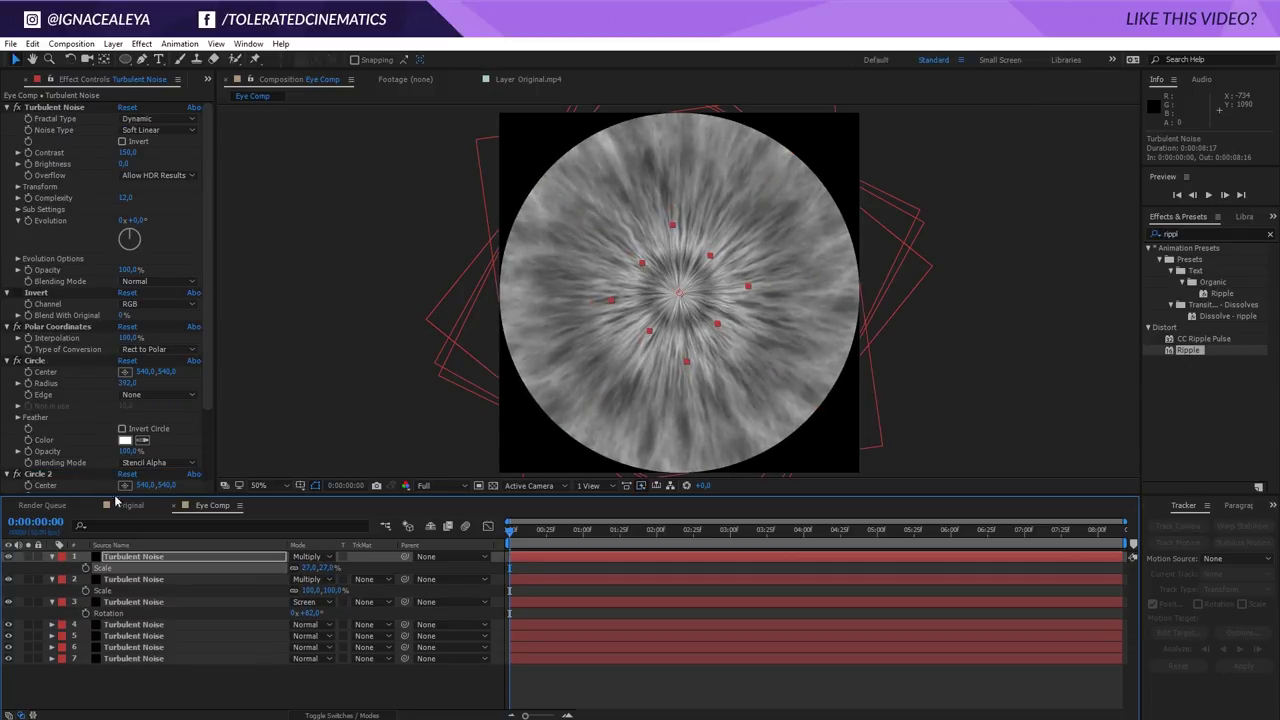
left_click(10, 443)
scroll(10, 443, "down", 1)
left_click(36, 445)
key("Delete")
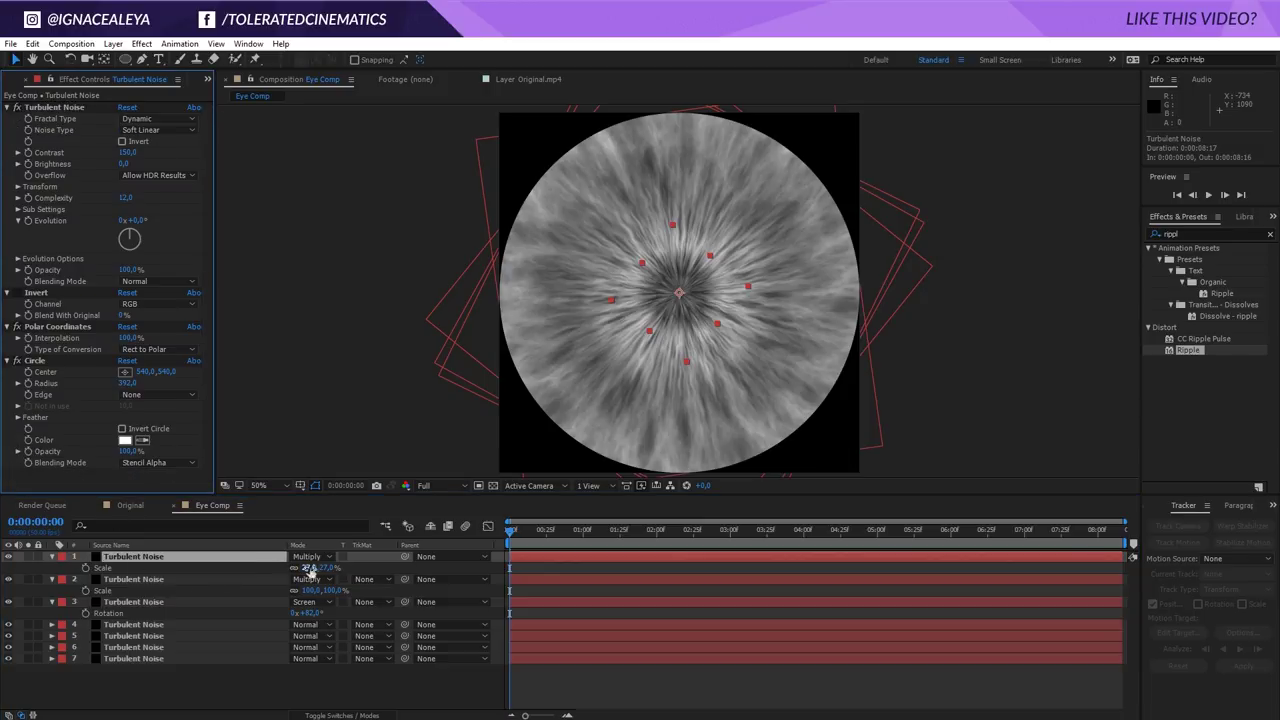
Enlarge the small central noise copy slightly and lower its opacity to about 73%
left_click_drag(311, 570, 282, 570)
key("t")
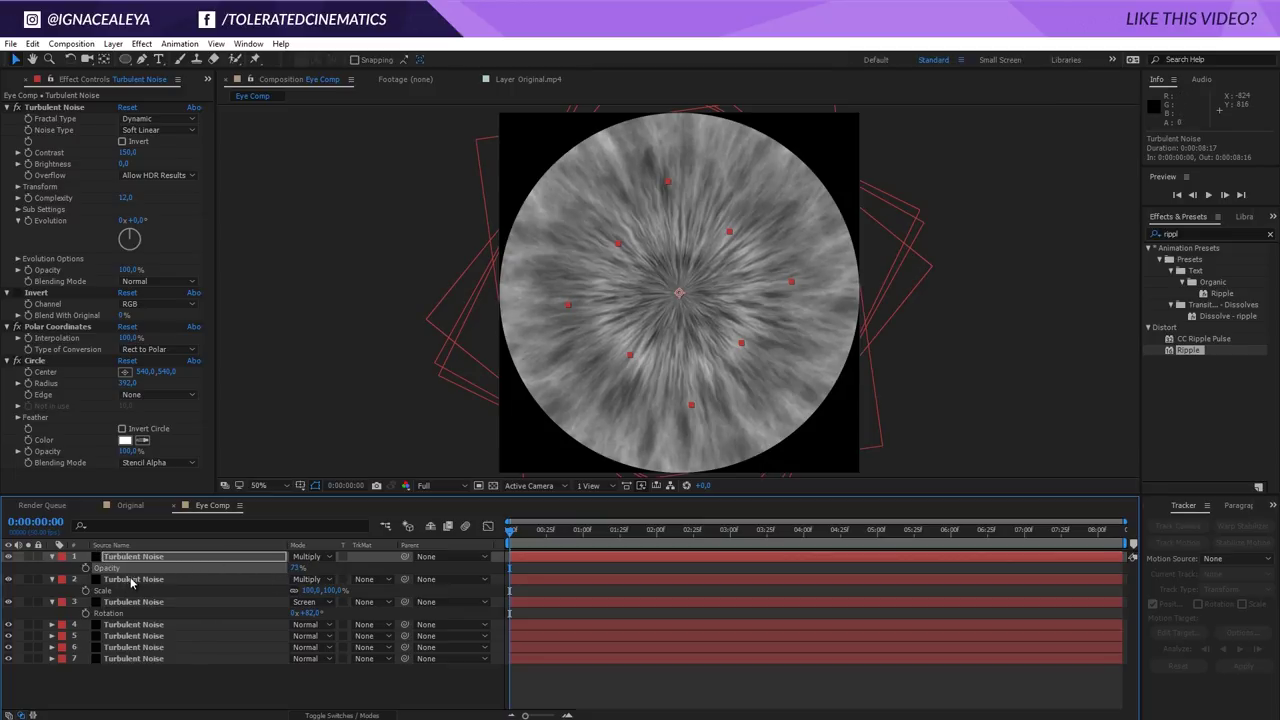
Duplicate the central Multiply noise layer and scale the new copy to 86%
left_click(132, 580)
left_click(131, 557)
key("ctrl+d")
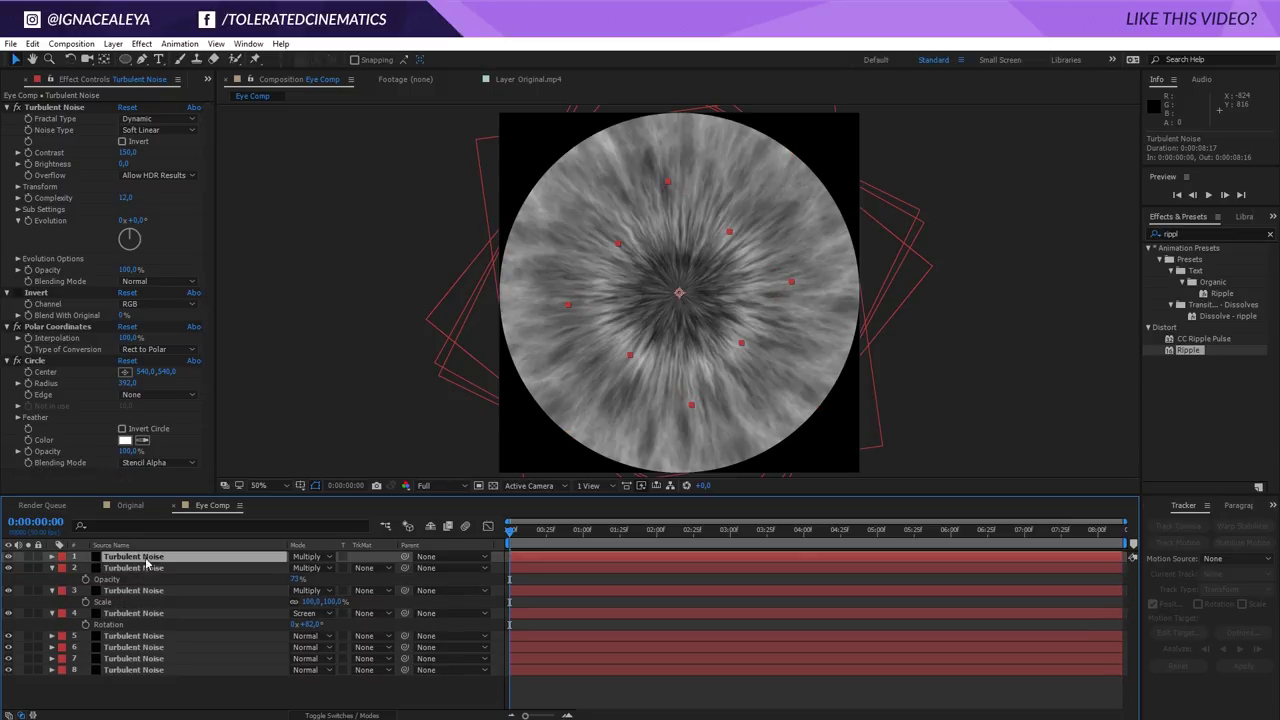
key("s")
left_click_drag(327, 568, 355, 569)
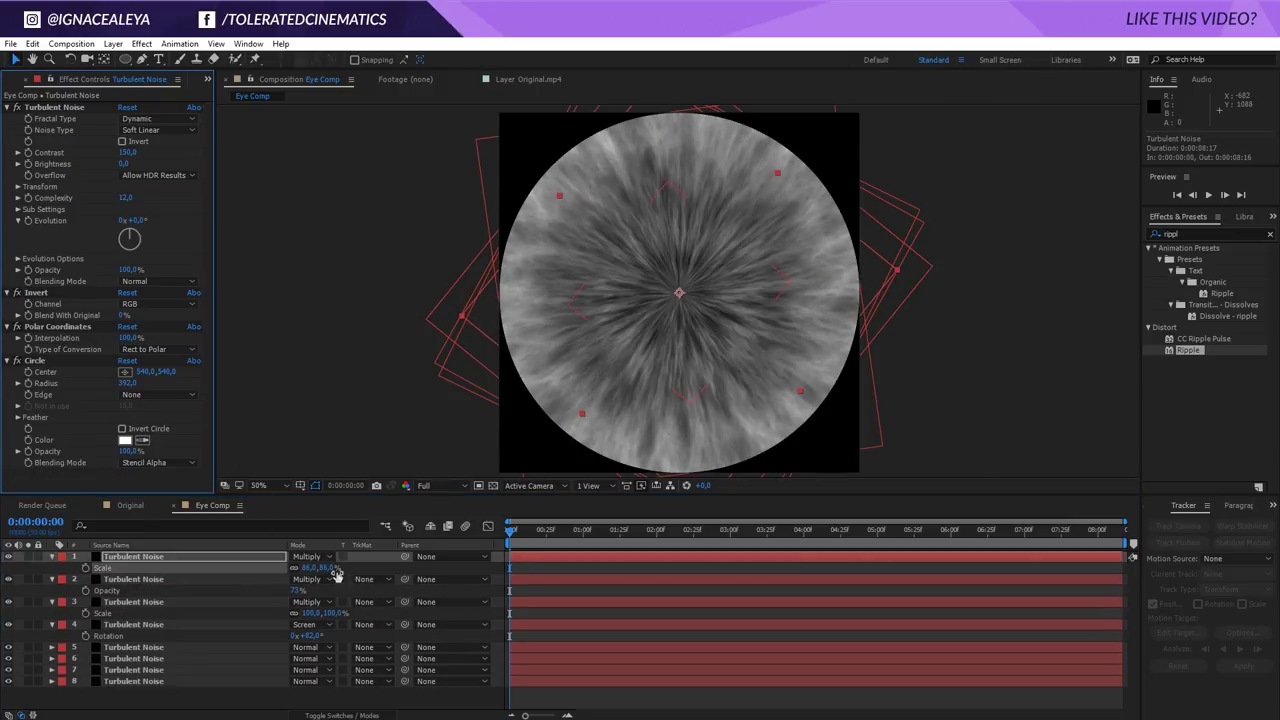
Set the top noise copy's blending mode to Screen and rotate it to 95°
left_click(315, 557)
left_click(368, 307)
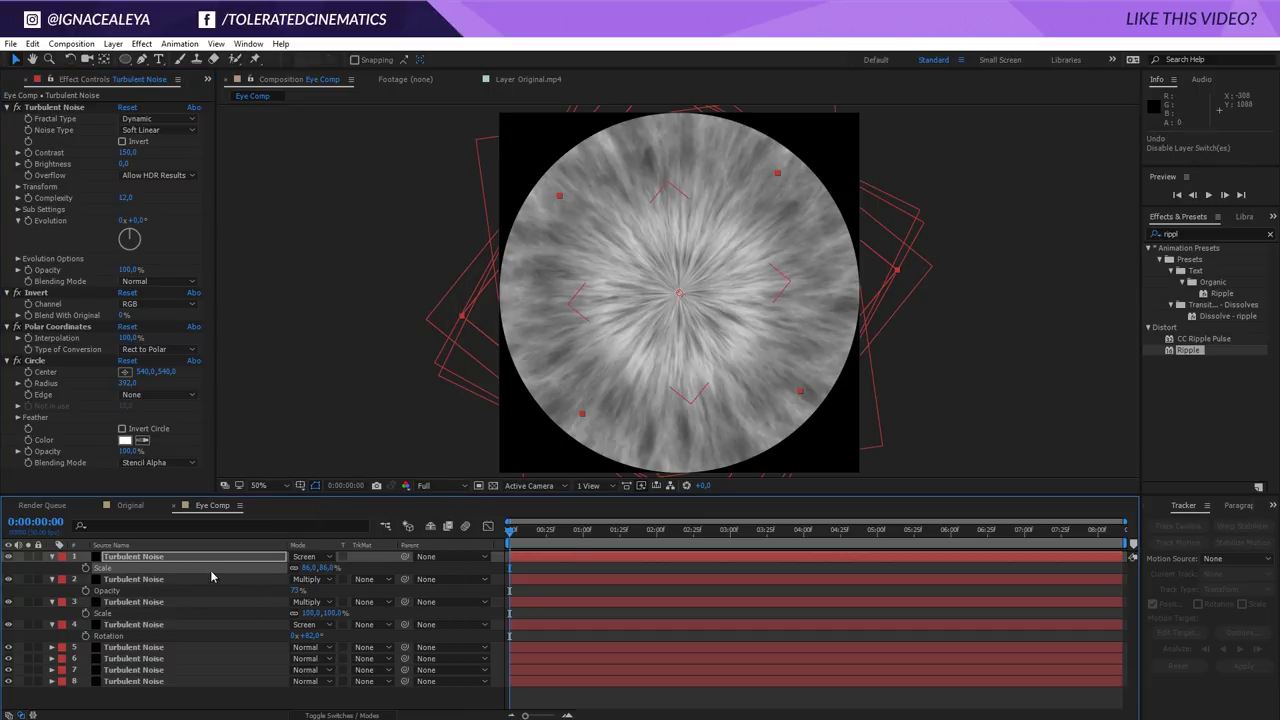
key("r")
left_click_drag(300, 568, 346, 570)
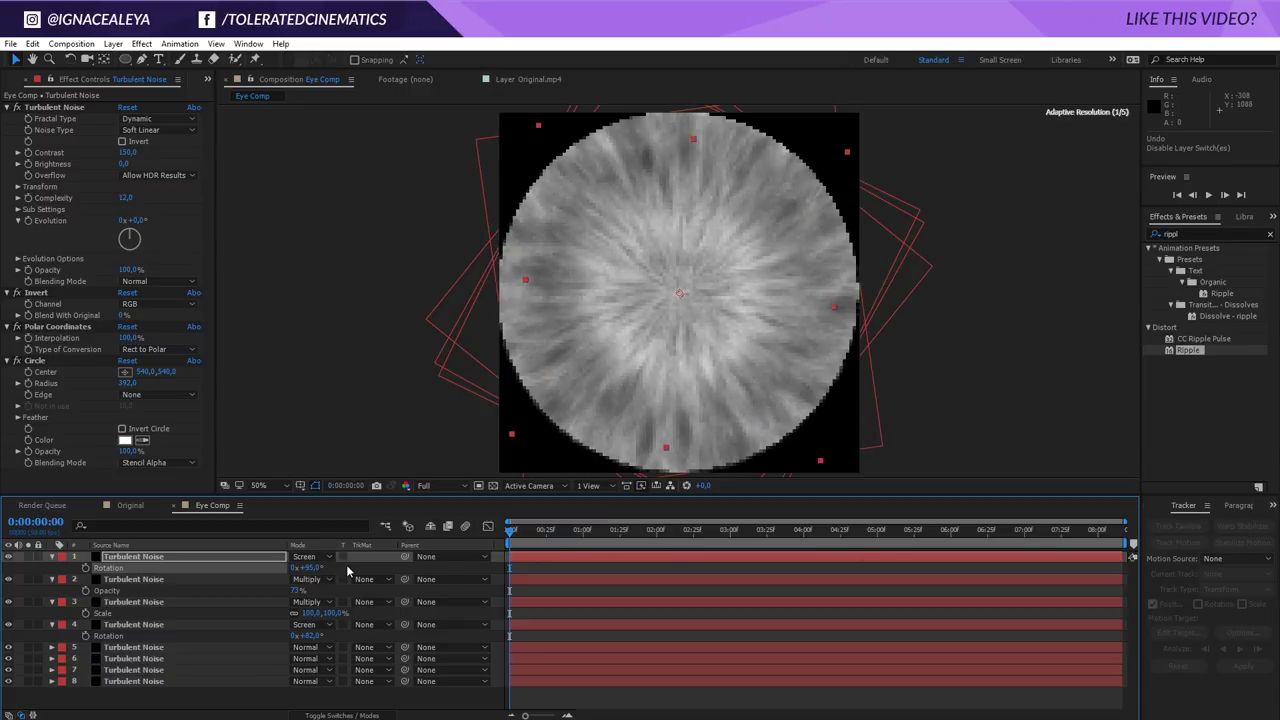
left_click(527, 570)
Collapse the open properties of all the noise layers and deselect them
left_click(115, 558)
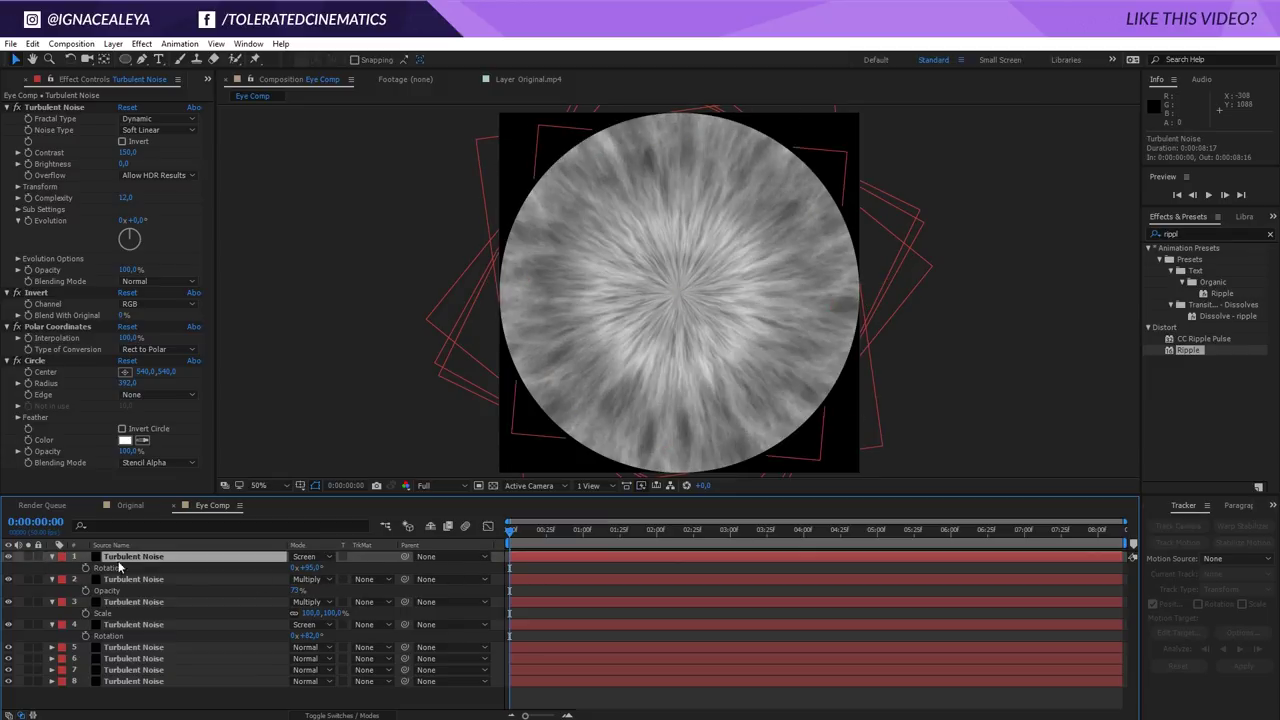
key("ctrl+a")
left_click(52, 557)
left_click(93, 653)
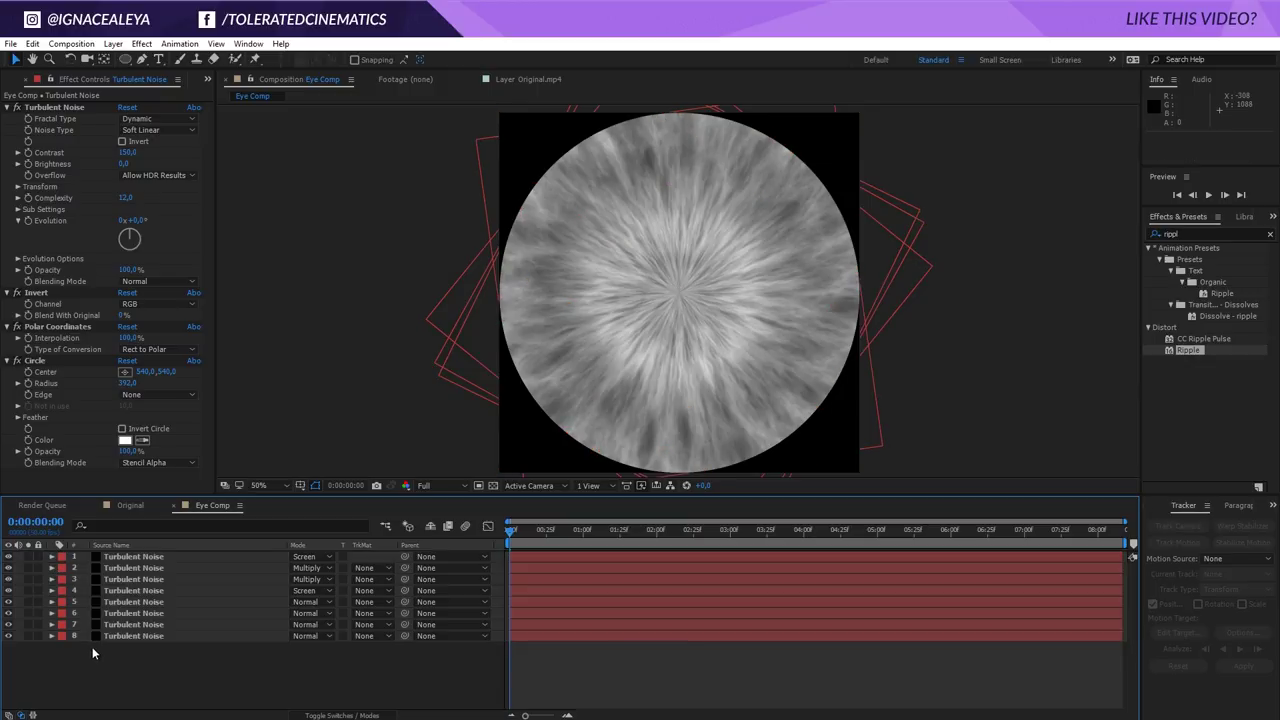
Create a new black comp-sized solid named Pupil above the noise layers
right_click(191, 677)
mouse_move(300, 527)
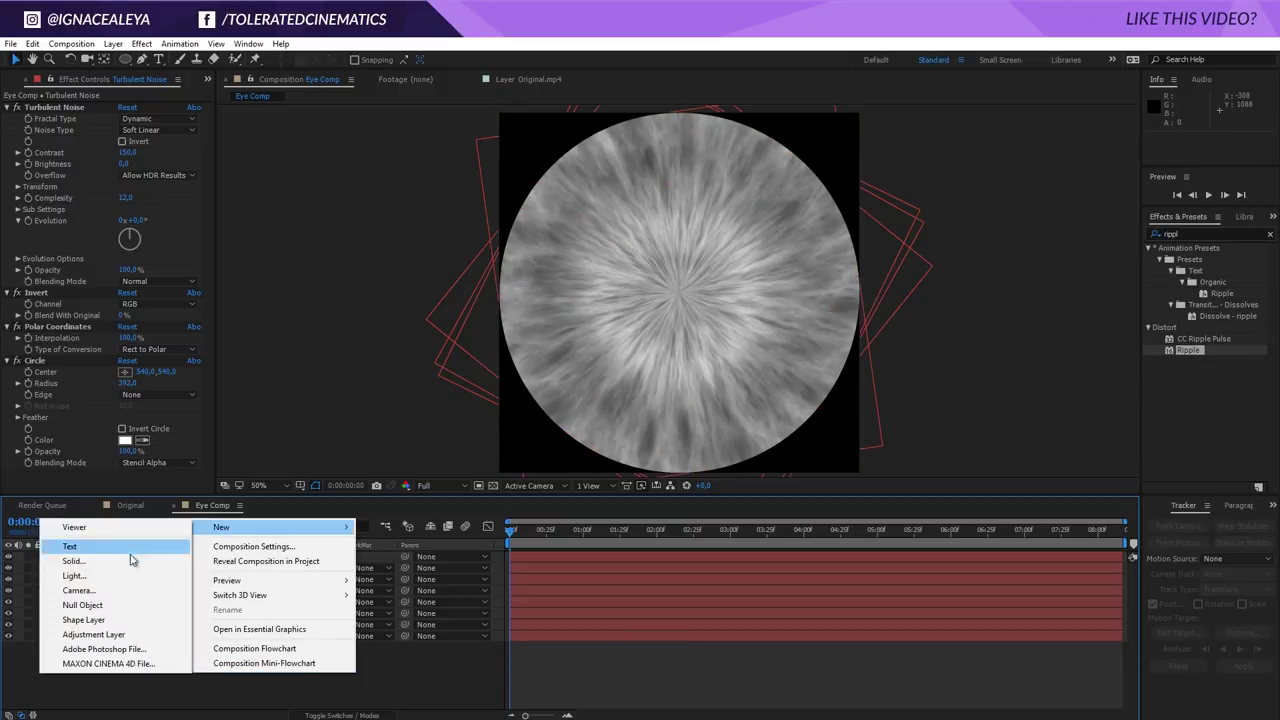
left_click(98, 563)
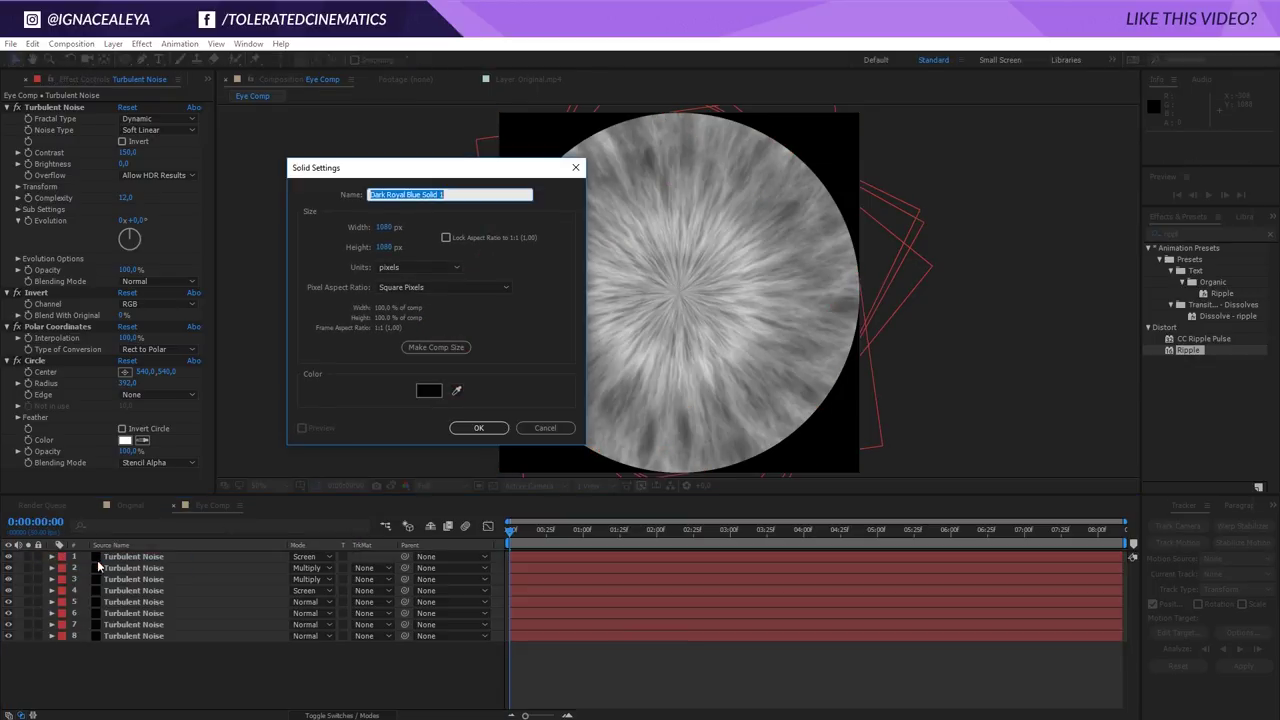
type("Pupil")
left_click(462, 431)
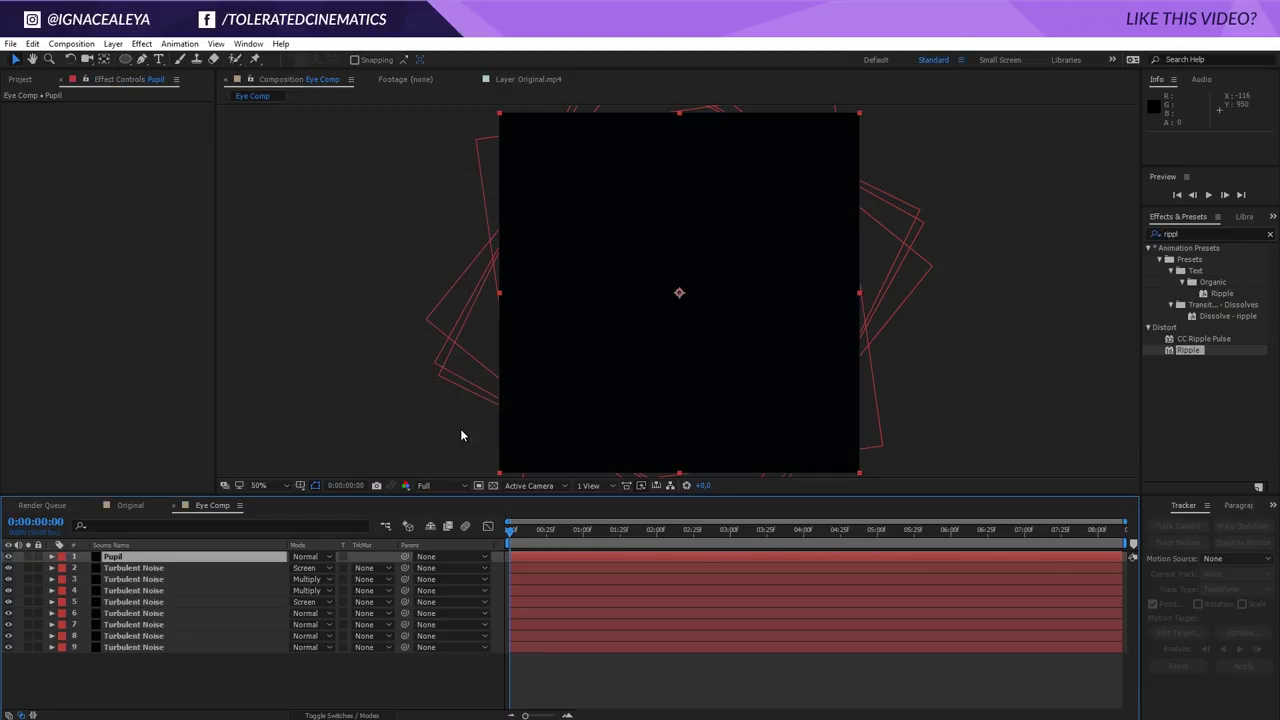
Add a full-size elliptical mask to the Pupil solid and solo the layer
double_click(125, 60)
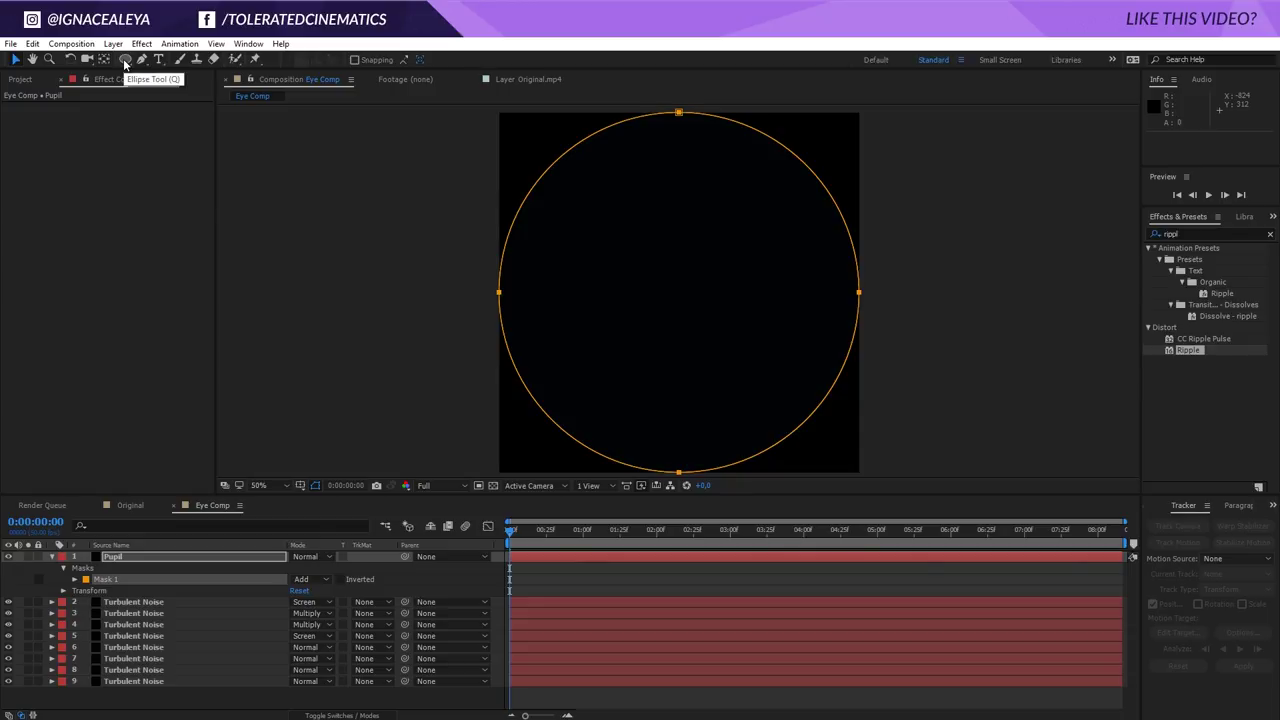
left_click(29, 558)
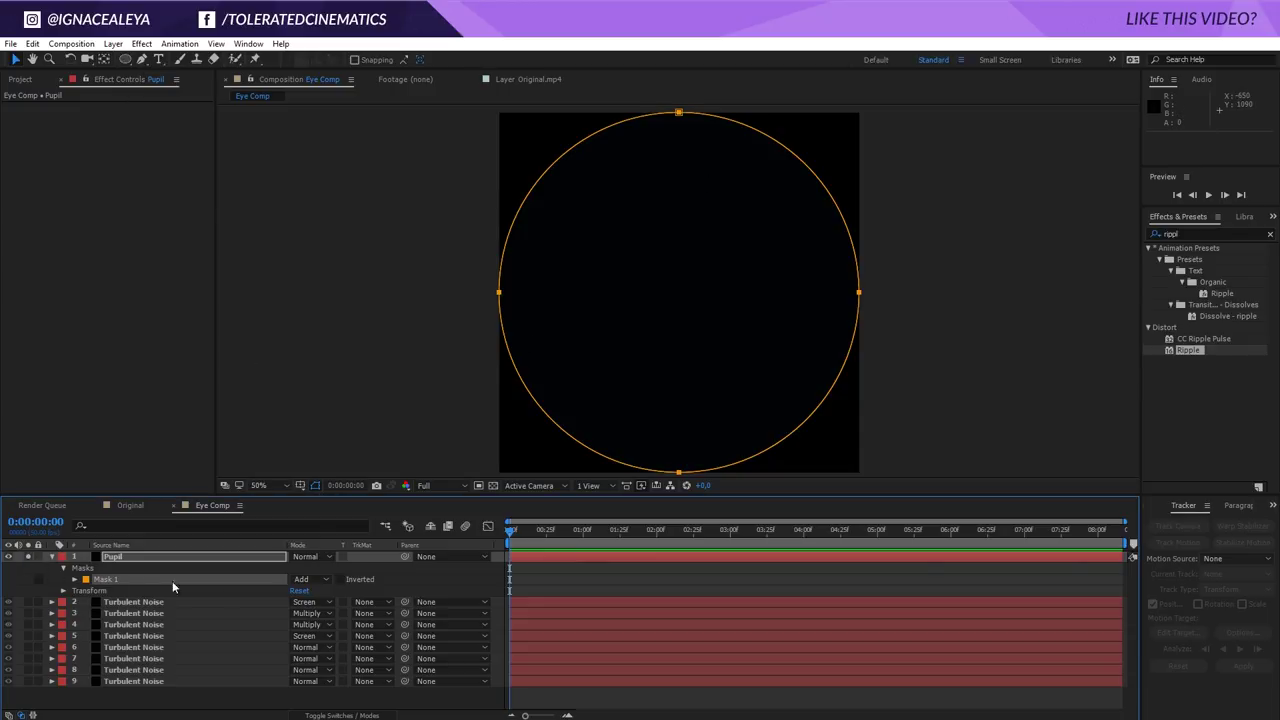
Show the transparency grid, shrink the Pupil mask around its centre to about 26%, and unsolo the layer
left_click(492, 486)
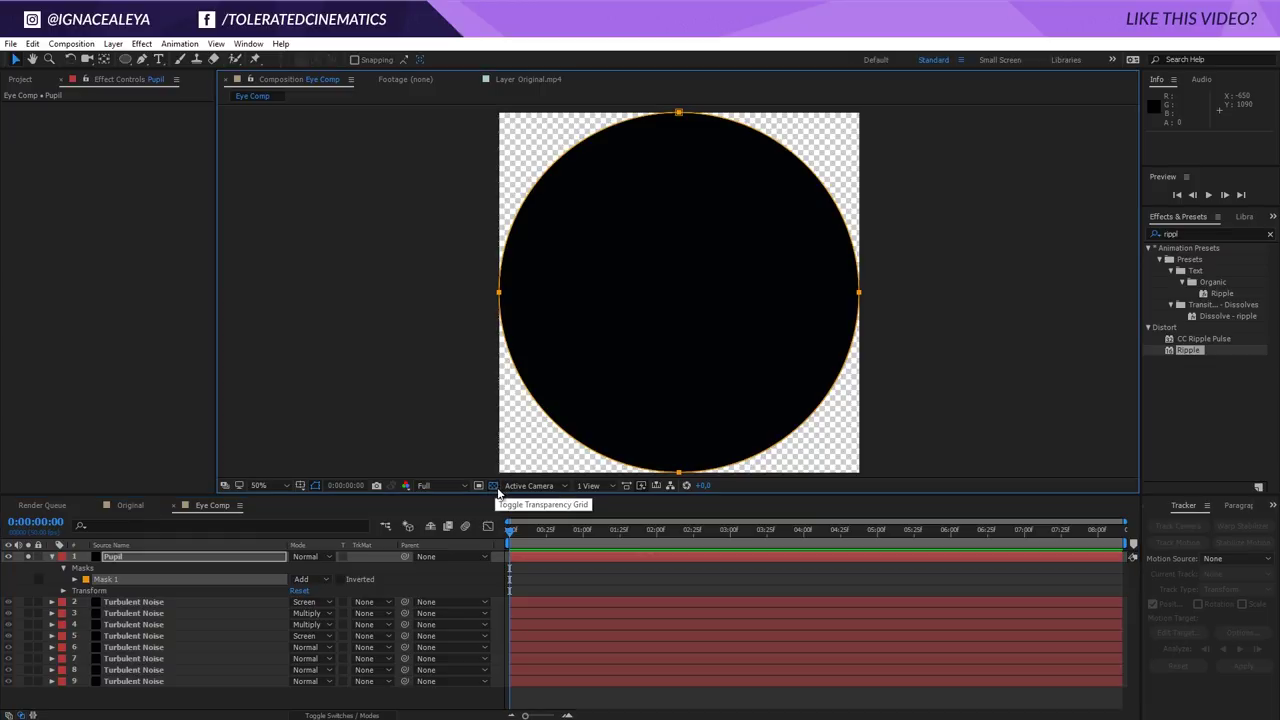
double_click(679, 115)
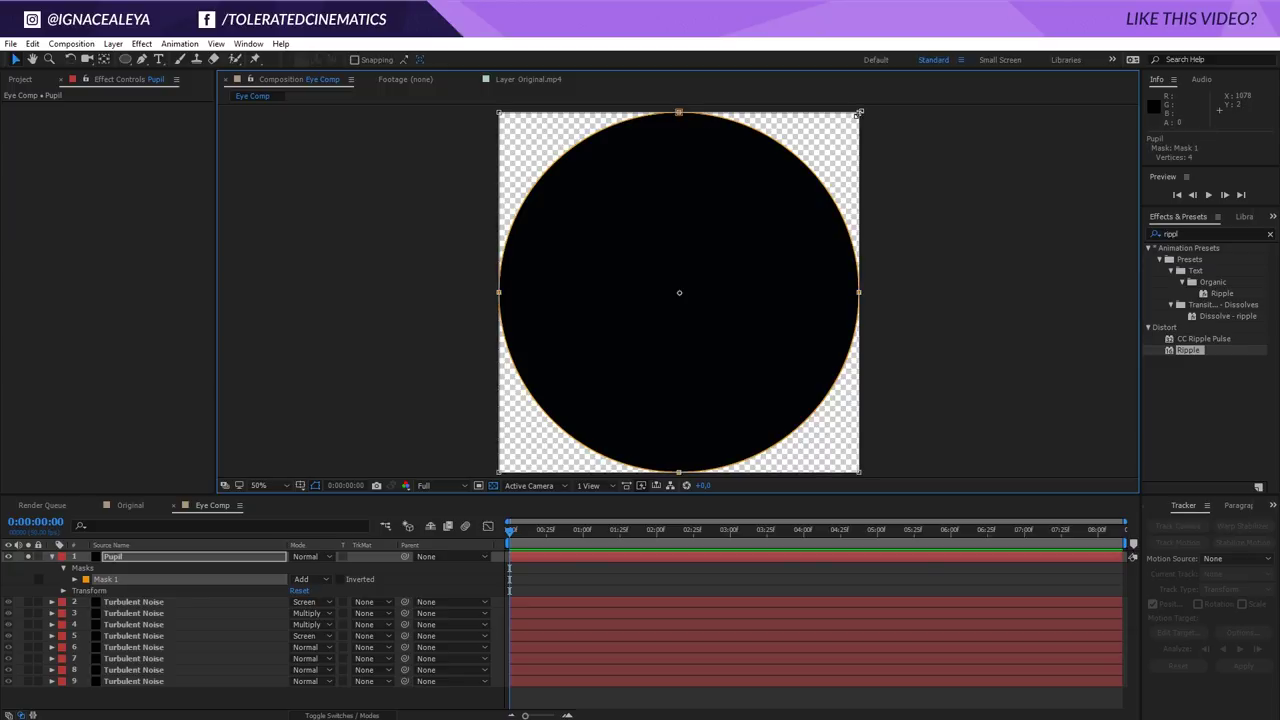
left_click_drag(857, 113, 726, 246)
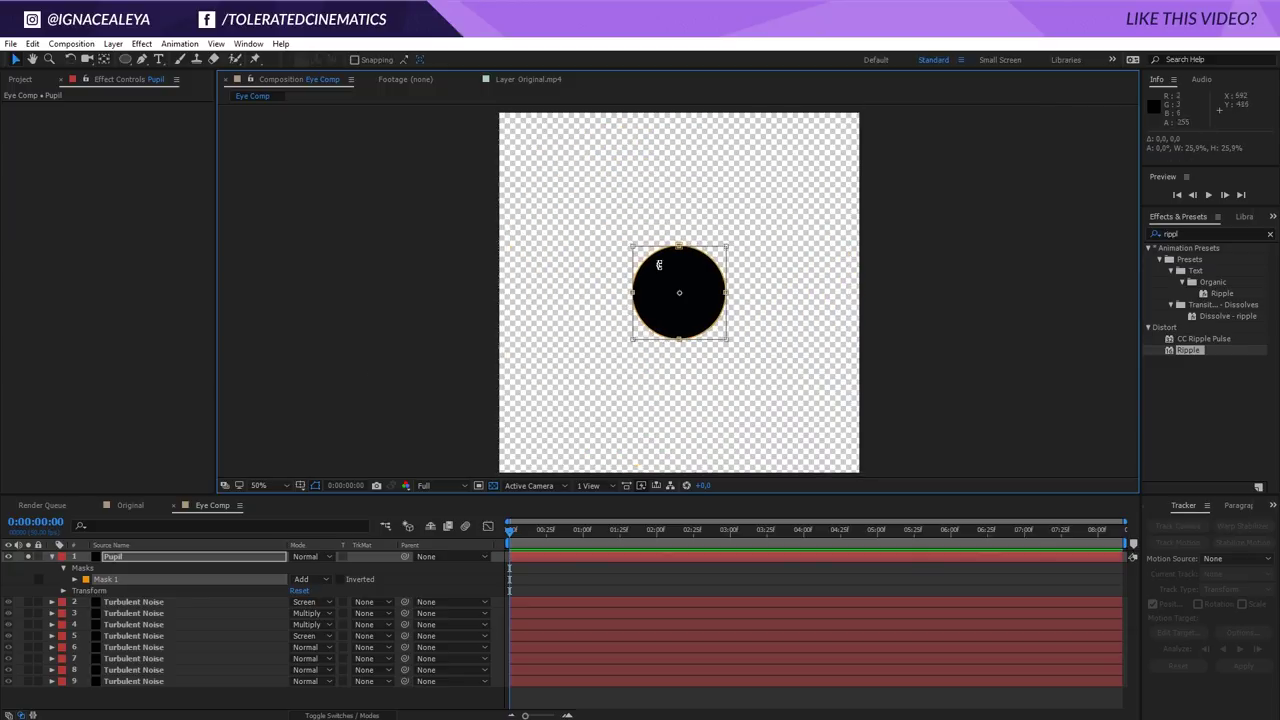
left_click(29, 557)
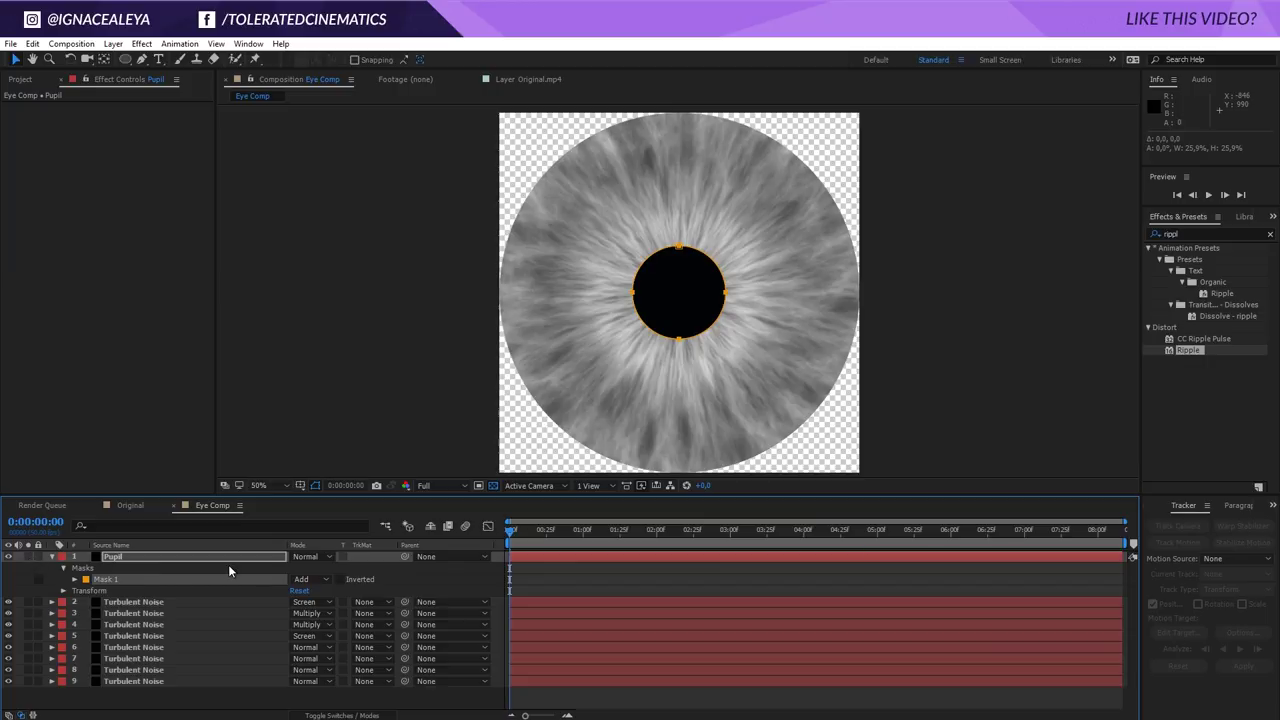
Feather the Pupil layer's mask by 95 pixels
left_click(216, 558)
key("f")
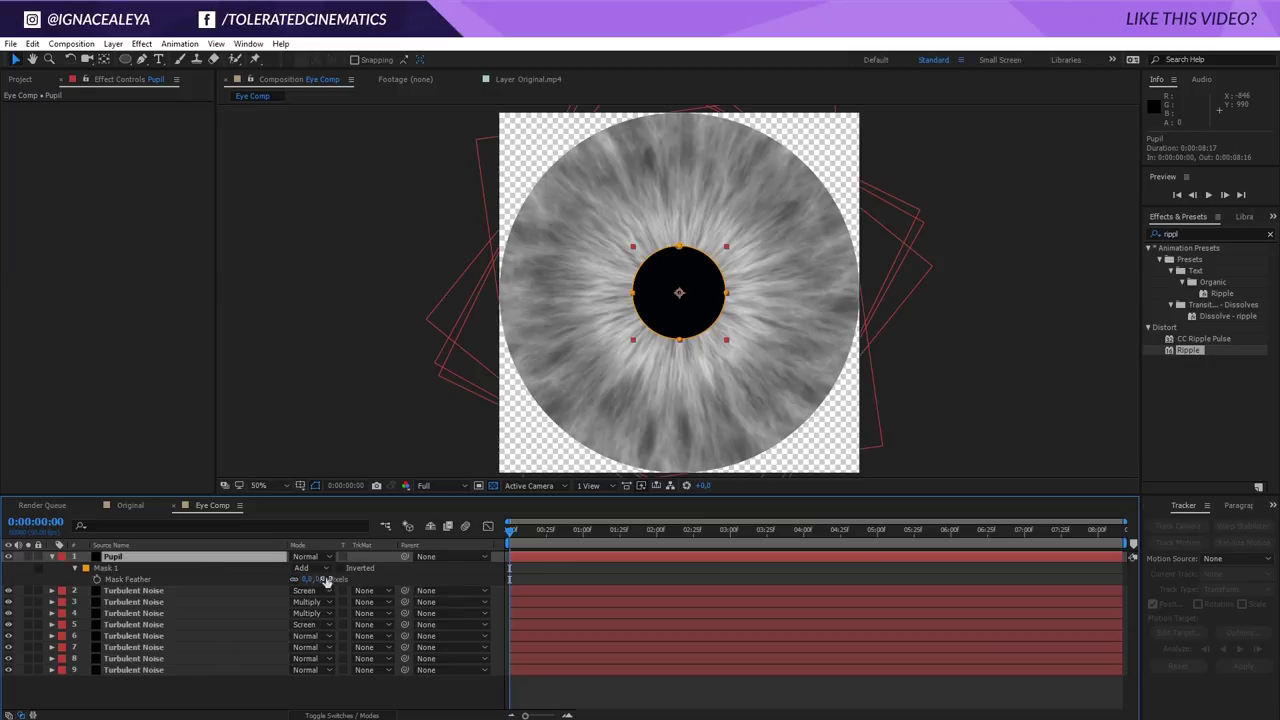
left_click_drag(314, 579, 376, 577)
Apply Roughen Edges to the Pupil layer with an Edge Sharpness of 0.03 and a Border of 74.8
left_click_drag(1191, 233, 1110, 234)
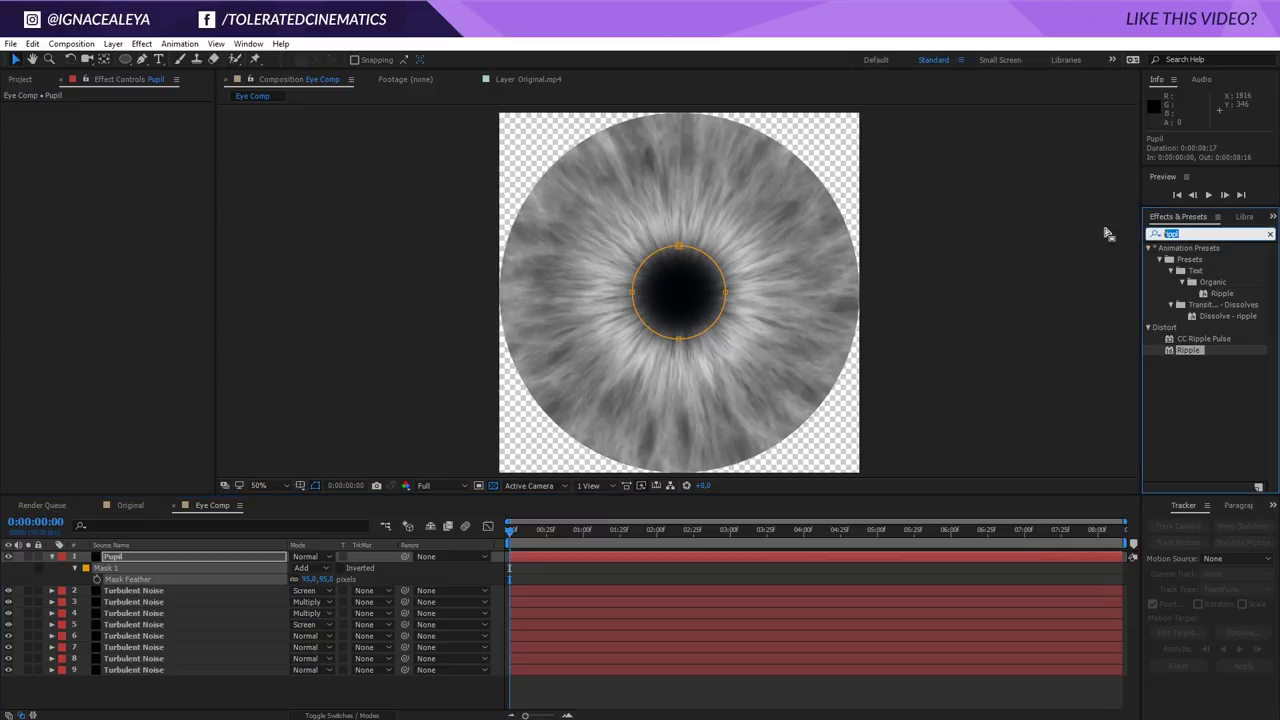
type("rough")
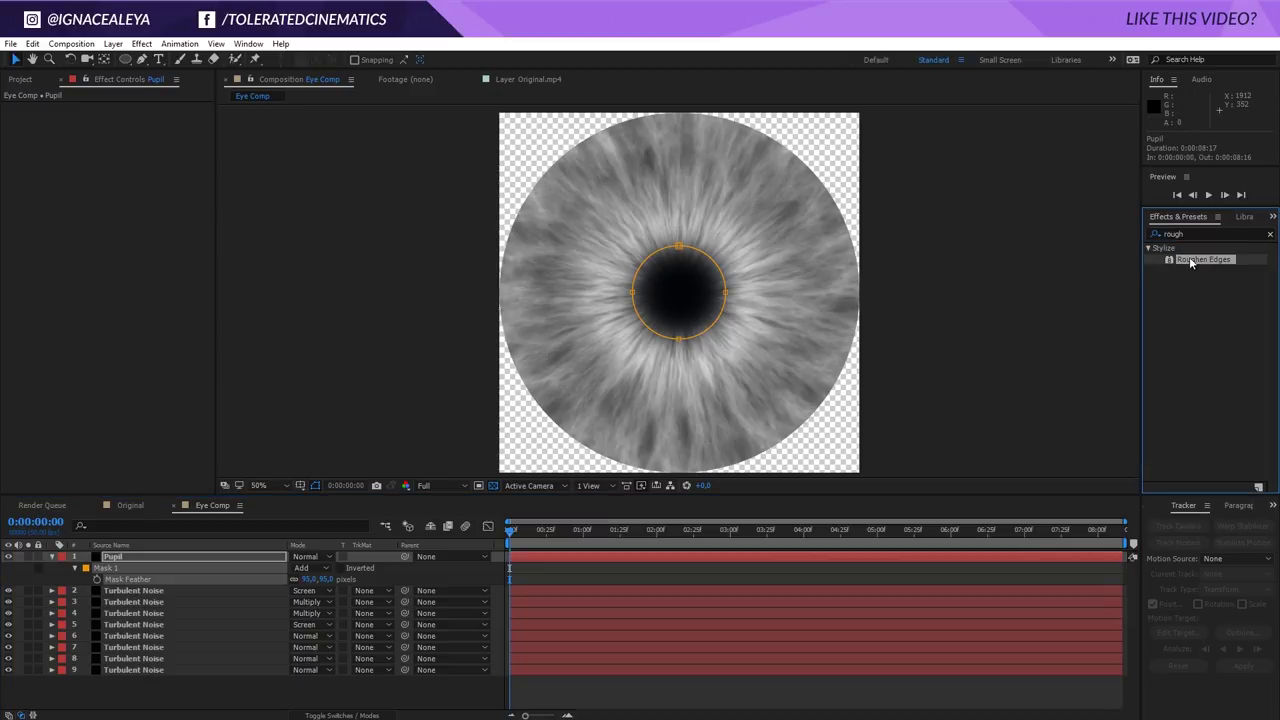
left_click_drag(1190, 262, 164, 567)
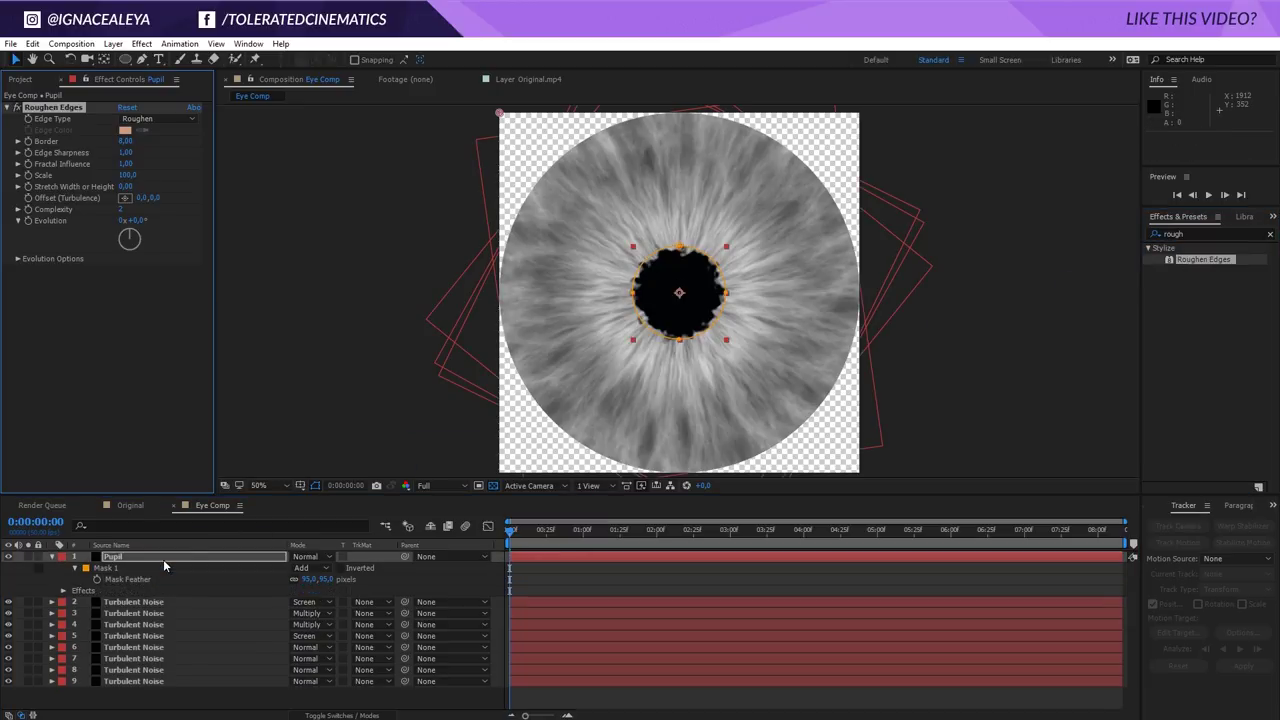
left_click(529, 578)
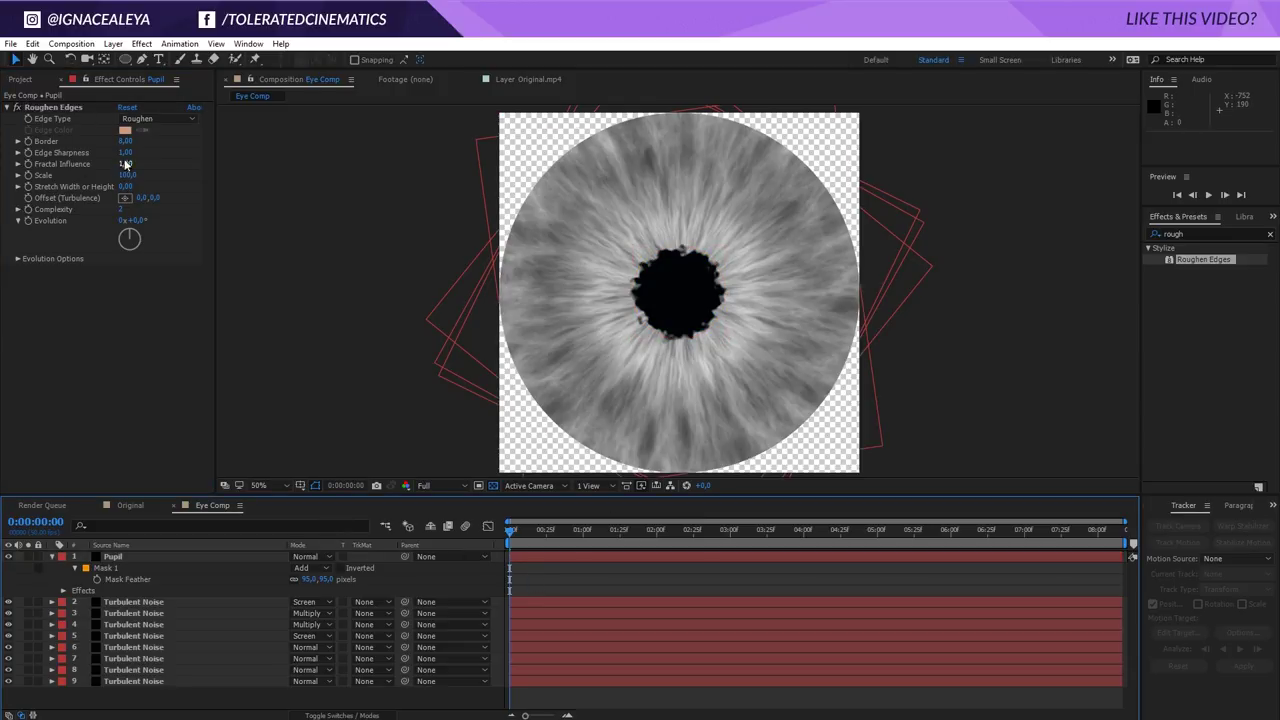
left_click_drag(125, 153, 68, 164)
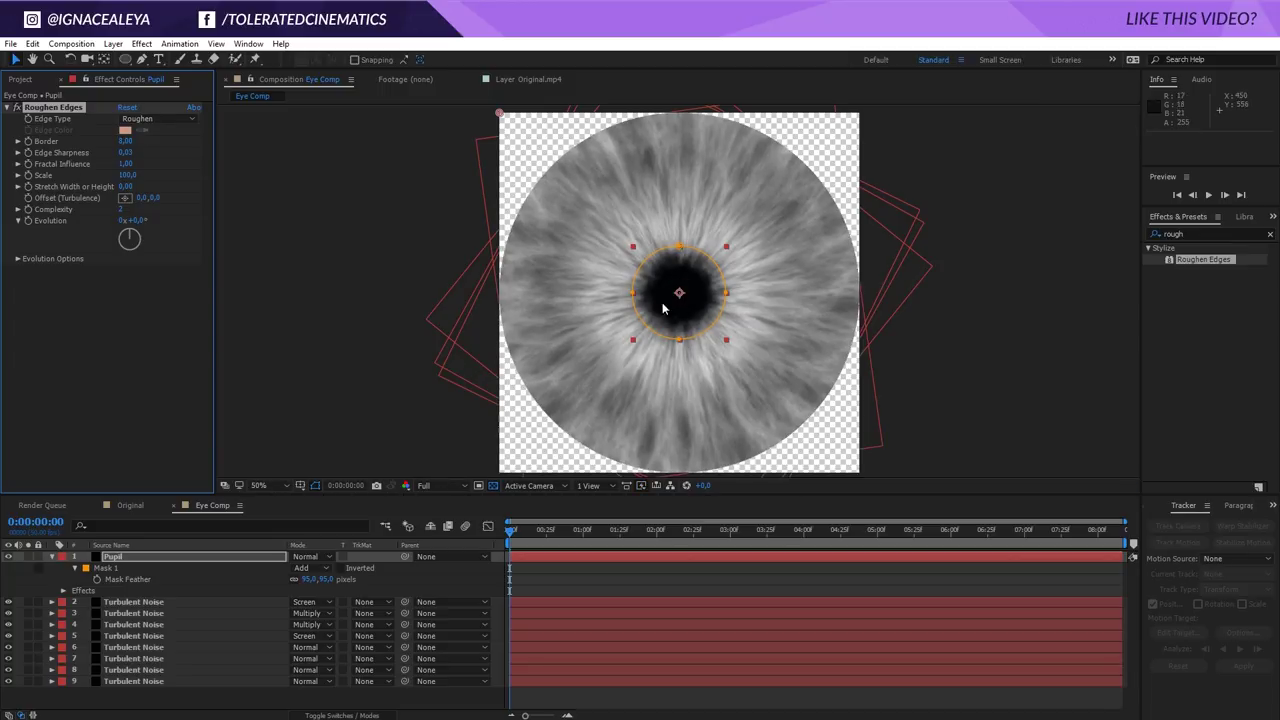
left_click_drag(125, 142, 480, 147)
left_click_drag(568, 148, 576, 148)
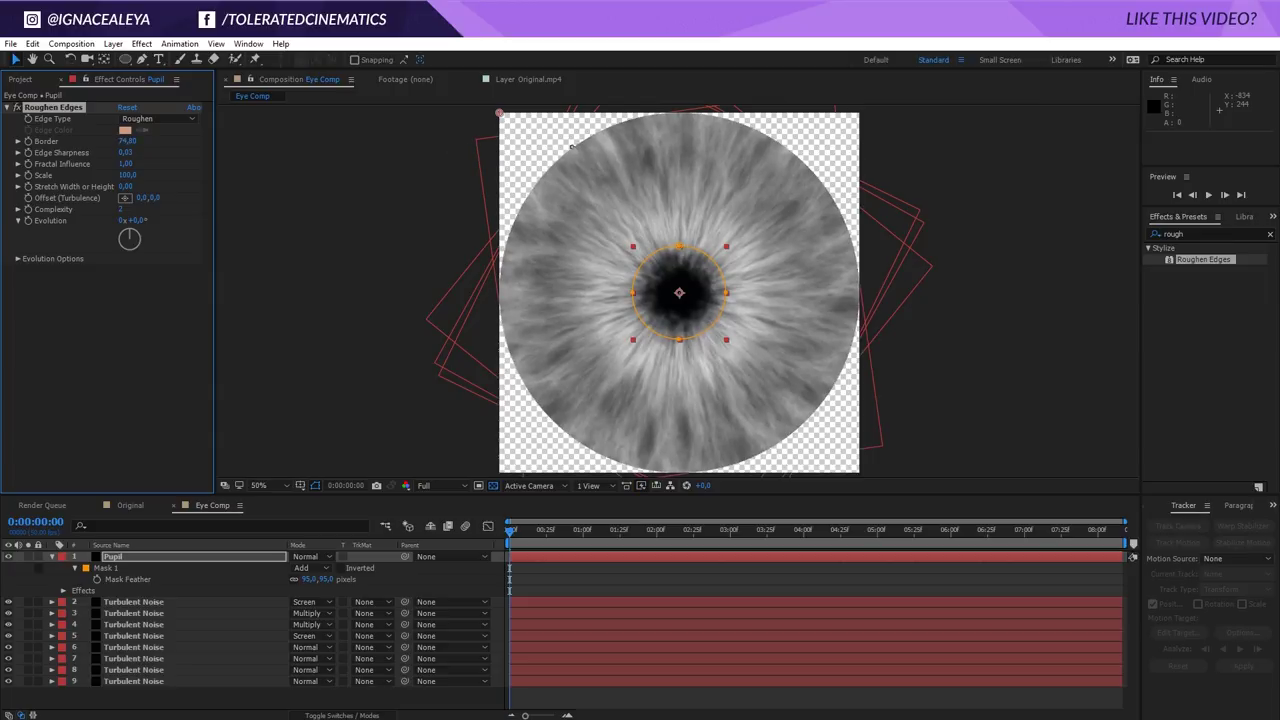
Slightly lower the Pupil layer's opacity and collapse its properties
left_click(265, 558)
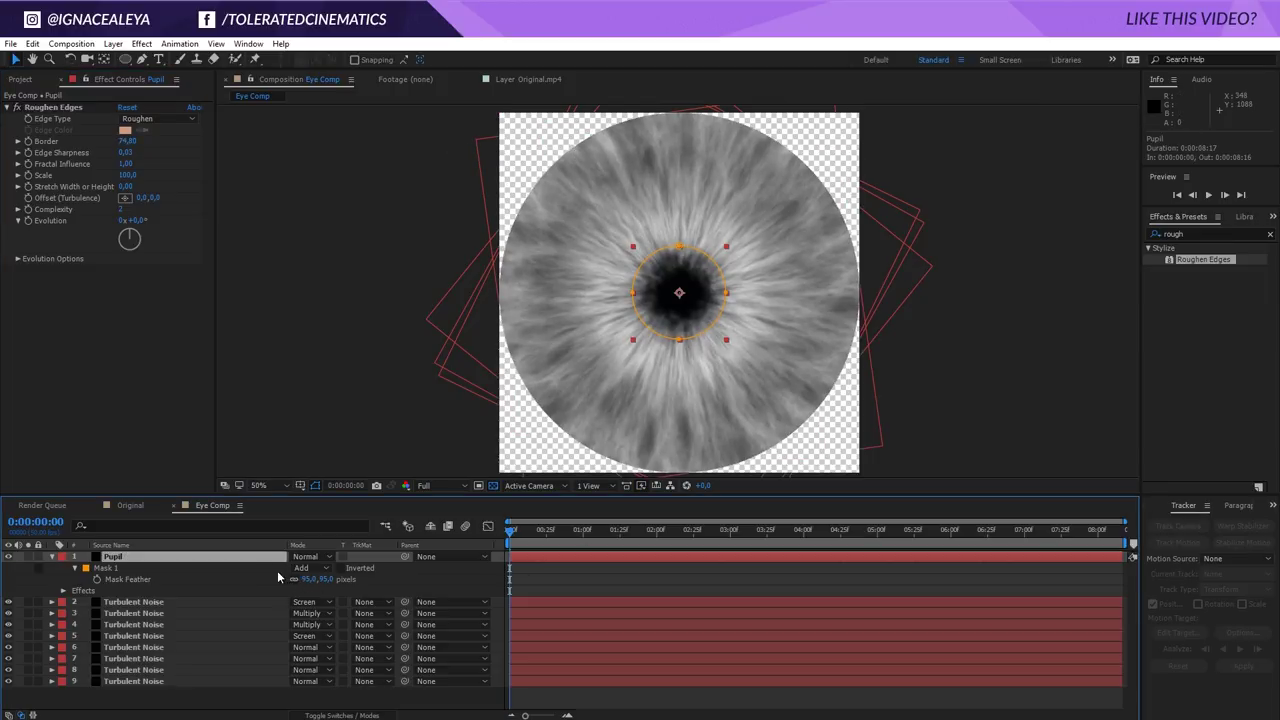
left_click(74, 568)
left_click(74, 568)
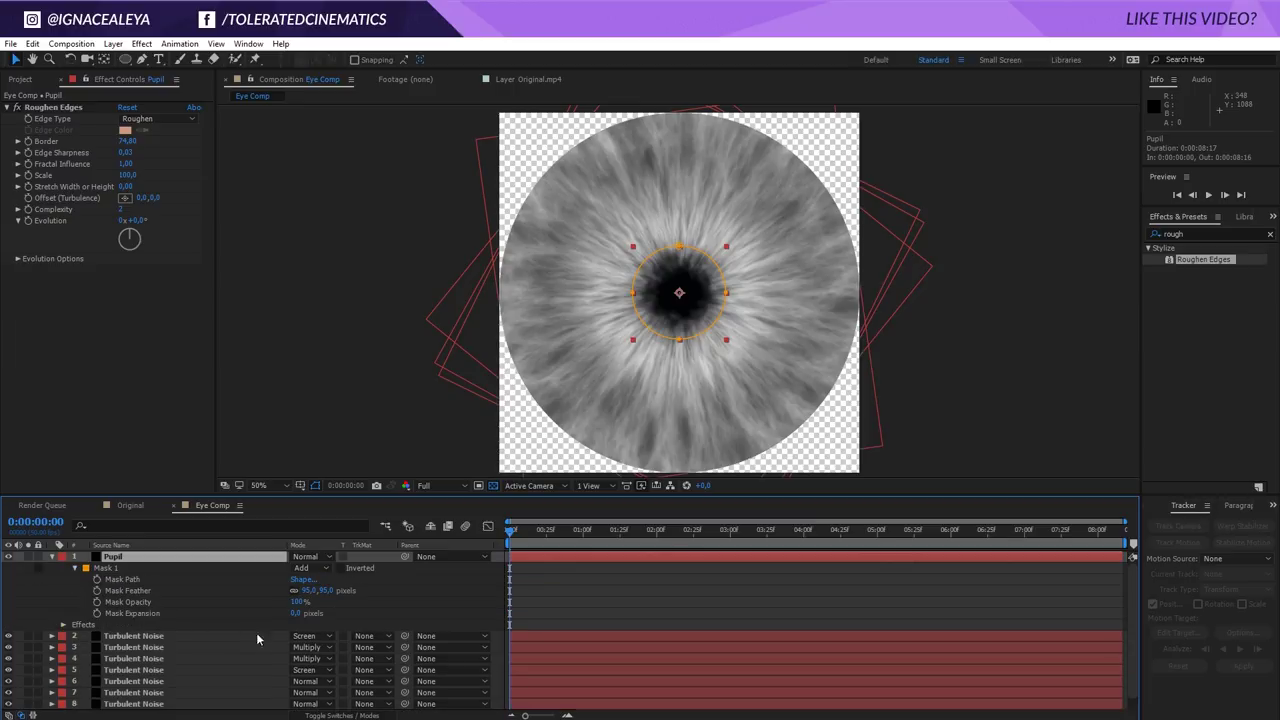
left_click_drag(297, 613, 288, 568)
key("t")
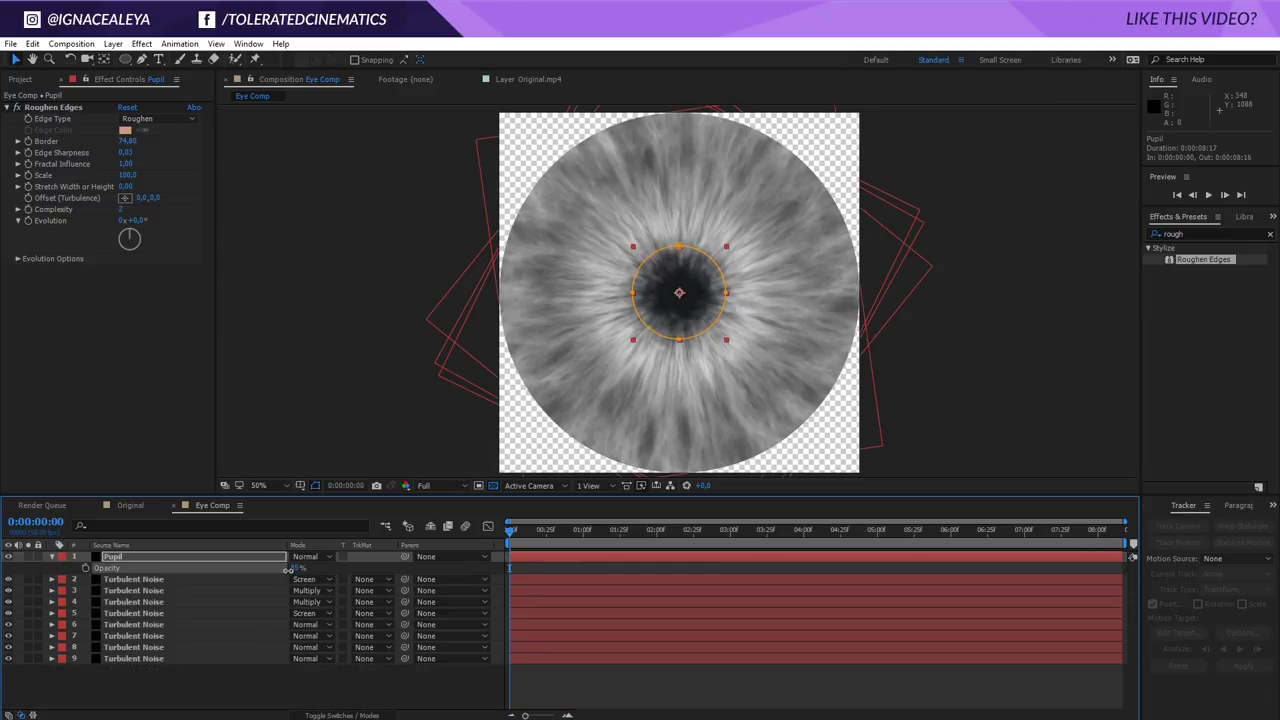
left_click(254, 557)
key("t")
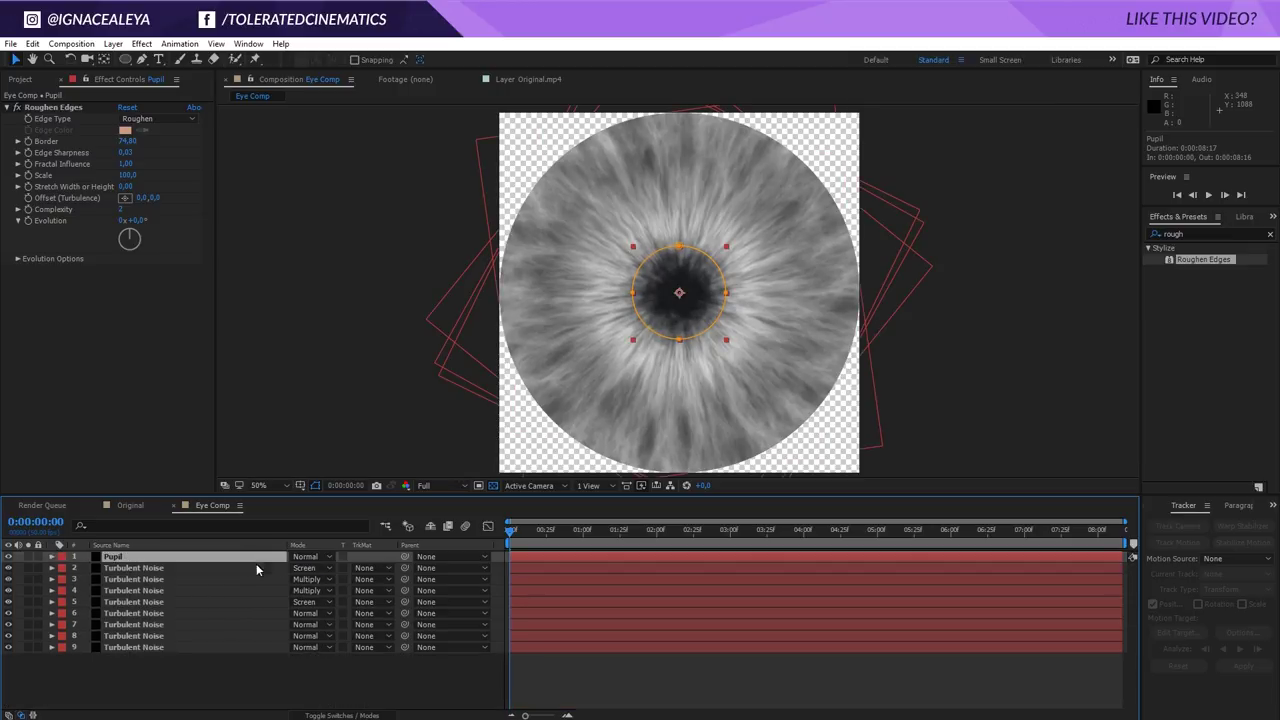
Set the Pupil mask's feather to 128 pixels and its expansion to 52 pixels
key("m")
key("m")
mouse_move(296, 615)
left_mouse_down()
mouse_move(330, 611)
mouse_move(315, 609)
left_mouse_up()
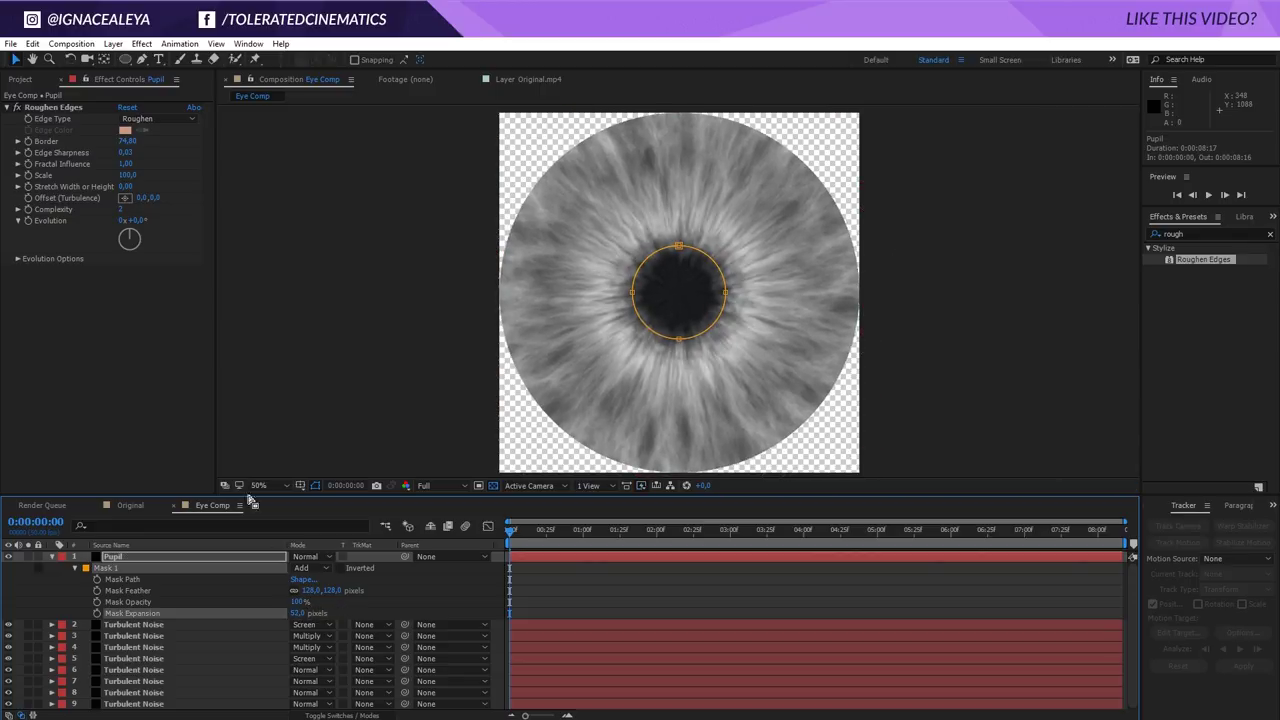
Set the Pupil layer's Roughen Edges Border to 83.8, Edge Sharpness to 0 and Complexity to 6
left_click_drag(127, 143, 195, 150)
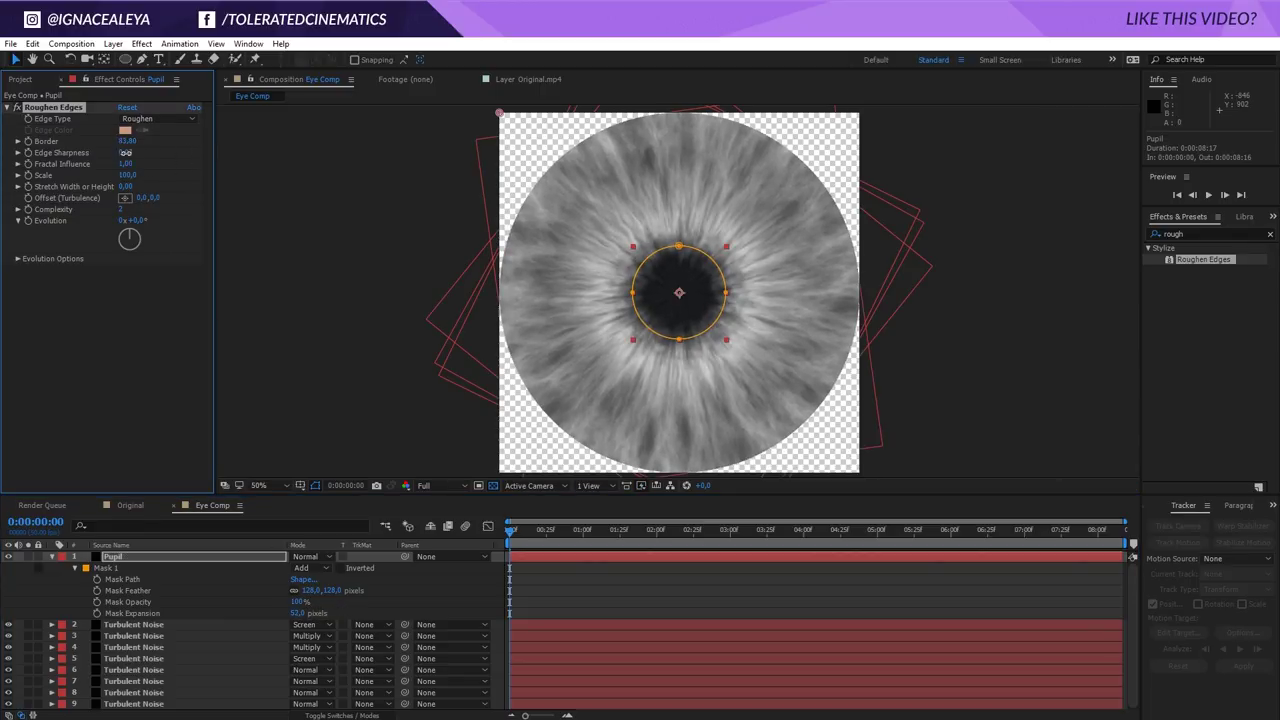
left_click_drag(118, 153, 111, 155)
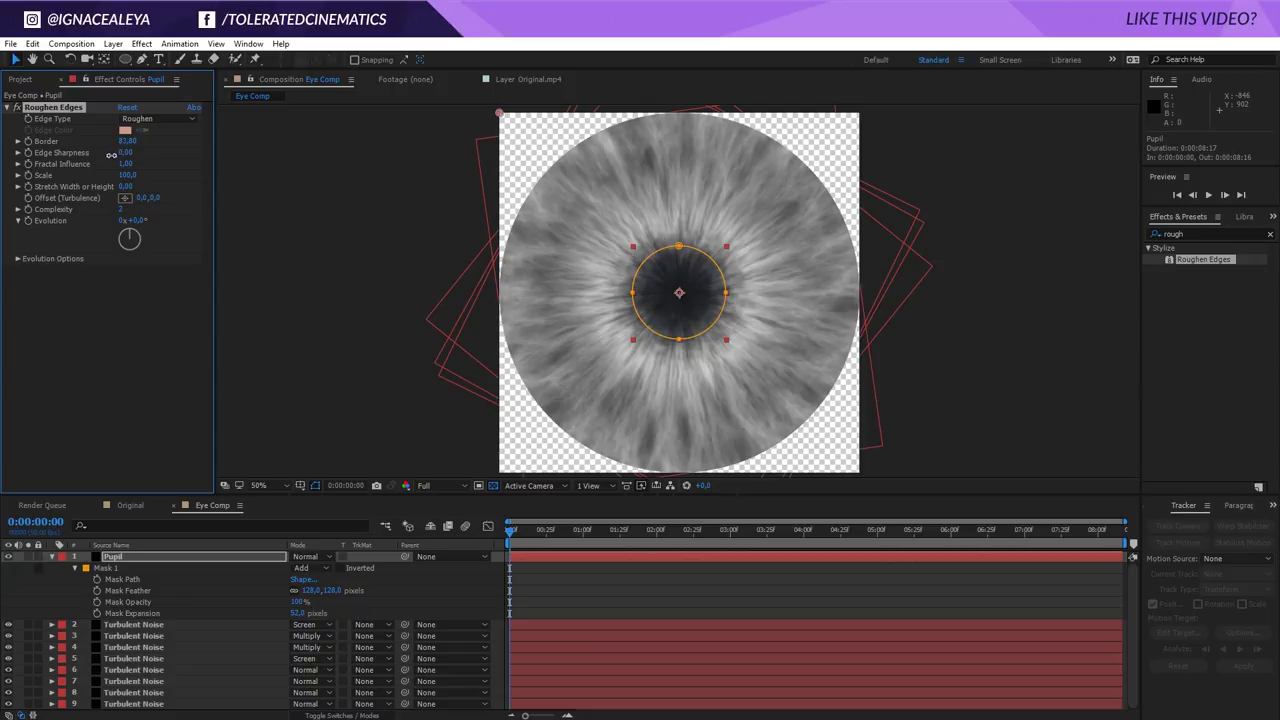
left_click(121, 209)
type("6")
key("Return")
Duplicate the Pupil layer and set the copy's Roughen Edges Border to 10
left_click(226, 558)
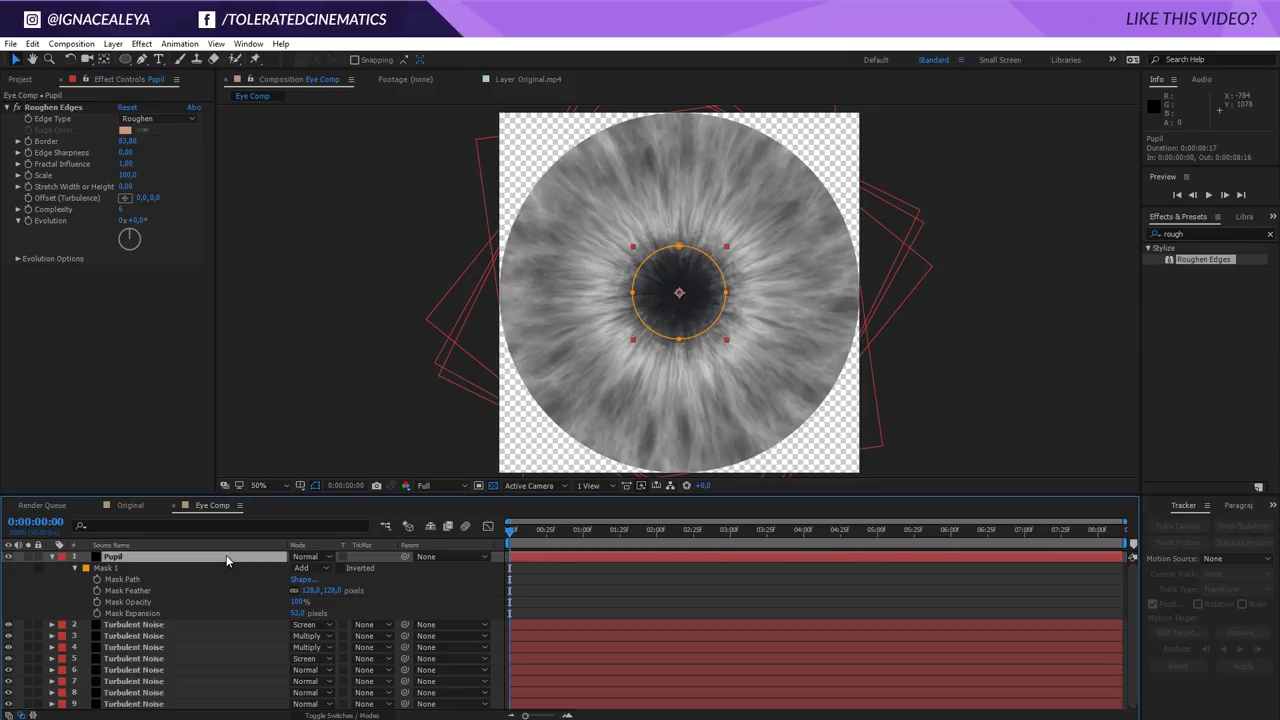
key("ctrl+d")
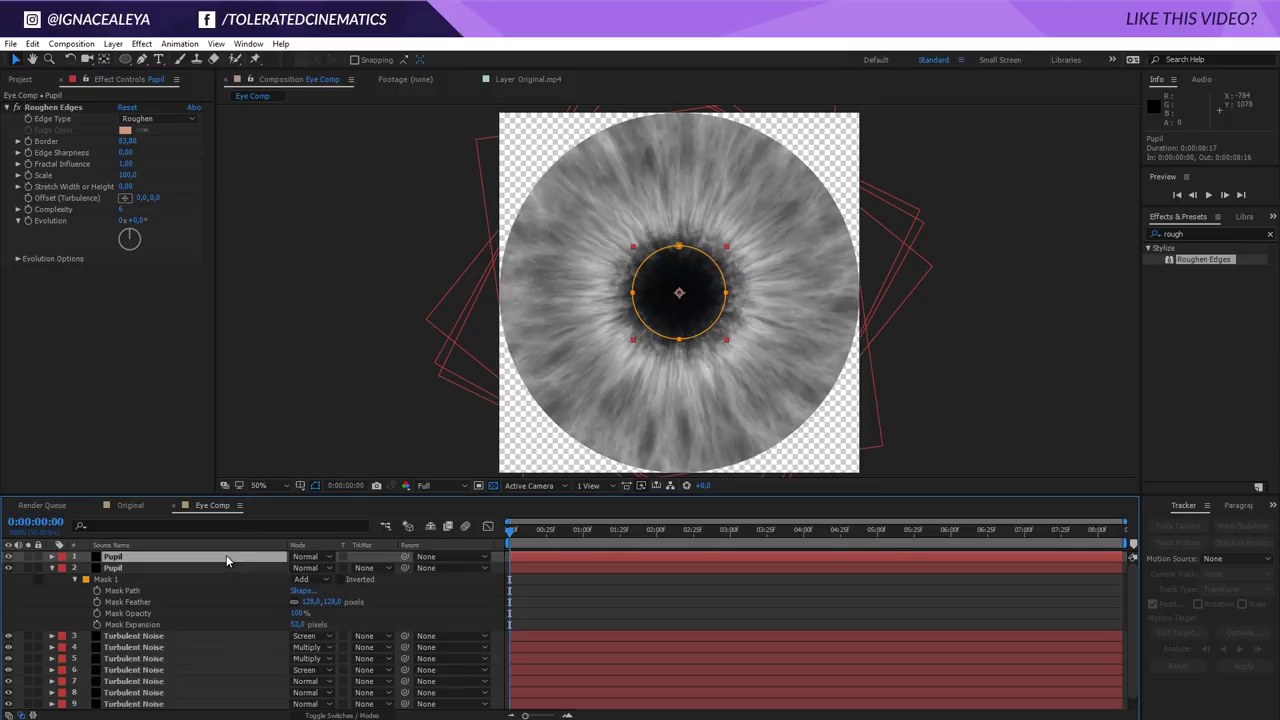
left_click(127, 141)
type("18")
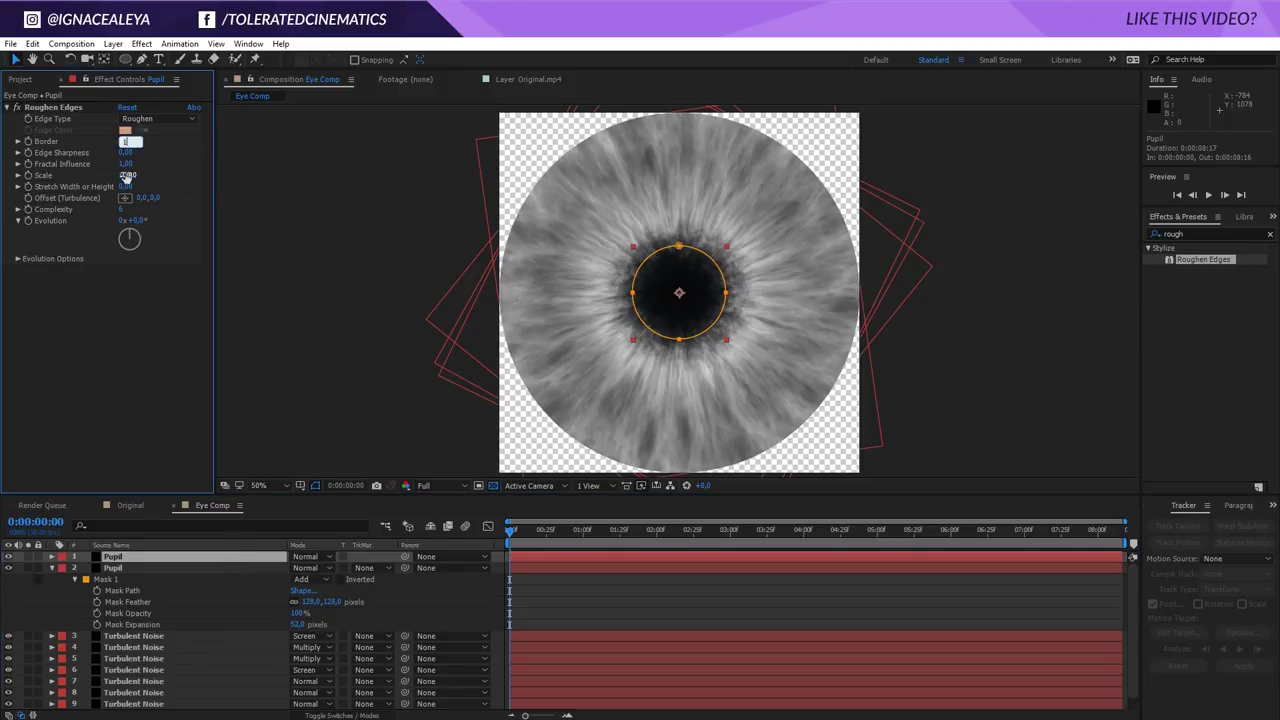
key("Return")
Set the Roughen Edges Scale of the top Pupil copy to 300
left_click(126, 153)
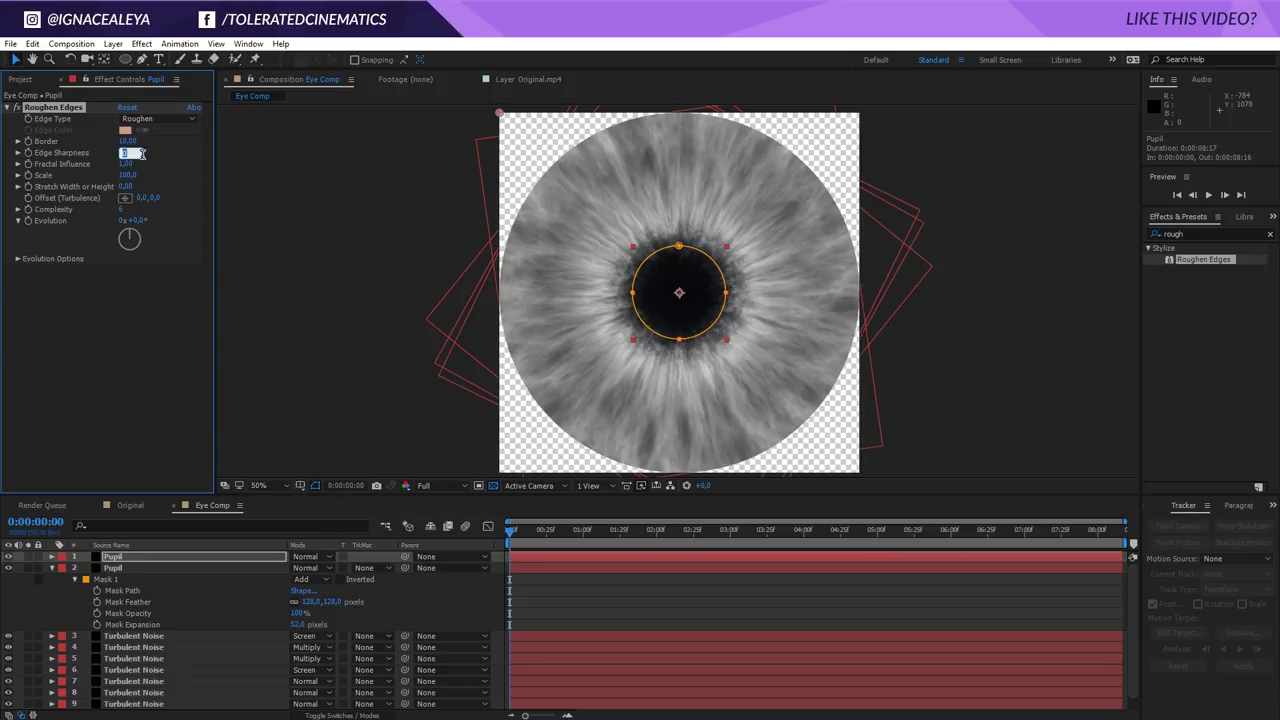
left_click(148, 172)
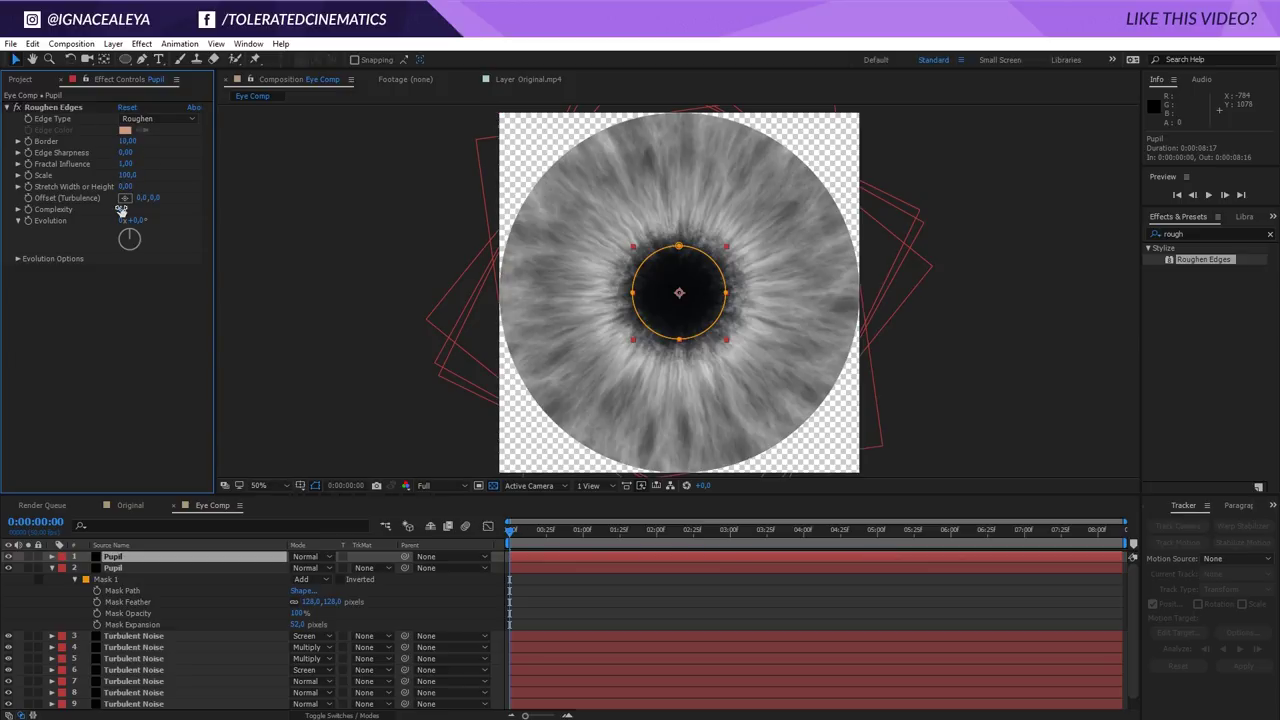
left_click(127, 175)
type("300")
key("Return")
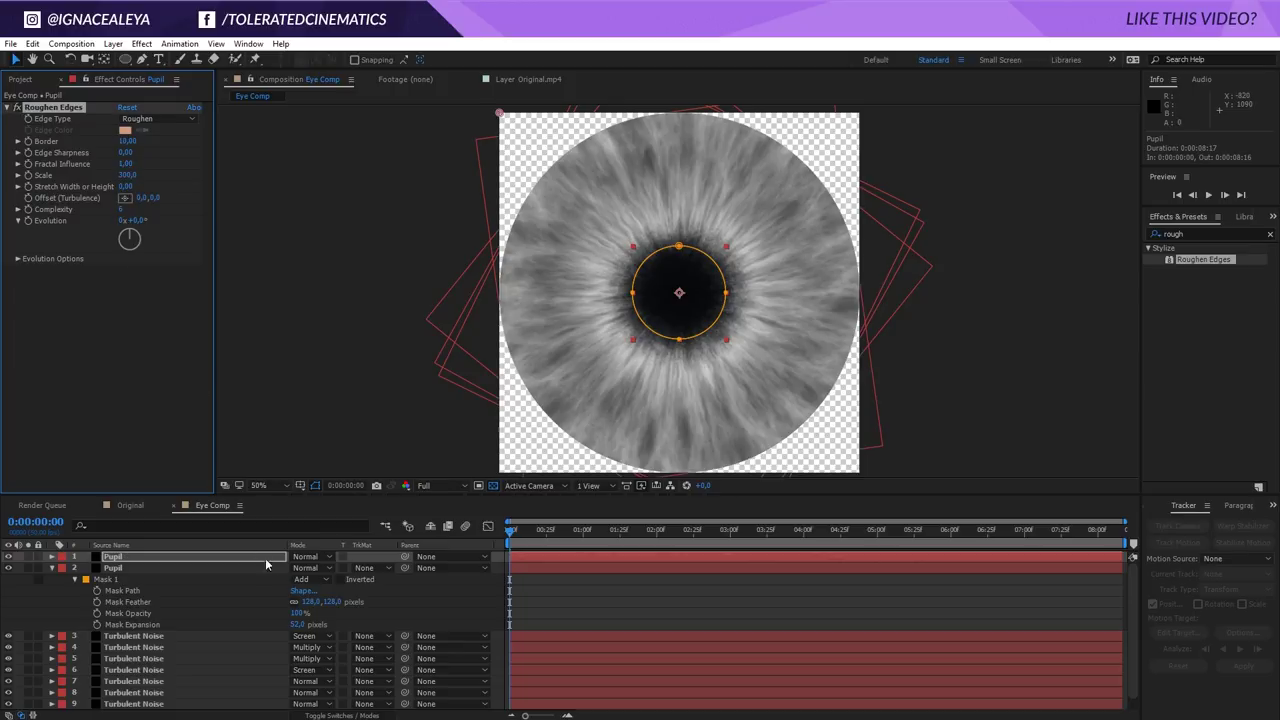
Set the top Pupil copy's mask expansion to -45 pixels and its feather to 41 pixels
key("s")
key("m")
key("m")
key("m")
left_click_drag(297, 613, 257, 605)
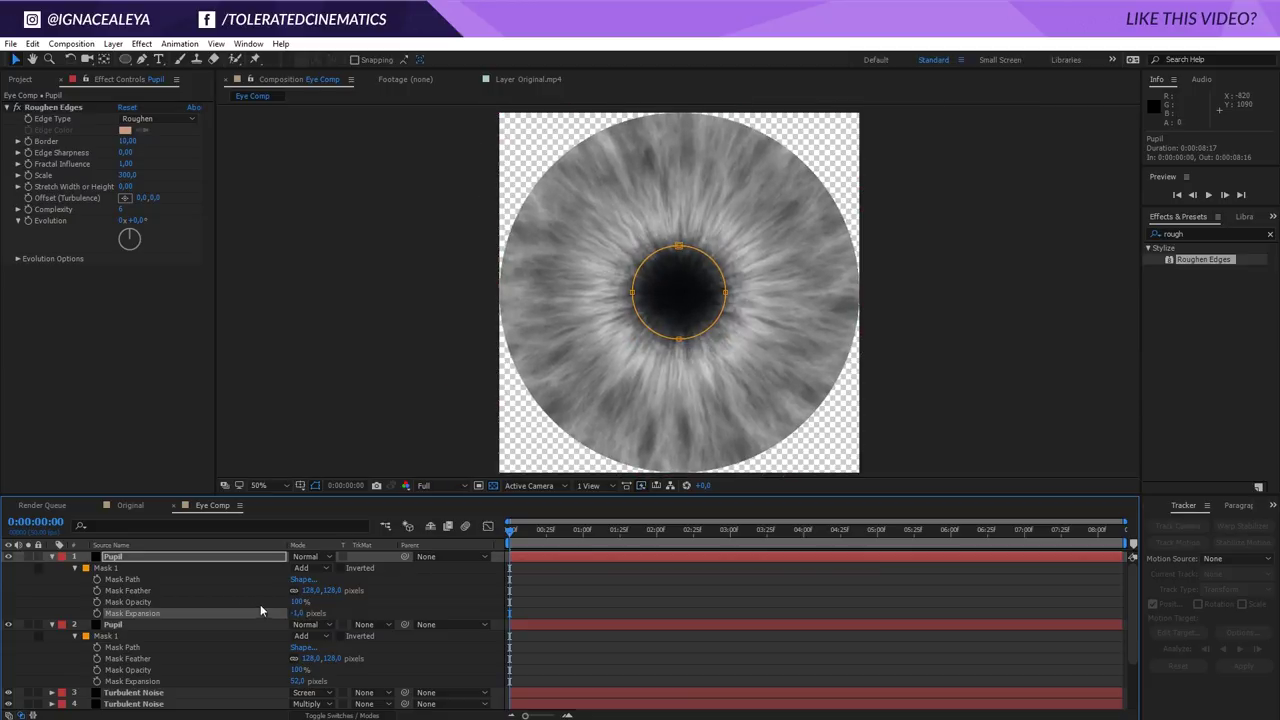
left_click(335, 590)
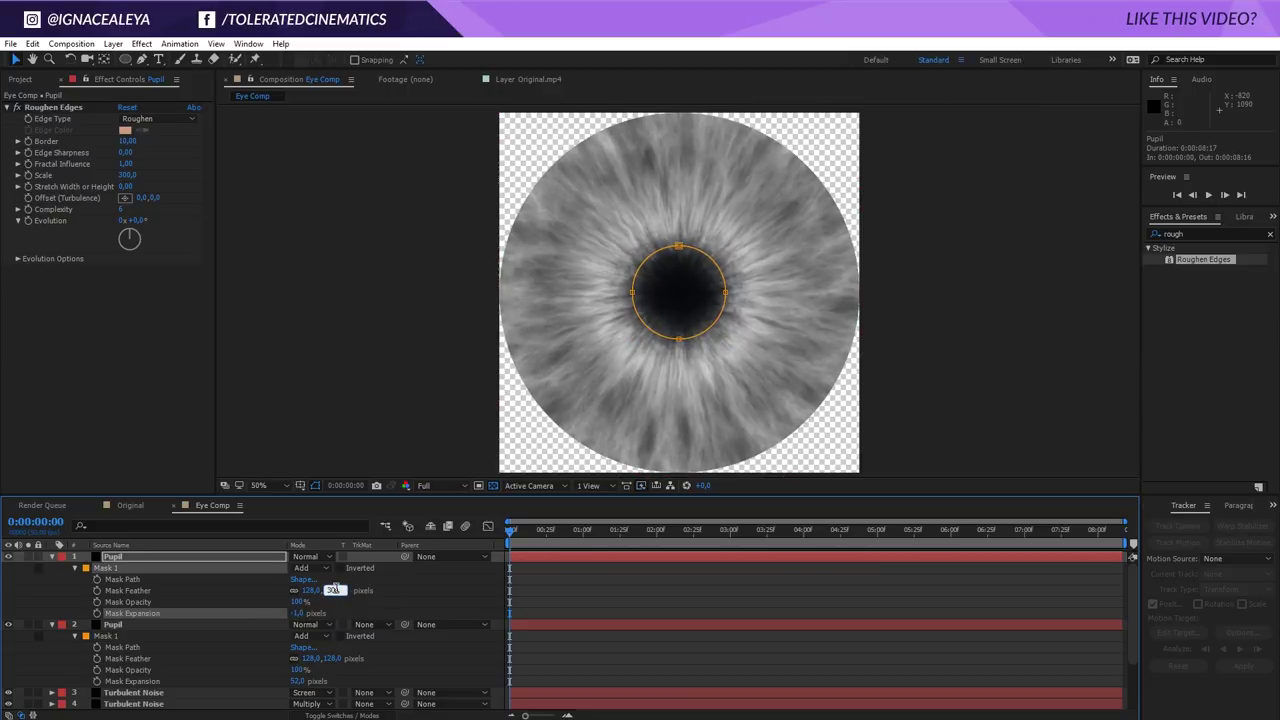
key("Return")
mouse_move(324, 590)
left_mouse_down()
mouse_move(342, 591)
mouse_move(268, 614)
mouse_move(346, 590)
left_mouse_up()
left_click(557, 596)
left_click(619, 578)
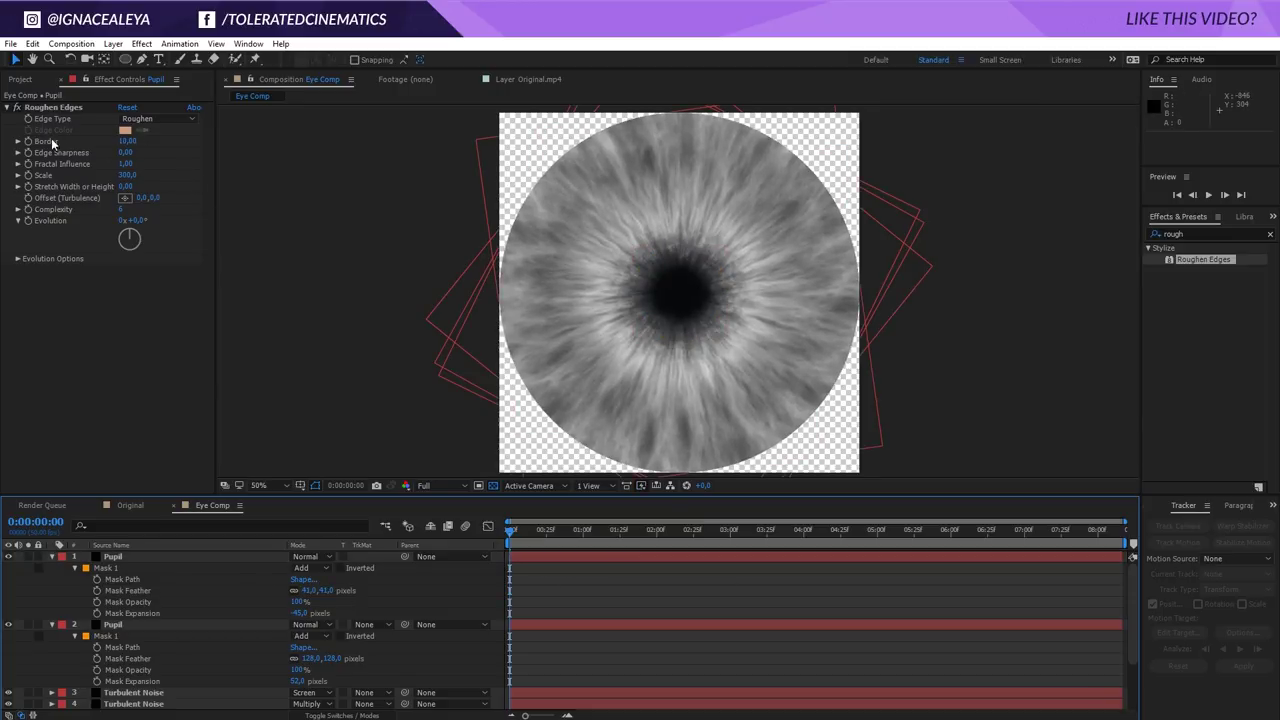
Set the top Pupil copy's Roughen Edges Border to 10.6, Edge Sharpness to 0.05 and Scale to 100
mouse_move(129, 143)
left_mouse_down()
mouse_move(145, 153)
mouse_move(125, 155)
left_mouse_up()
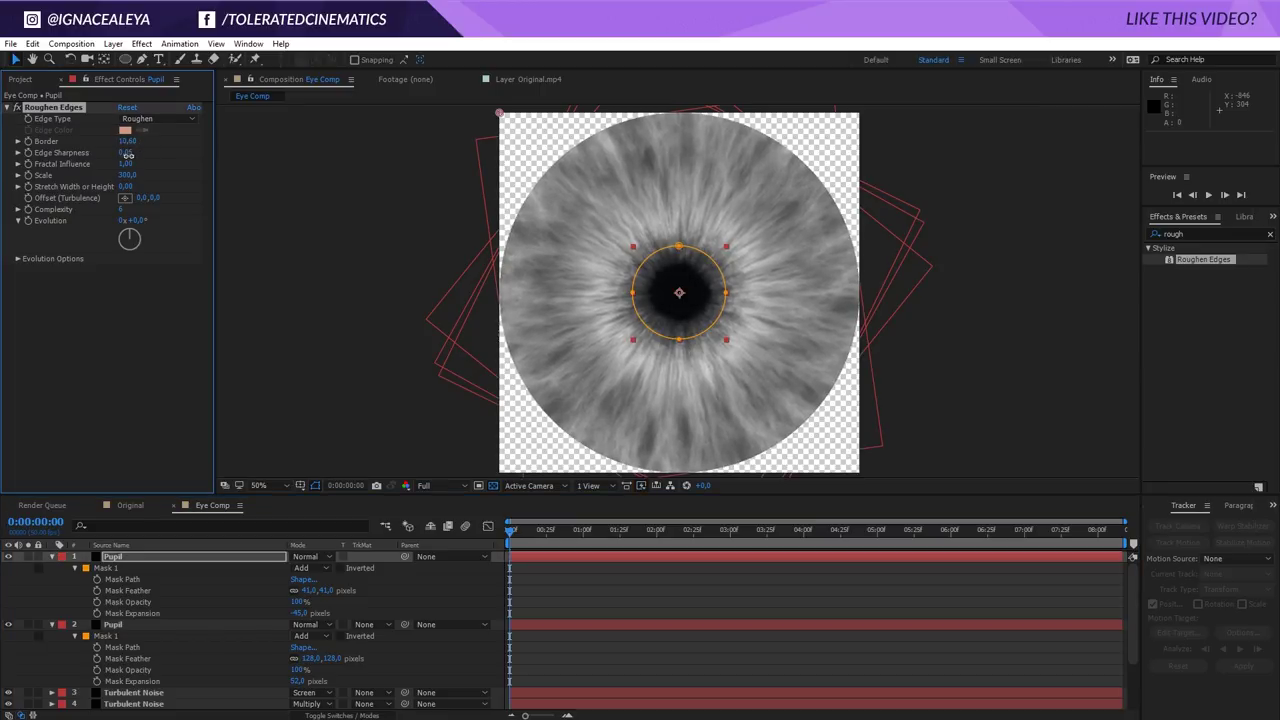
left_click(123, 176)
key("Return")
left_click(565, 592)
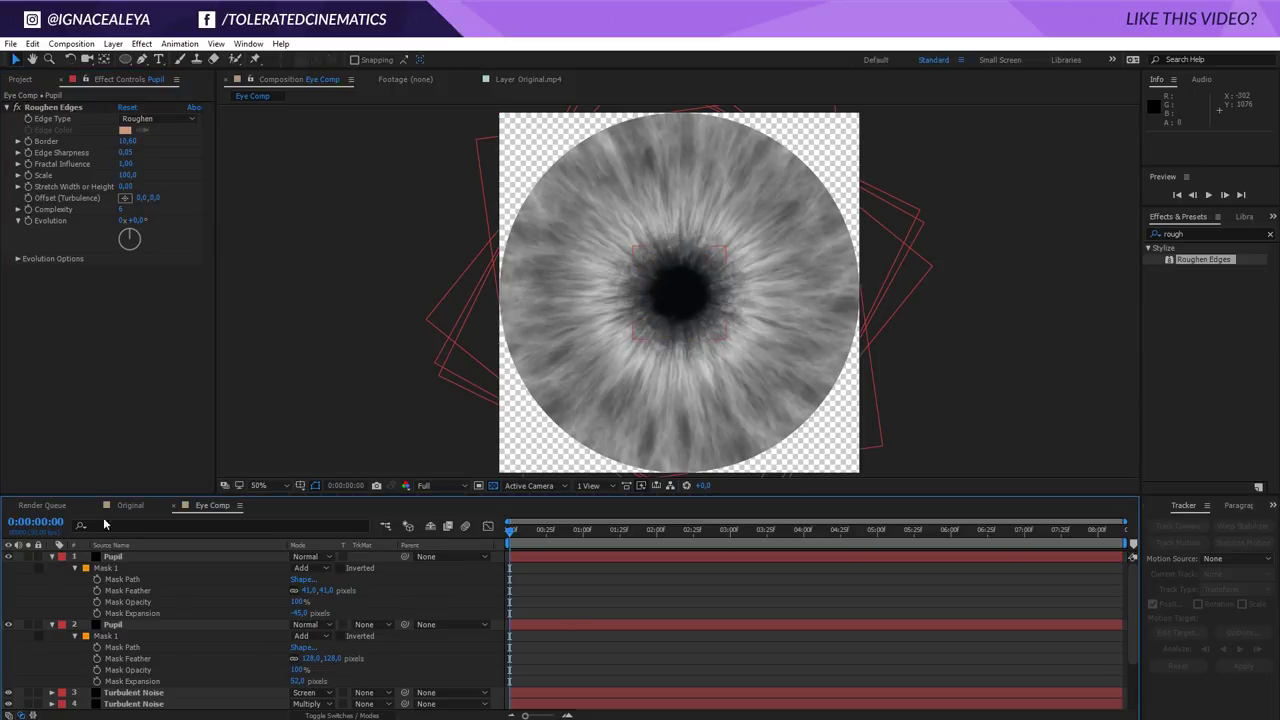
Compare the pupil with Roughen Edges off and on, and hide the transparency grid
left_click(16, 112)
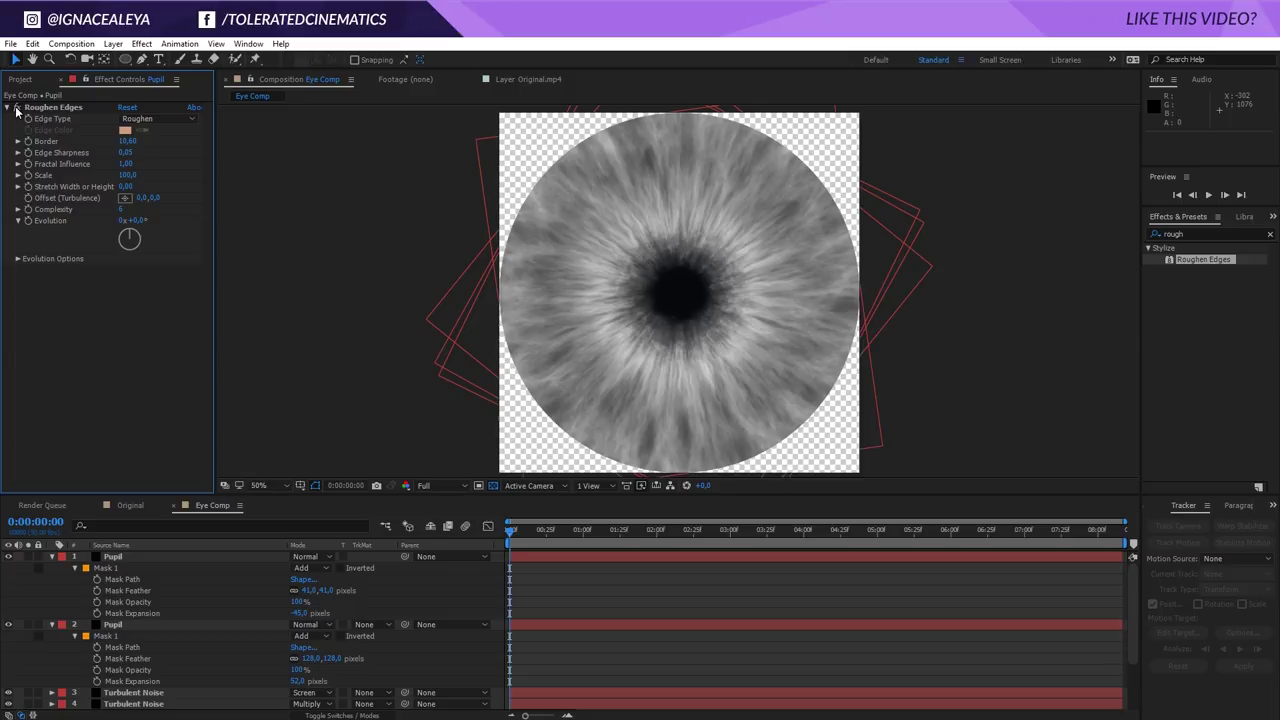
left_click(16, 109)
left_click(16, 109)
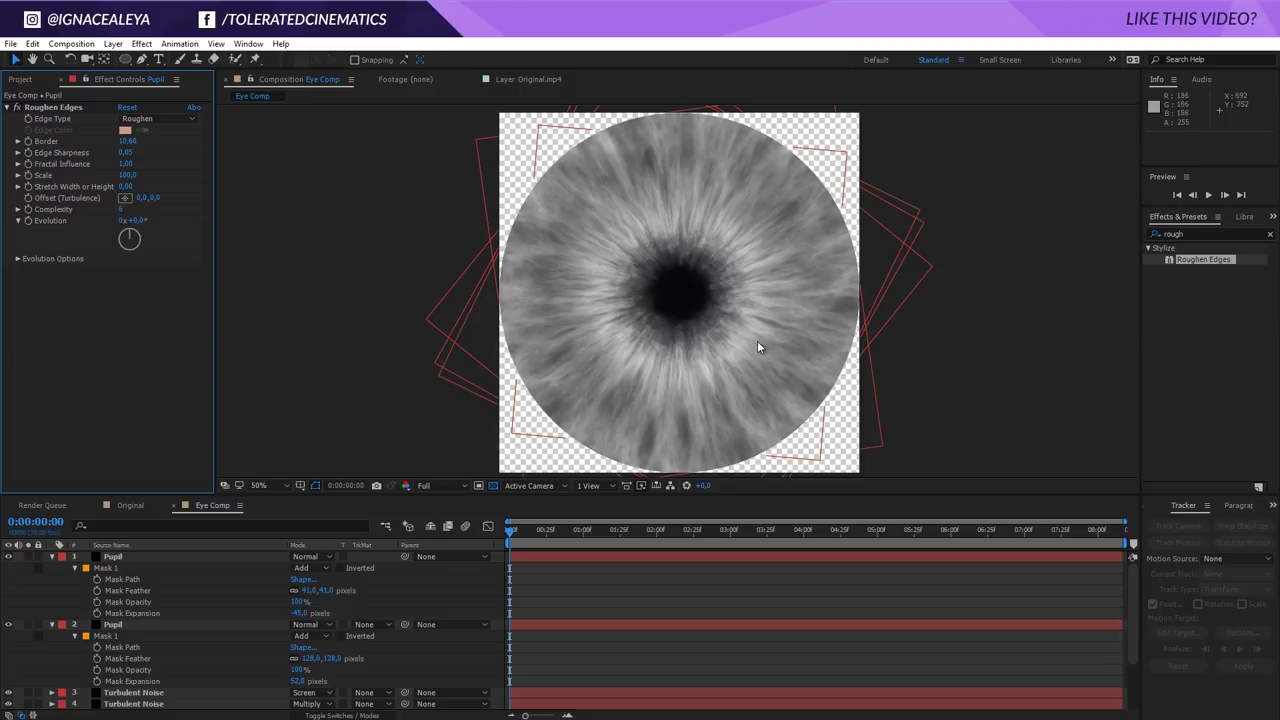
left_click(492, 486)
left_click(624, 578)
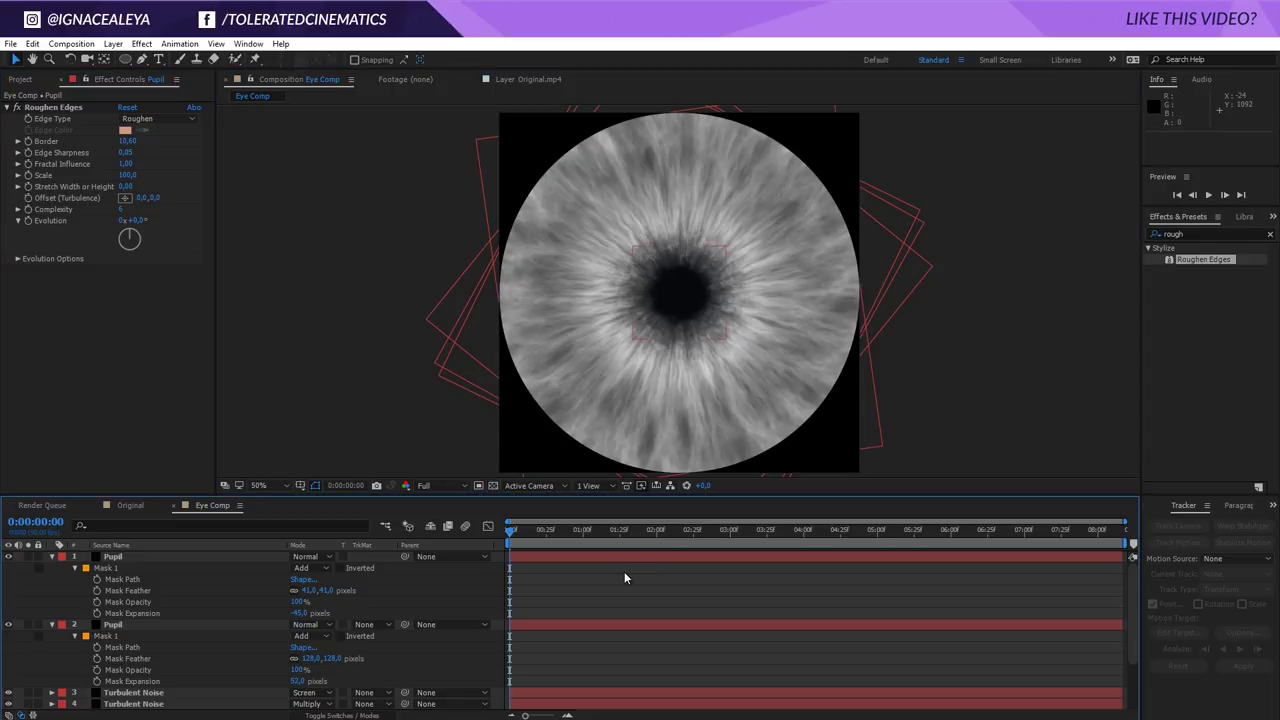
Scale the bottommost Turbulent Noise layer up to 150%
scroll(624, 573, "down", 3)
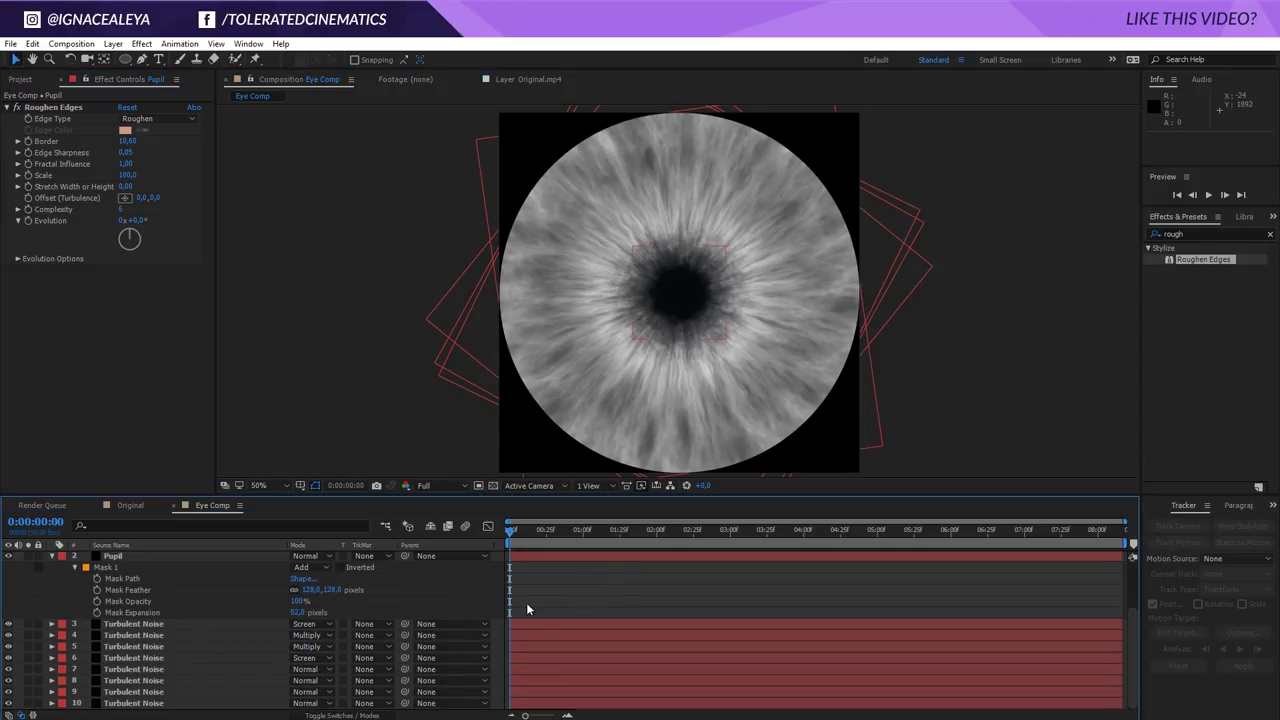
left_click(147, 703)
left_click(149, 681)
left_click(156, 703)
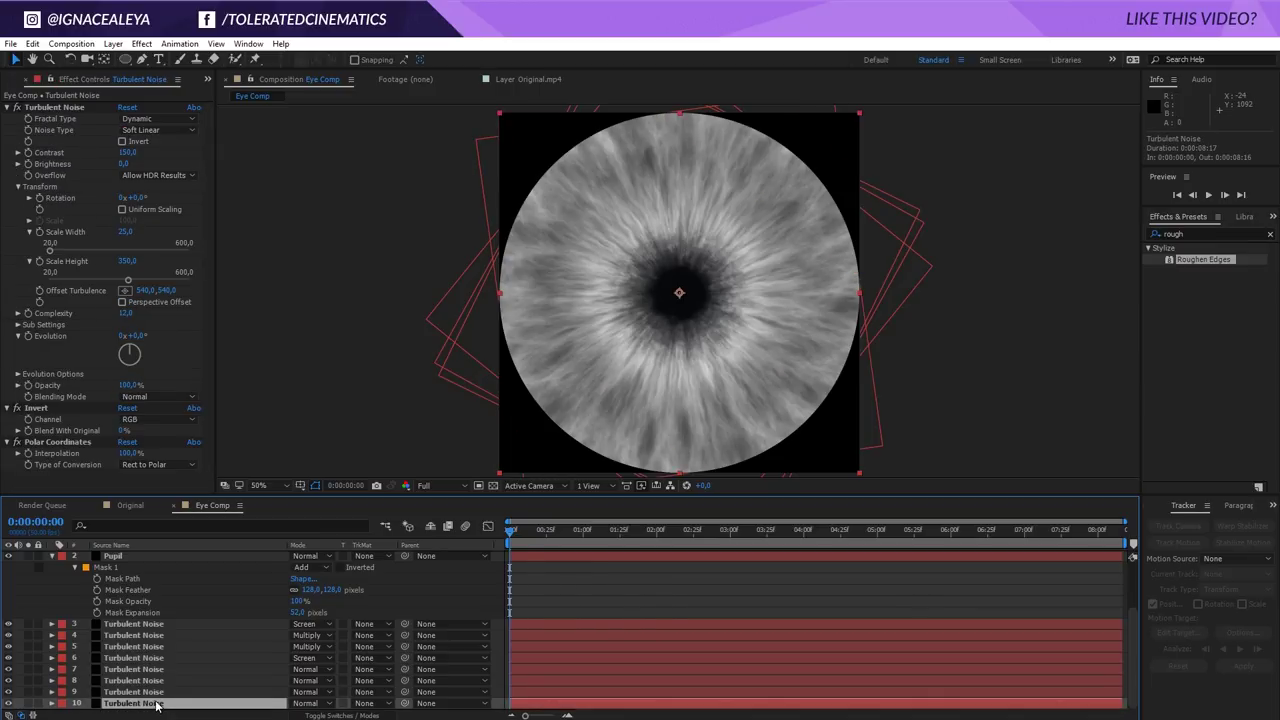
key("s")
left_click_drag(311, 704, 341, 702)
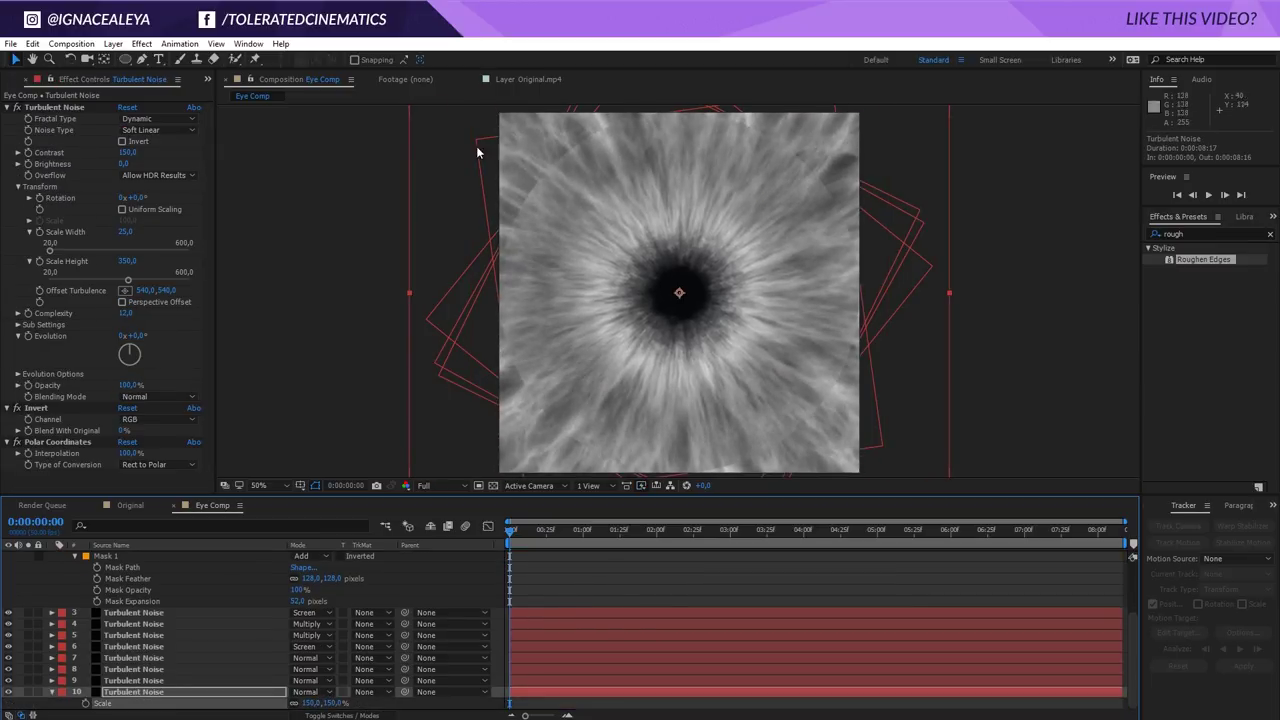
Scale the second-lowest Turbulent Noise layer up to 144%
left_click(170, 682)
key("s")
left_click_drag(309, 692, 340, 691)
left_click(642, 572)
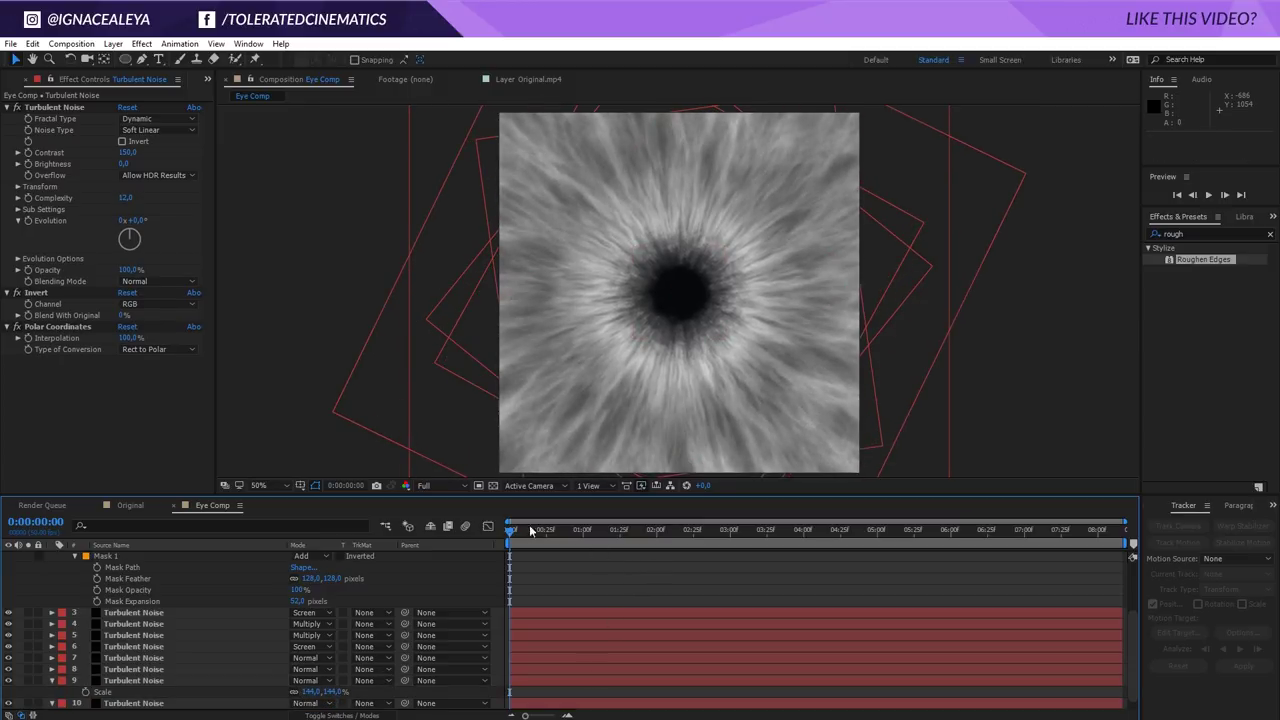
mouse_move(531, 531)
left_mouse_down()
mouse_move(741, 541)
mouse_move(508, 541)
left_mouse_up()
Scale both Pupil layers together down to 72%
scroll(153, 602, "up", 3)
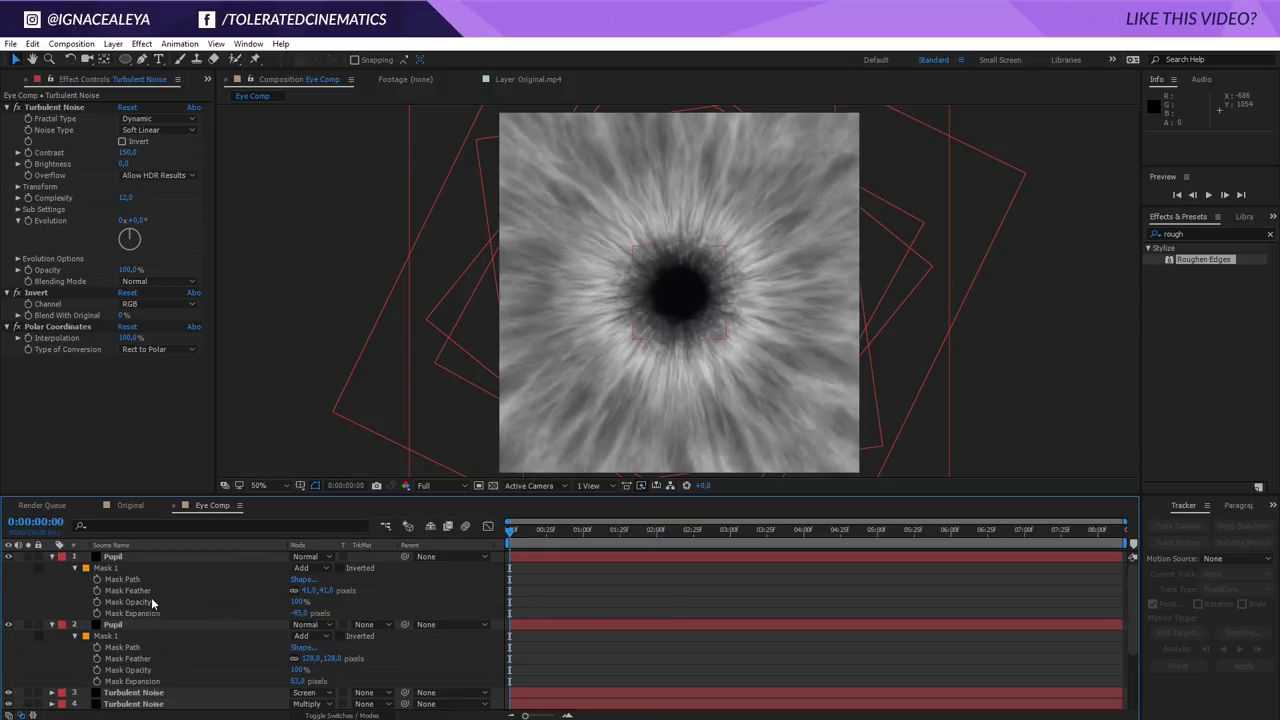
left_click(140, 561)
left_click(113, 622, "shift")
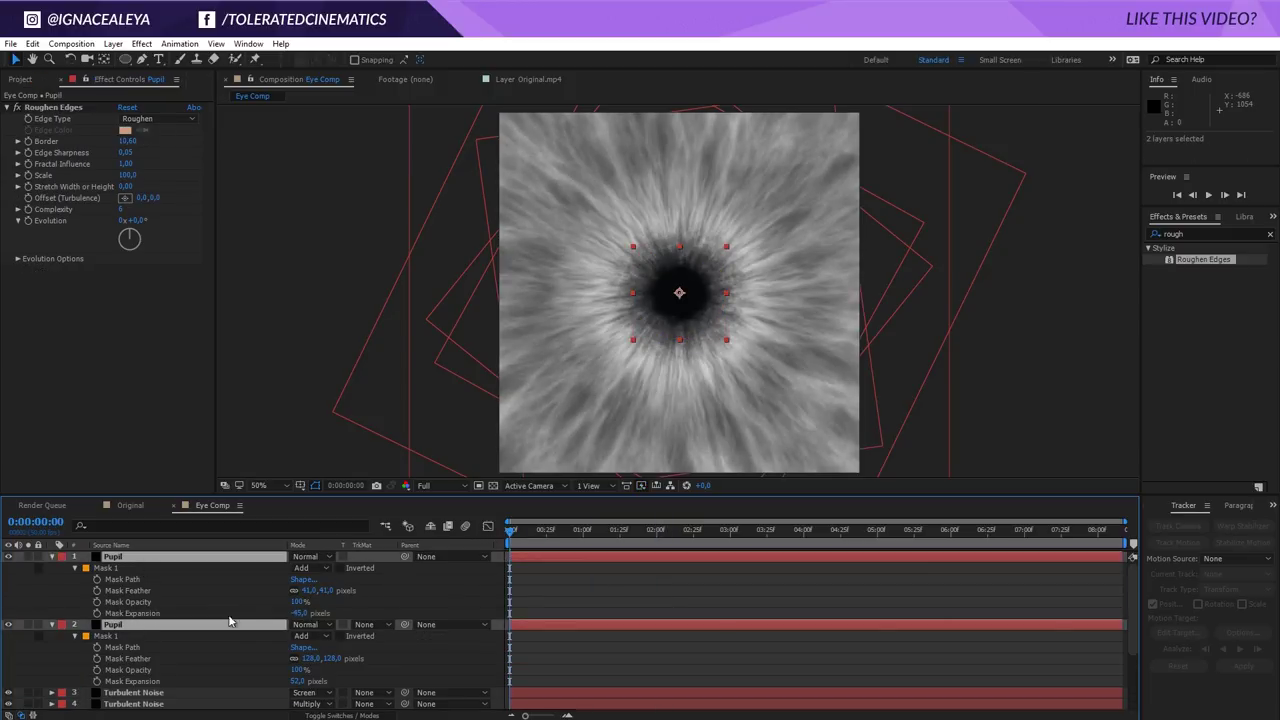
key("s")
left_click_drag(311, 569, 292, 569)
left_click(544, 593)
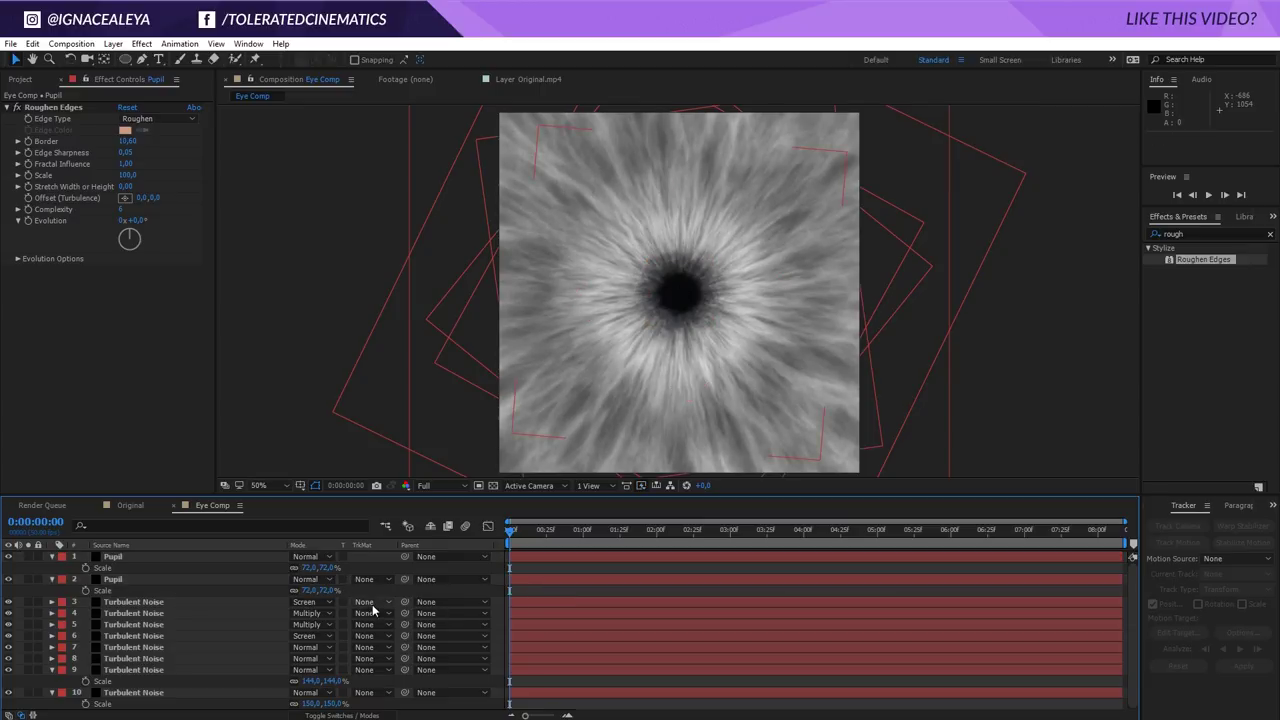
Scale the top three Turbulent Noise layers to 51%, 39% and 85%, from the uppermost down
left_click(160, 603)
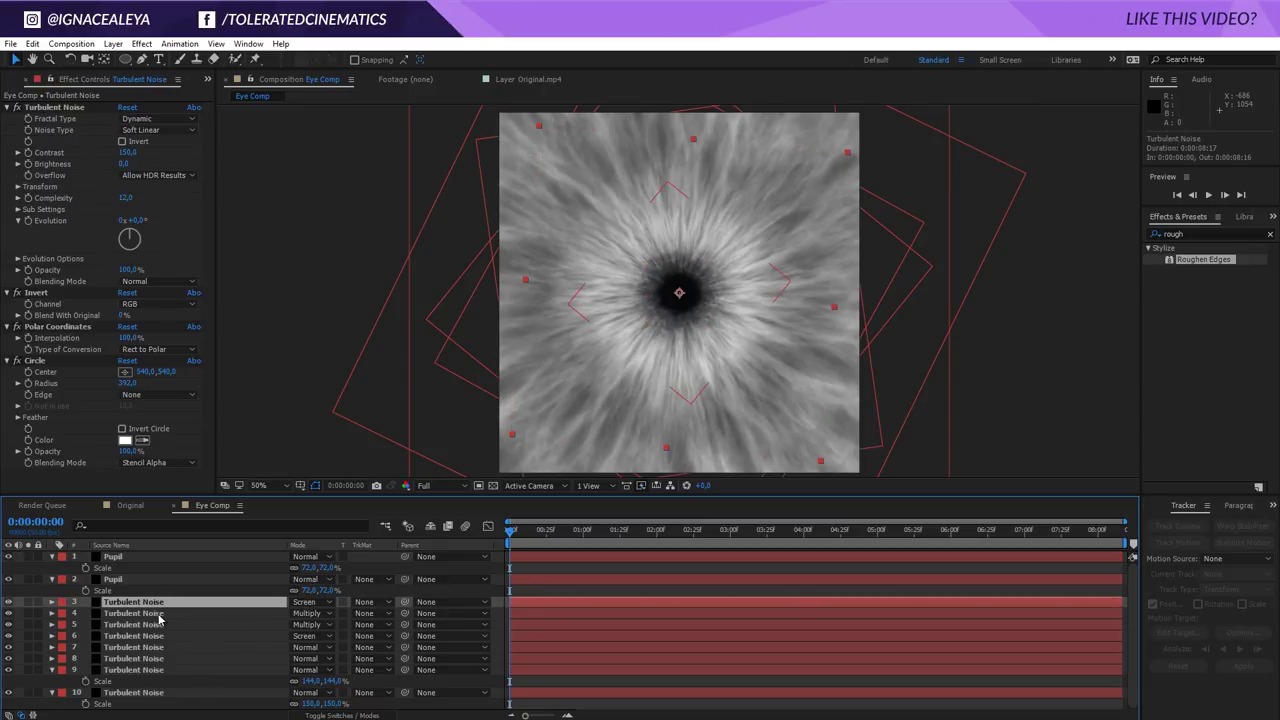
key("s")
mouse_move(306, 614)
left_mouse_down()
mouse_move(281, 614)
mouse_move(307, 637)
mouse_move(301, 660)
left_mouse_up()
left_click(230, 626)
key("s")
left_click(226, 650)
key("s")
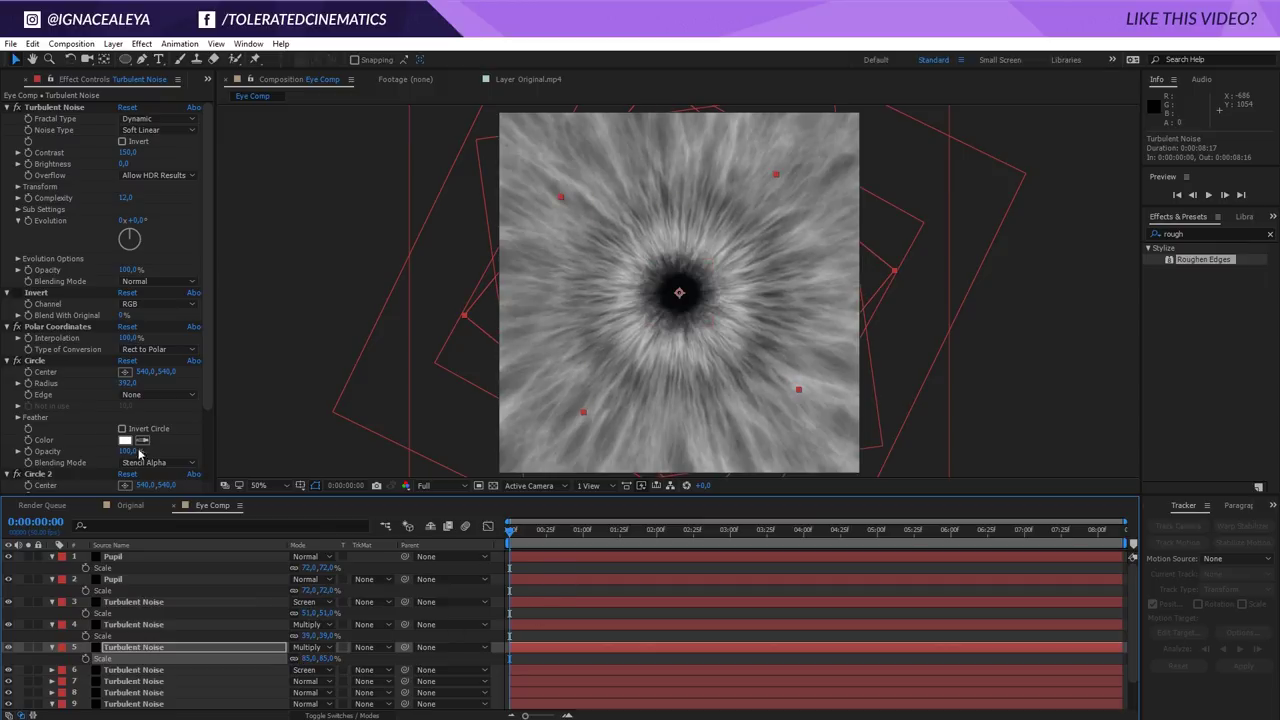
On the third Turbulent Noise layer, set Circle's Radius to 457 and Feather Outer Edge to 103, with Circle 2's Radius at 246
scroll(58, 437, "down", 3)
mouse_move(122, 438)
left_mouse_down()
mouse_move(186, 439)
mouse_move(128, 449)
left_mouse_up()
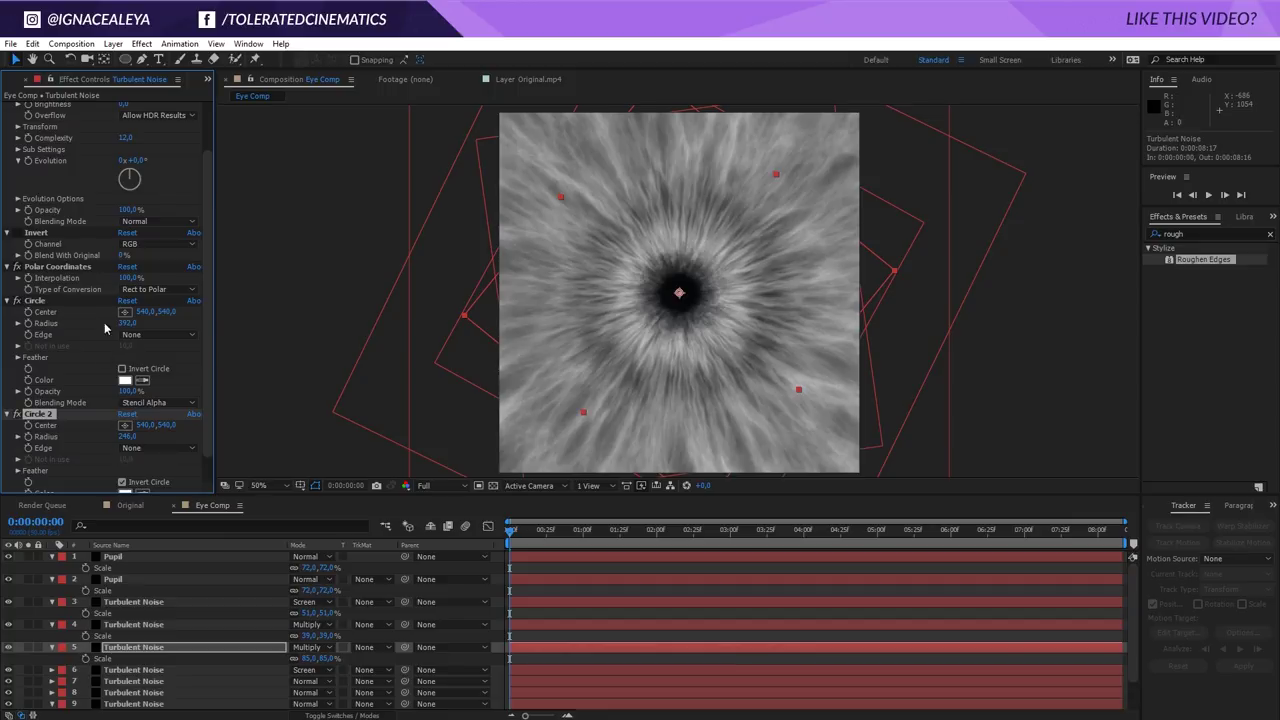
left_click_drag(127, 323, 172, 326)
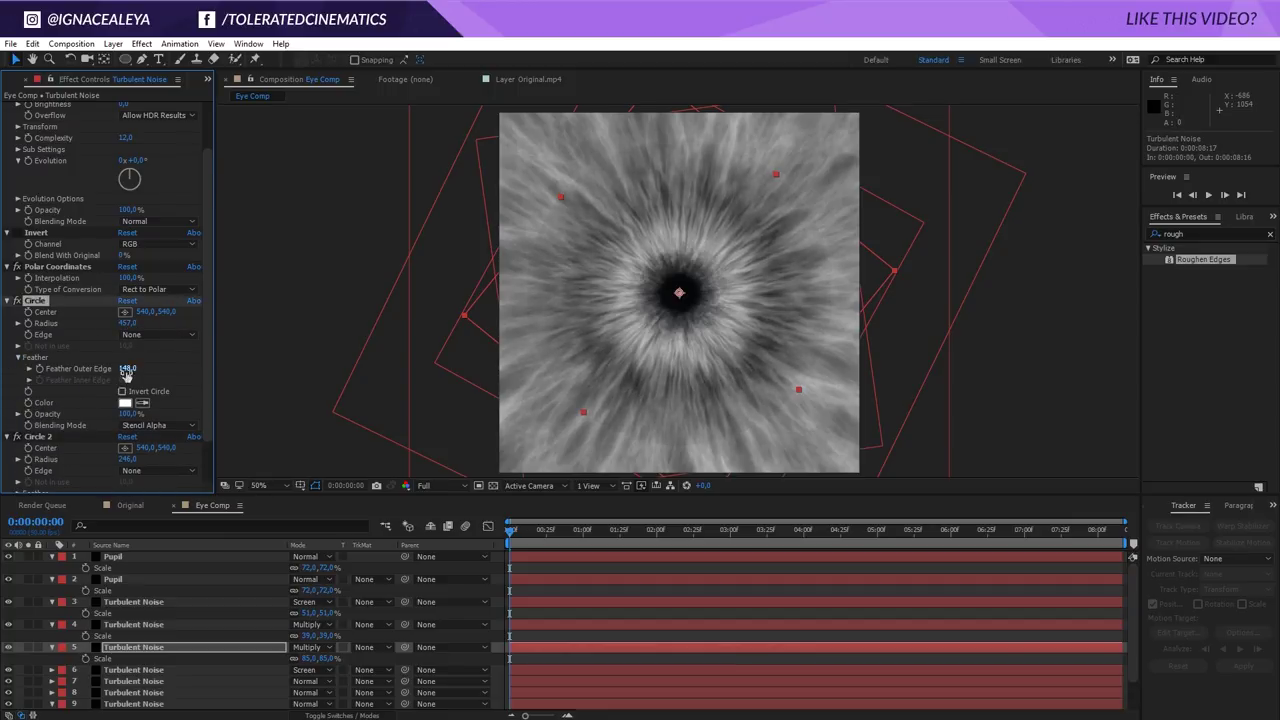
mouse_move(127, 371)
left_mouse_down()
mouse_move(186, 375)
mouse_move(130, 382)
left_mouse_up()
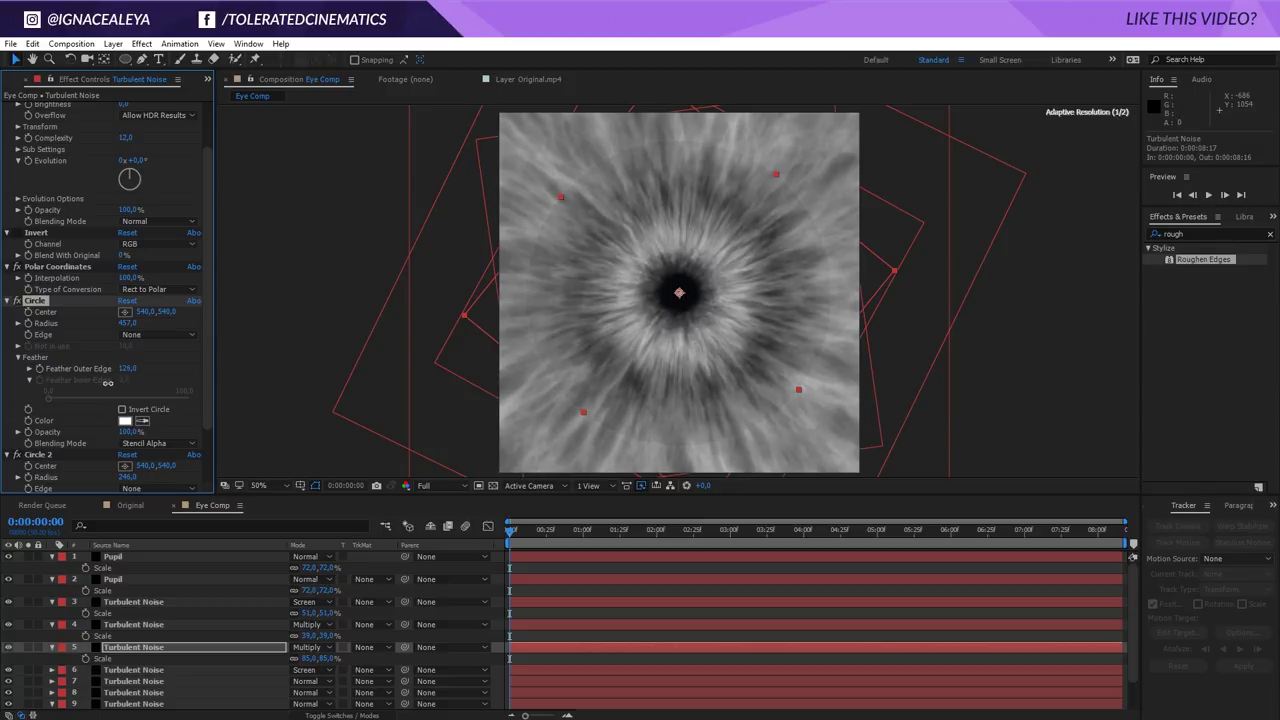
left_click(592, 566)
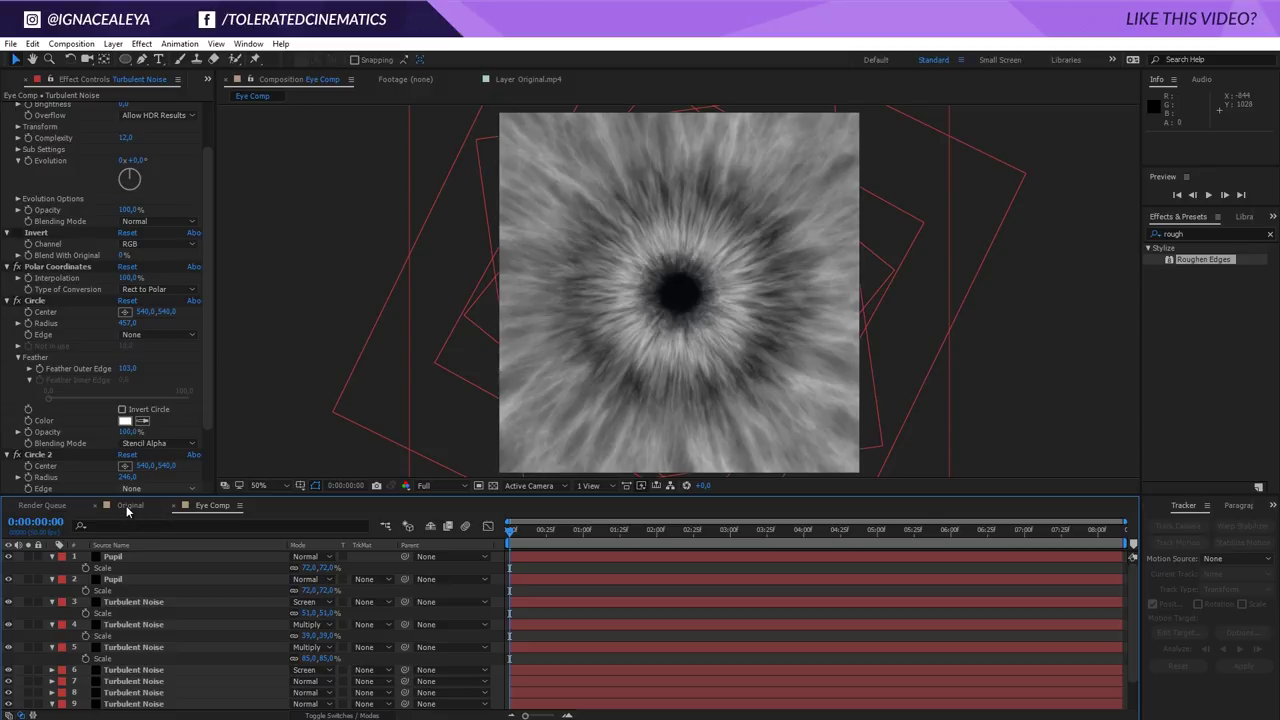
Open the Original composition, go to its last frame and add Eye Comp above the Pupil 1 null
left_click(127, 506)
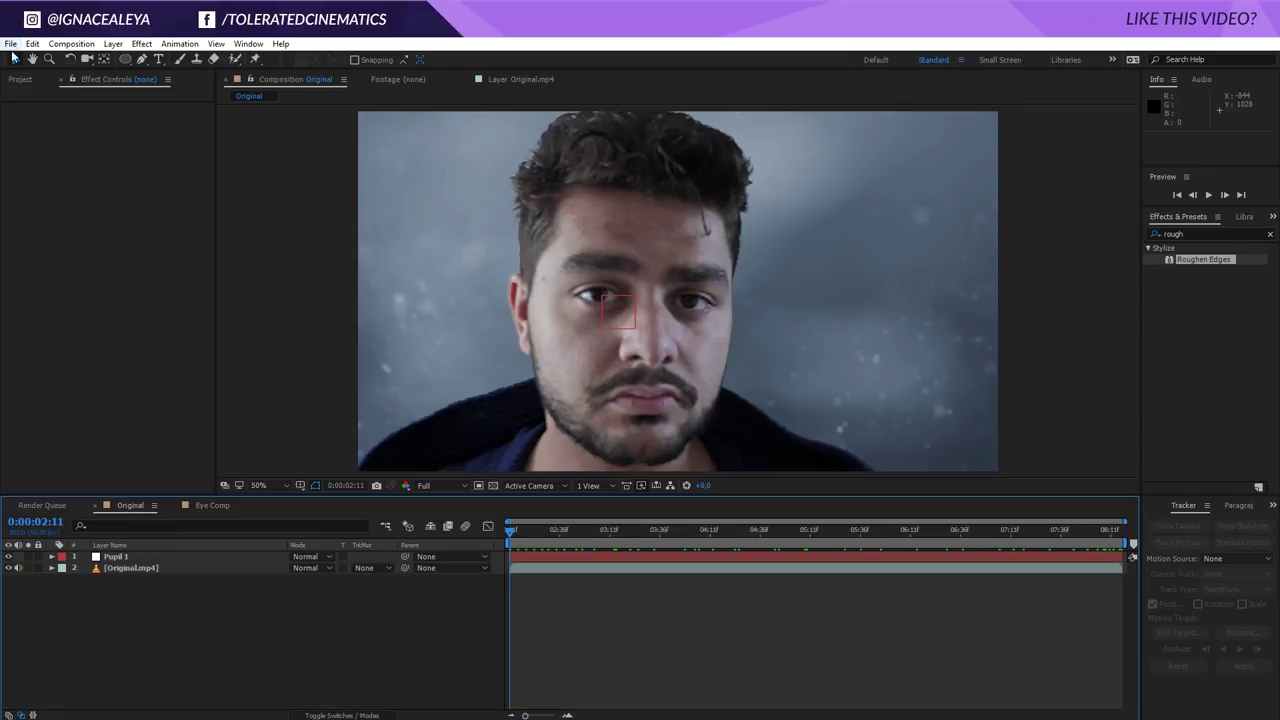
left_click_drag(566, 537, 1272, 506)
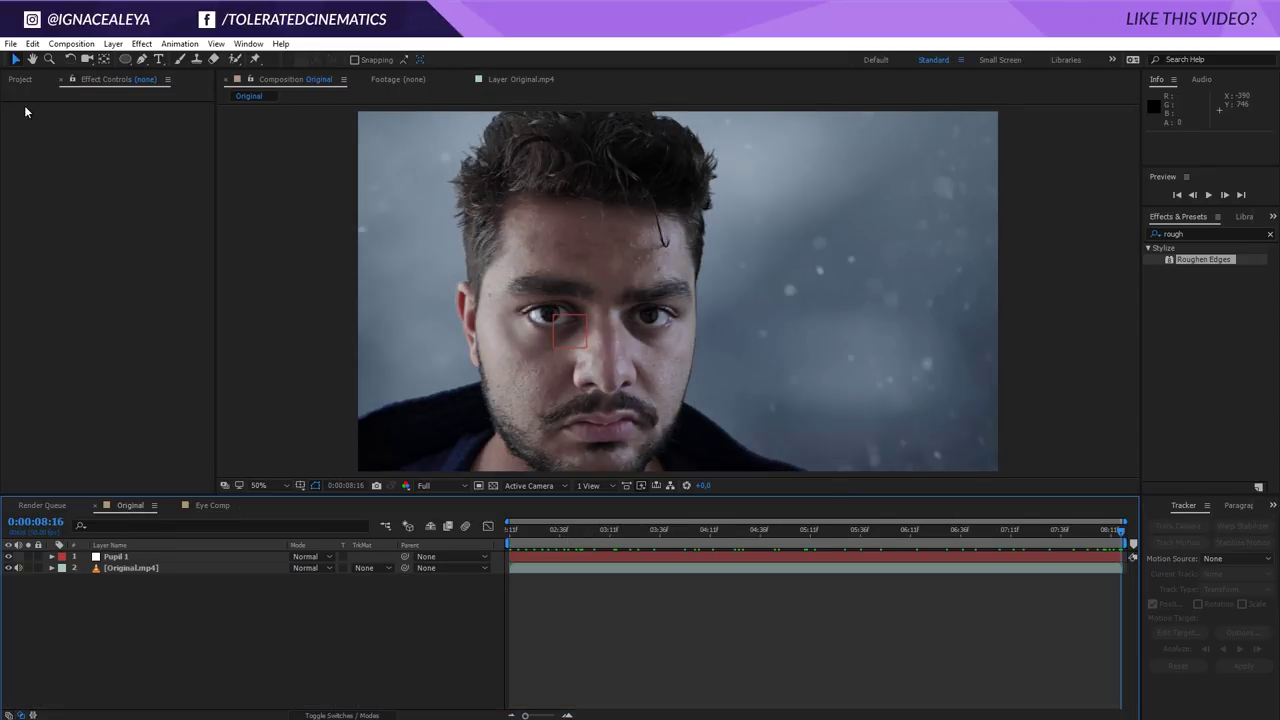
left_click(25, 82)
left_click_drag(46, 203, 132, 560)
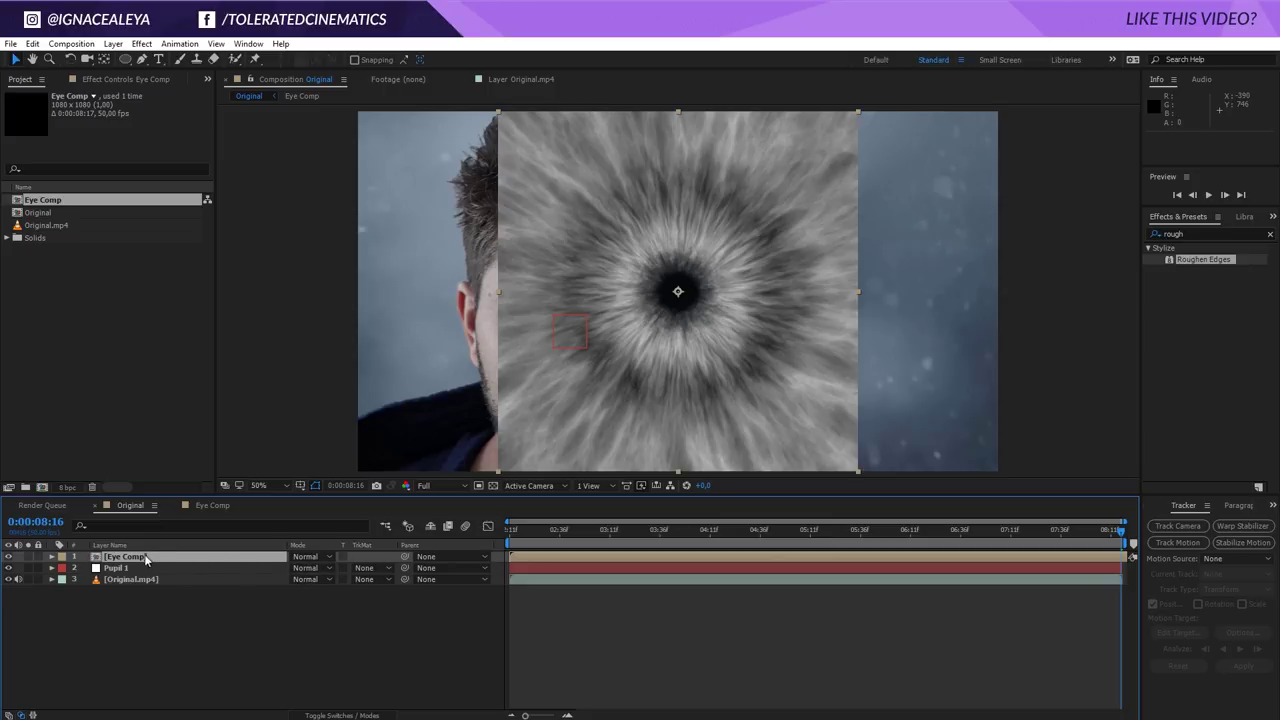
Scale the Eye Comp layer to 42% and place it over the tracked eye
key("s")
left_click_drag(310, 568, 271, 568)
scroll(468, 374, "up", 1)
key("space")
left_click_drag(469, 375, 614, 345)
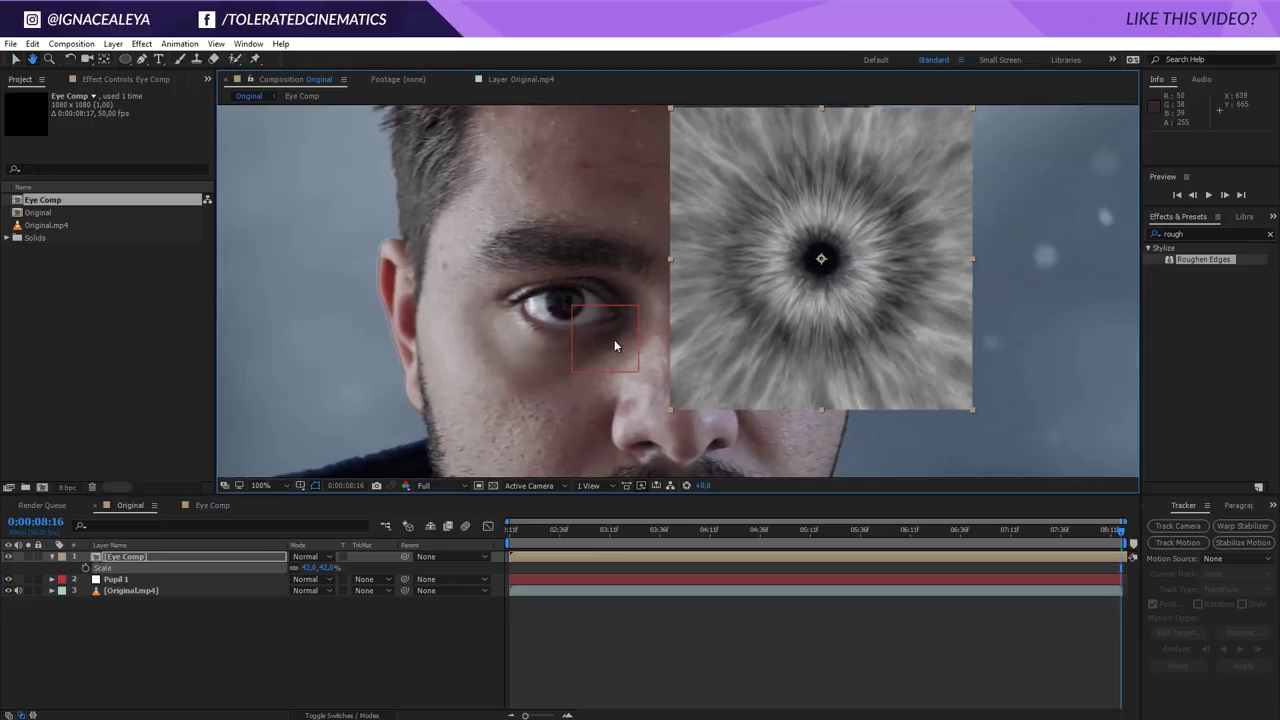
left_click_drag(850, 291, 589, 344)
scroll(589, 344, "up", 1)
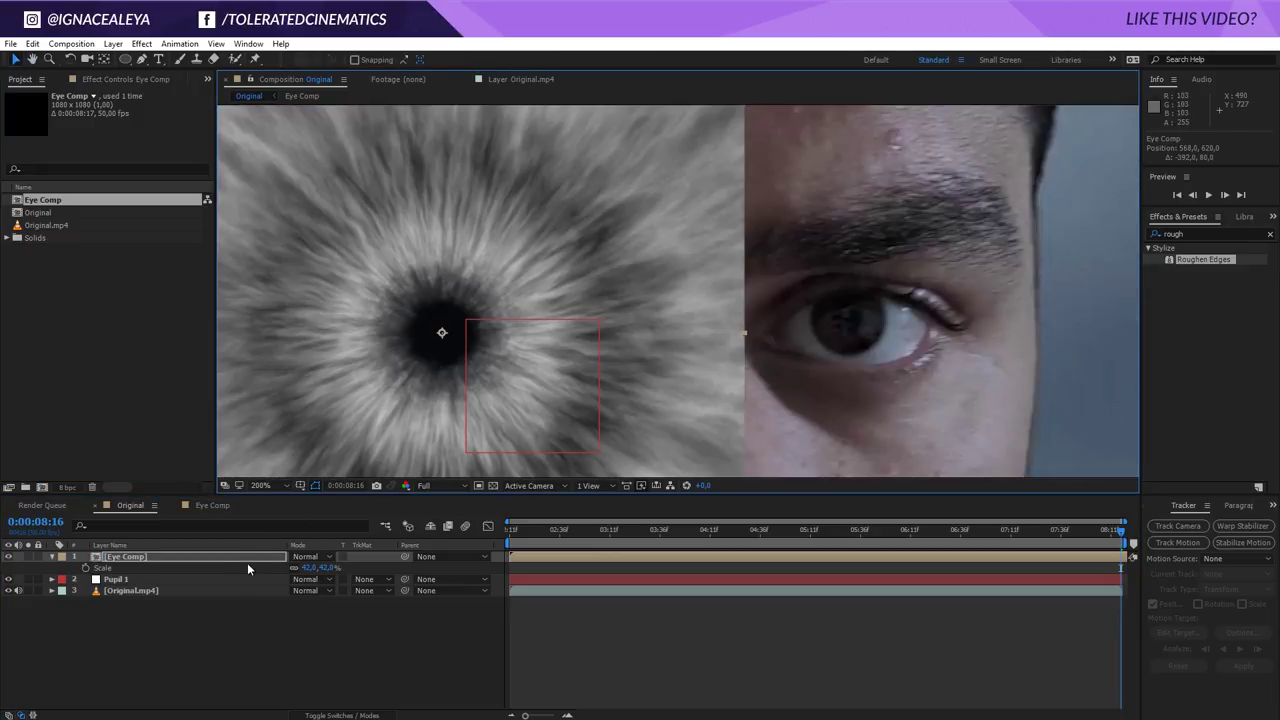
Set Eye Comp to 50% opacity and 25% scale, and align its centre with the tracked pupil
key("t")
left_click(300, 569)
type("50")
key("Return")
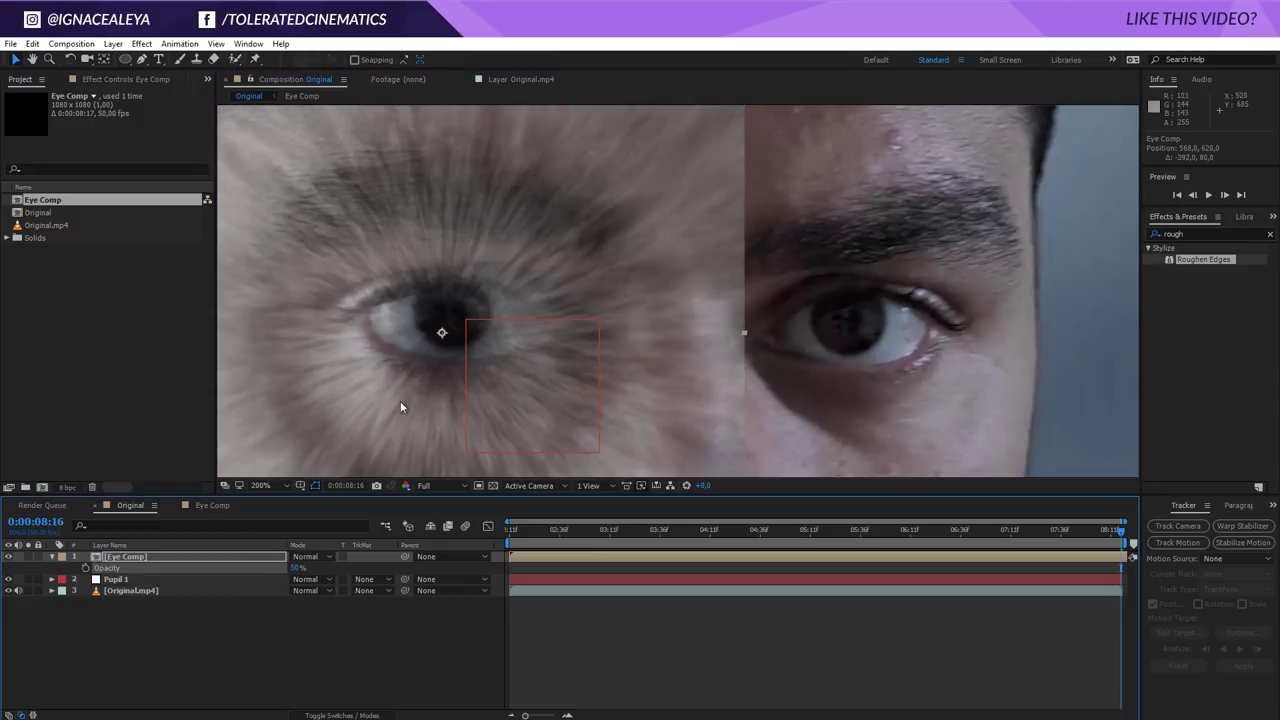
left_click(252, 557)
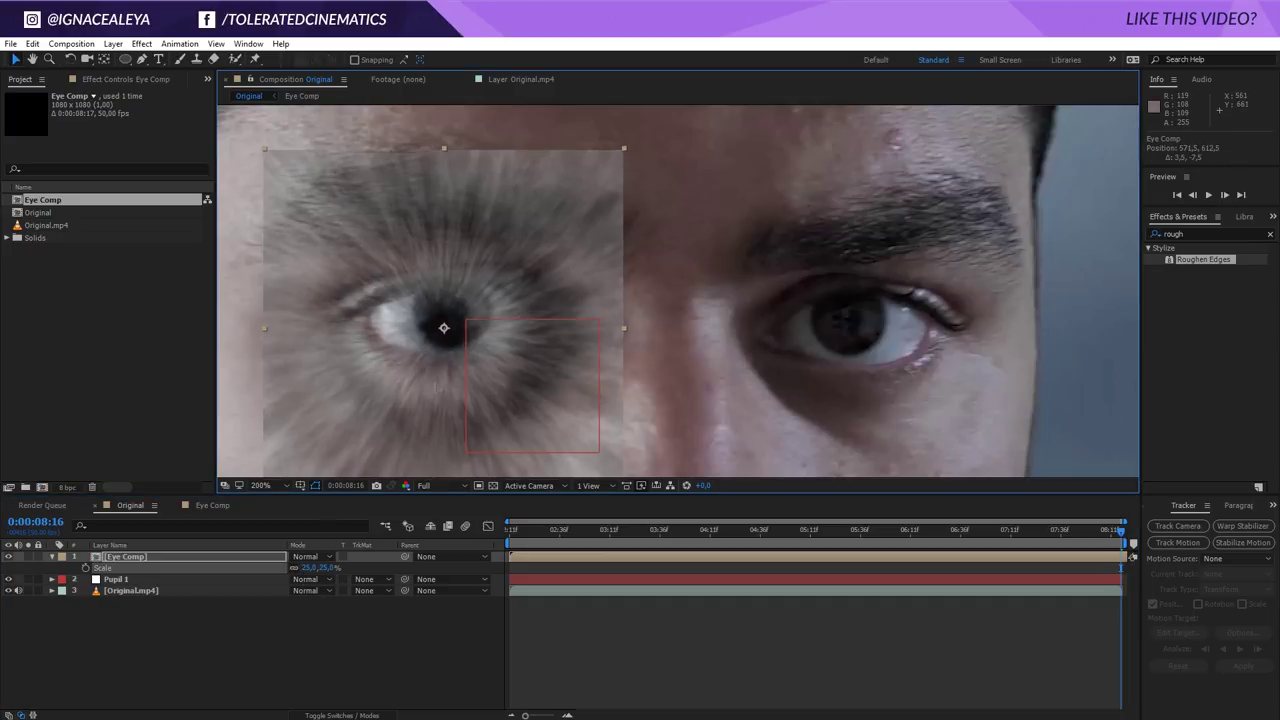
left_click_drag(433, 395, 442, 382)
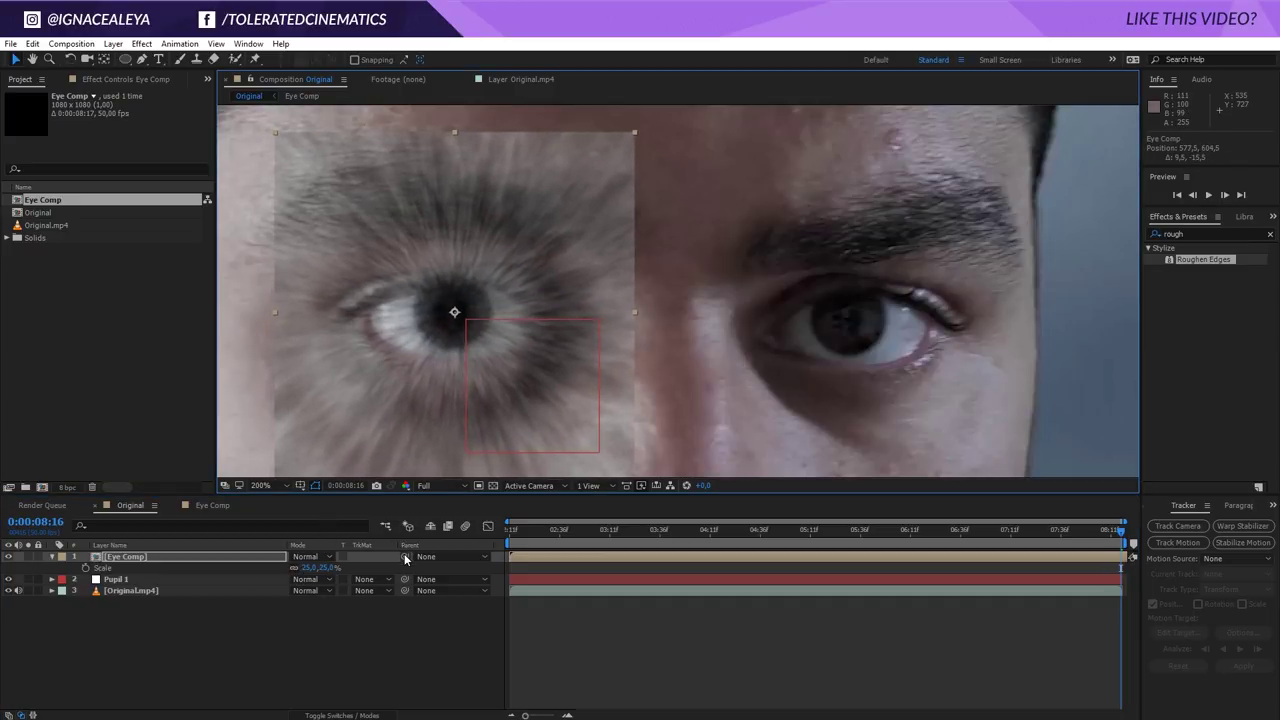
Parent Eye Comp to the Pupil 1 null and set its opacity to 100%
left_click_drag(405, 556, 135, 582)
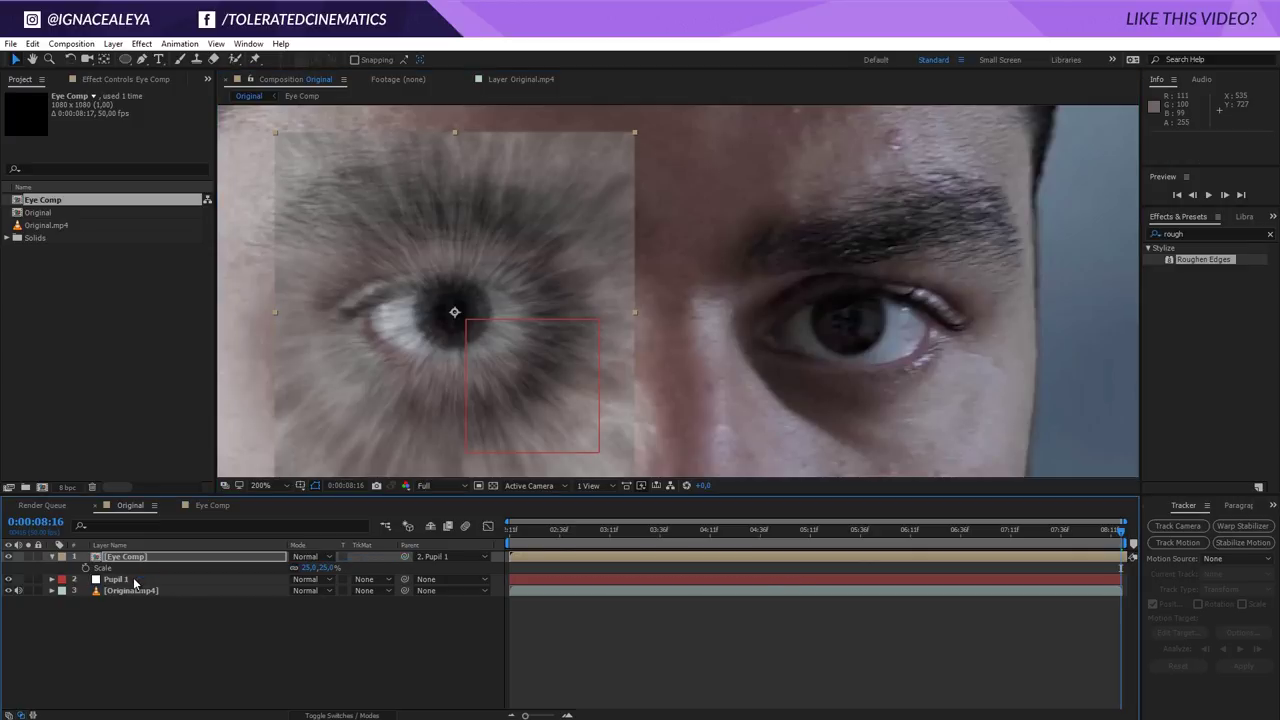
left_click(263, 557)
key("t")
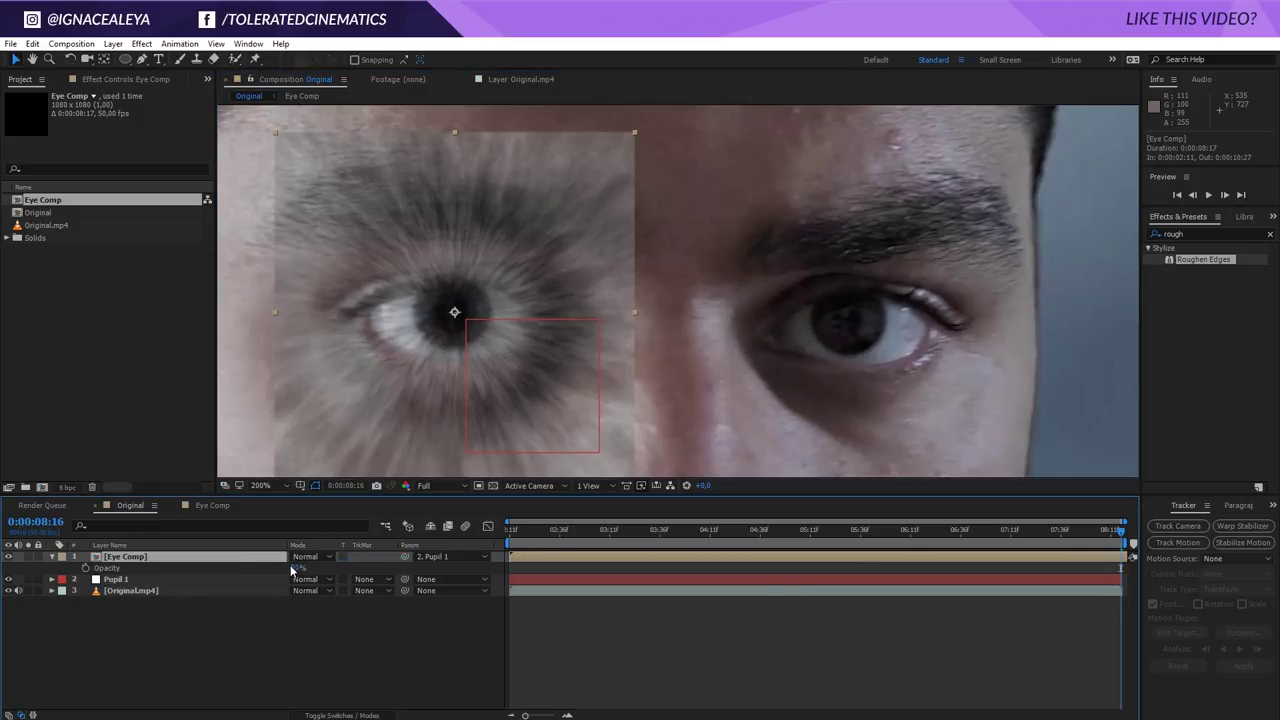
left_click_drag(296, 568, 480, 562)
left_click(346, 647)
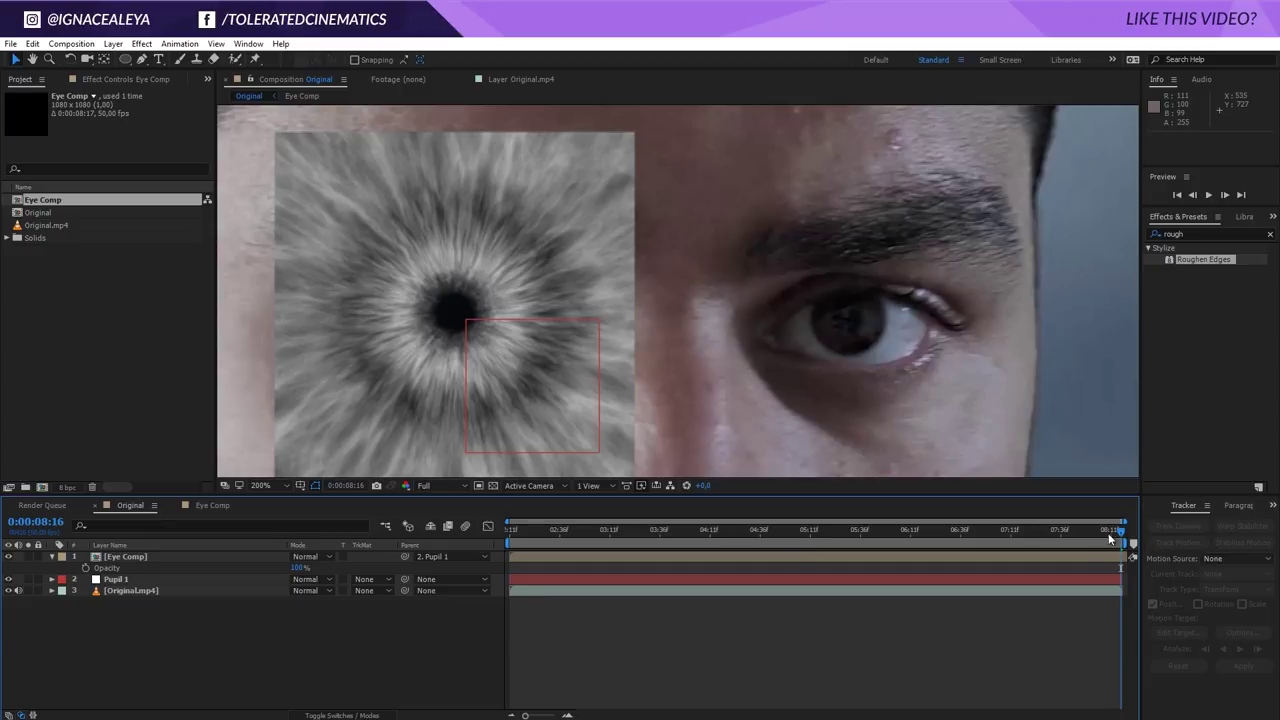
left_click_drag(1022, 534, 1216, 534)
Add a black 1920 x 1080 solid named Matte, and hide the Matte and Eye Comp layers
right_click(243, 641)
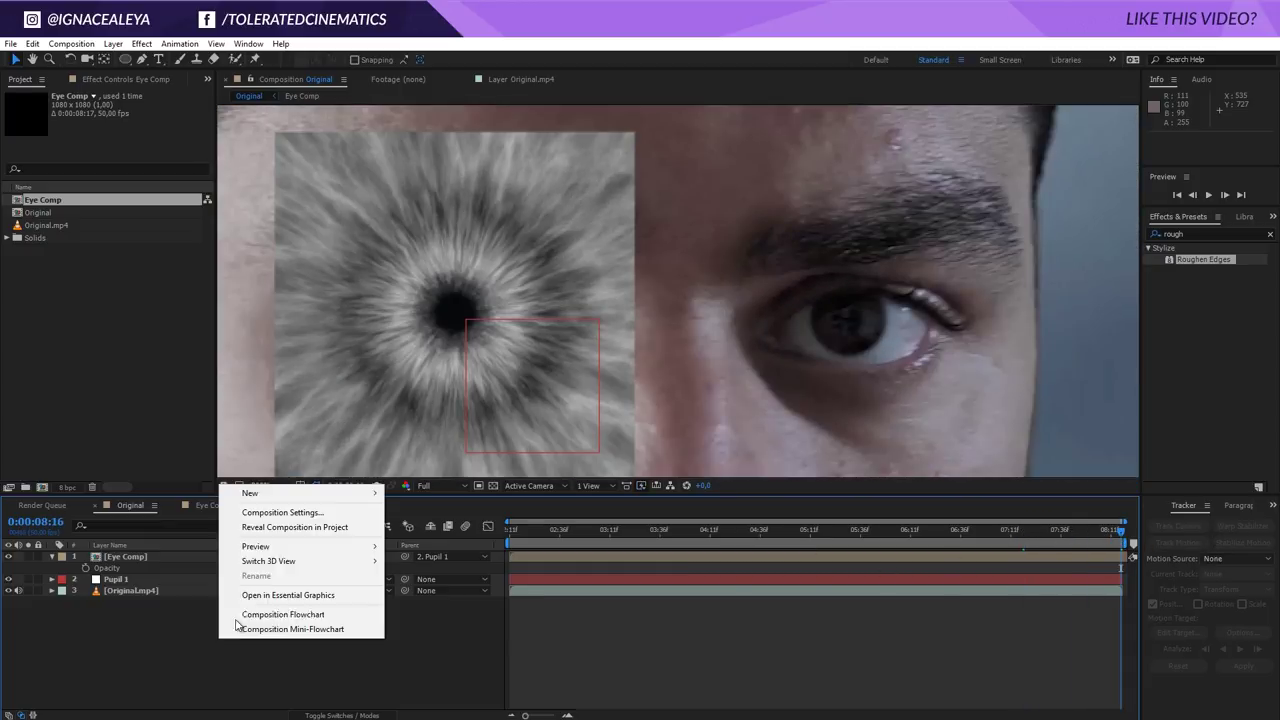
mouse_move(266, 496)
left_click(108, 528)
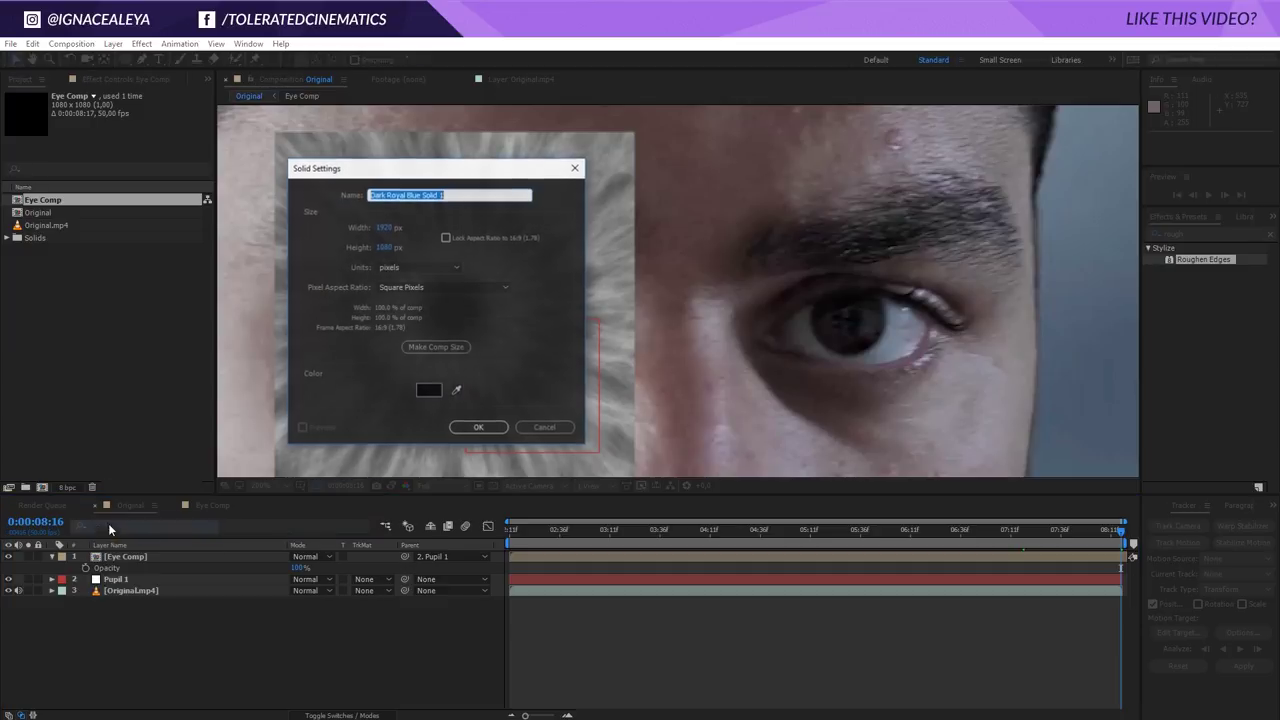
type("L")
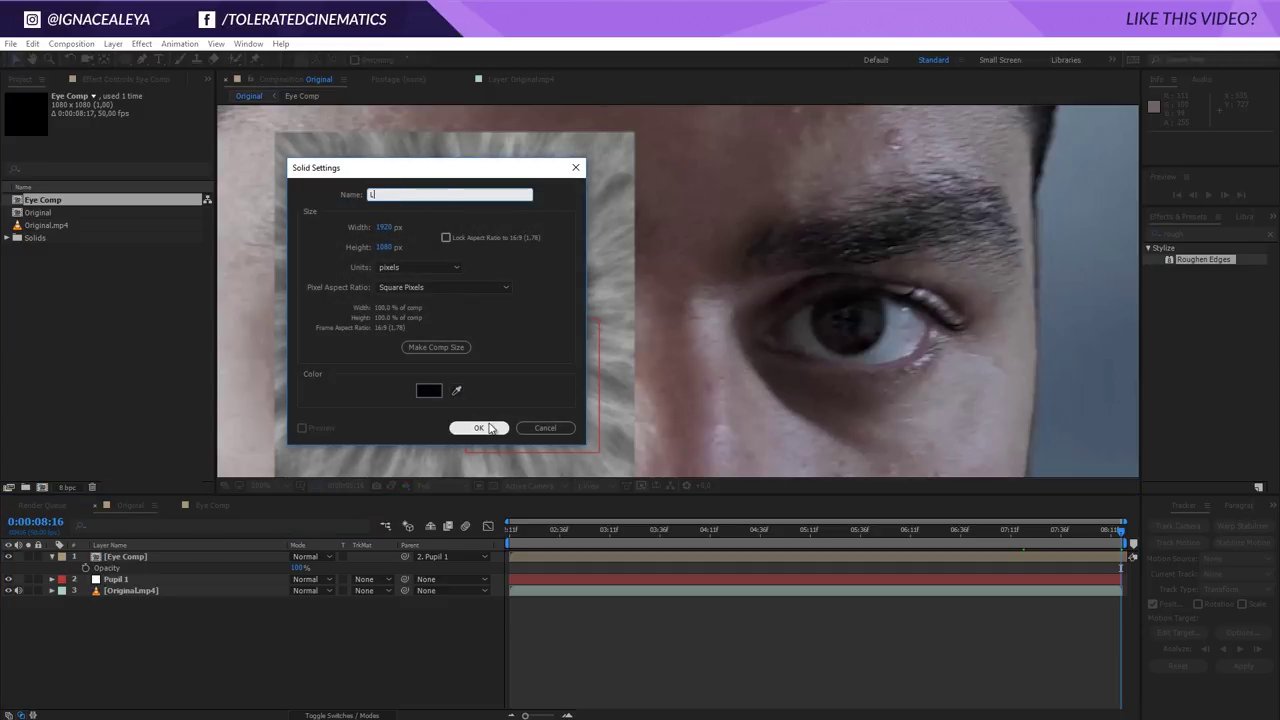
type("atte")
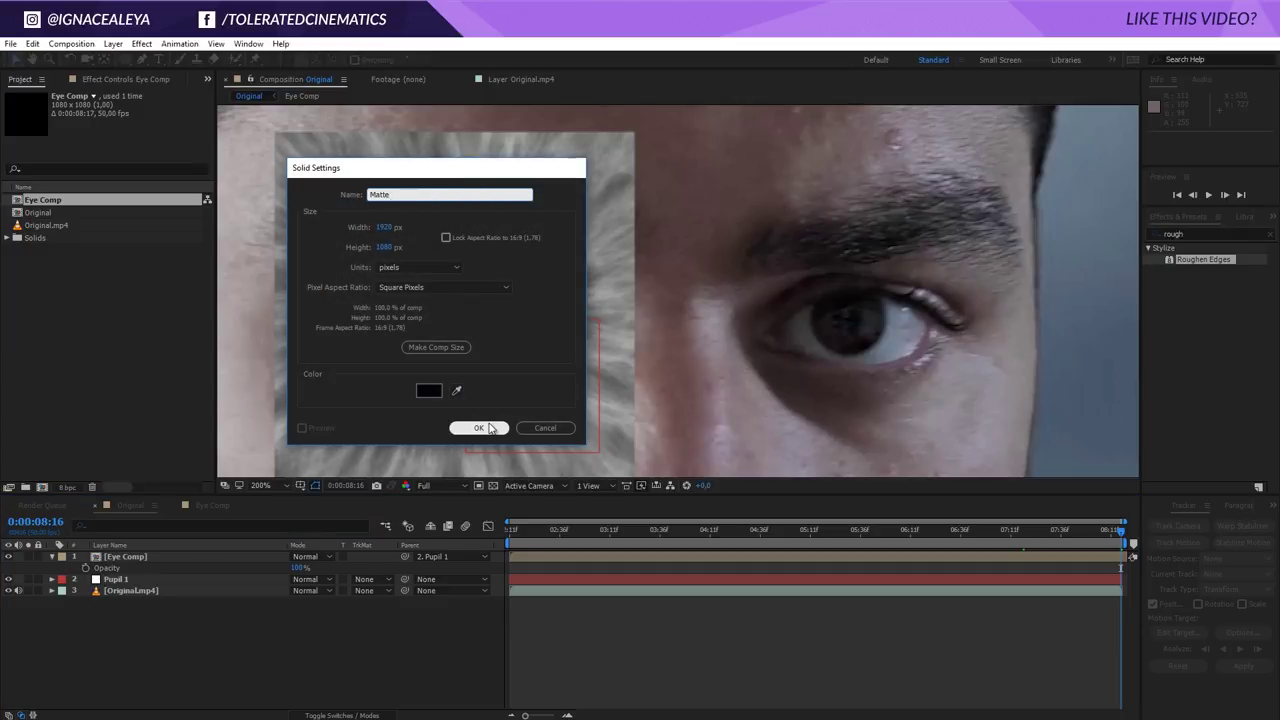
left_click(489, 428)
left_click(9, 568)
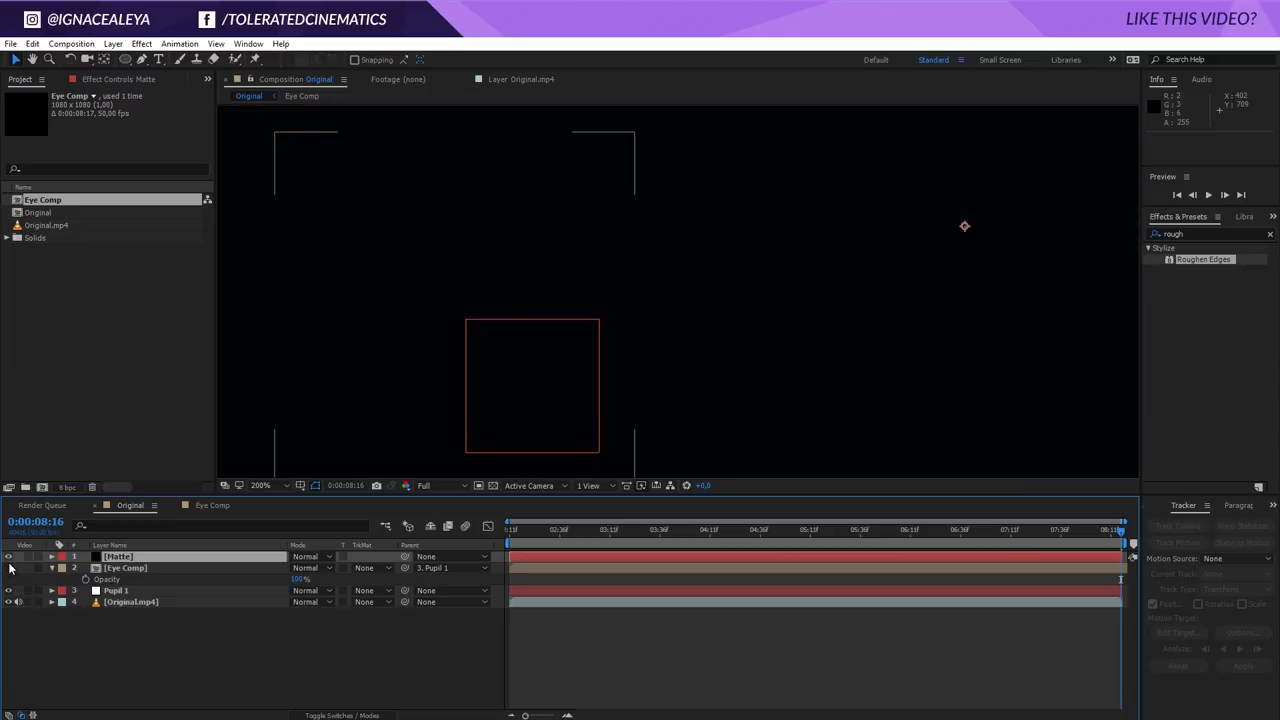
left_click(9, 557)
Draw a closed four-point curved Pen mask on the Matte layer around the visible eyeball of the tracked eye
left_click(145, 558)
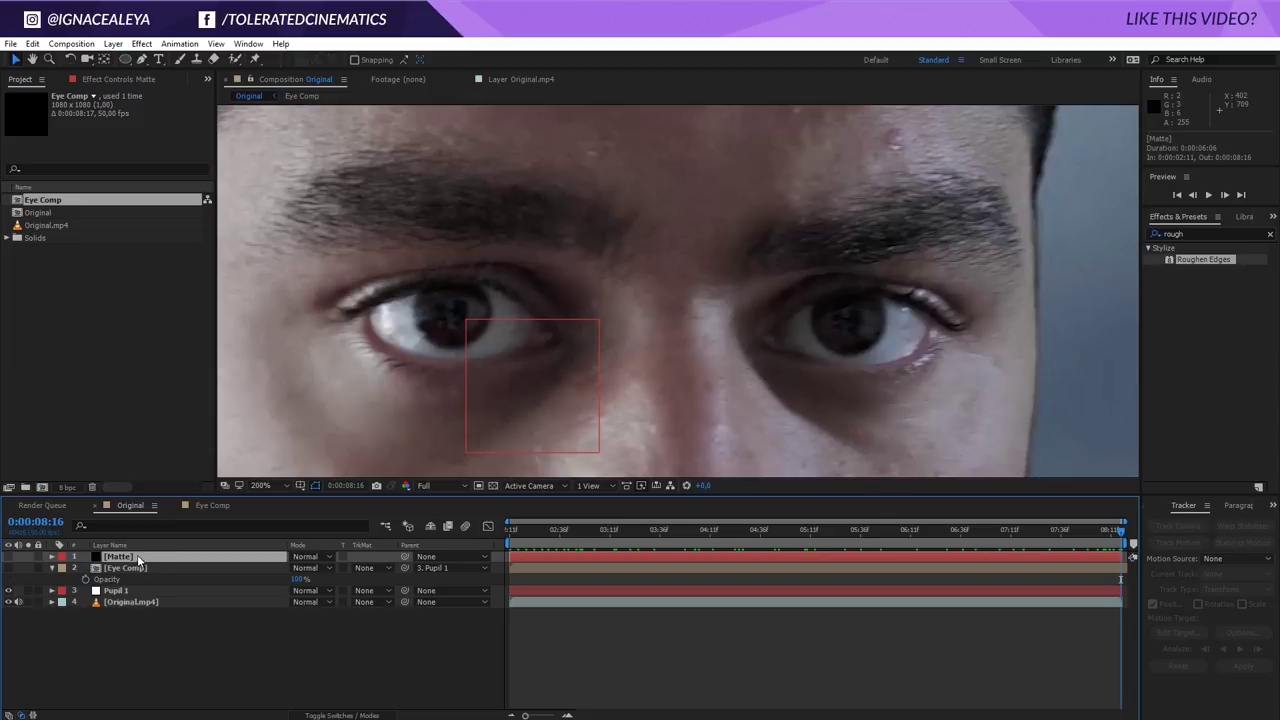
left_click(142, 60)
scroll(466, 320, "up", 1)
left_click_drag(396, 359, 778, 320)
scroll(772, 347, "up", 1)
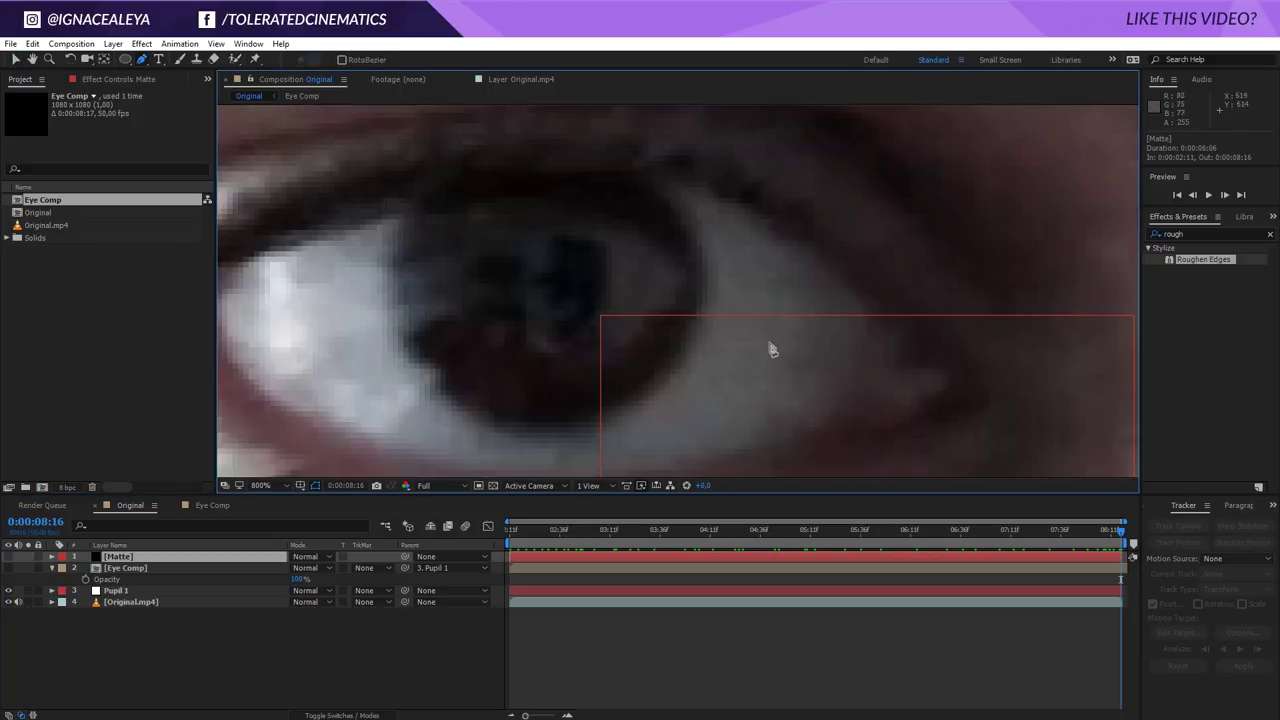
left_click_drag(789, 376, 974, 301)
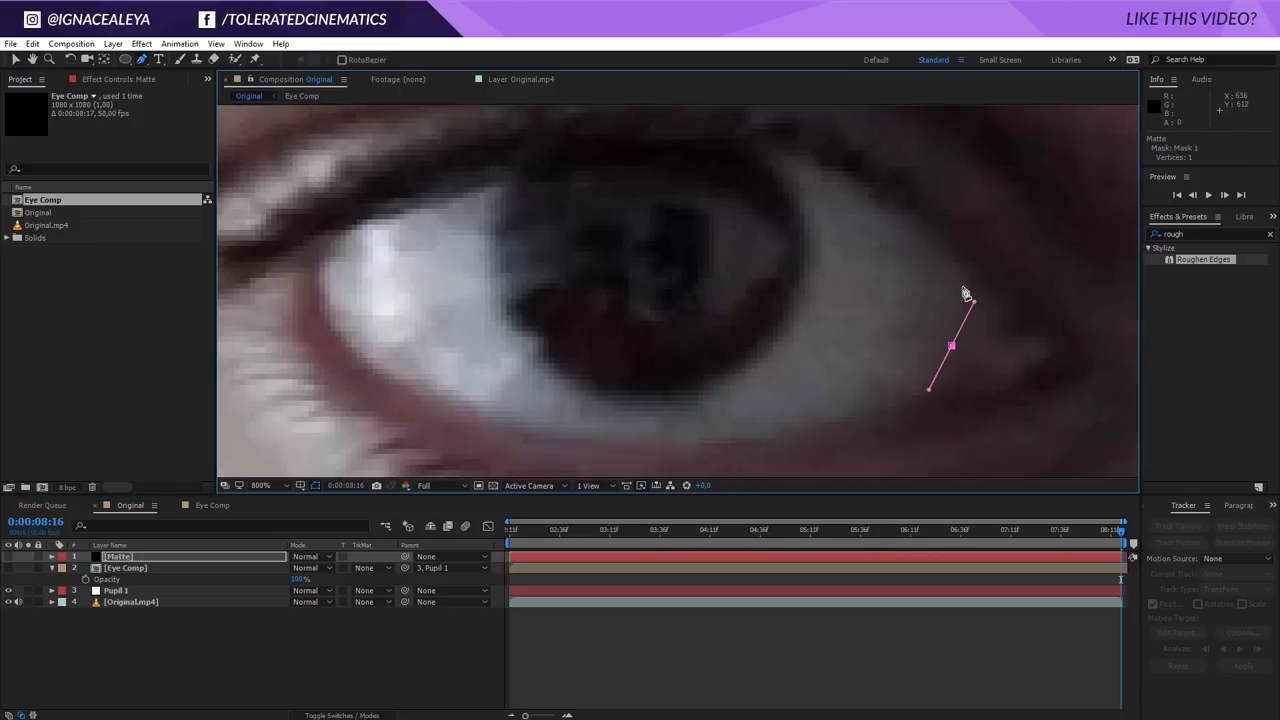
left_click_drag(713, 141, 472, 145)
left_click_drag(322, 310, 287, 381)
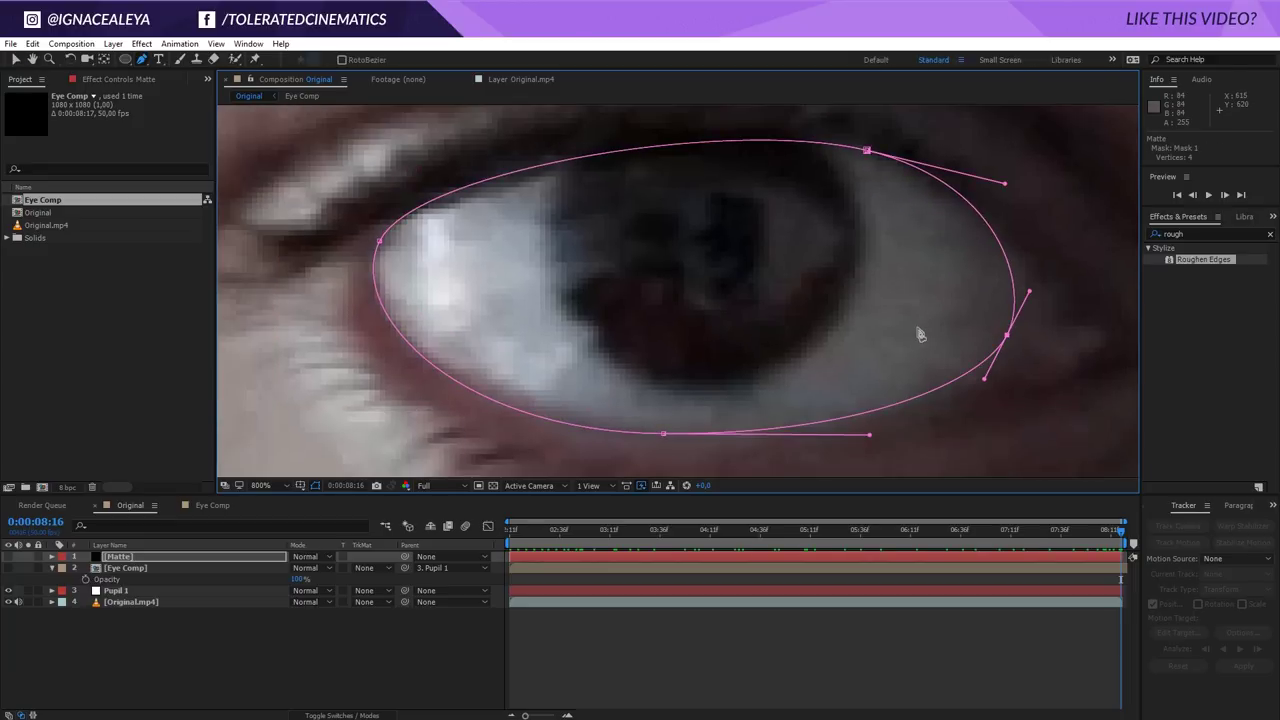
Nudge the mask's inner-corner point outward to fit the eye, and start Mask Path keyframing at 0:00:08:16
key("v")
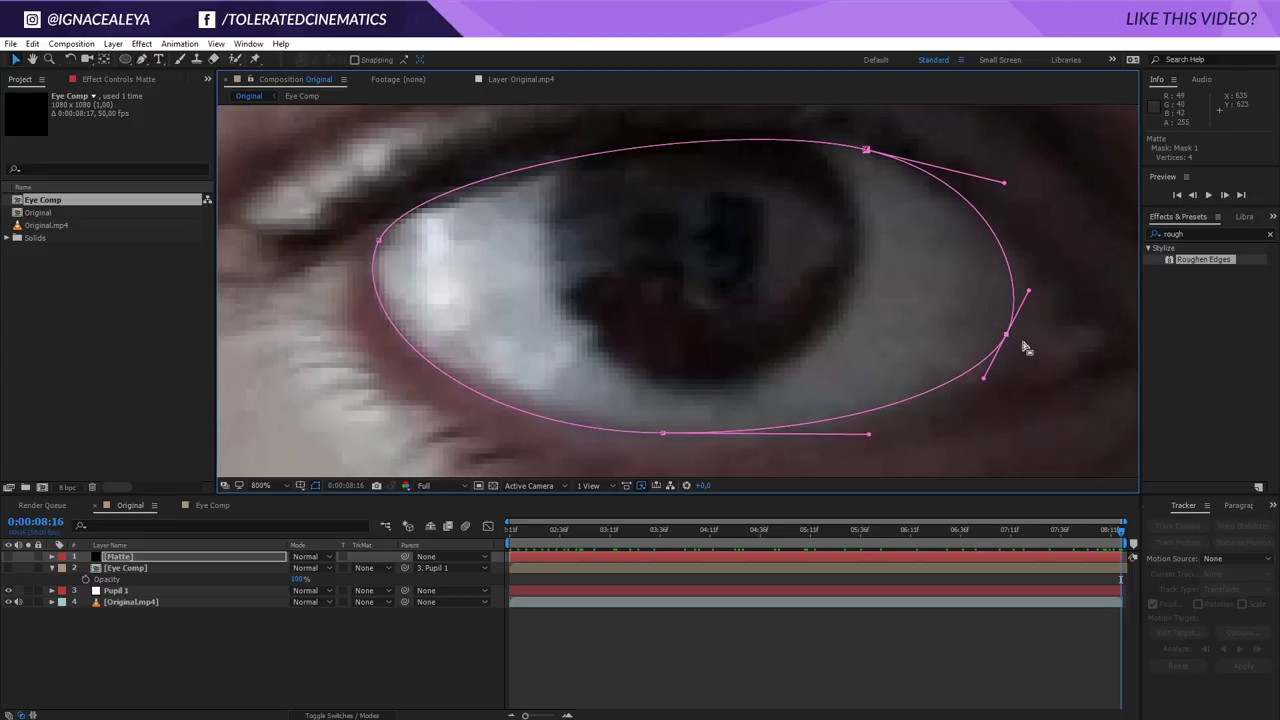
left_click(1023, 345)
left_click_drag(1006, 334, 1017, 333)
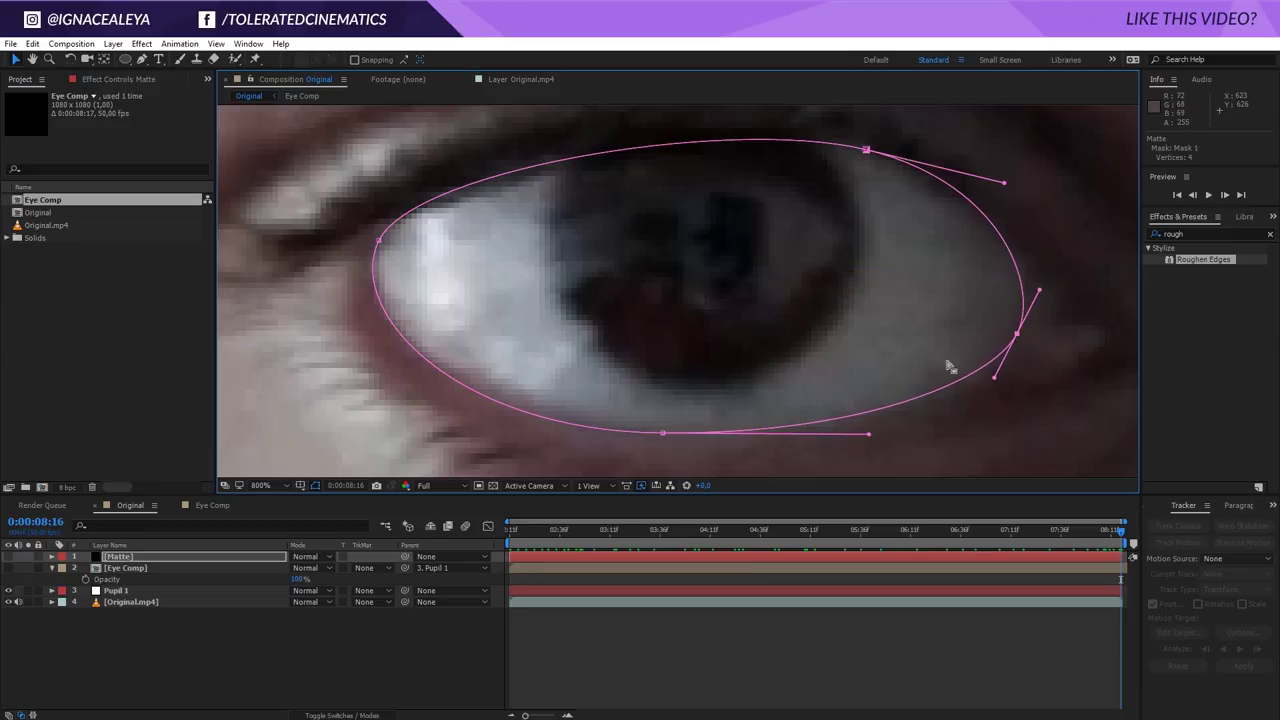
scroll(930, 365, "down", 1)
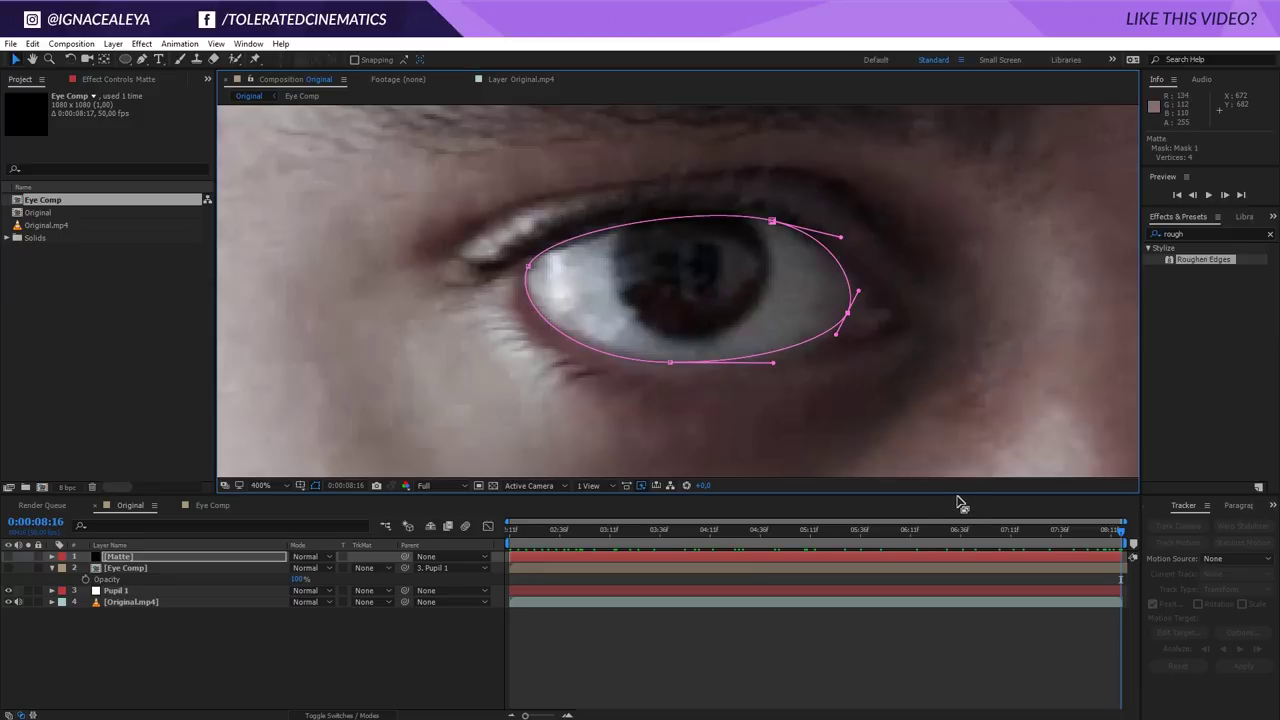
key("m")
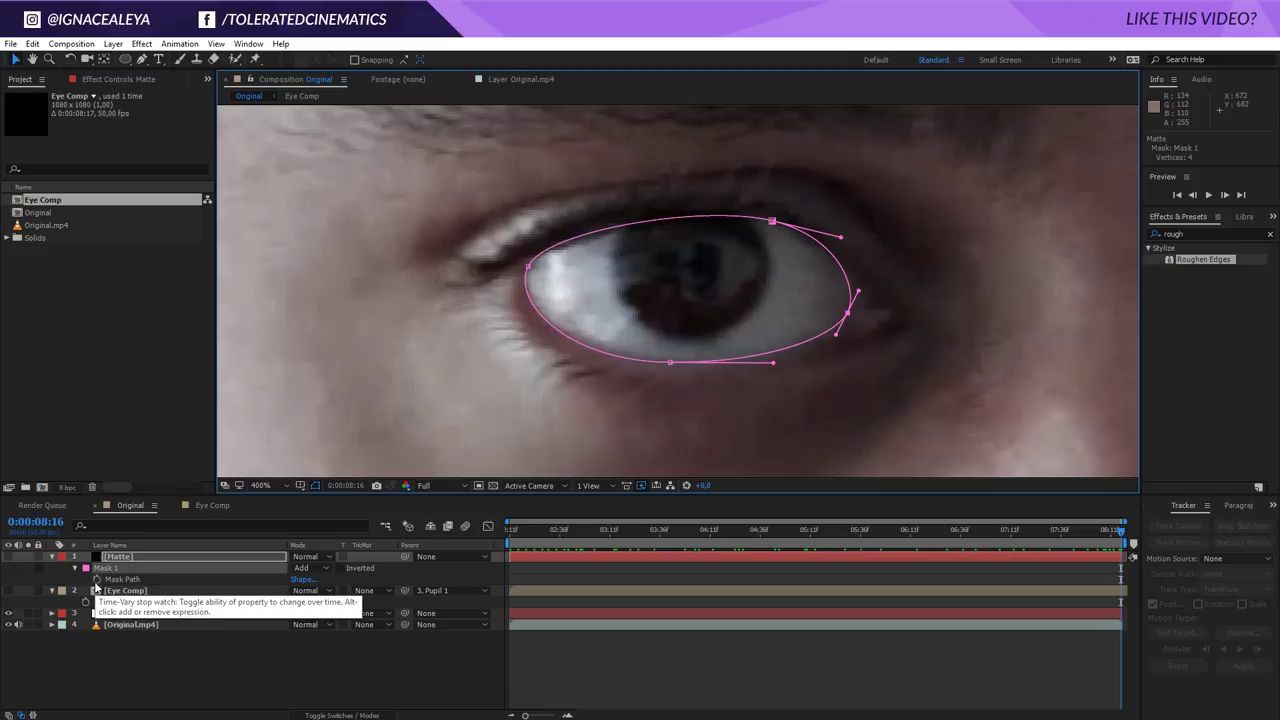
left_click(97, 580)
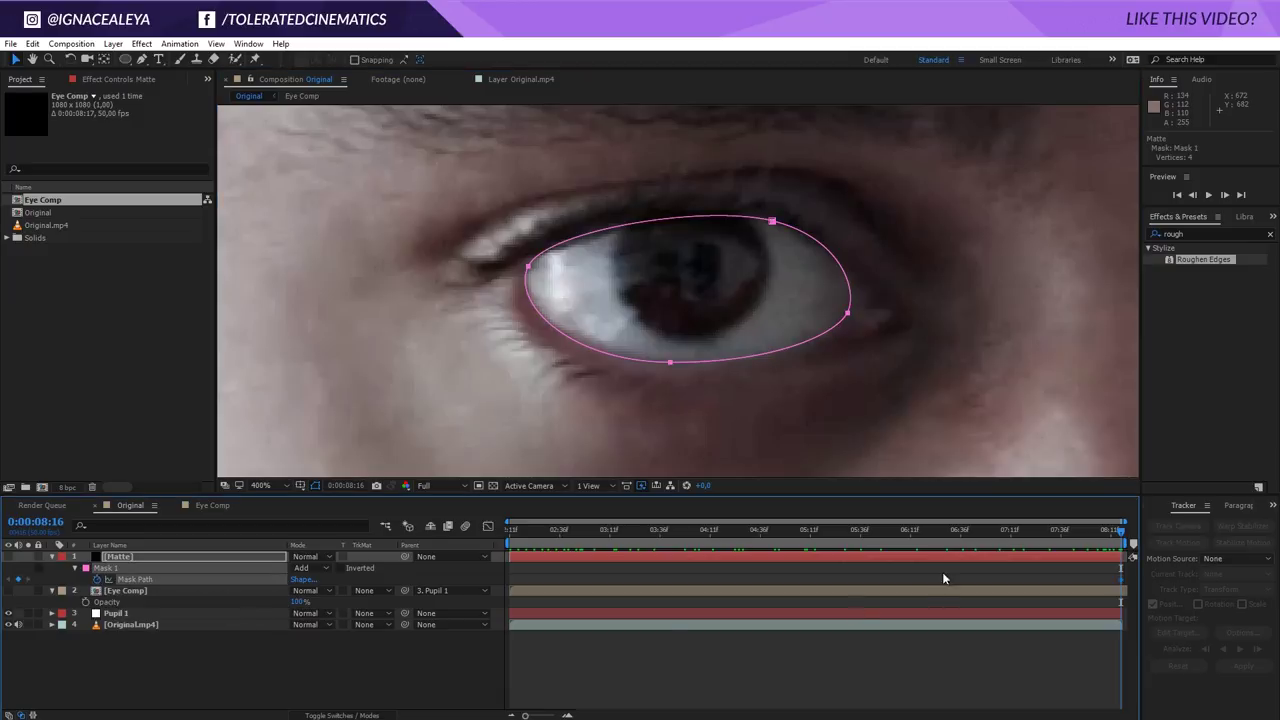
Parent the Matte layer to the Pupil 1 null and check the mask's fit on the eye at 0:00:07:43
left_click_drag(1062, 531, 1255, 532)
left_click_drag(405, 556, 131, 618)
left_click(130, 651)
left_click(1074, 530)
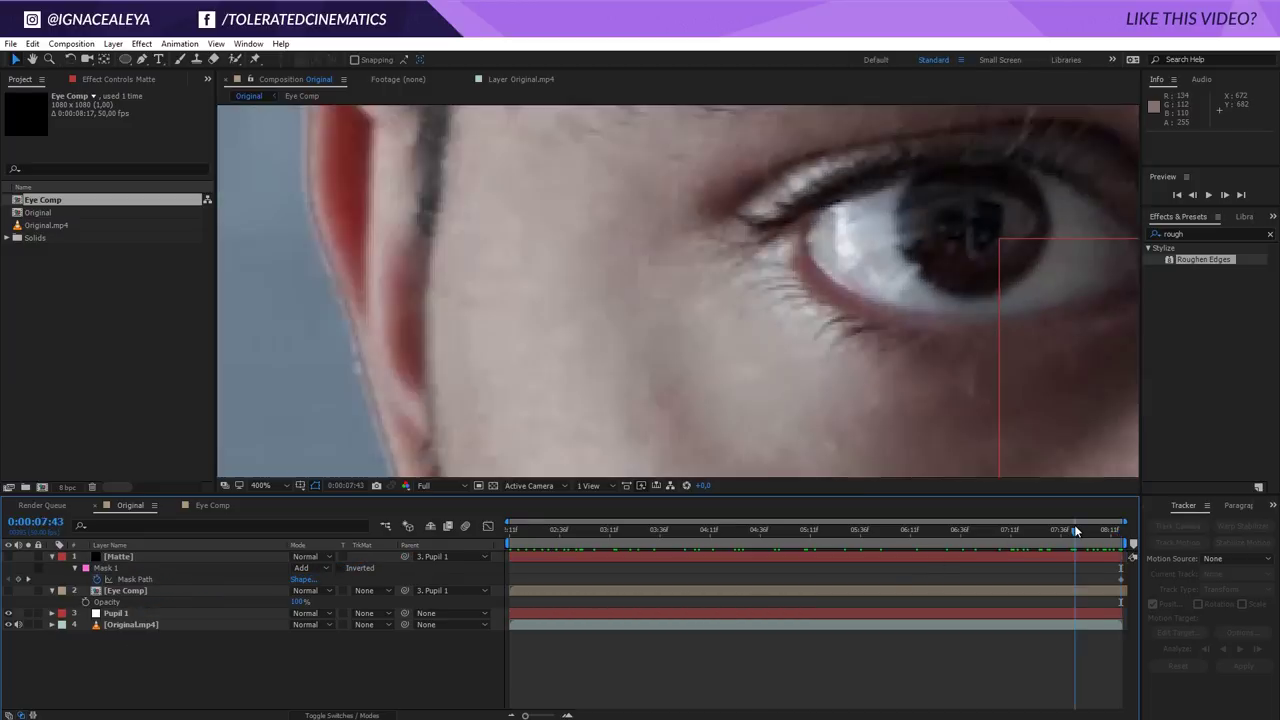
left_click(1048, 556)
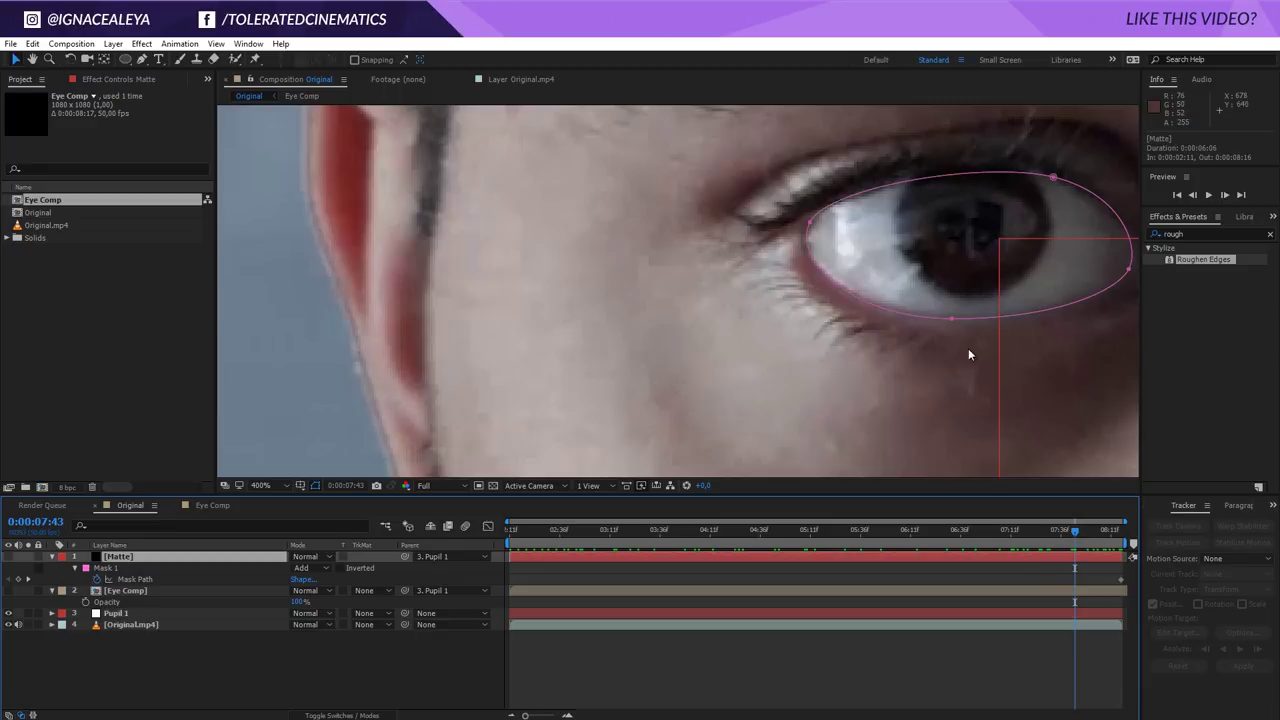
left_click_drag(970, 350, 820, 349)
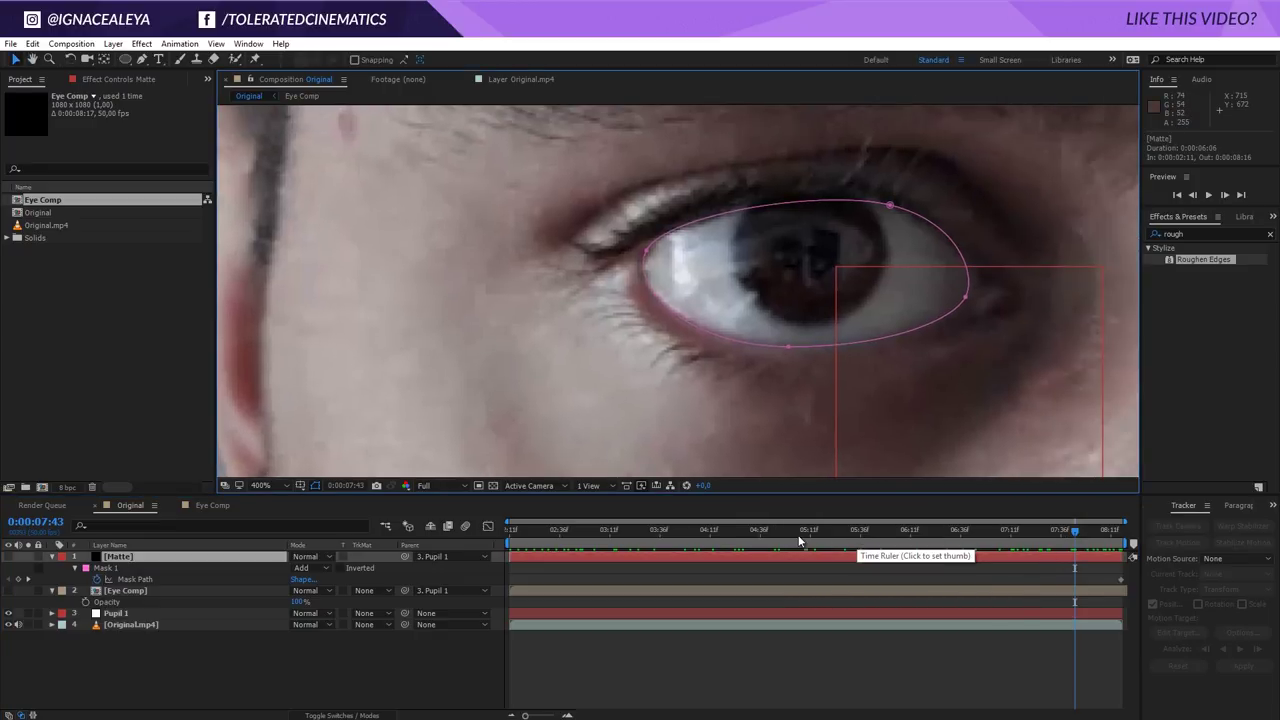
Reshape the Matte mask at 0:00:05:05 by moving all four points to fit the visible eyeball
left_click_drag(782, 533, 798, 533)
left_click_drag(938, 302, 800, 286)
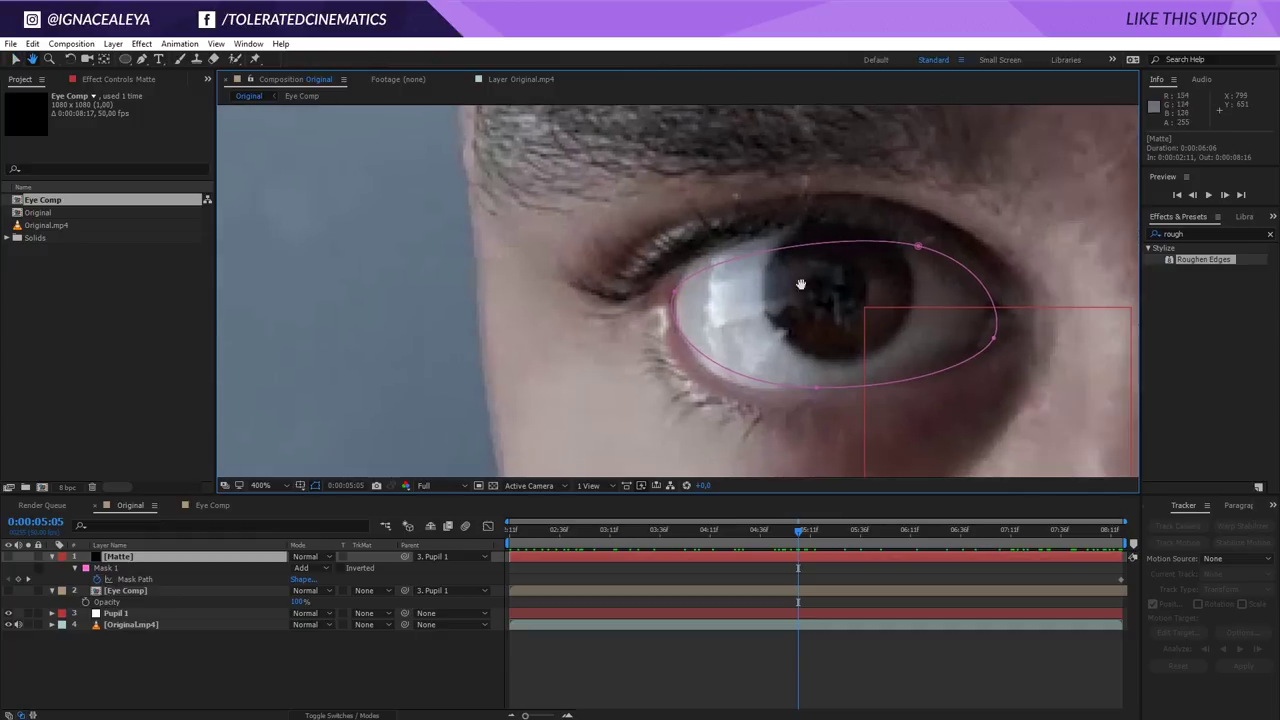
left_click_drag(672, 293, 676, 291)
left_click_drag(916, 245, 902, 234)
left_click_drag(991, 337, 977, 332)
left_click_drag(815, 387, 809, 393)
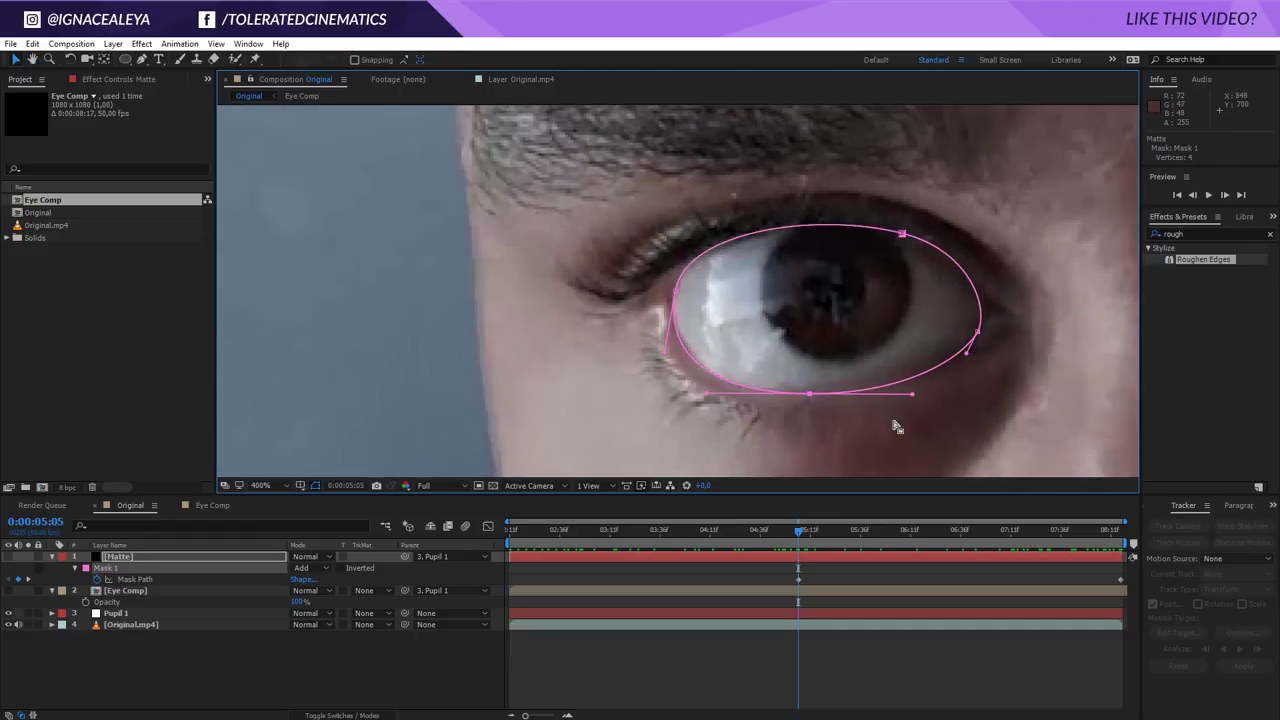
Refit the Matte mask's points to the eye at the clip's first frame, 0:00:02:11
left_click_drag(588, 533, 466, 537)
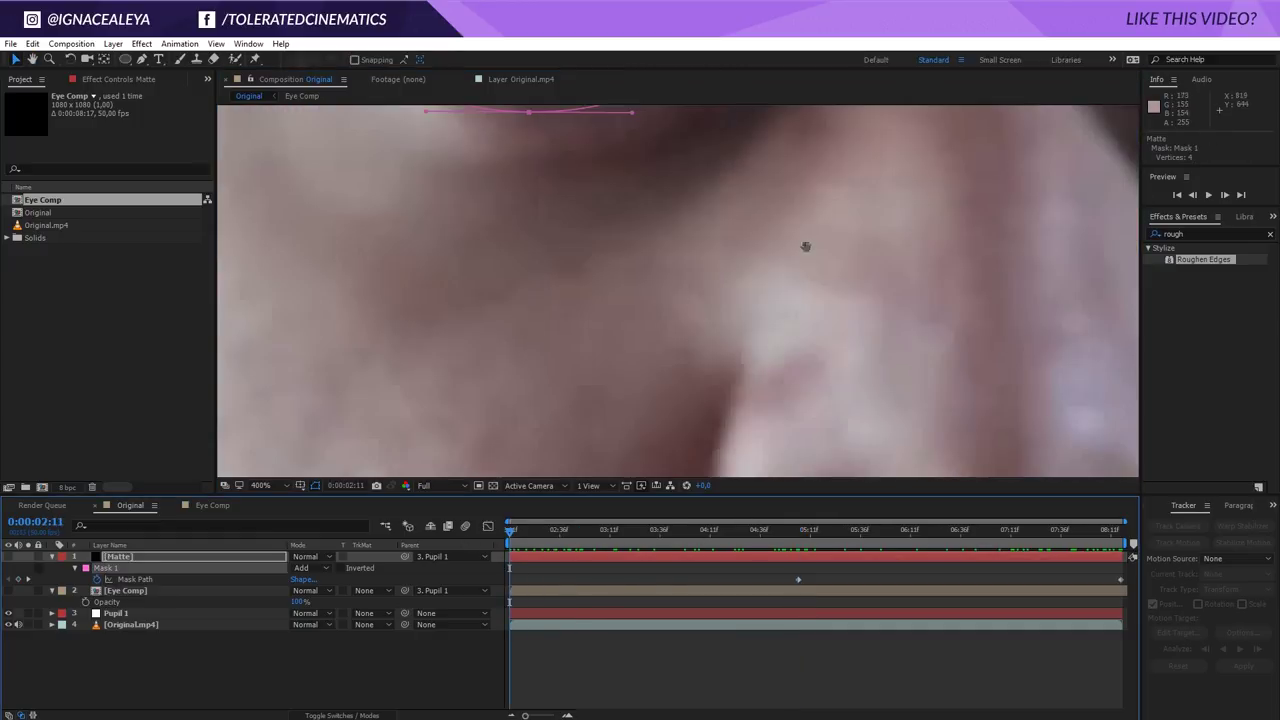
left_click_drag(636, 118, 812, 374)
left_click_drag(706, 368, 706, 338)
left_click_drag(799, 208, 801, 225)
Refit the Matte mask to the eye outline at about 0:00:03:36
left_click_drag(510, 533, 660, 533)
left_click_drag(1120, 392, 858, 250)
left_click_drag(817, 391, 790, 382)
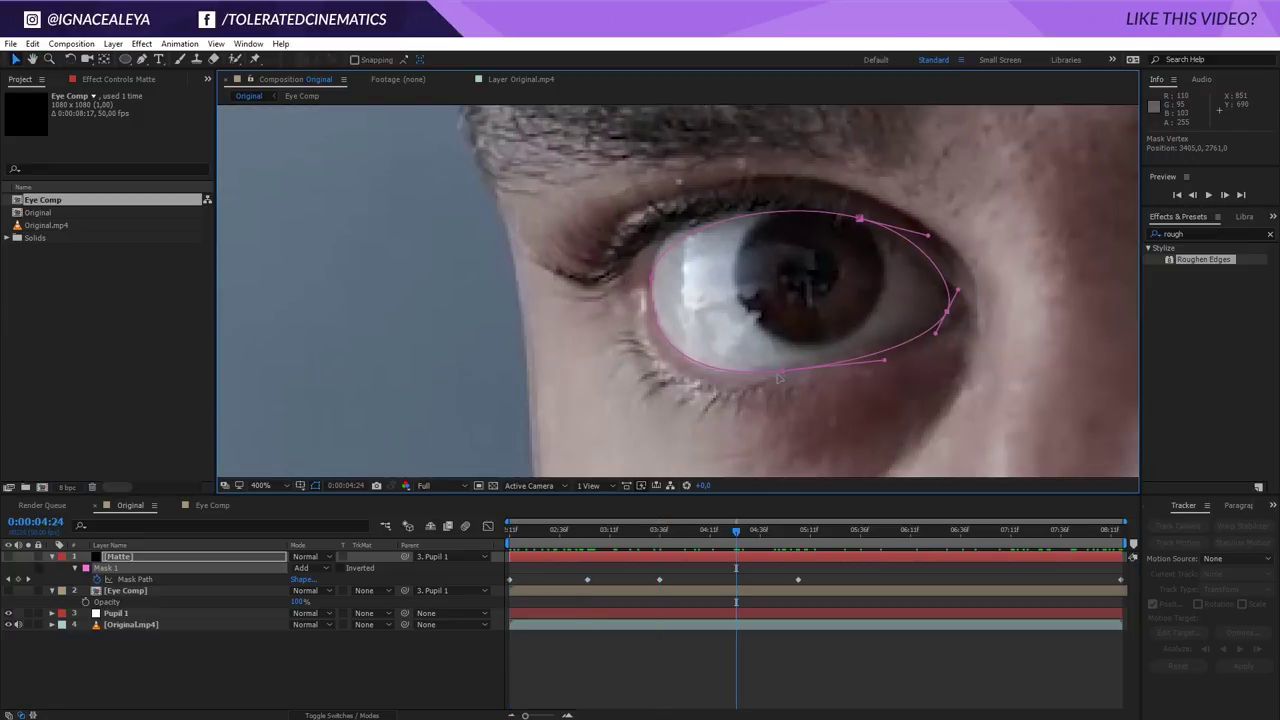
Adjust the mask's points and upper curve handle to follow the eyelids at 0:00:04:24
left_click_drag(778, 375, 777, 374)
left_click_drag(859, 218, 849, 213)
left_click_drag(652, 277, 656, 264)
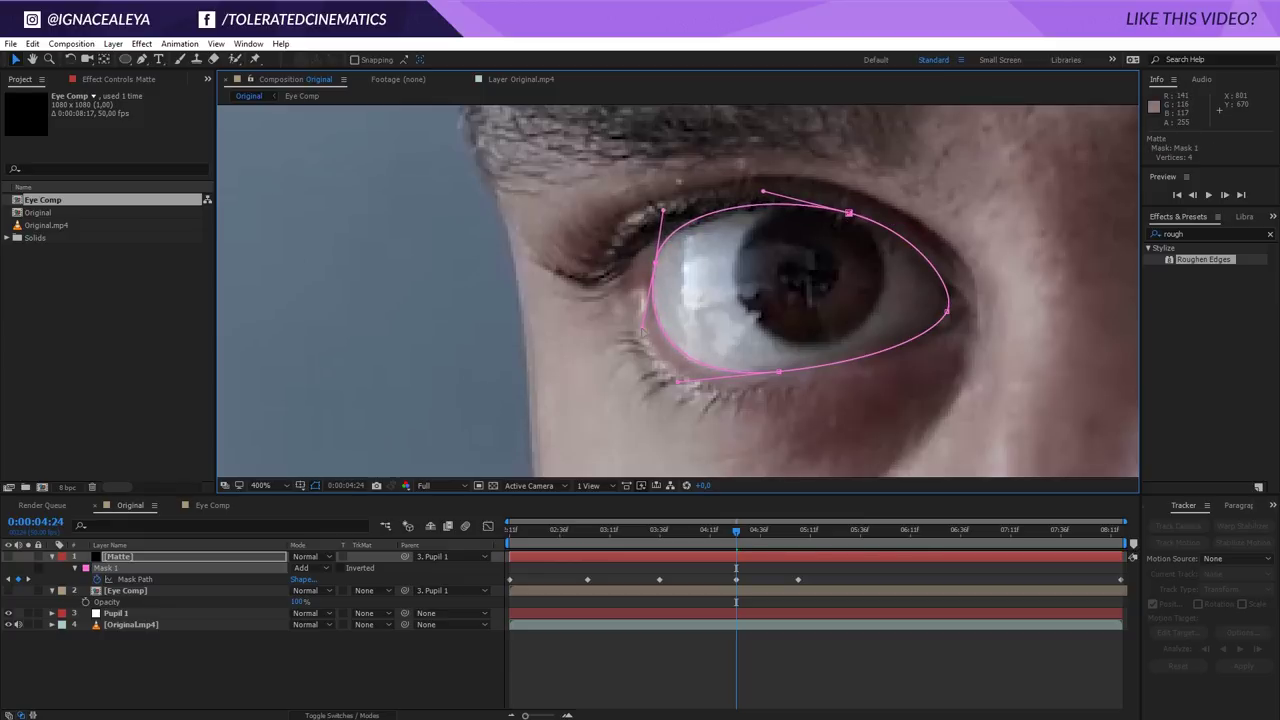
left_click_drag(764, 192, 769, 192)
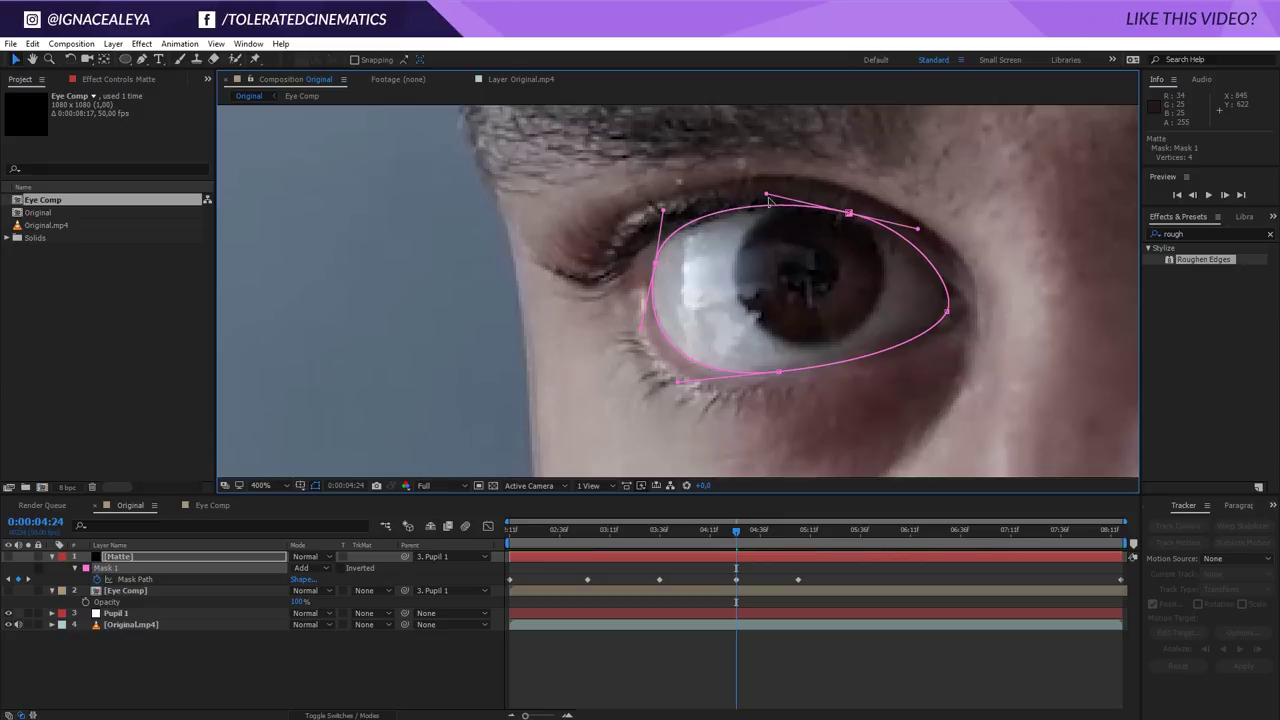
Refit the mask at three more times between 0:00:05:05 and 0:00:08:16, including 0:00:07:22, adding a Mask Path keyframe at each
left_click(966, 532)
left_click(880, 532)
left_click(1033, 533)
left_click_drag(620, 294, 601, 285)
left_click_drag(540, 360, 722, 243)
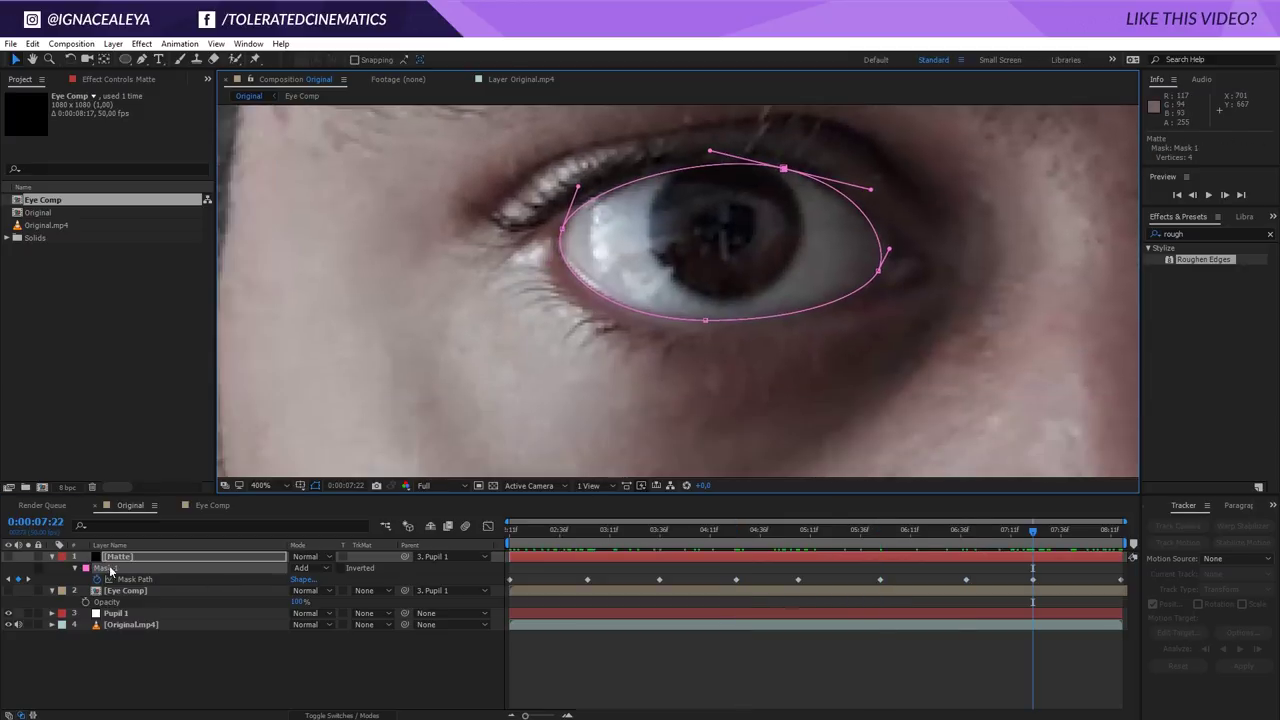
Set the Matte layer's Mask 1 feather to 10 pixels
left_click(143, 561)
left_click(75, 569)
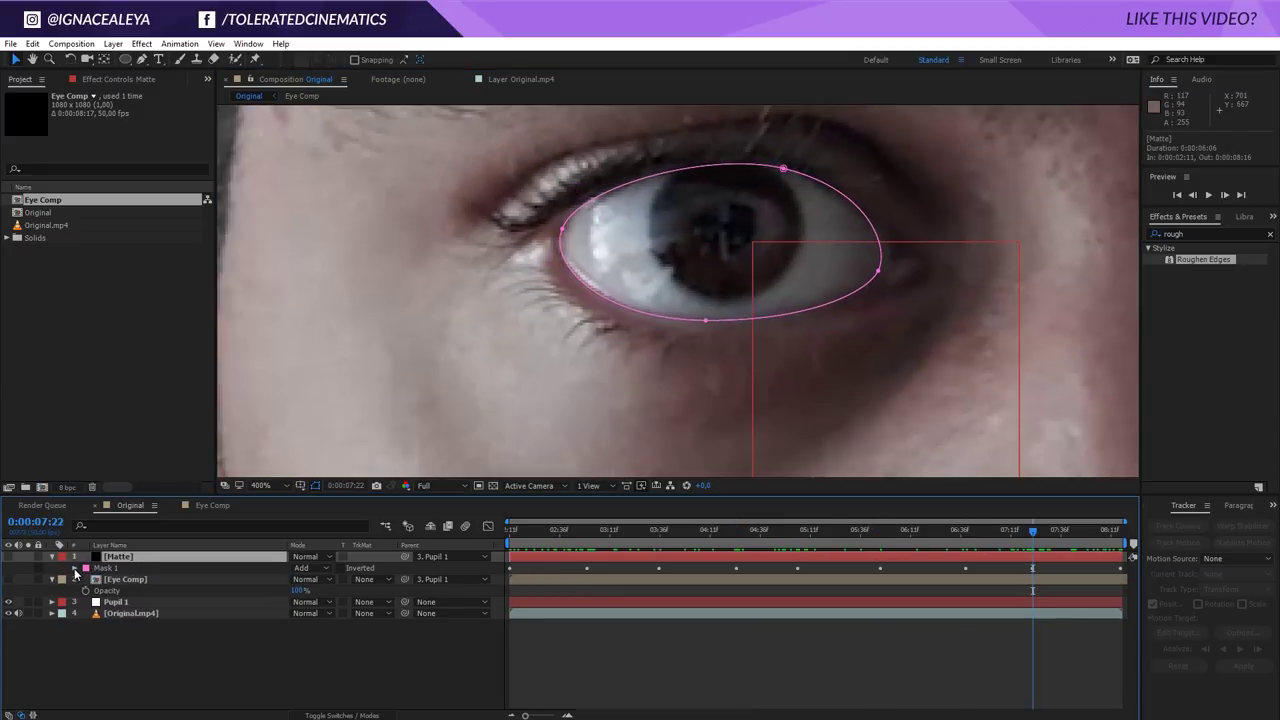
left_click(75, 569)
left_click(319, 590)
type("10")
key("Return")
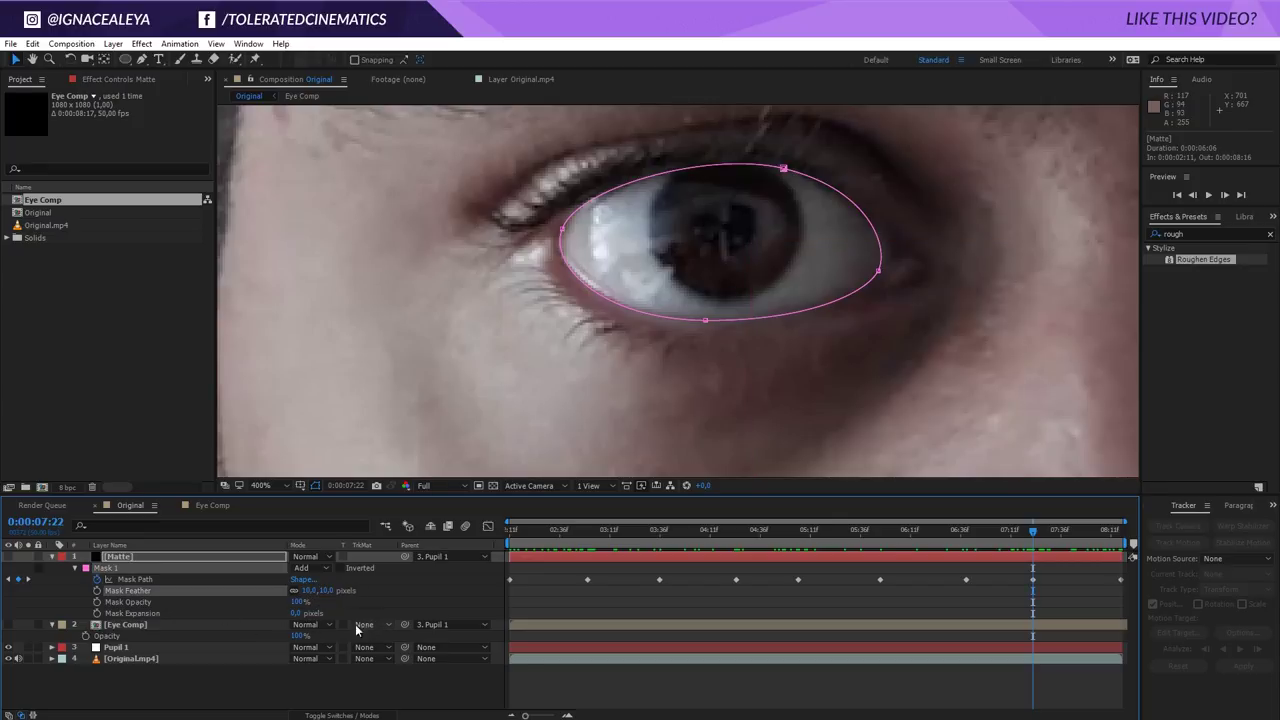
Show the Eye Comp layer and set its track matte to Alpha Matte "[Matte]"
left_click(8, 625)
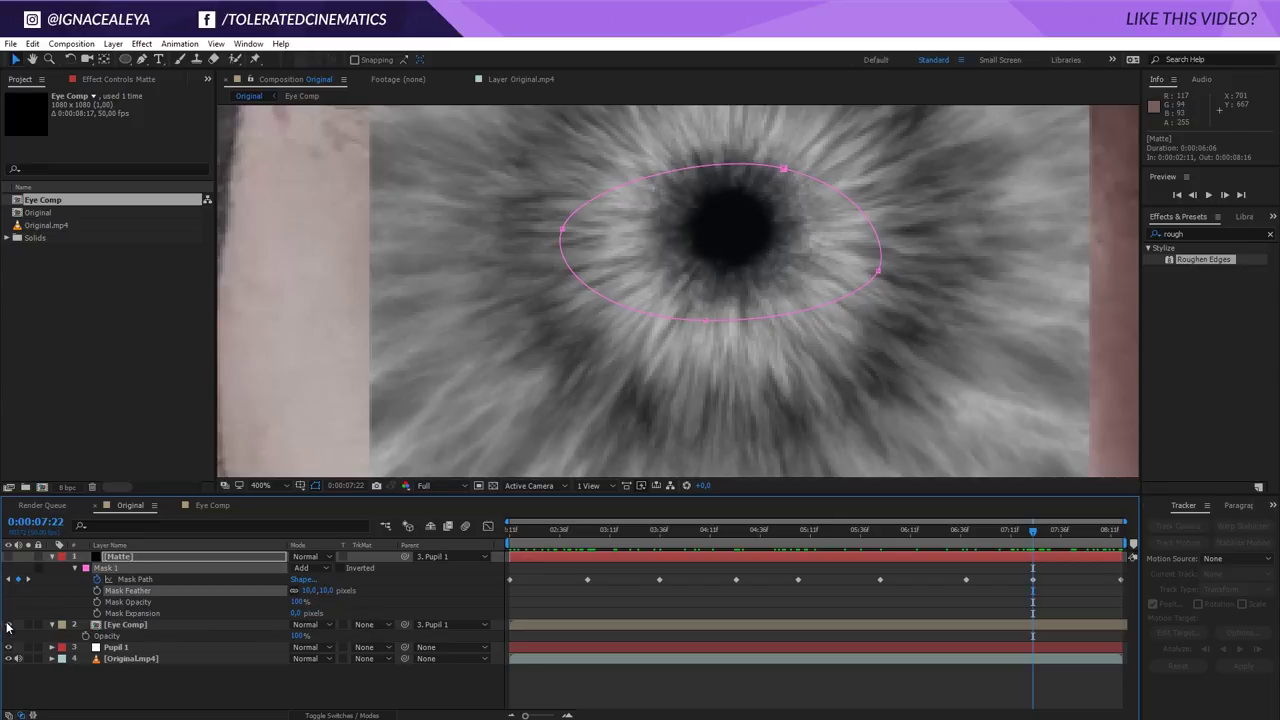
left_click(337, 715)
left_click(337, 715)
left_click(378, 624)
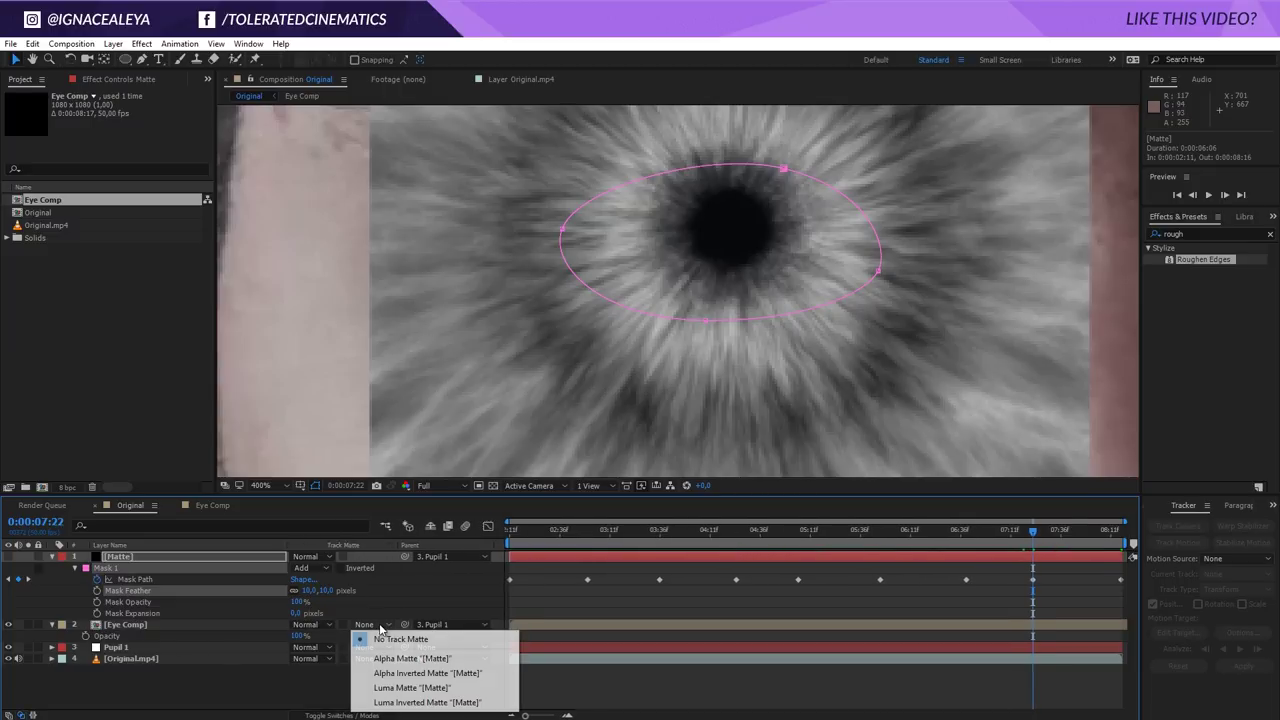
left_click(395, 659)
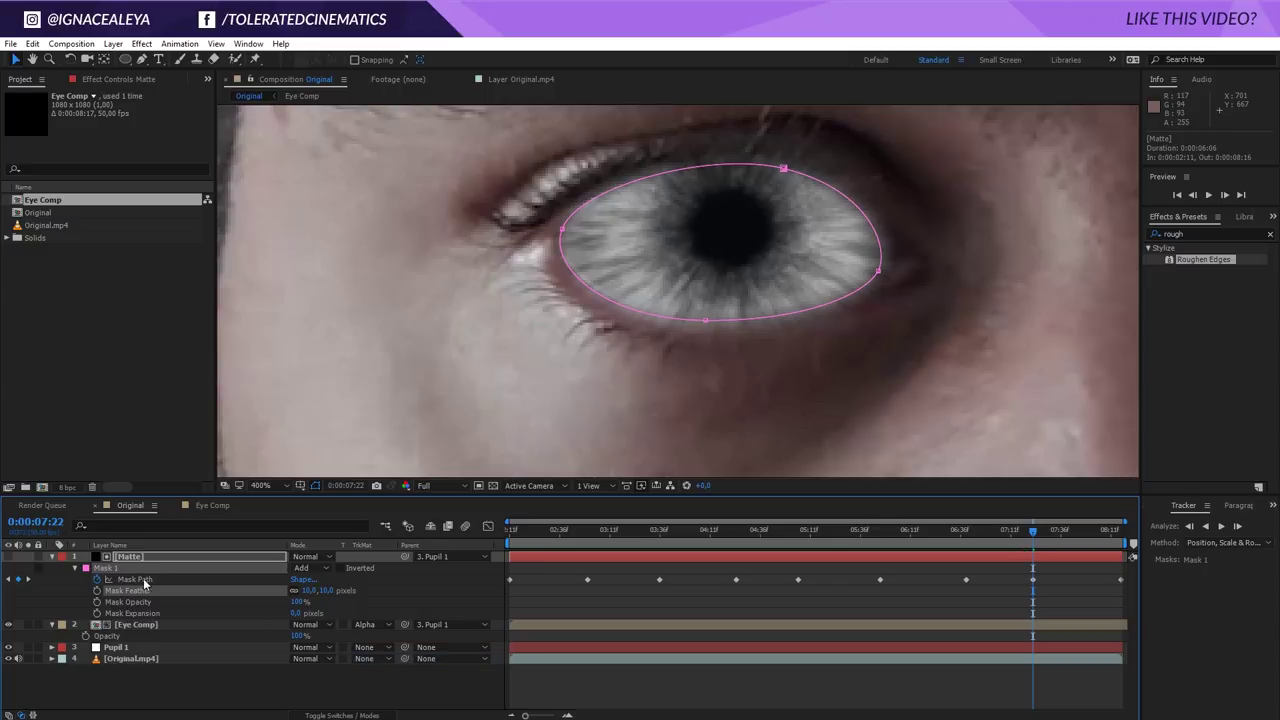
Collapse the expanded properties of the Matte and Eye Comp layers and deselect everything
left_click(105, 568)
left_click(131, 626)
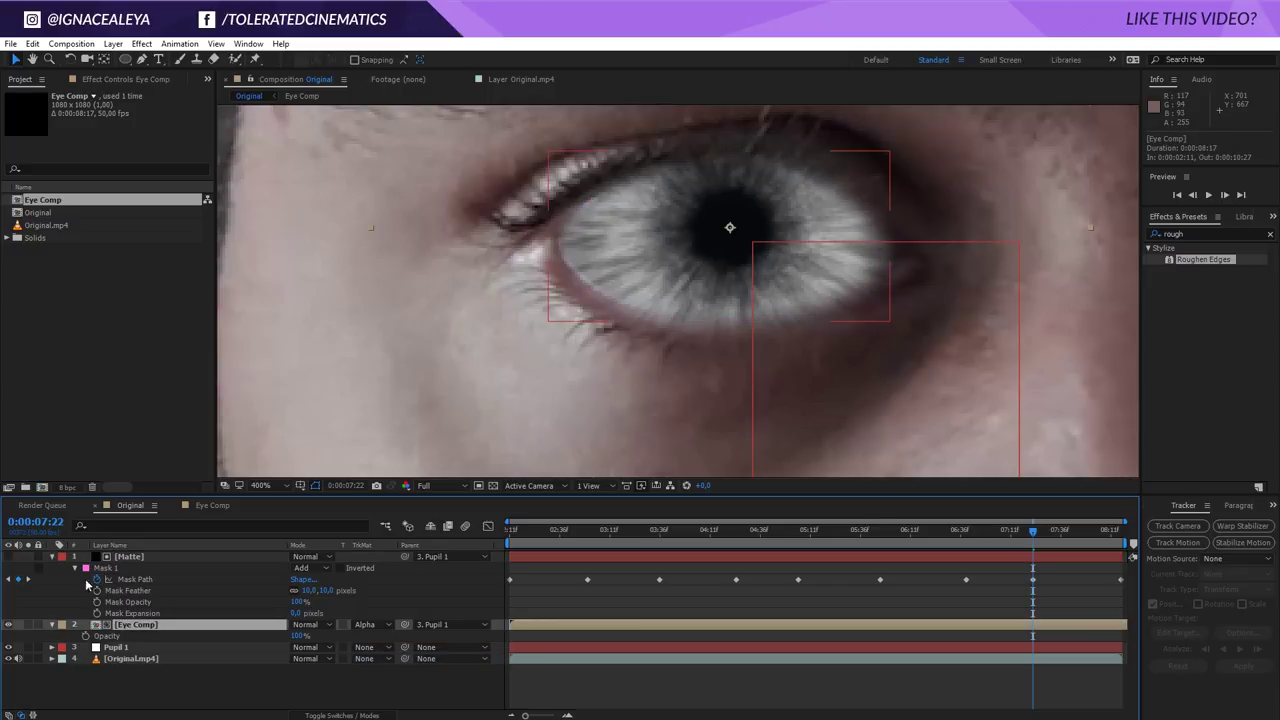
left_click(53, 557)
left_click(52, 568)
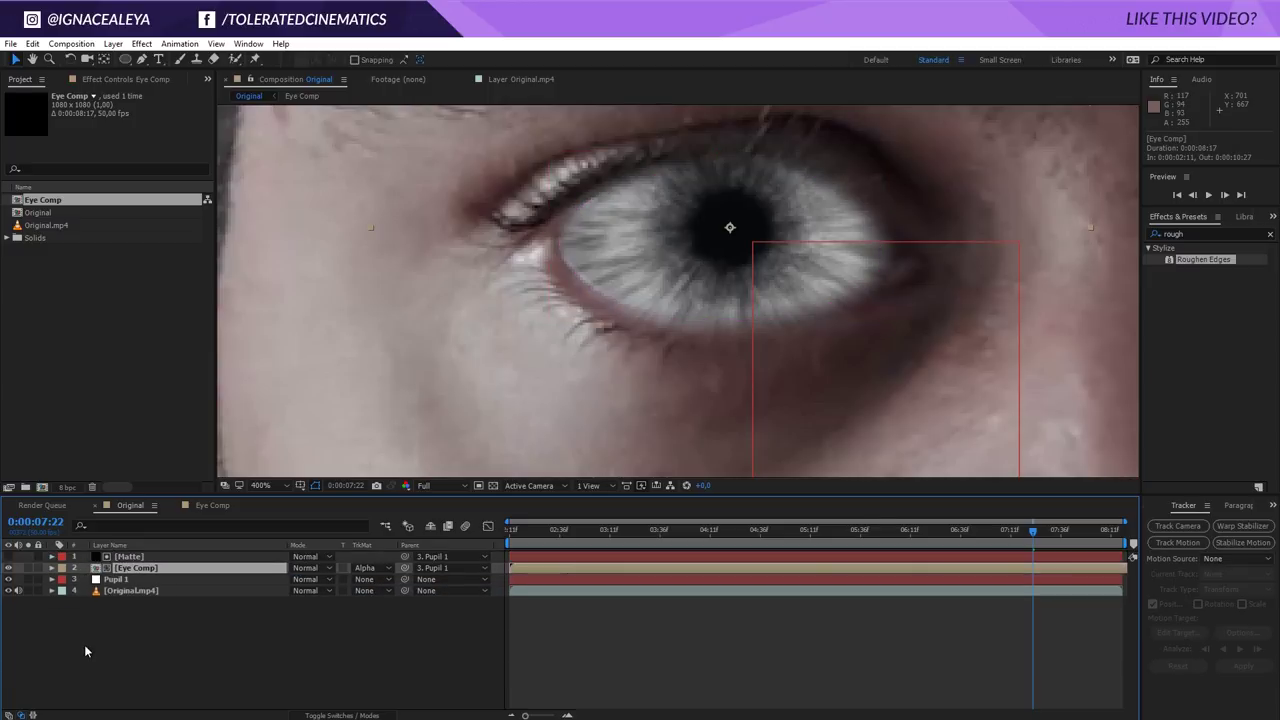
left_click(85, 644)
Try a 20-pixel Mask Feather on the Matte layer's mask and return it to 10 pixels
left_click(166, 569)
left_click(140, 557)
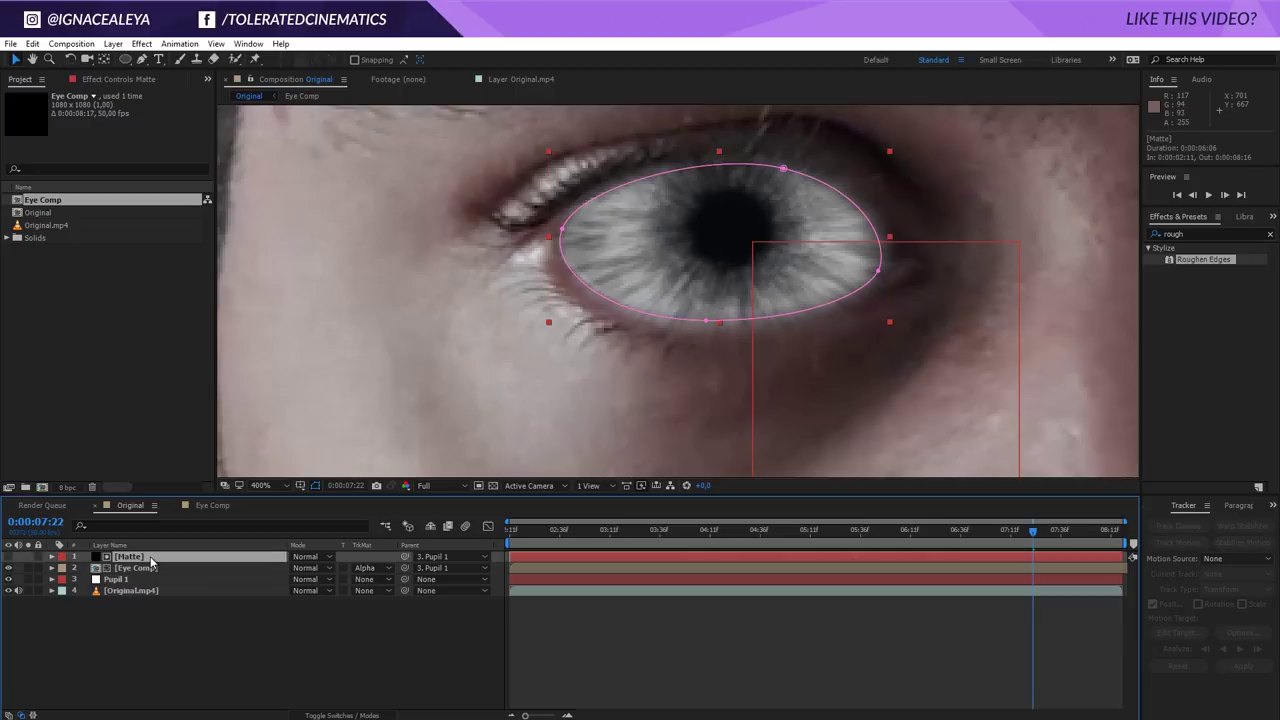
key("m")
key("m")
left_click(320, 589)
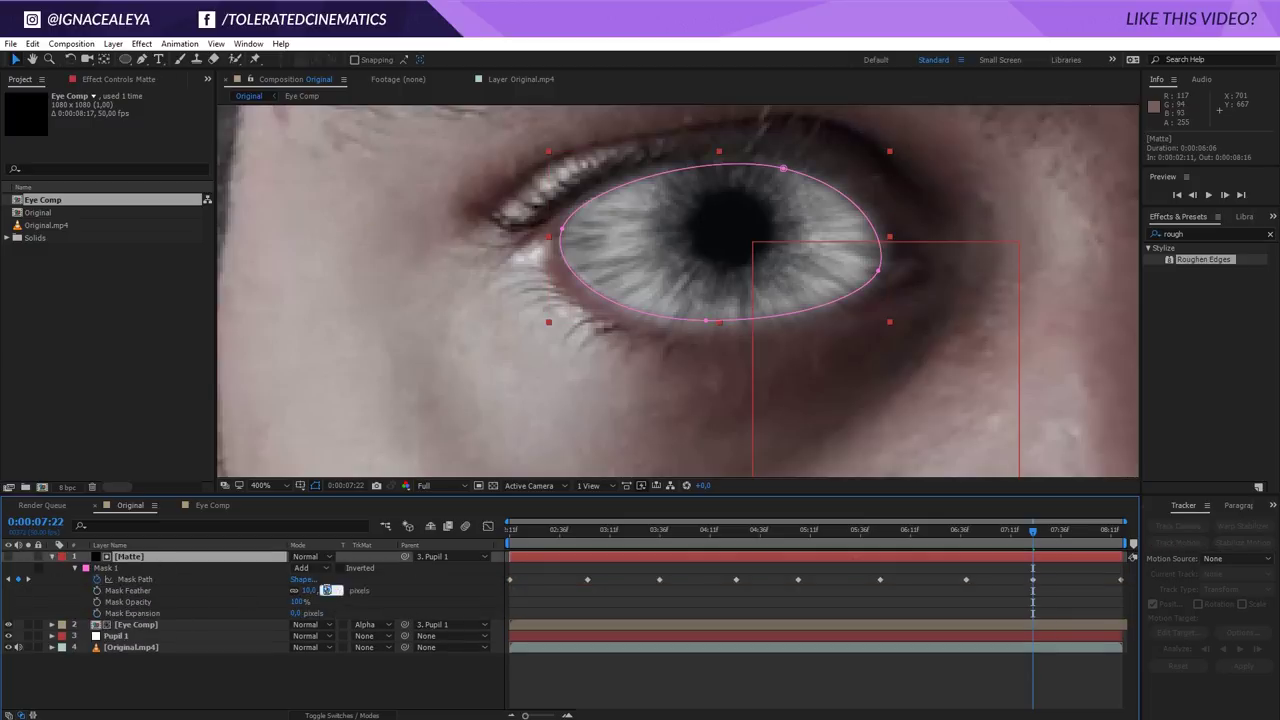
type("20")
key("Return")
left_click(364, 684)
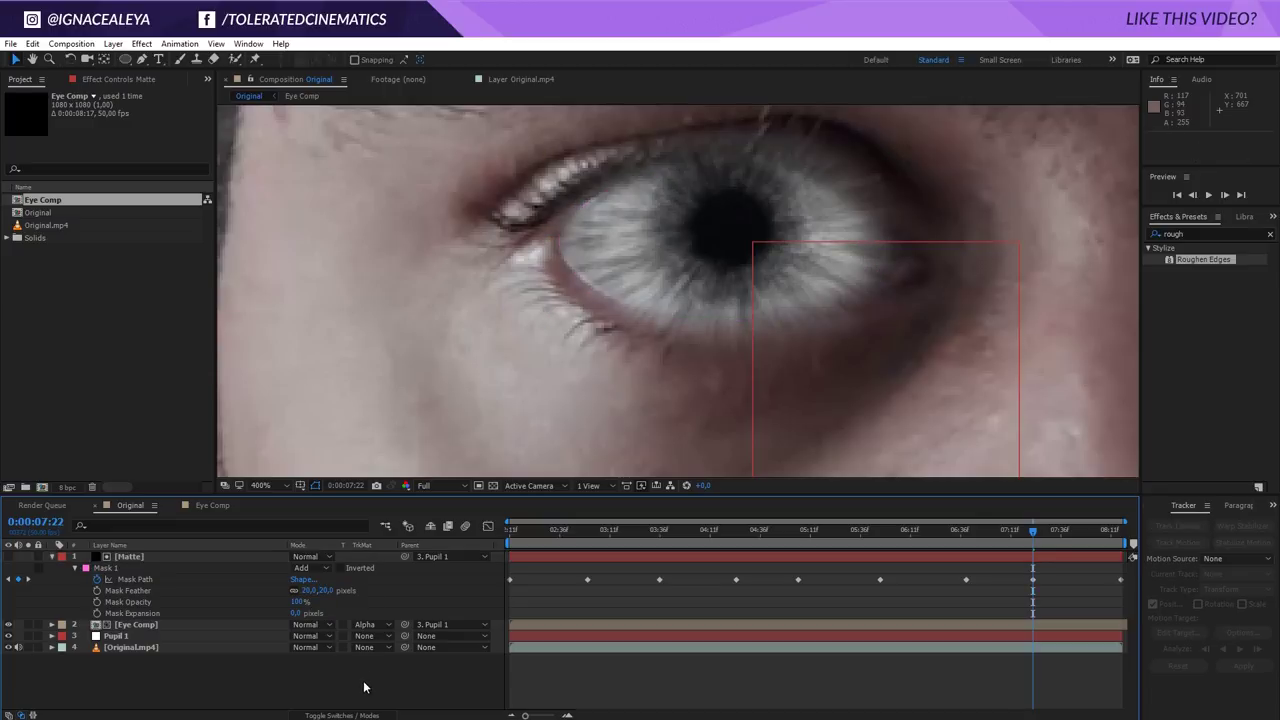
left_click(328, 590)
type("10")
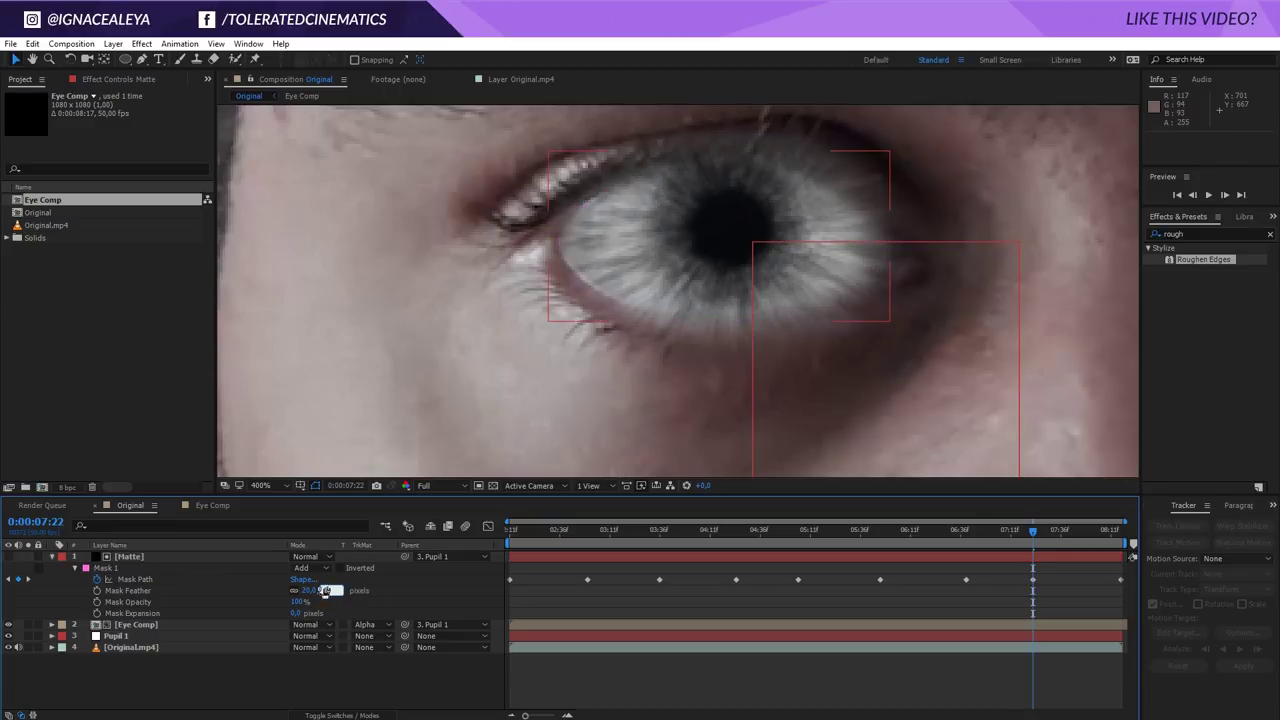
key("Return")
Nudge the mask's outer-corner point slightly outward at 0:00:07:22
left_click_drag(562, 229, 559, 229)
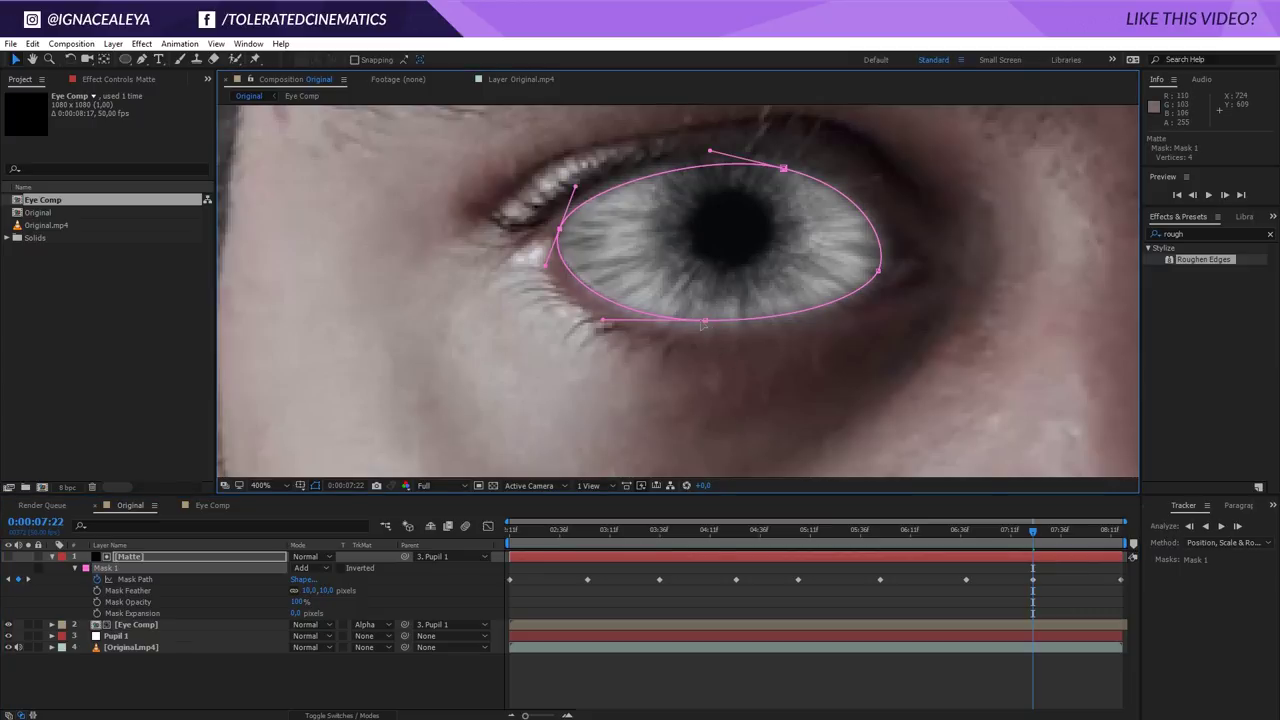
left_click(703, 321)
left_click(761, 605)
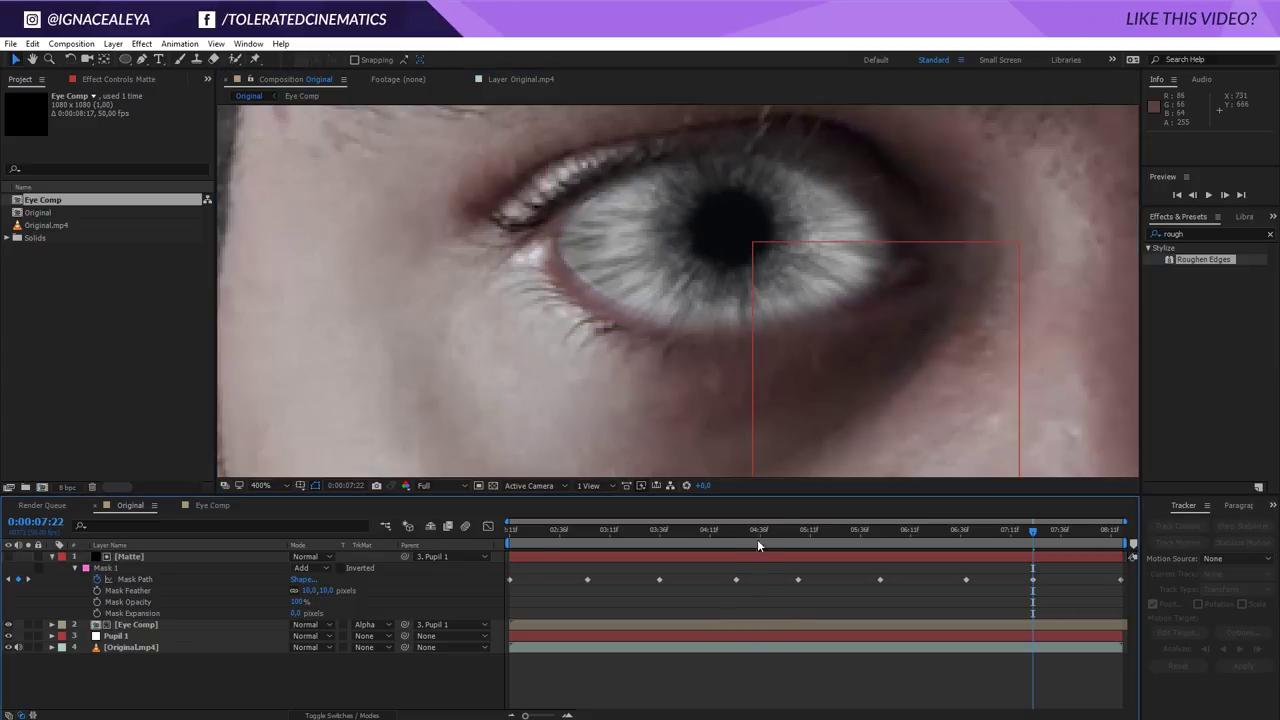
Set the Matte mask's feather to 5 pixels and check the eye's blending at several frames
scroll(860, 415, "down", 2)
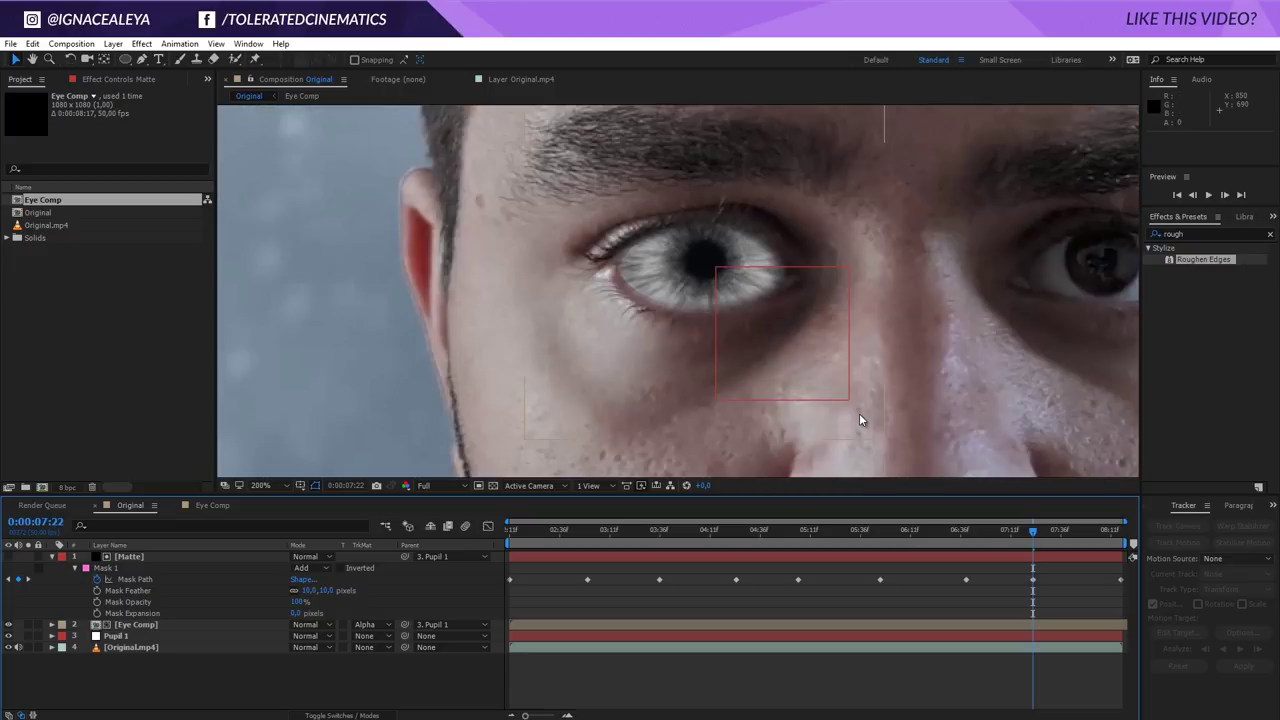
scroll(860, 415, "up", 1)
left_click(327, 591)
type("5")
key("Return")
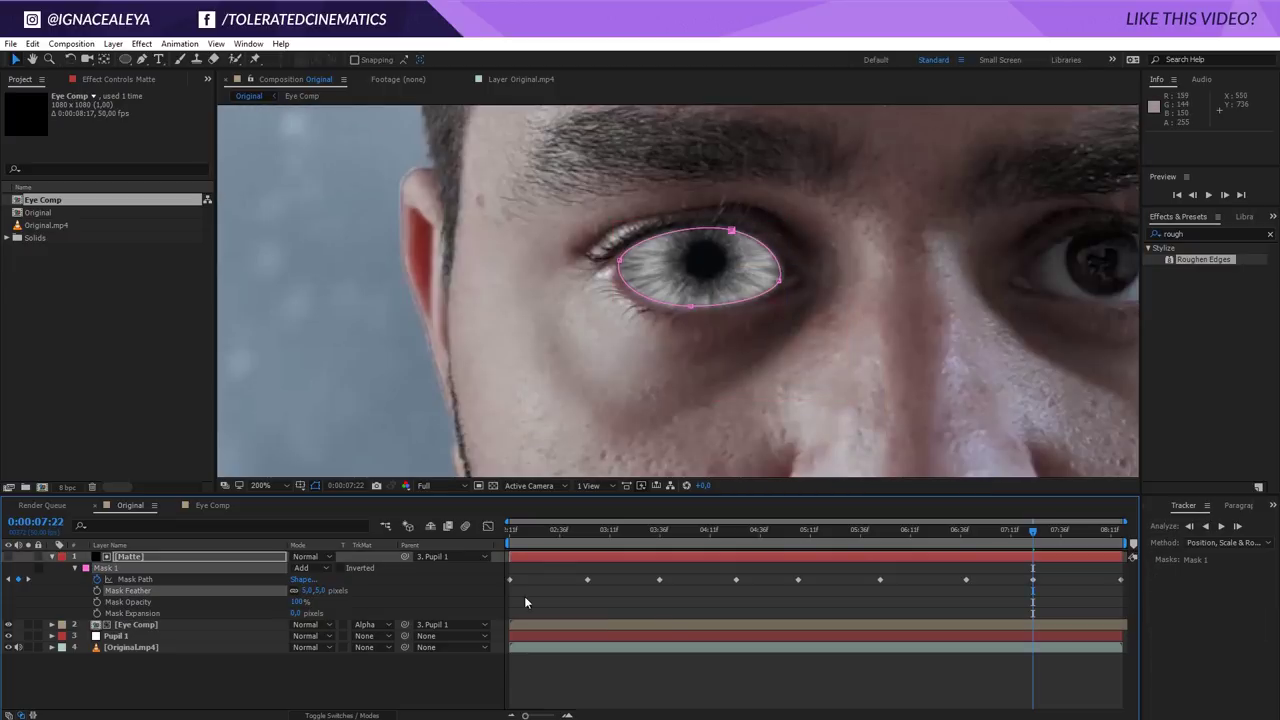
left_click(669, 611)
scroll(764, 354, "up", 1)
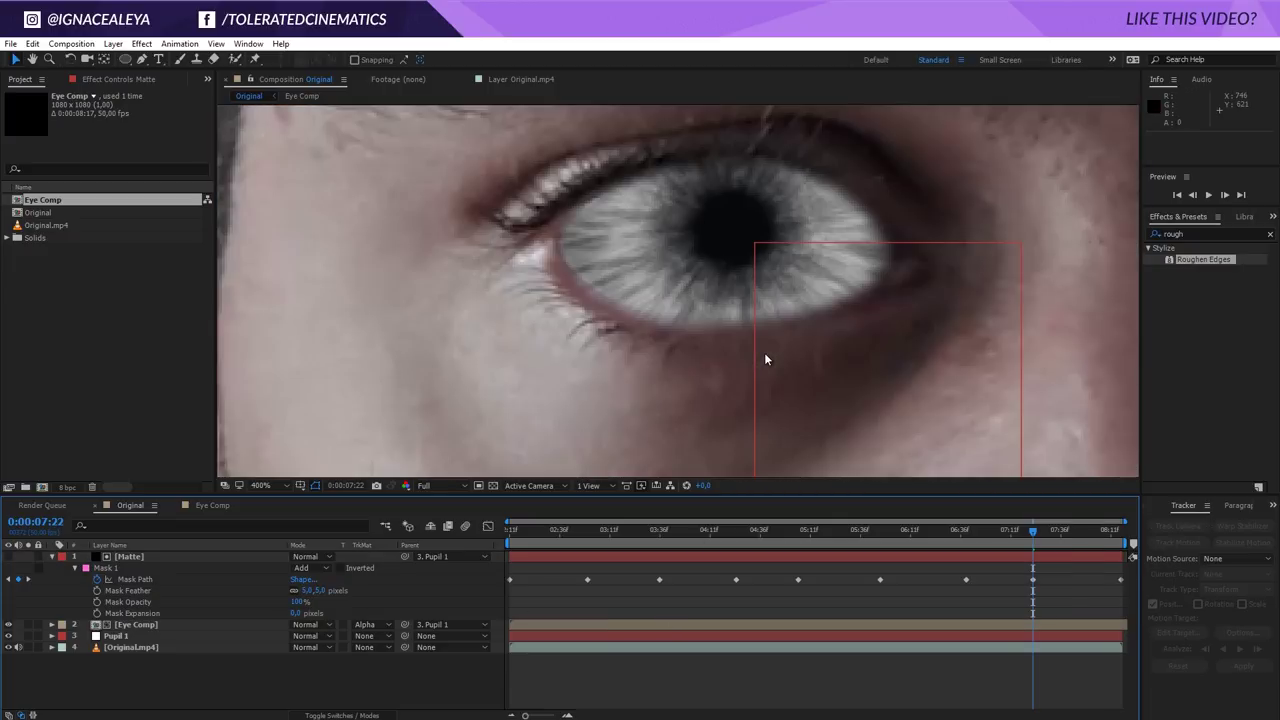
key("comma")
key("comma")
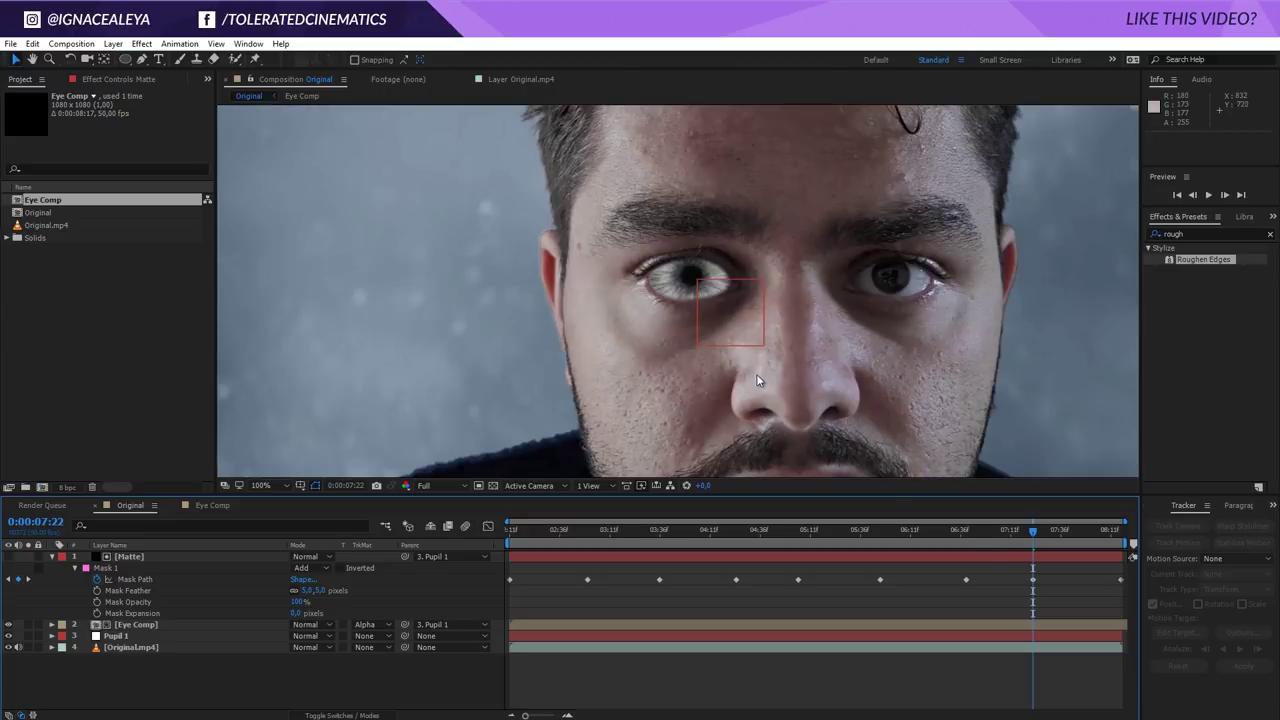
left_click_drag(972, 536, 924, 545)
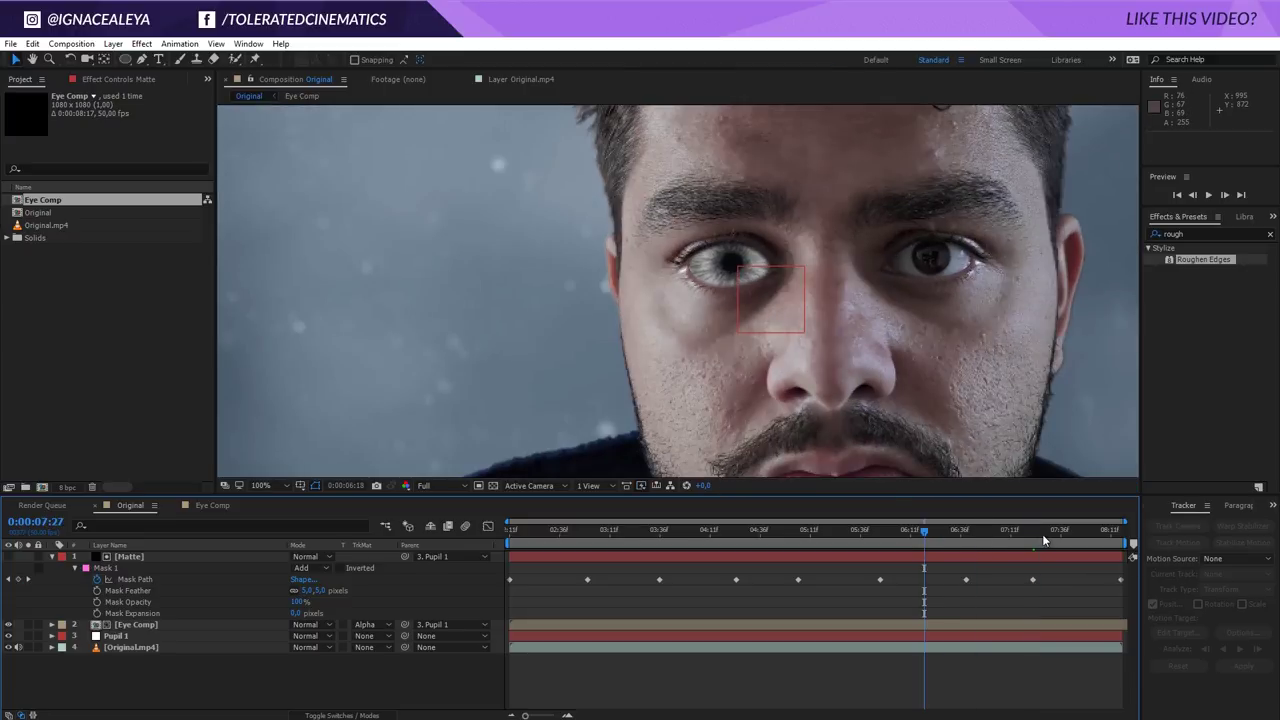
left_click(1044, 540)
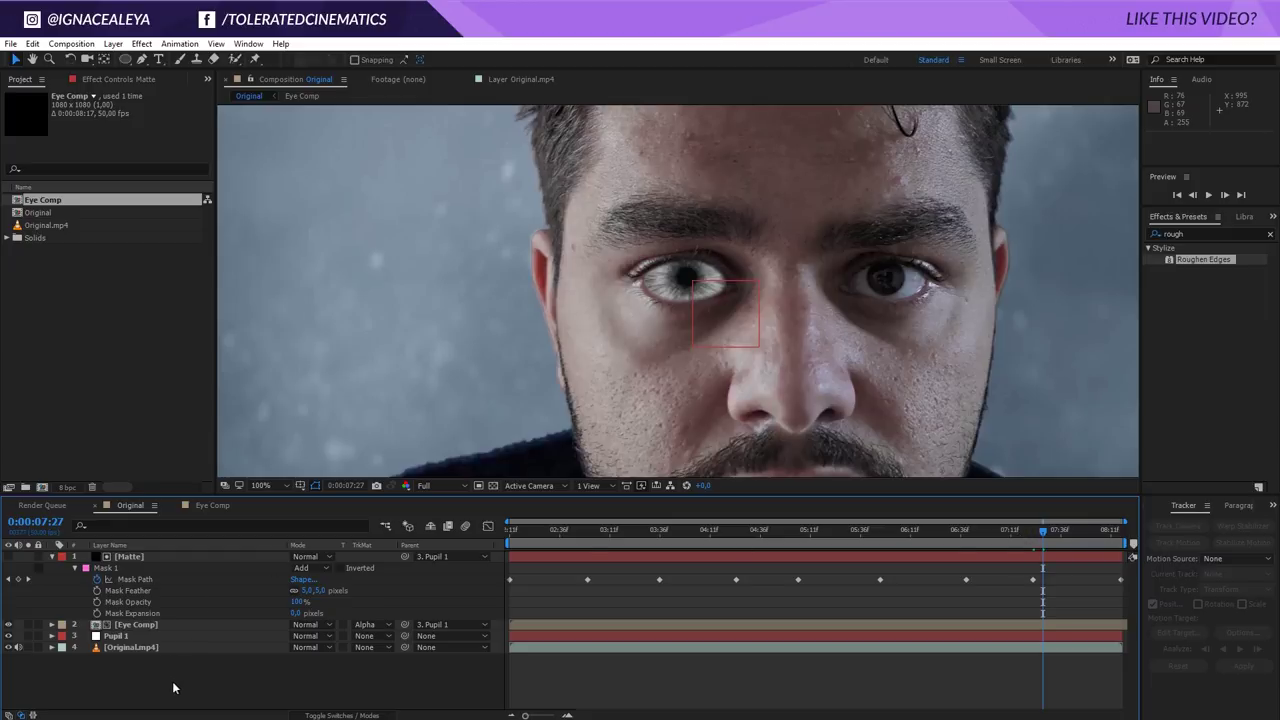
Duplicate the Matte layer
left_click(138, 562)
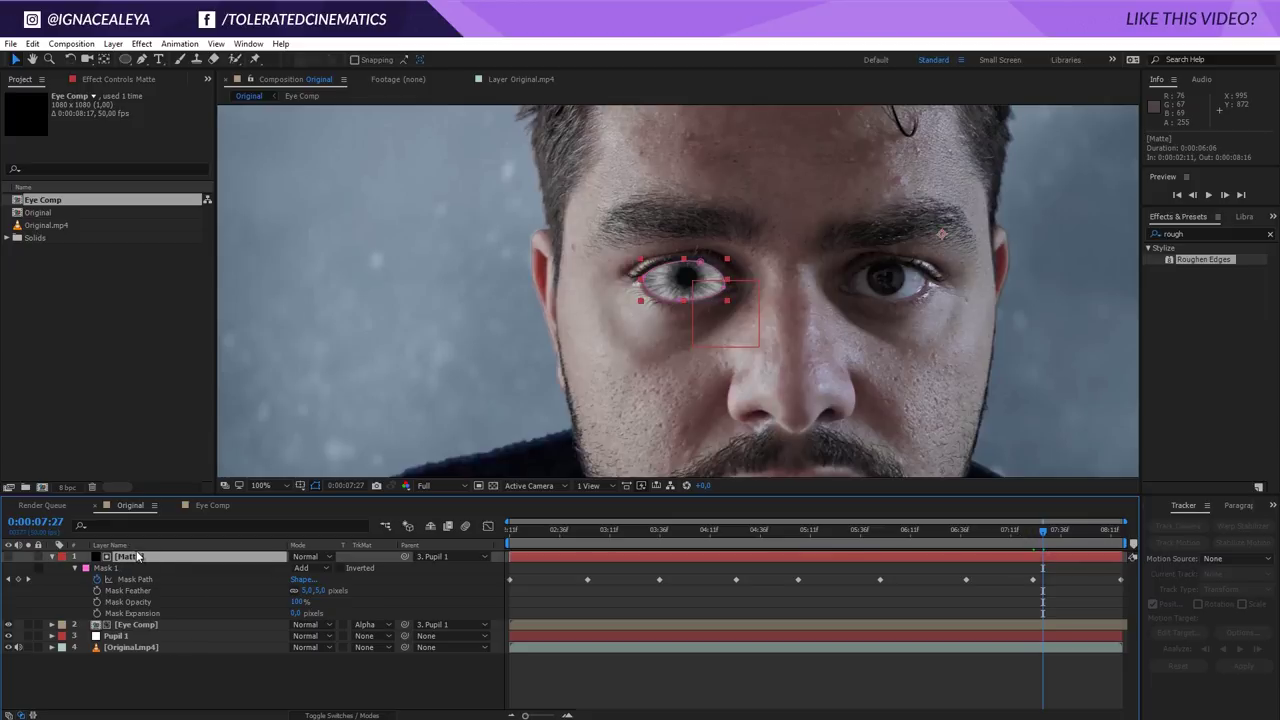
key("ctrl+d")
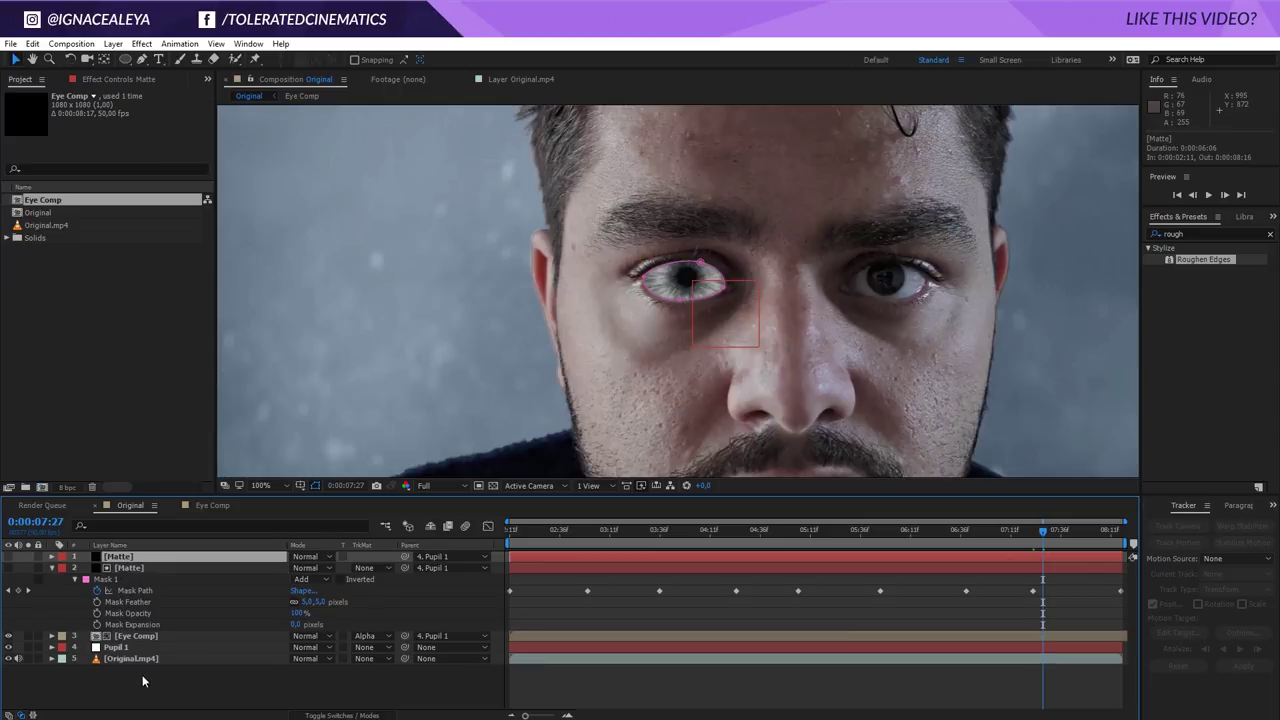
right_click(157, 685)
right_click(71, 690)
Create a new solid named Shadows in a near-black blue in the Original composition
right_click(258, 690)
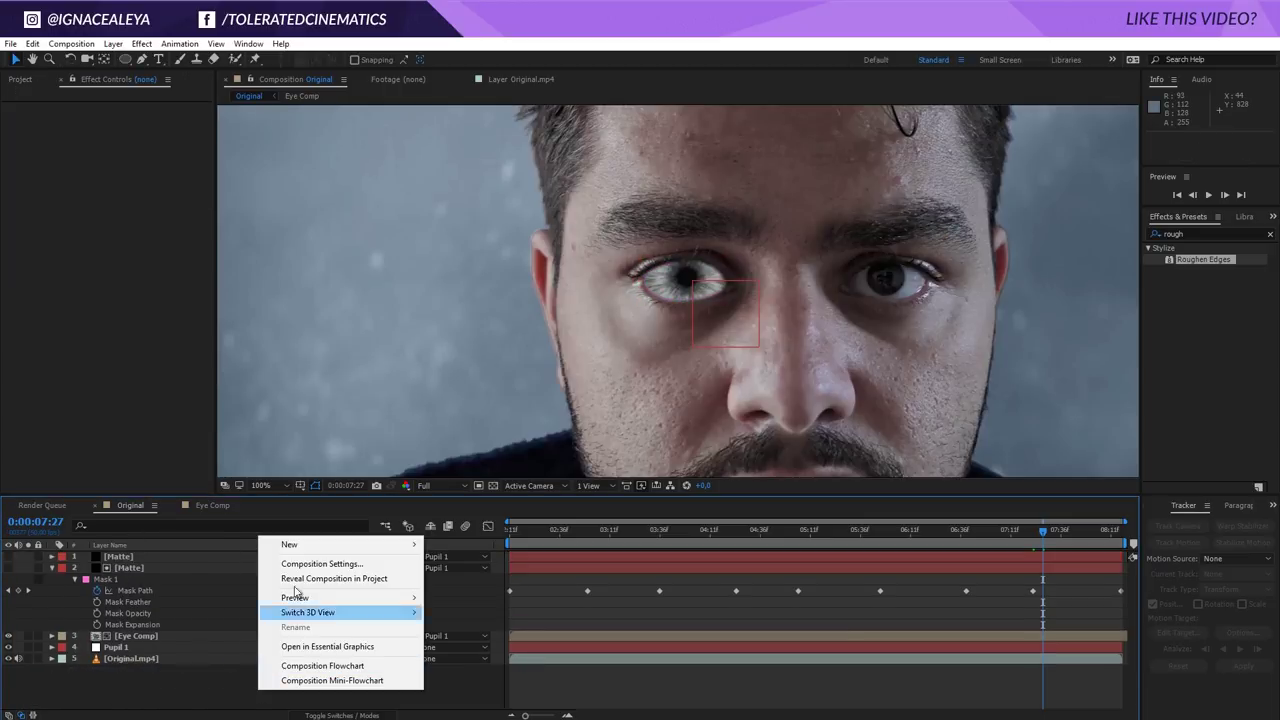
mouse_move(300, 544)
left_click(130, 568)
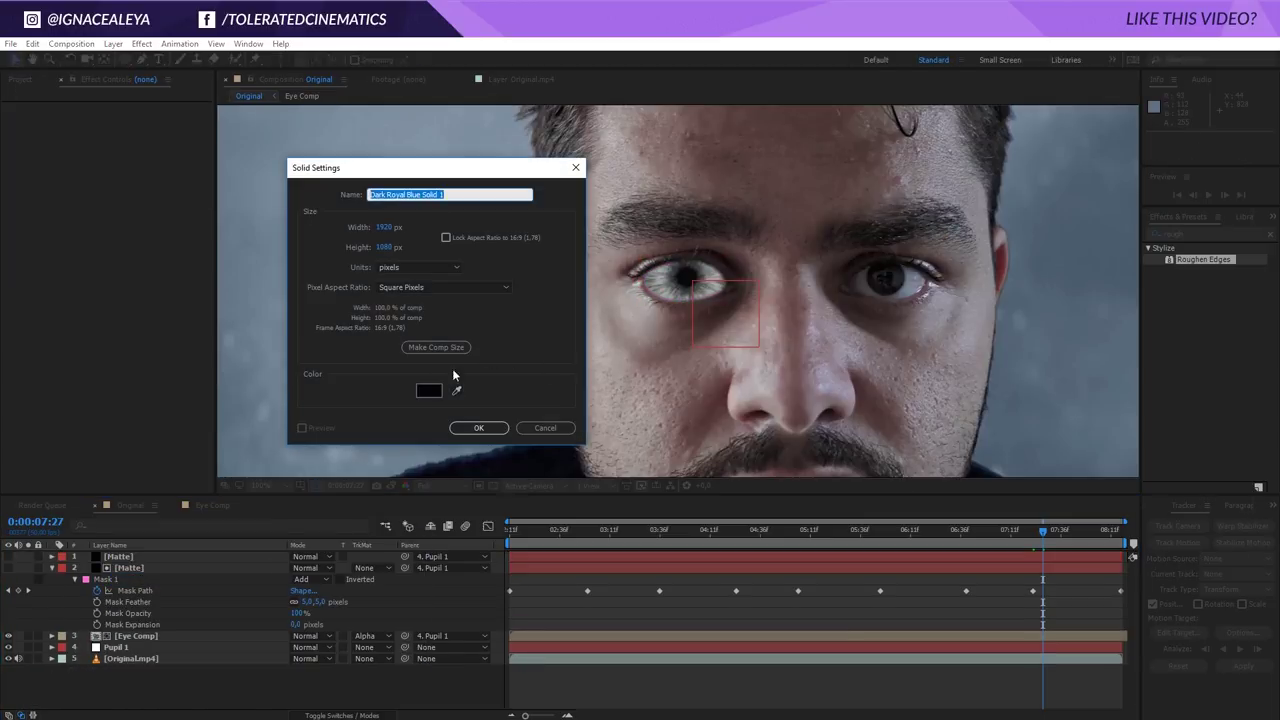
left_click(428, 390)
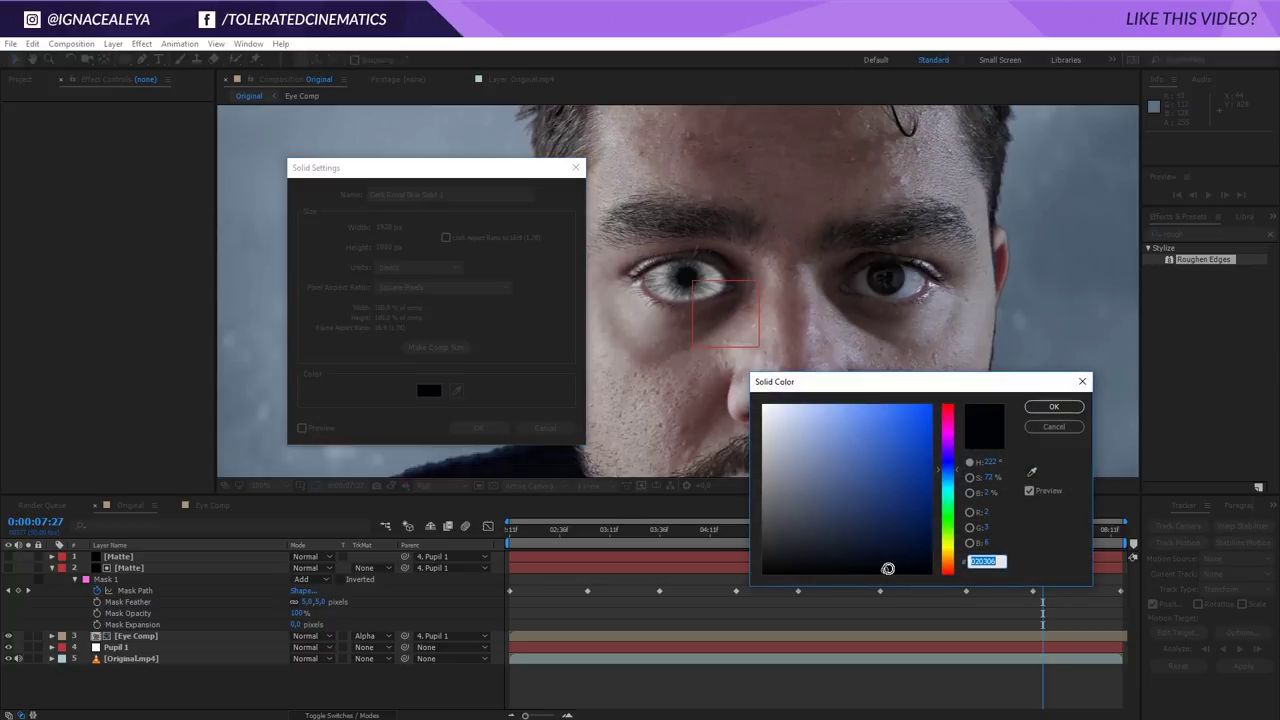
left_click(886, 568)
left_click(1054, 406)
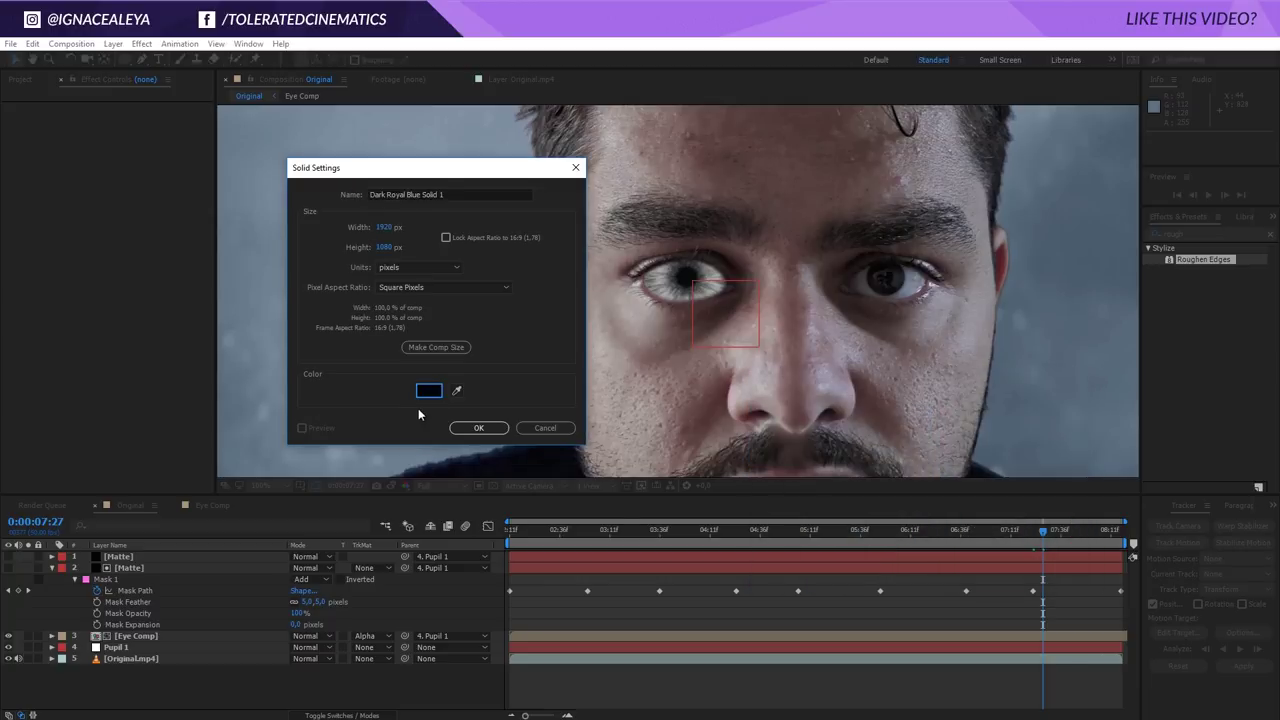
type("Shado")
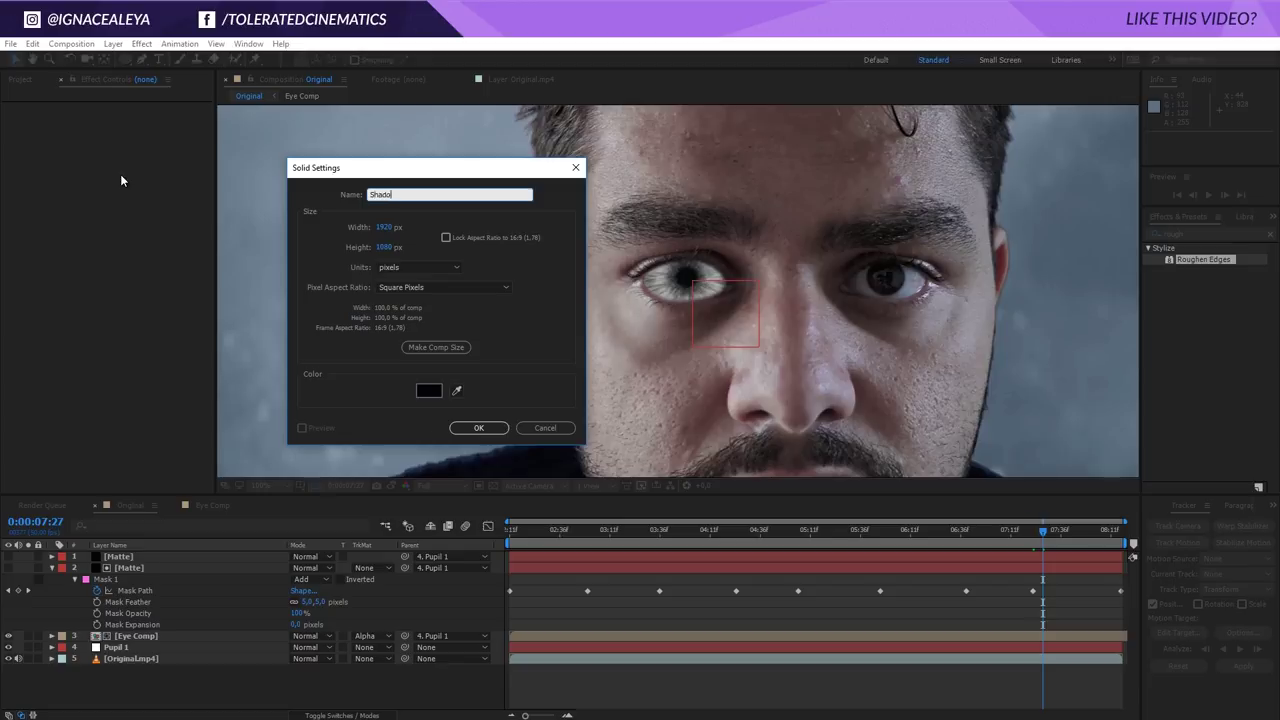
type("ws")
key("Return")
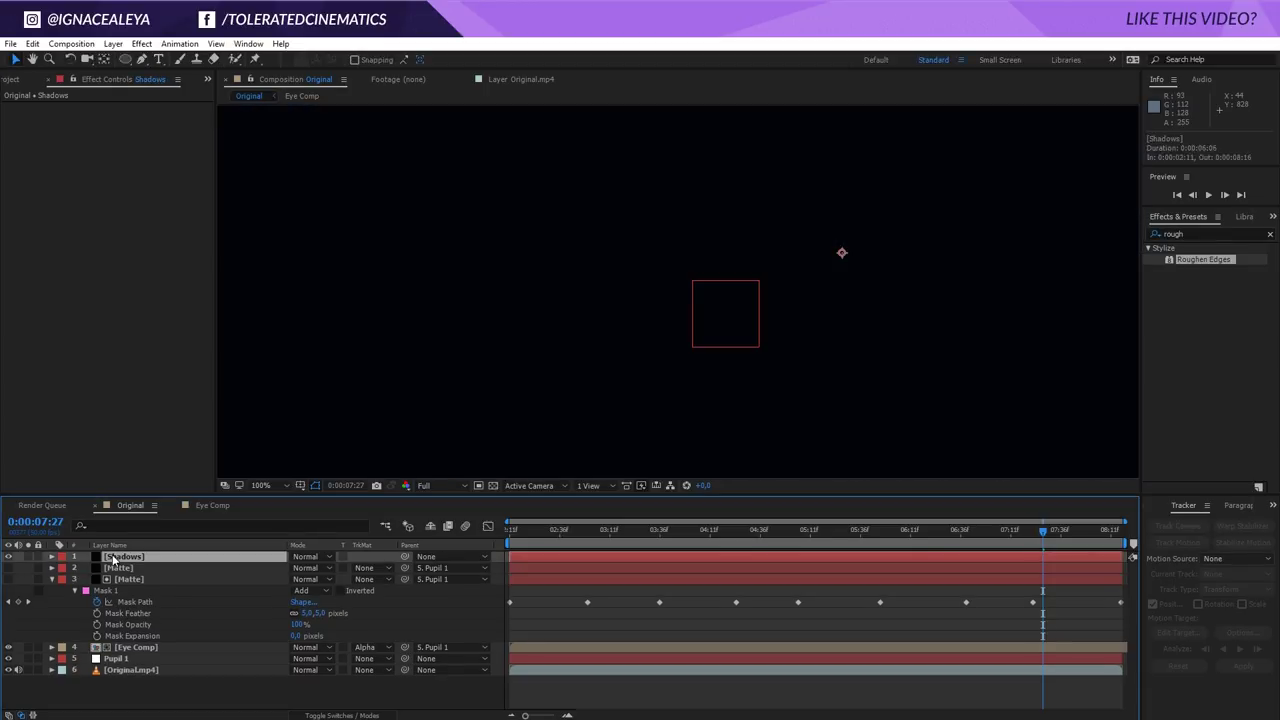
Place the Shadows solid directly beneath the duplicated Matte layer and set its track matte to Alpha Matte
left_click_drag(112, 557, 118, 574)
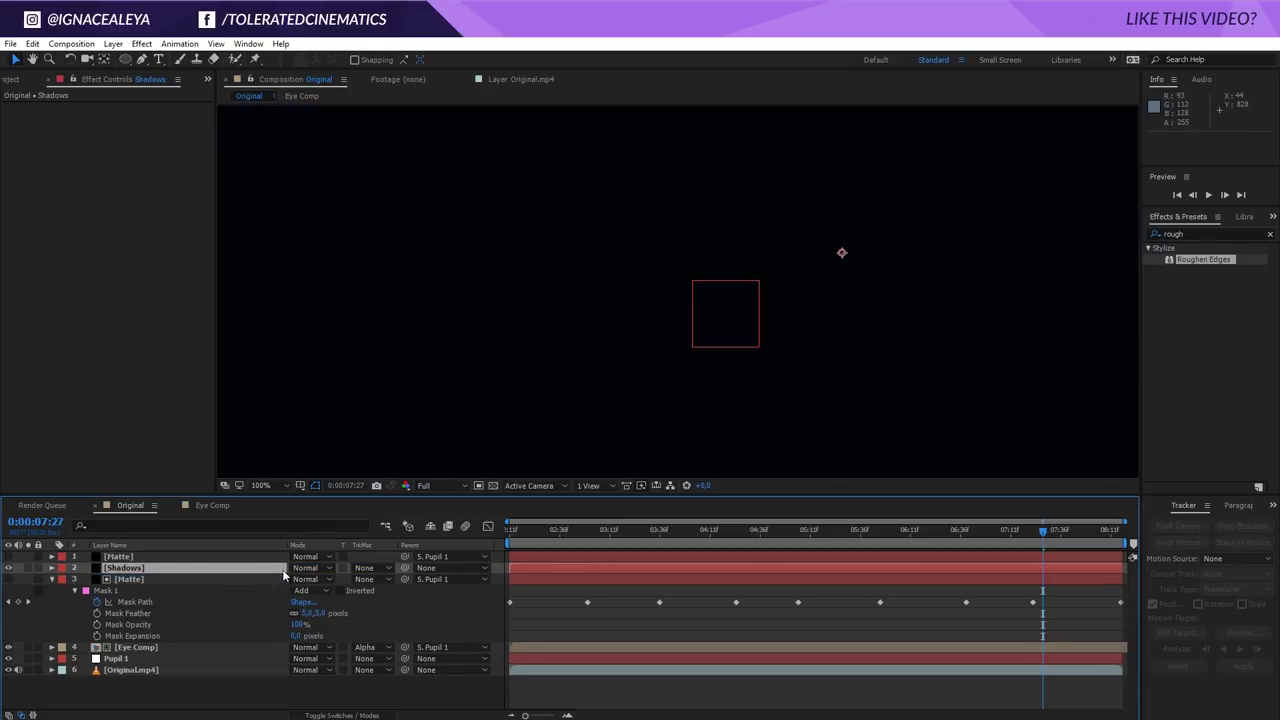
left_click(381, 572)
left_click(410, 600)
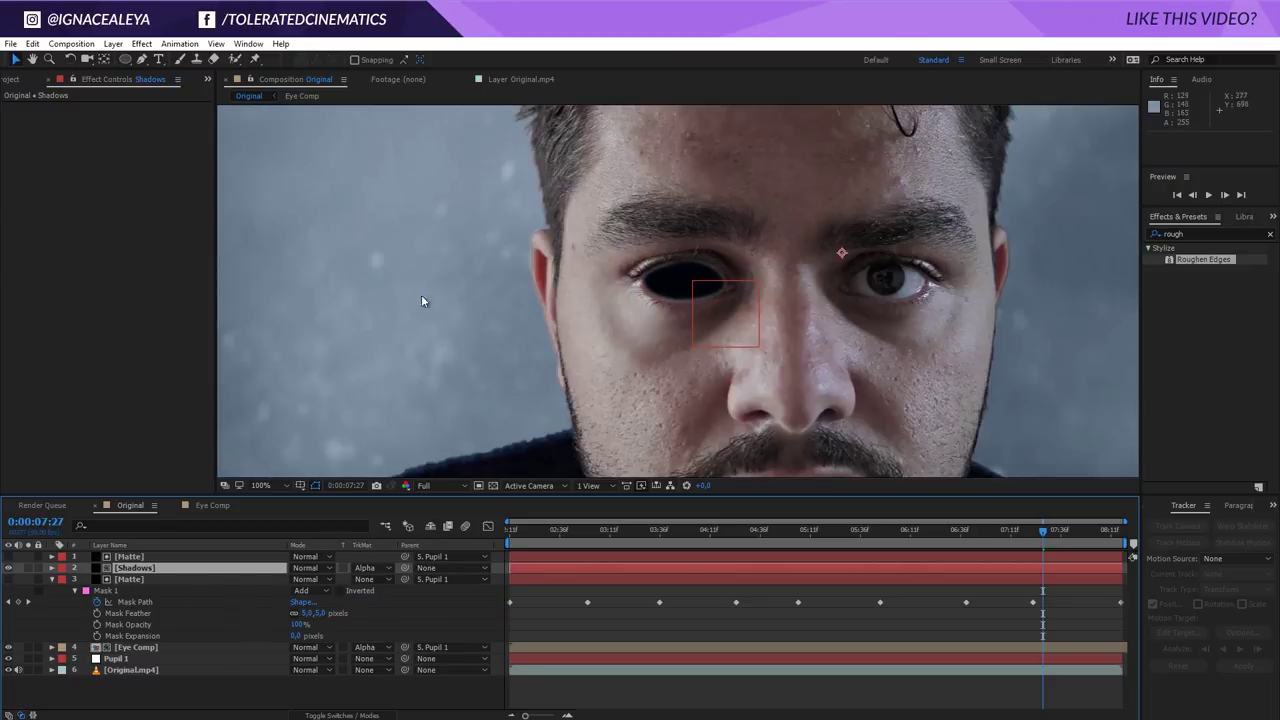
Draw an elliptical mask about 98 by 57 pixels over the eye on the Shadows layer, set to Subtract with a 14-pixel feather
left_click(125, 59)
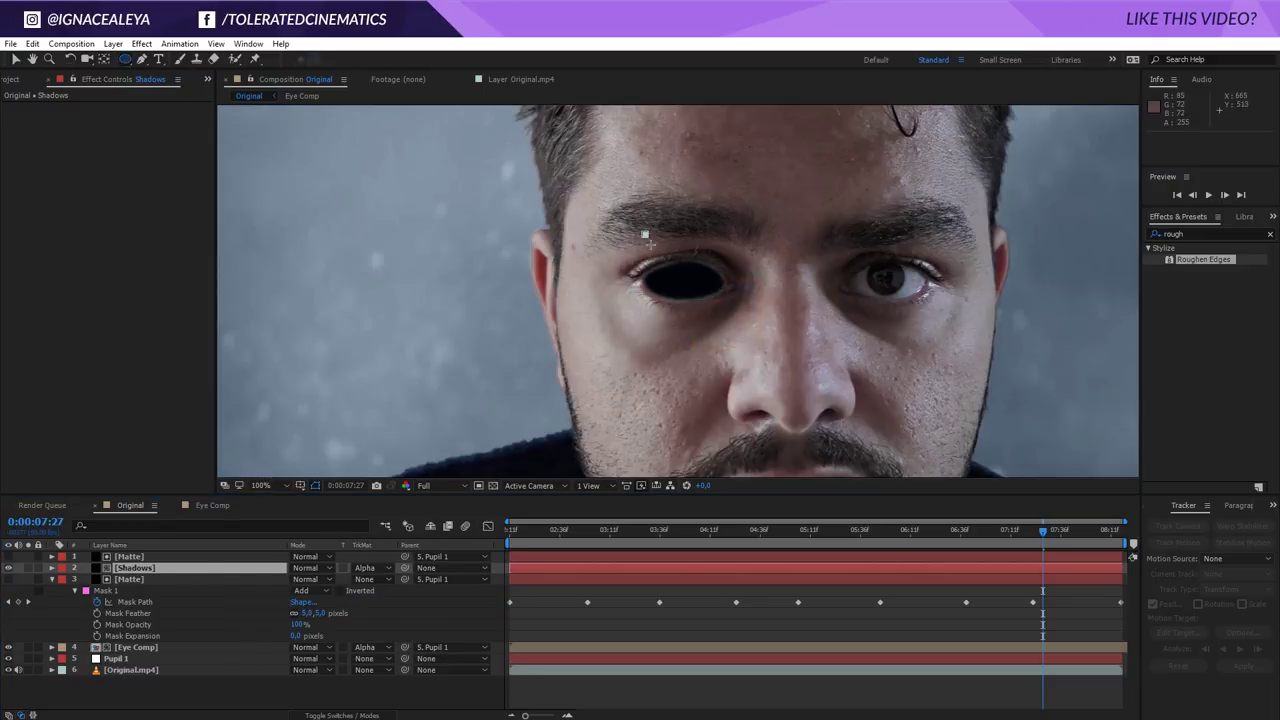
mouse_move(646, 235)
left_mouse_down()
mouse_move(694, 316)
mouse_move(744, 287)
mouse_move(748, 311)
mouse_move(718, 300)
left_mouse_up()
key("period")
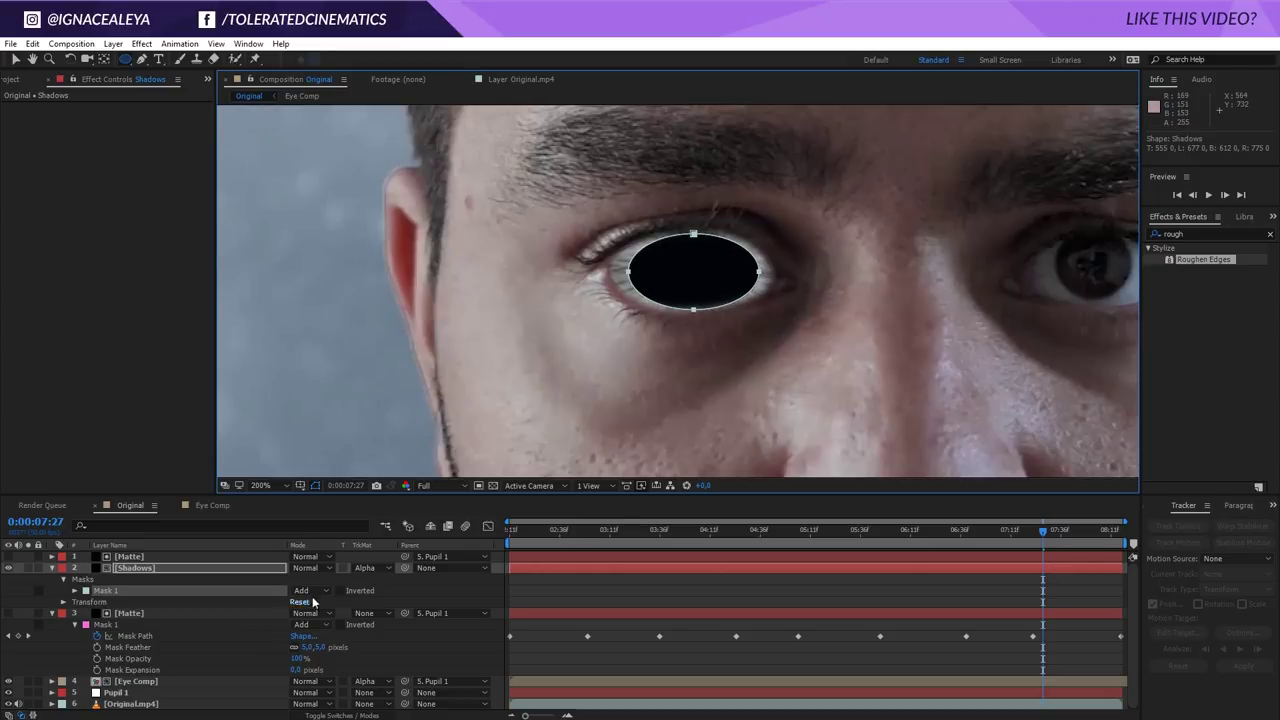
left_click(303, 590)
left_click(327, 636)
key("f")
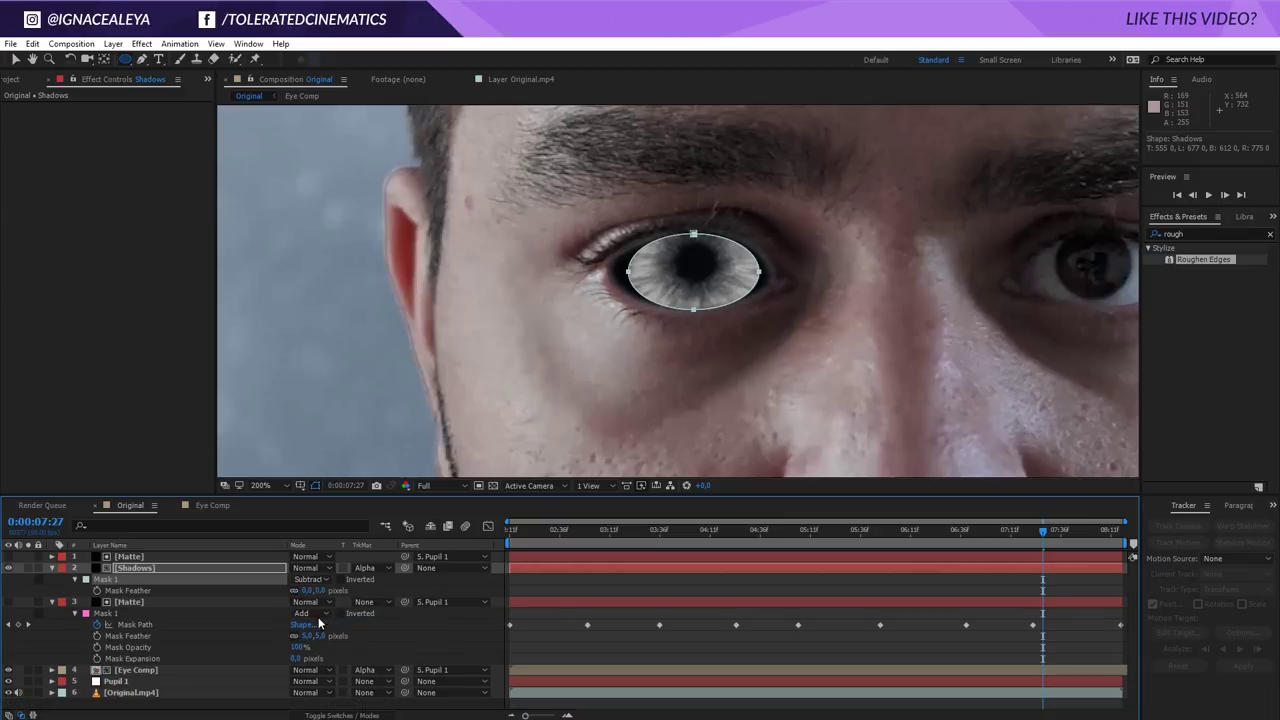
left_click_drag(321, 590, 345, 590)
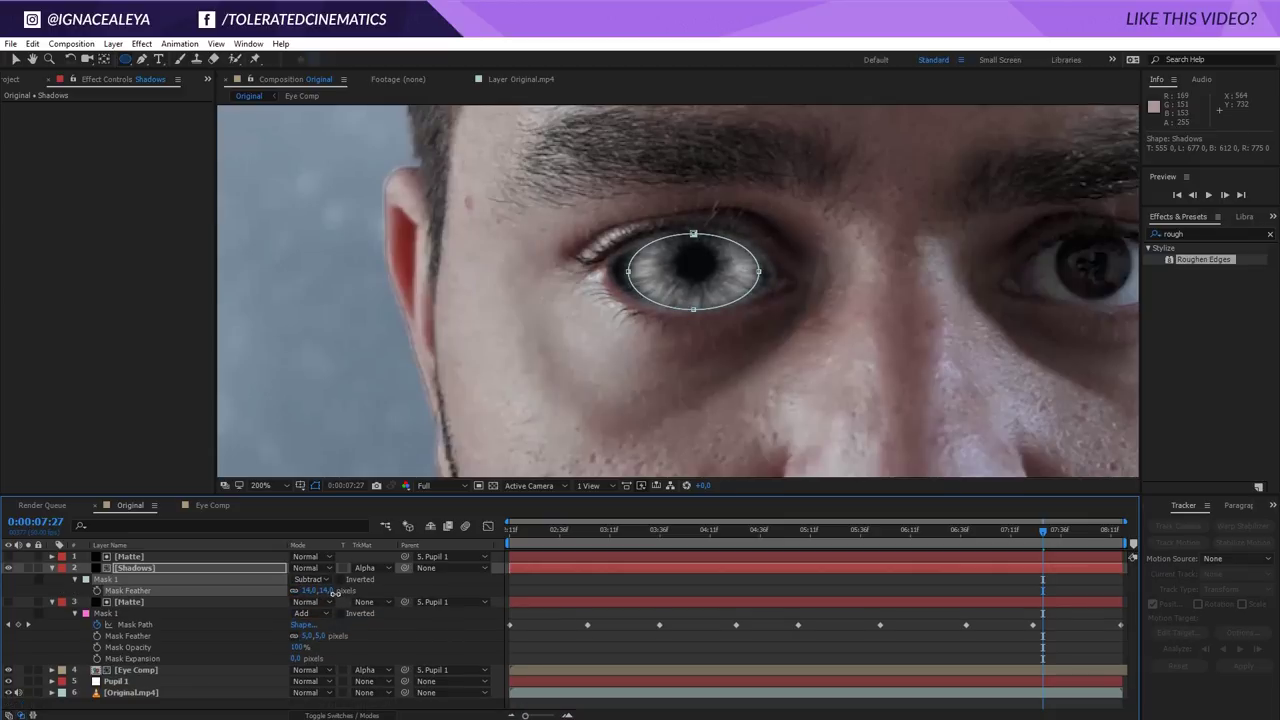
Reshape the Shadows ellipse mask by shifting its outer point outward, its inner point slightly inward and its upper point slightly down
key("v")
left_click_drag(628, 273, 620, 274)
left_click_drag(759, 272, 756, 273)
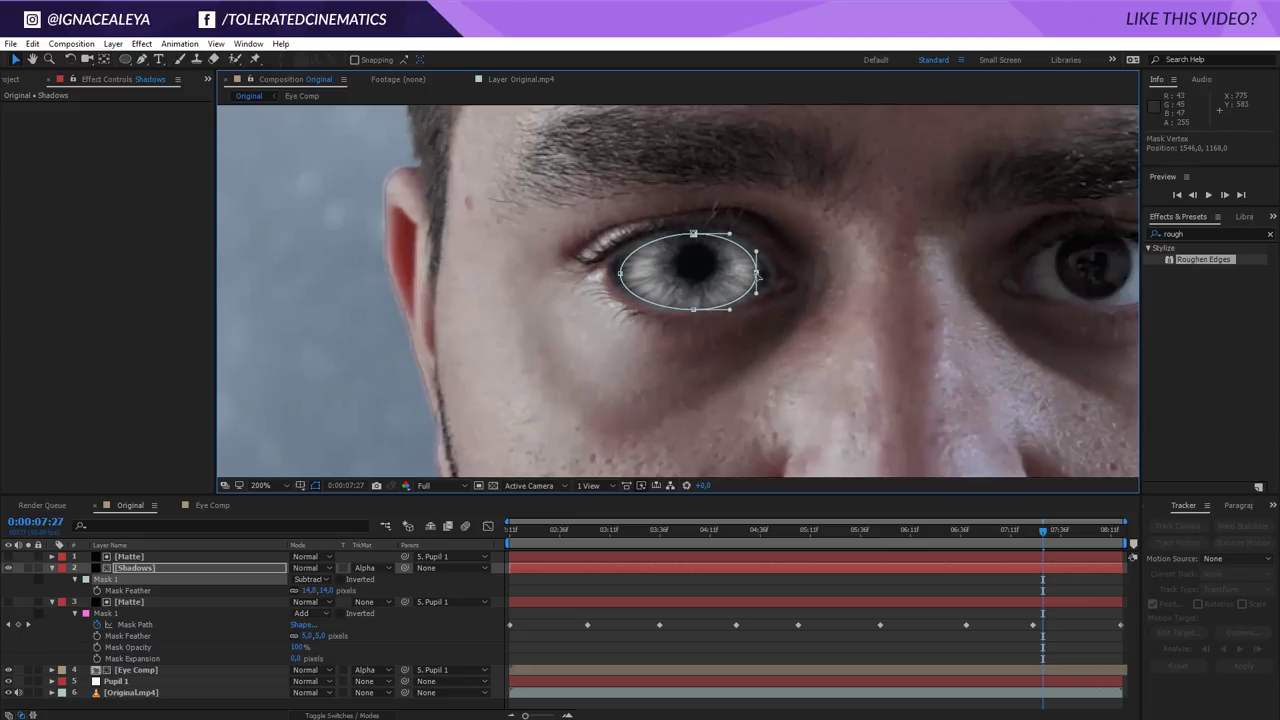
left_click_drag(694, 235, 697, 241)
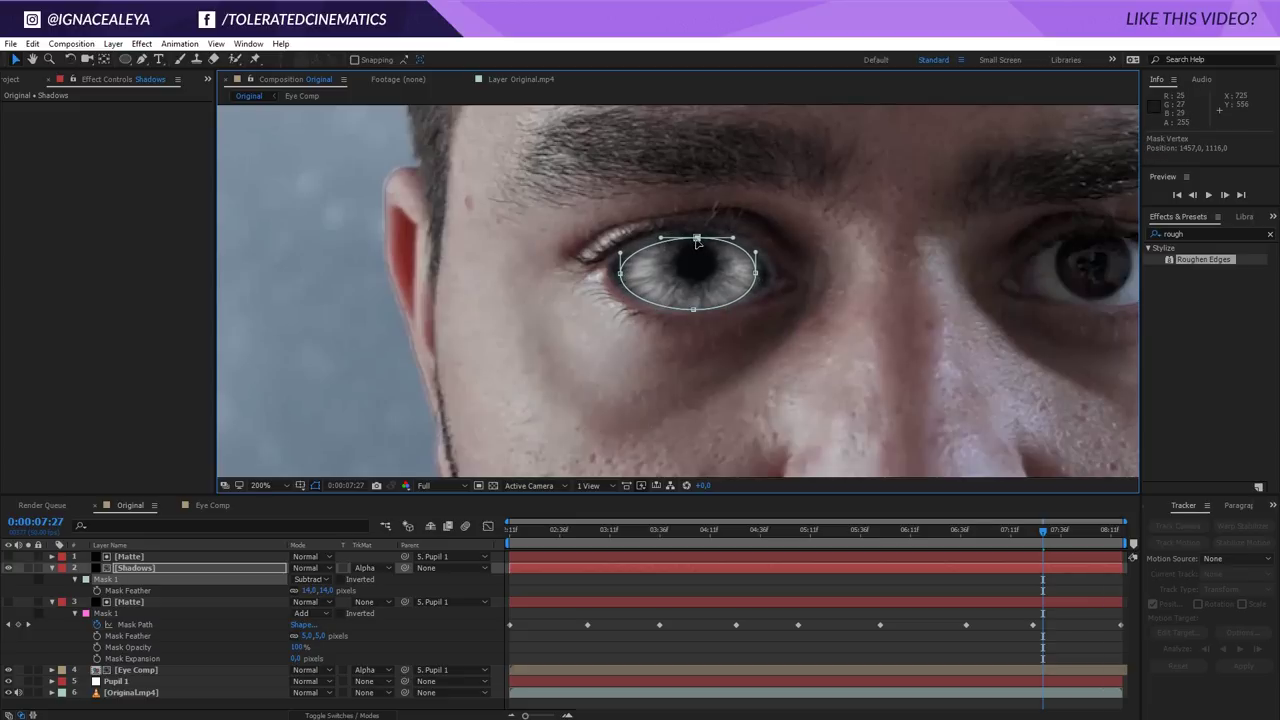
left_click(718, 581)
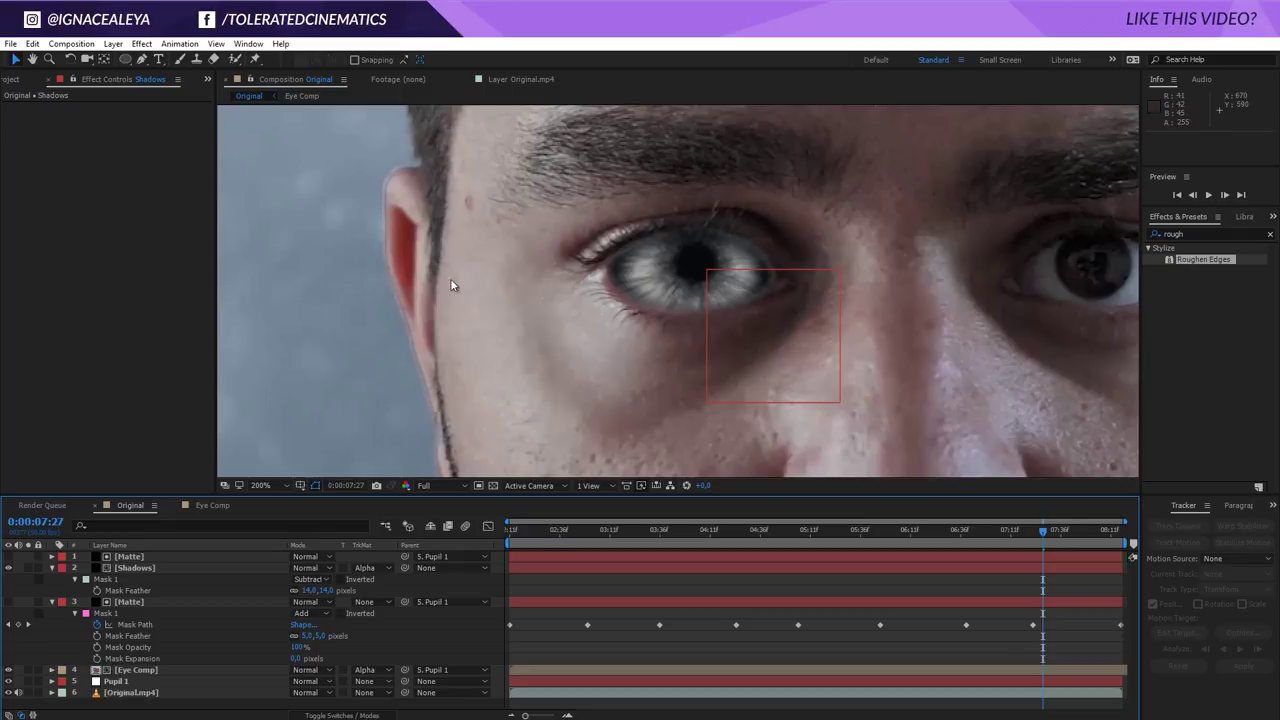
Set the Mask Expansion of the duplicated Matte layer above Shadows to 2 pixels
left_click(137, 557)
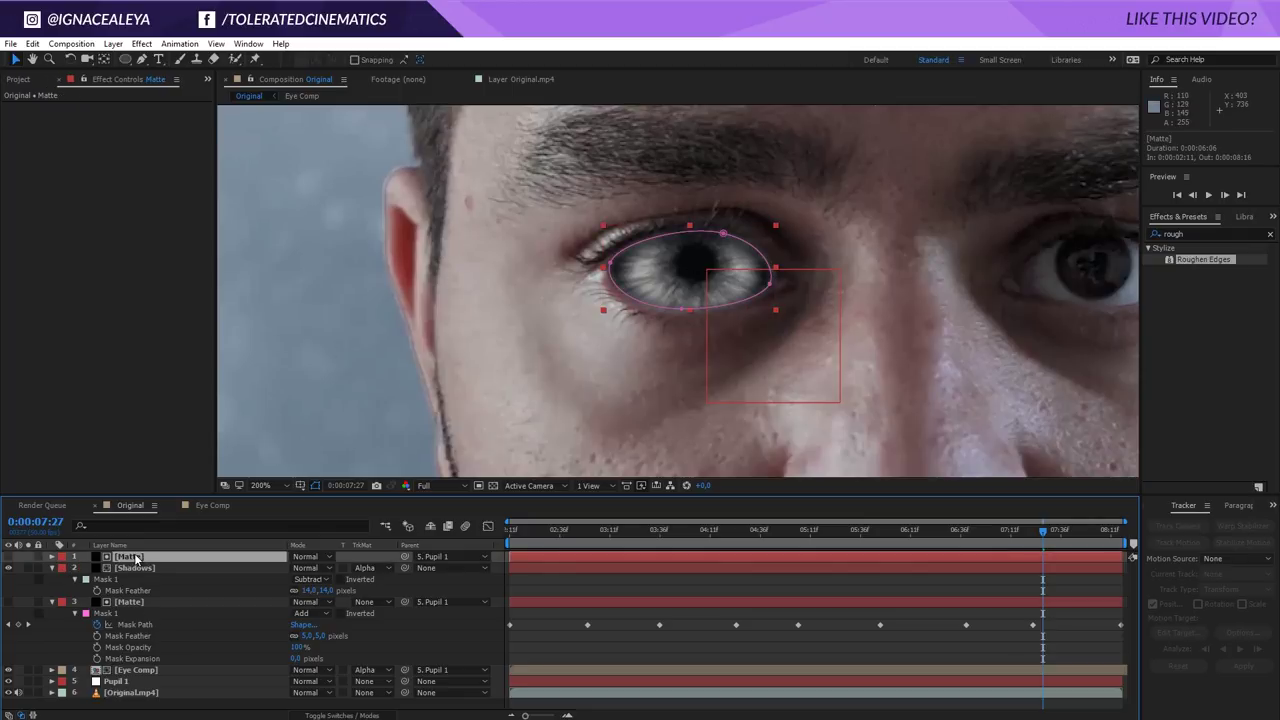
key("m")
key("m")
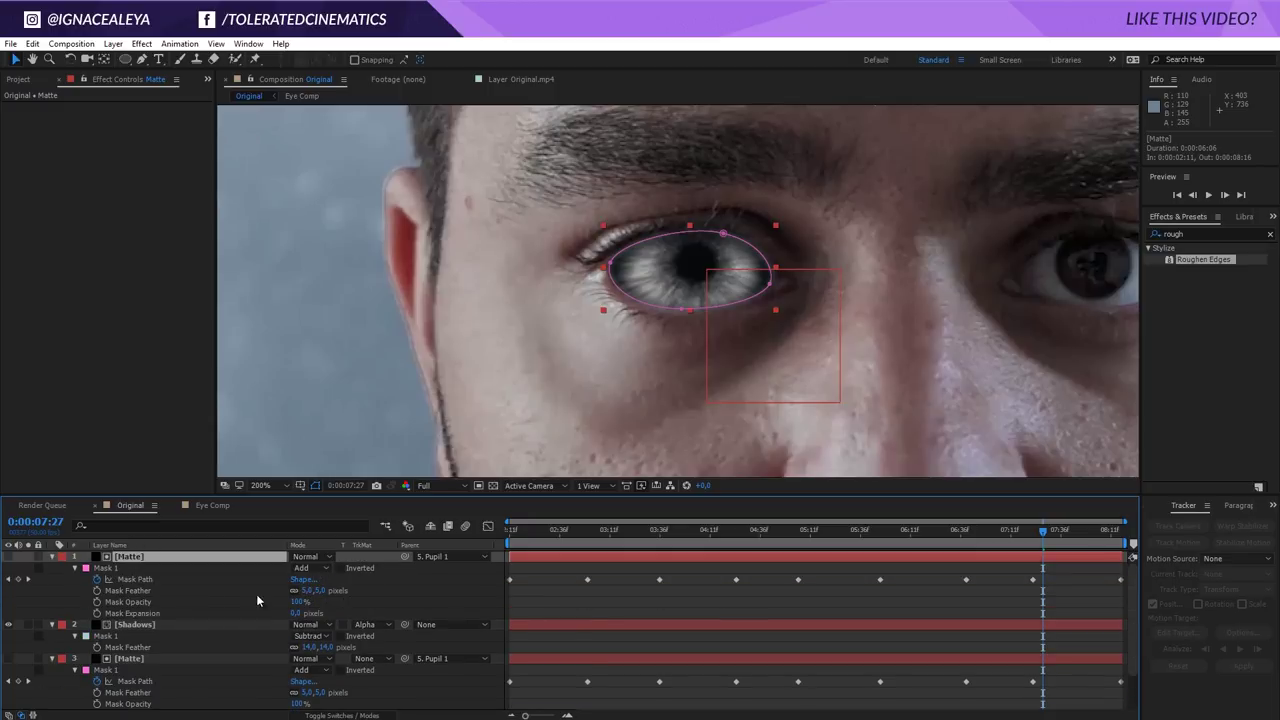
left_click(296, 613)
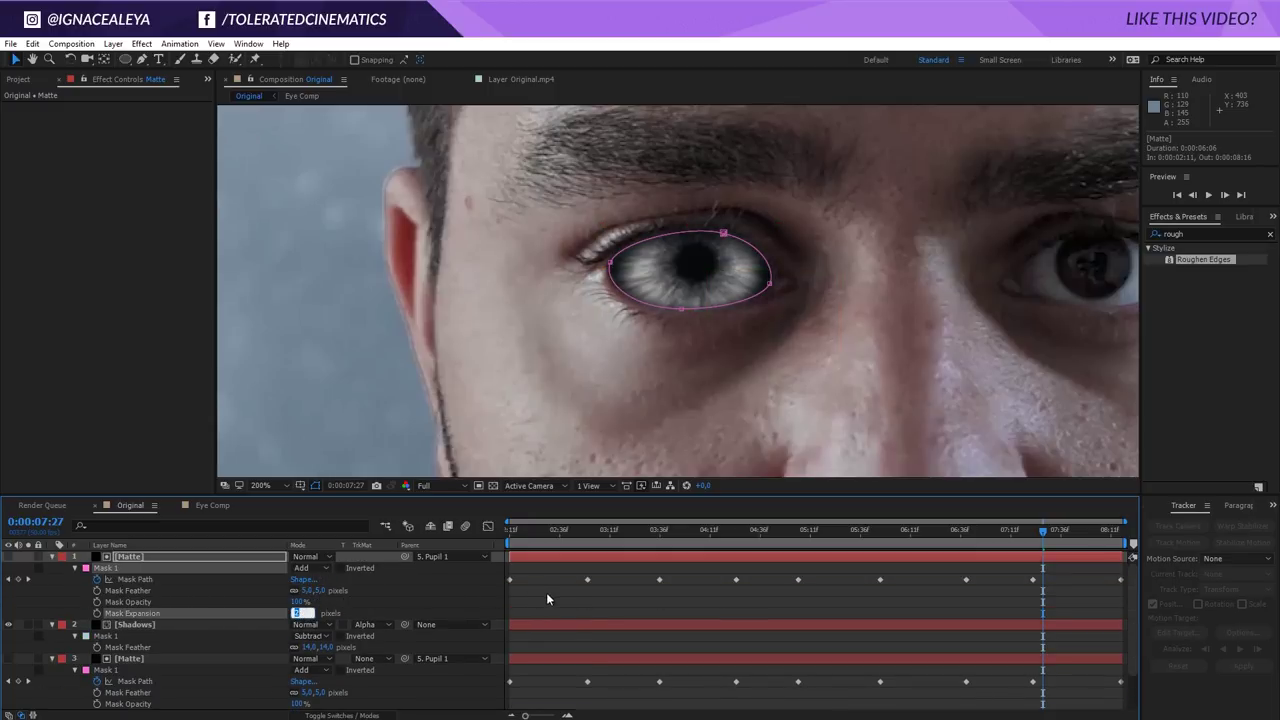
key("Up")
left_click(561, 607)
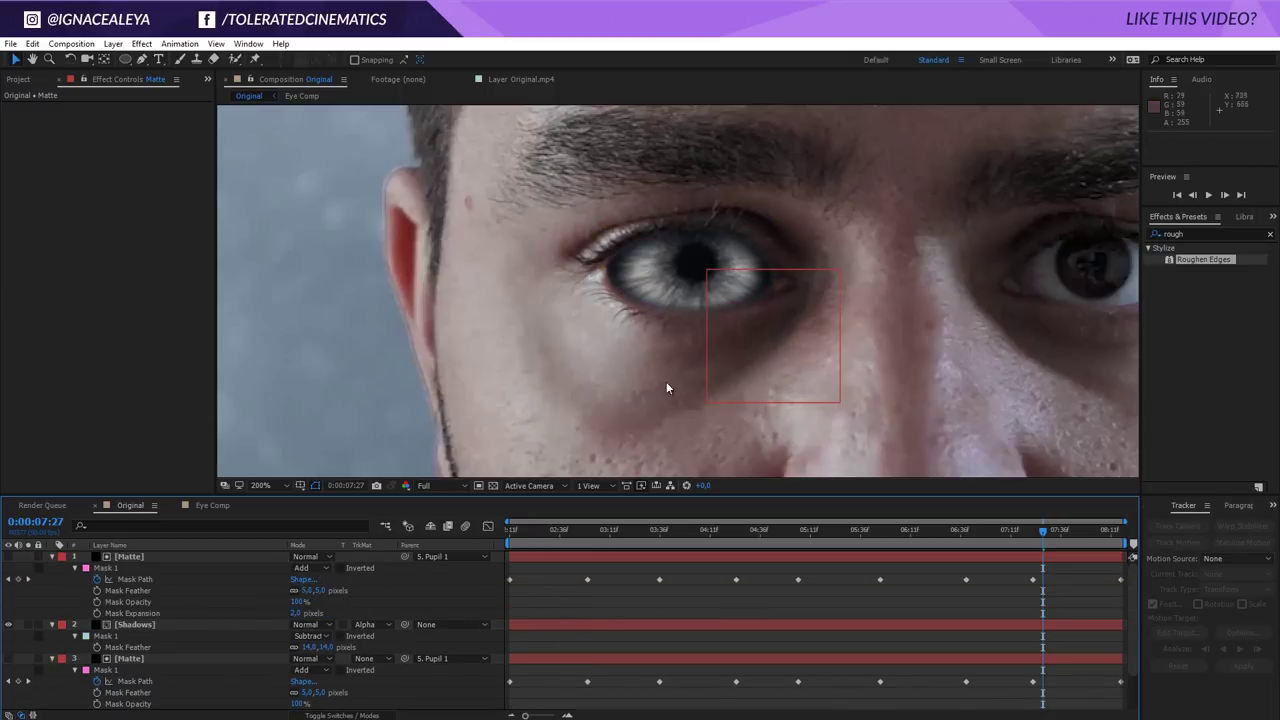
Set the duplicated Matte layer's Mask Feather to 11 pixels and check how the eye shadow blends
left_click_drag(319, 593, 326, 592)
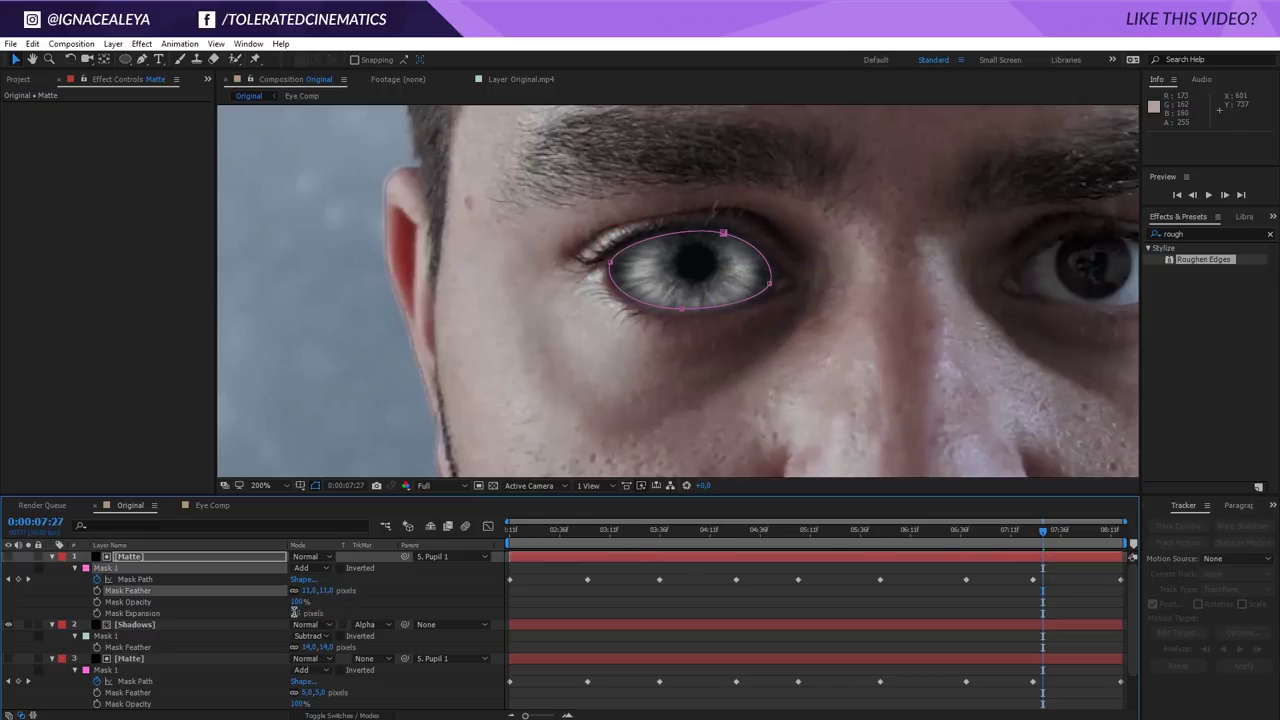
left_click(296, 613)
left_click(566, 606)
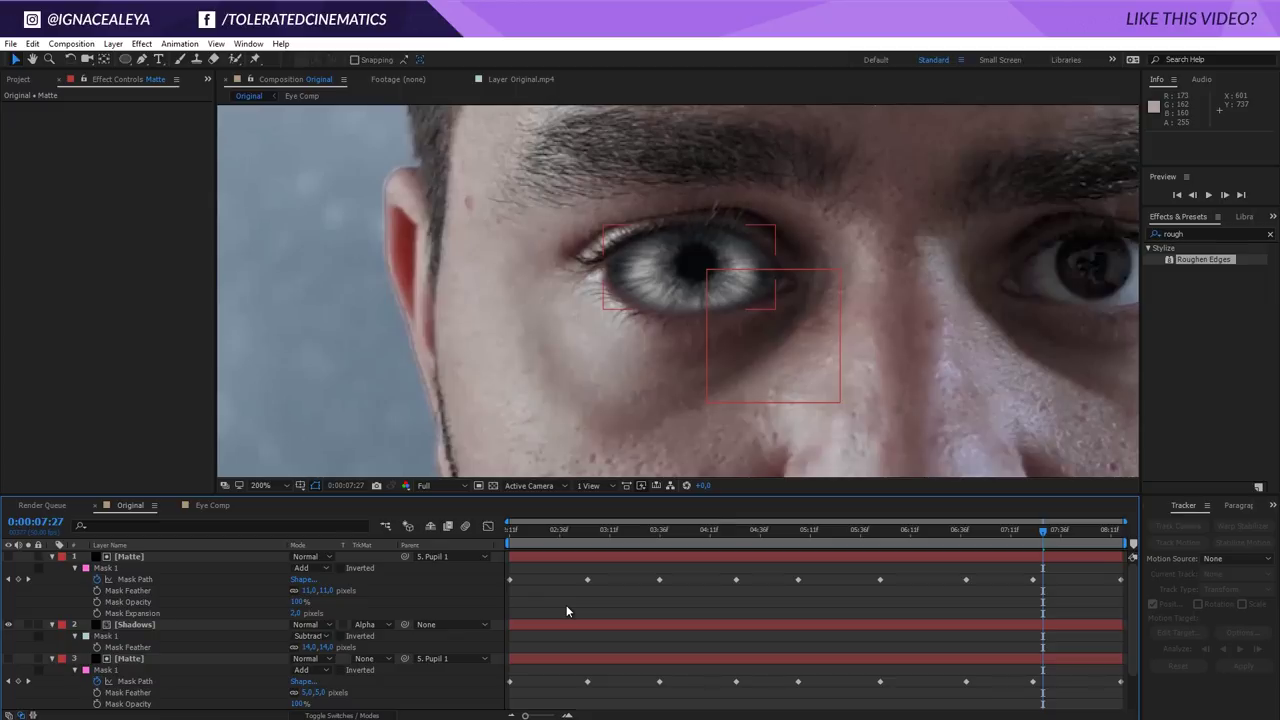
scroll(734, 388, "down", 3)
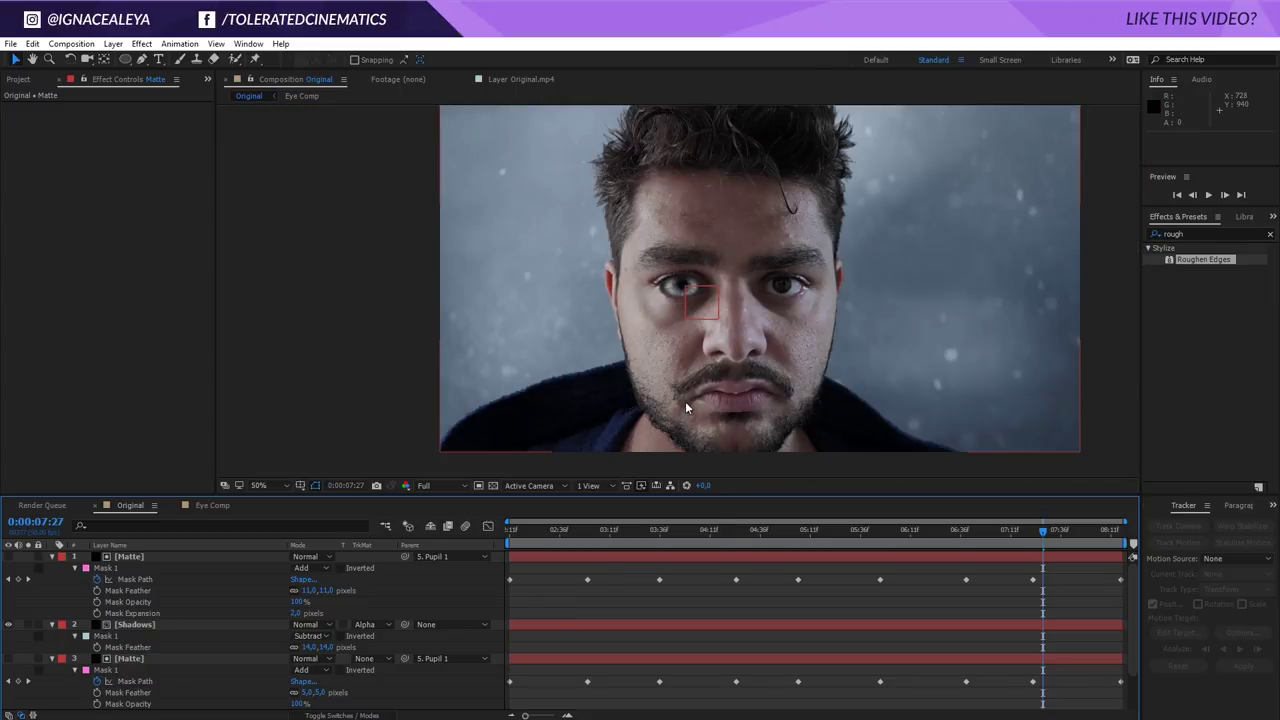
scroll(670, 290, "up", 3)
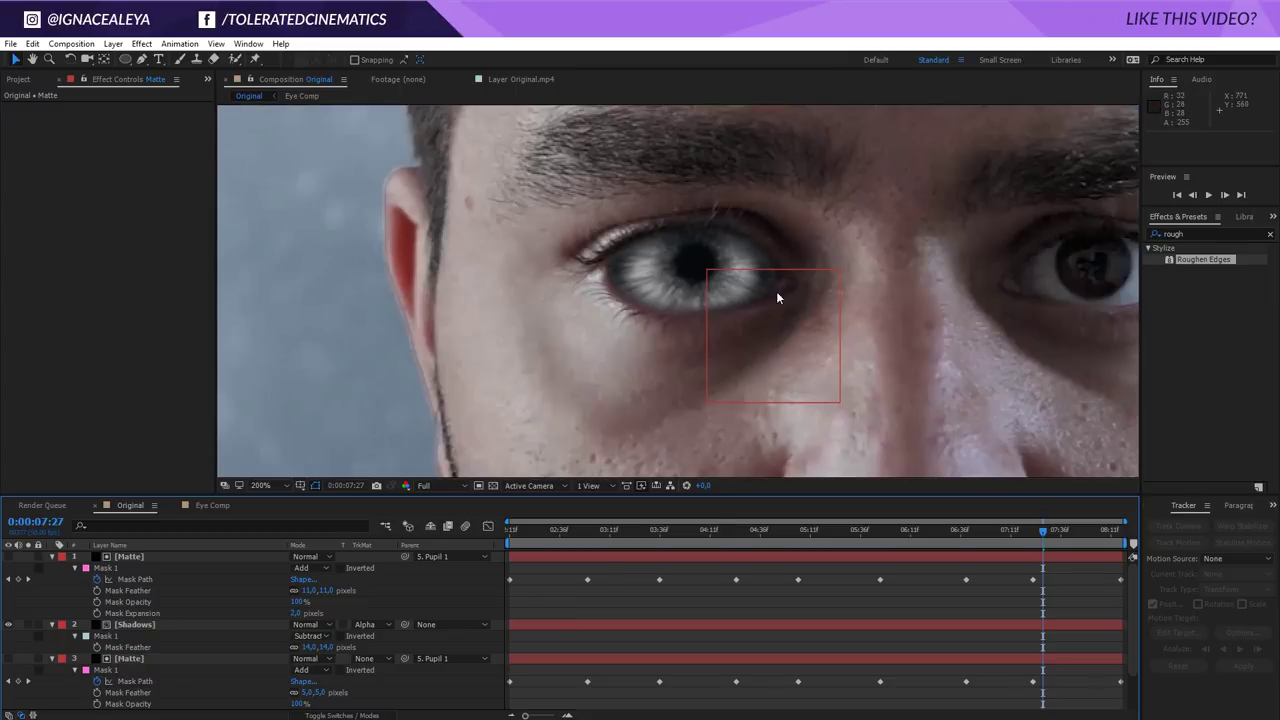
scroll(676, 327, "down", 1)
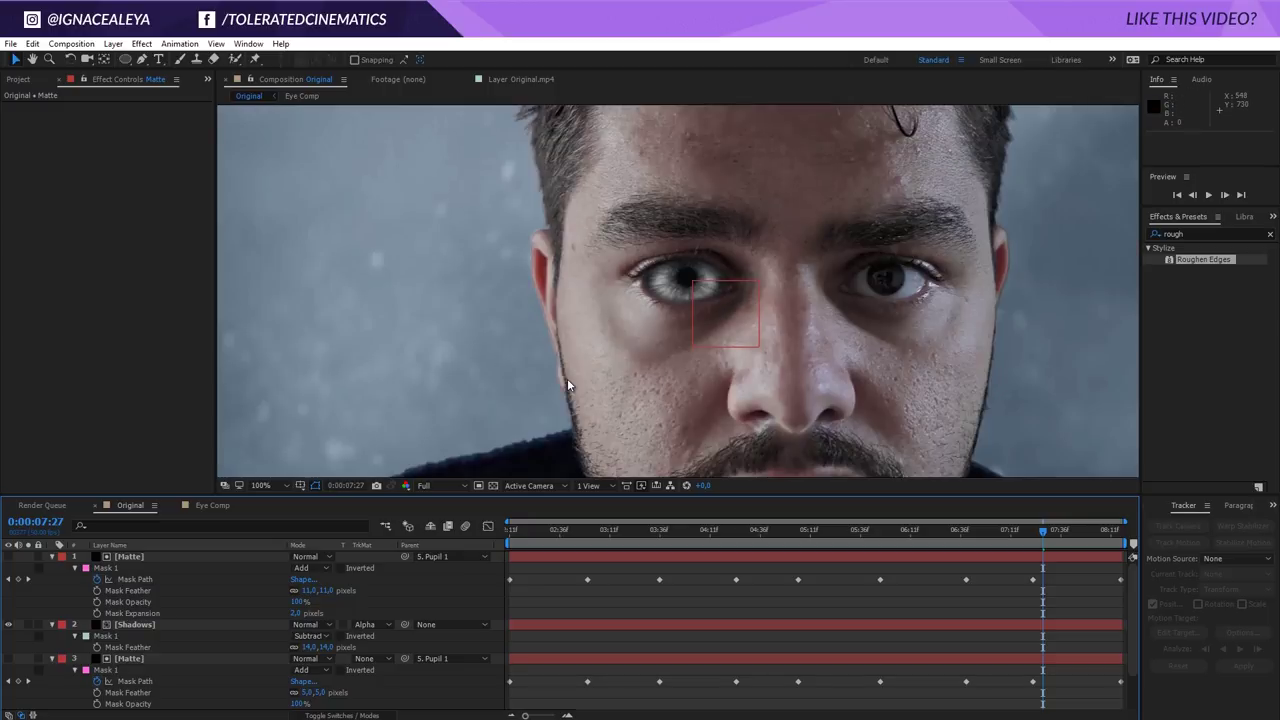
Create a new adjustment layer and move it to the top of the Original composition's layer stack
scroll(140, 640, "down", 2)
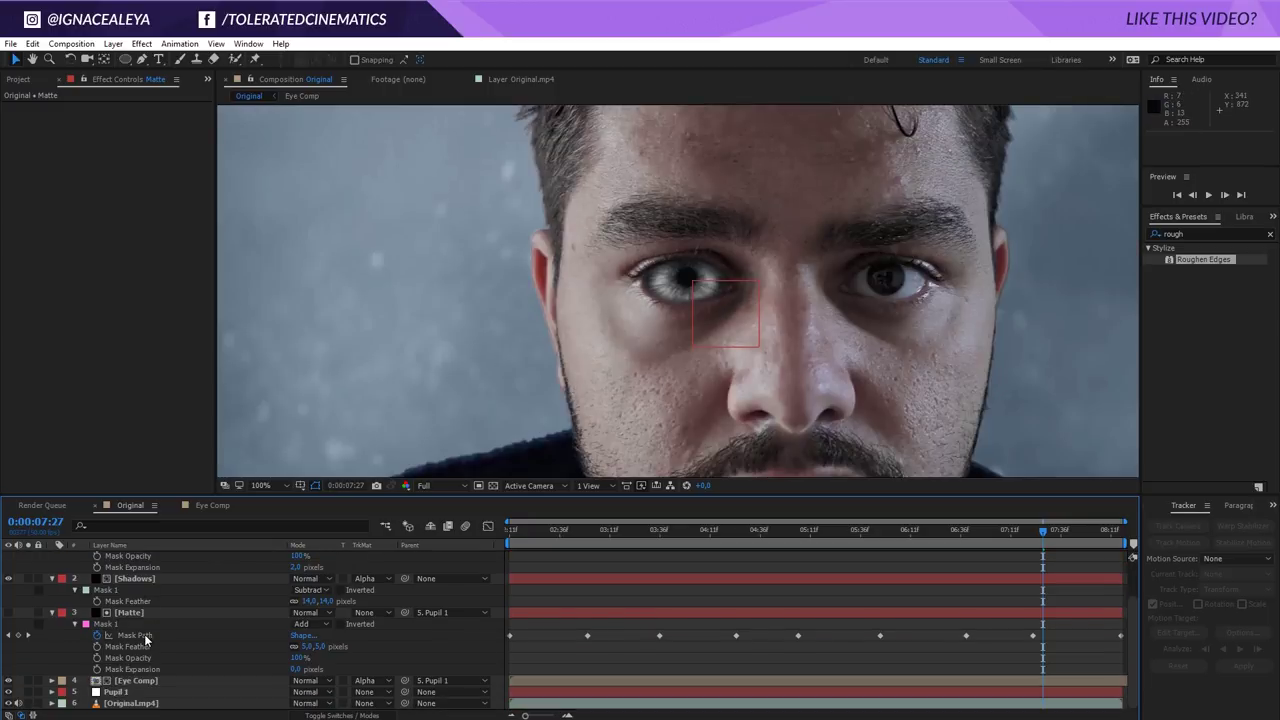
left_click(133, 693)
scroll(140, 692, "up", 2)
right_click(537, 600)
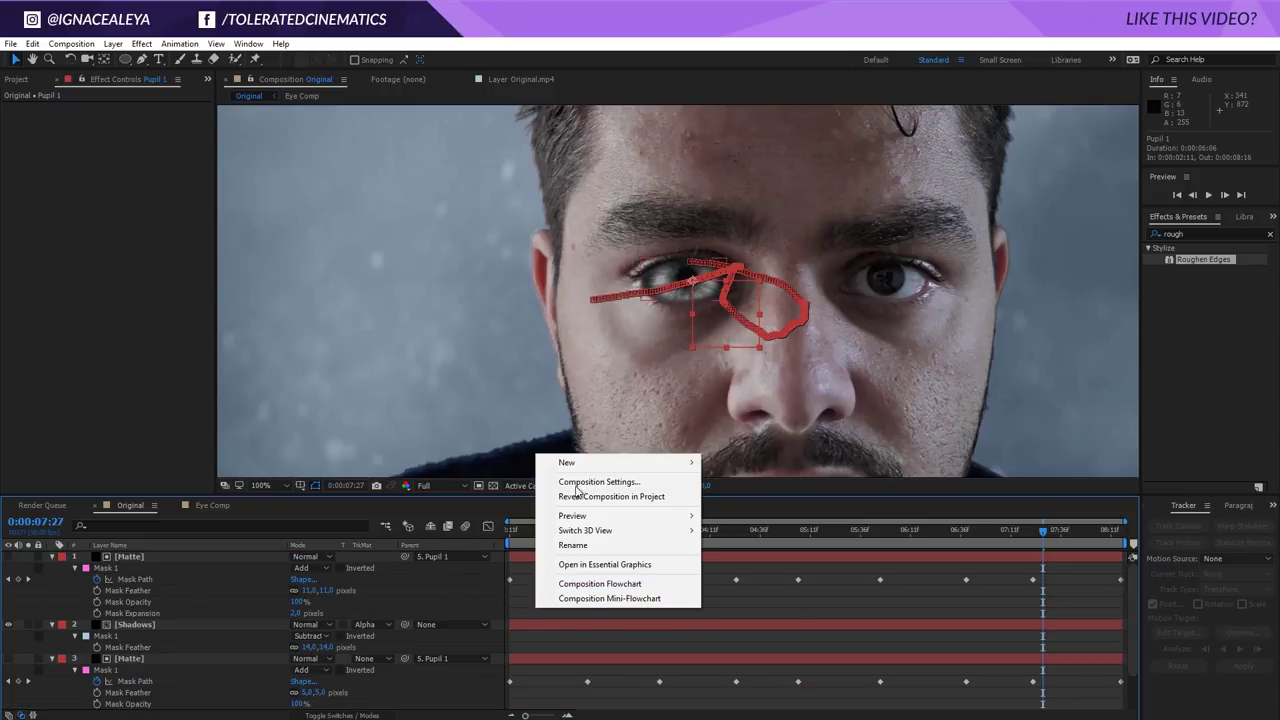
mouse_move(566, 458)
left_click(422, 574)
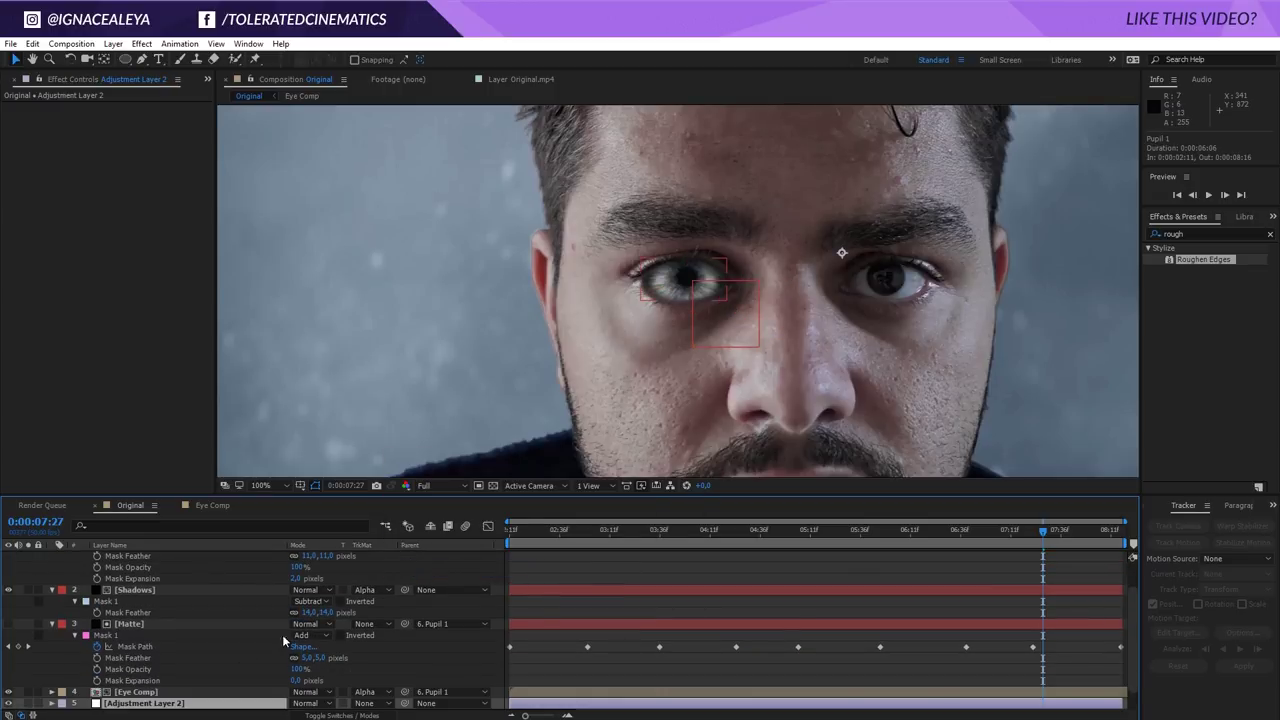
left_click_drag(156, 704, 159, 560)
Rename the adjustment layer as Reflections
key("Return")
type("Reflecti")
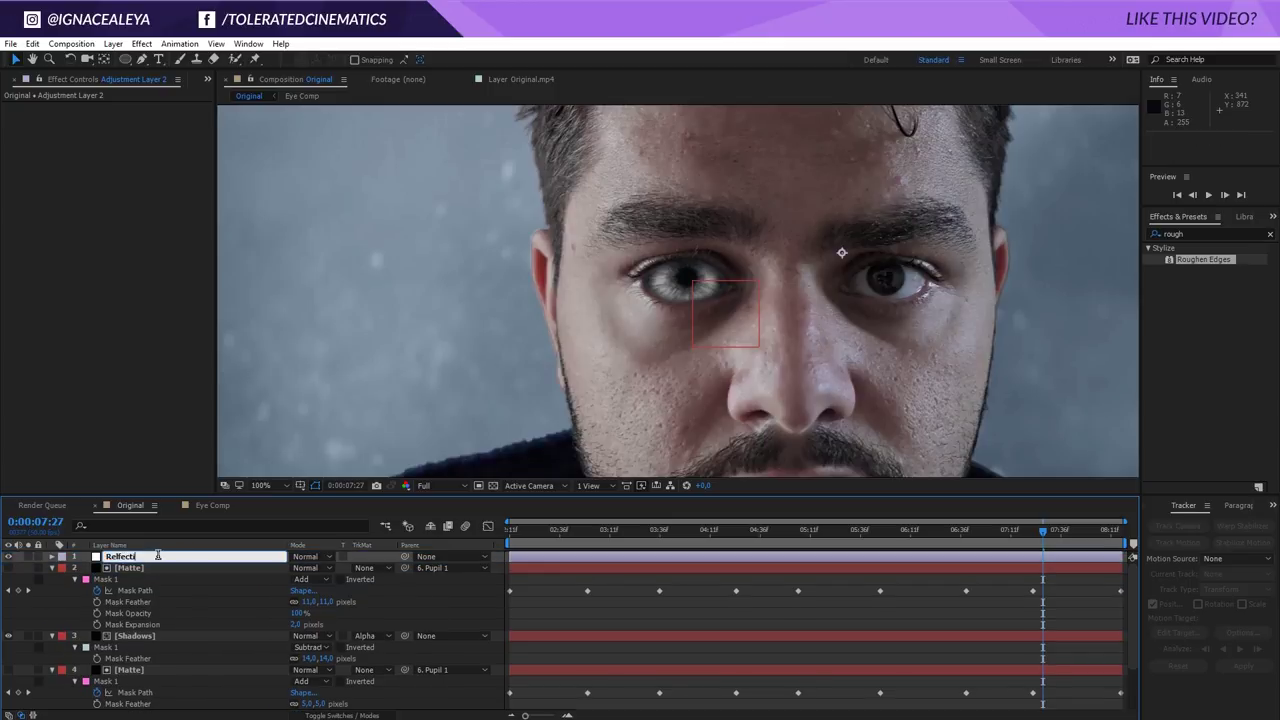
type("ons")
key("Return")
key("Return")
type("Ref")
key("Return")
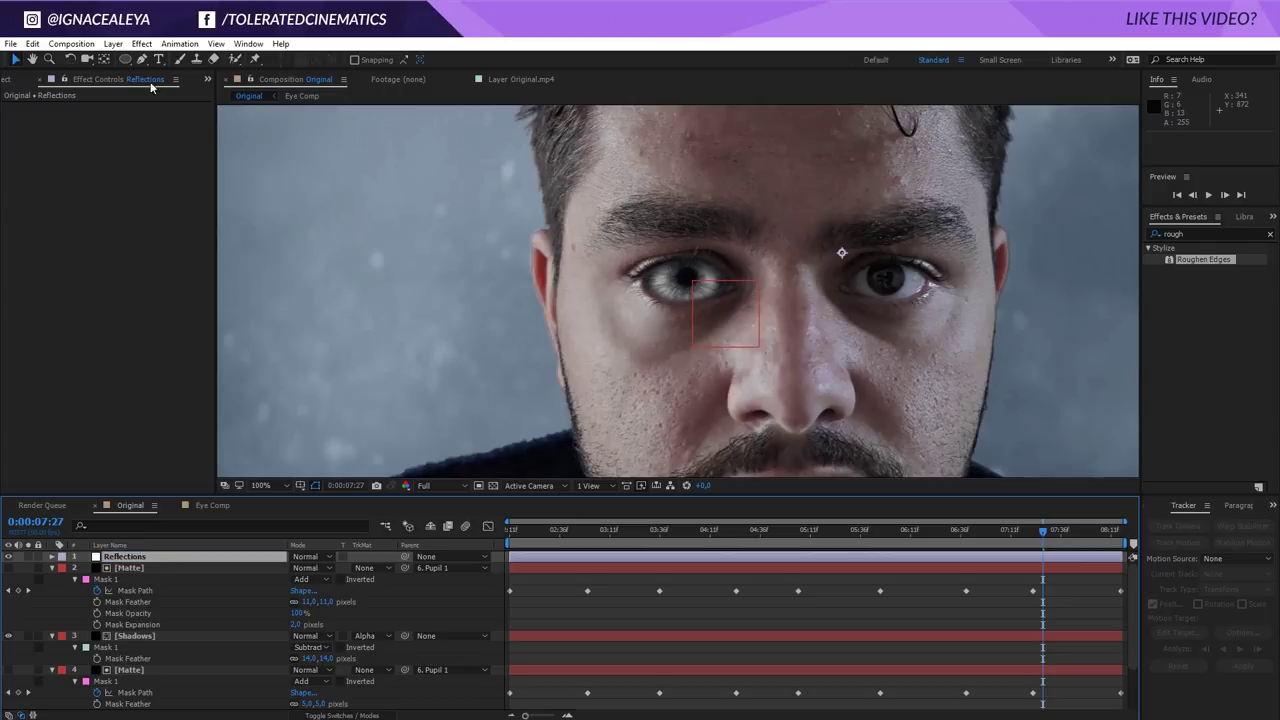
Draw an elliptical mask about 234 by 173 pixels around the replaced eye on the Reflections layer and parent the layer to Pupil 1
left_click(126, 60)
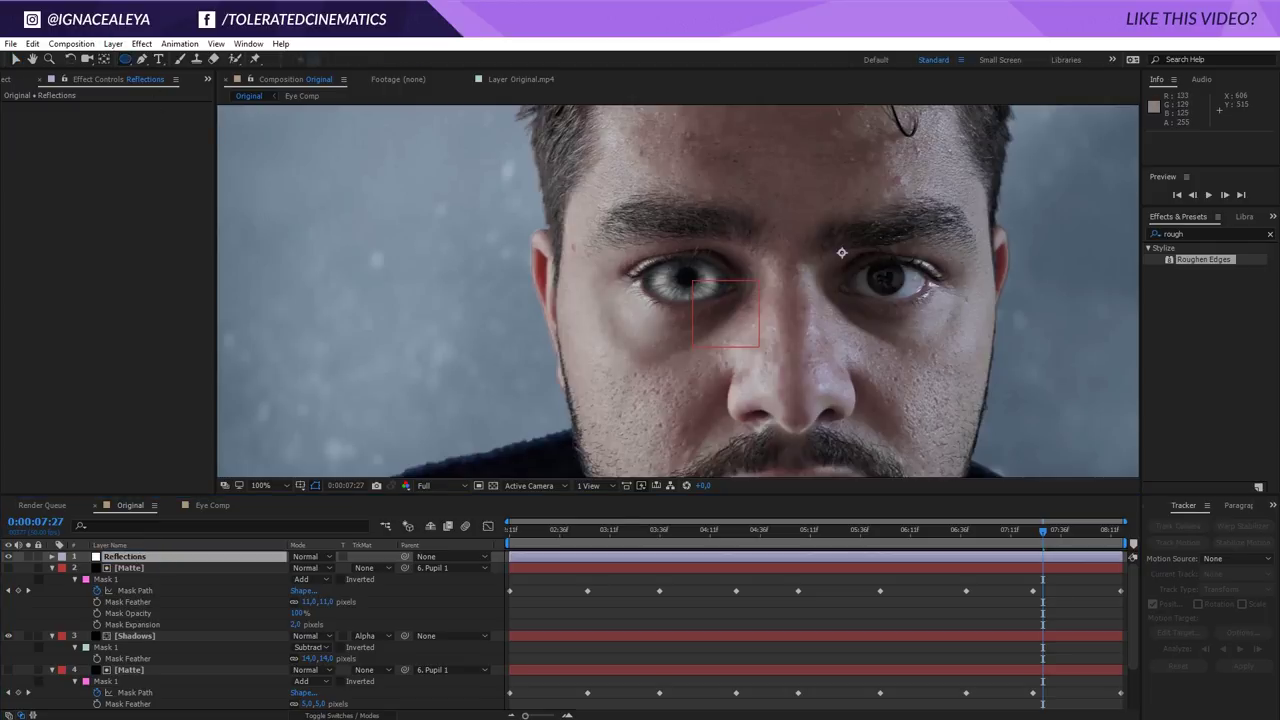
left_click_drag(603, 233, 756, 352)
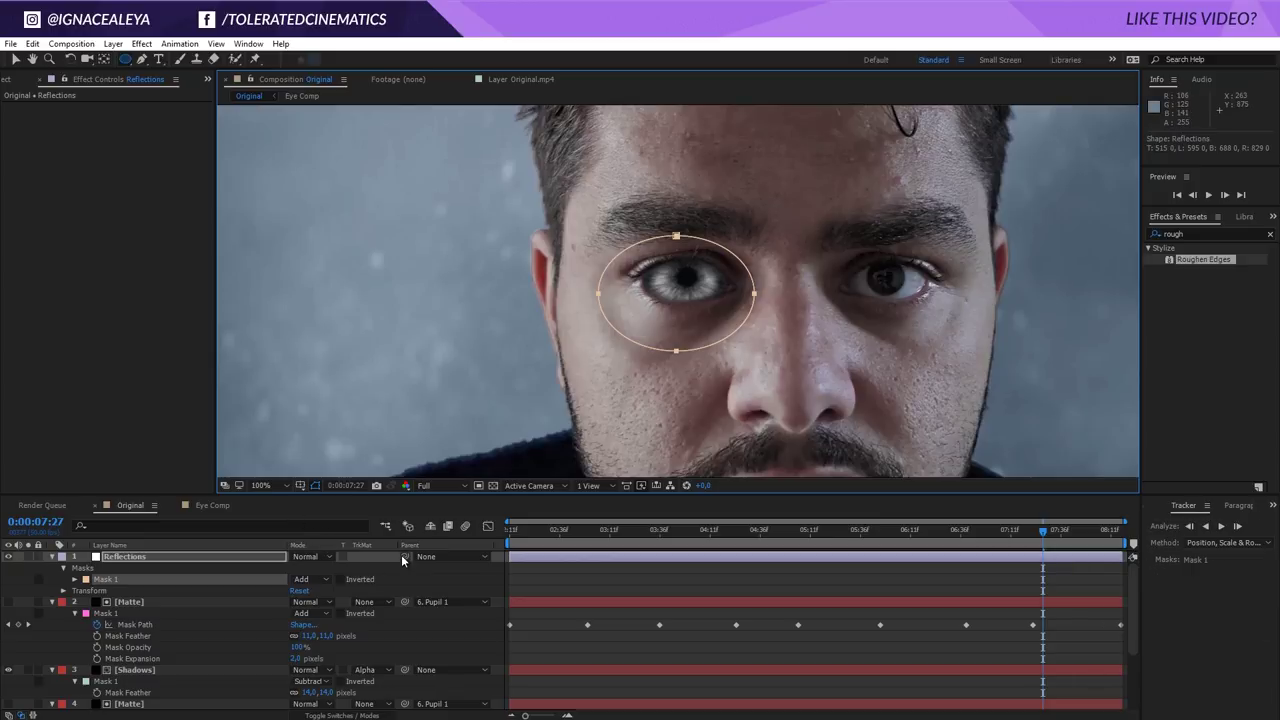
left_click_drag(404, 556, 151, 682)
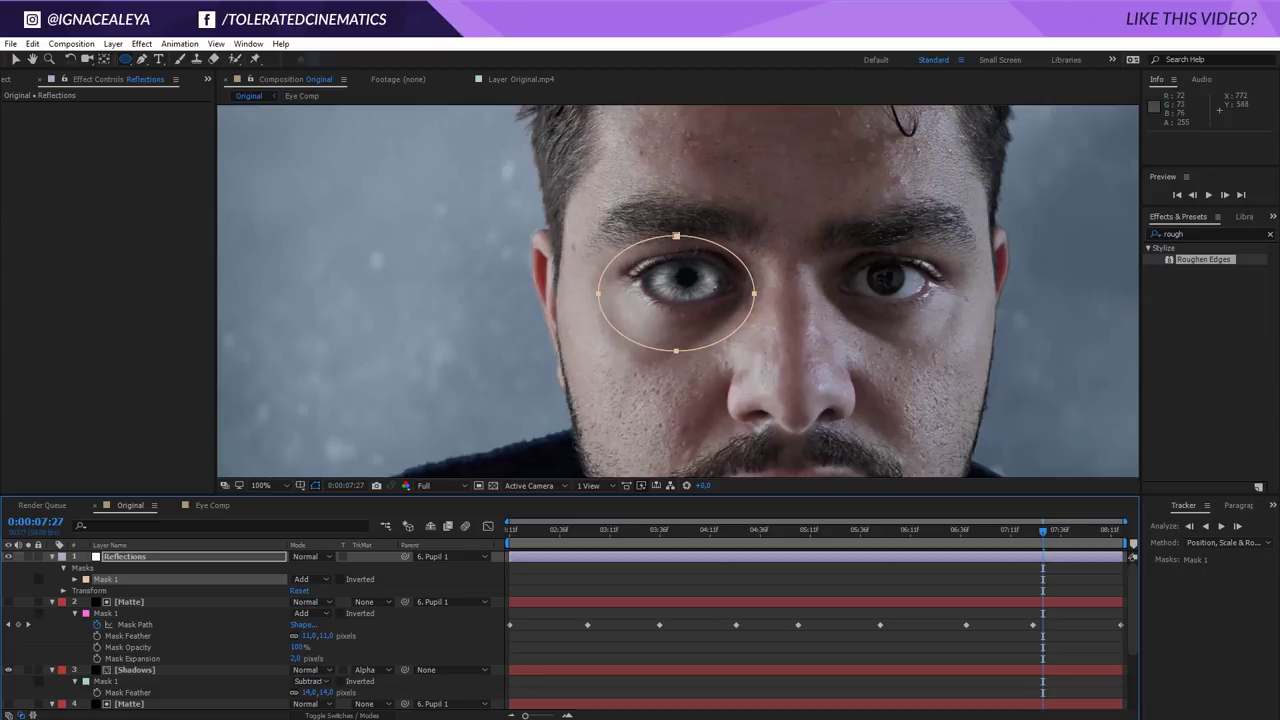
Apply the Curves effect to the Reflections layer and raise the RGB curve's midtones slightly to brighten the area around the eye
left_click(141, 43)
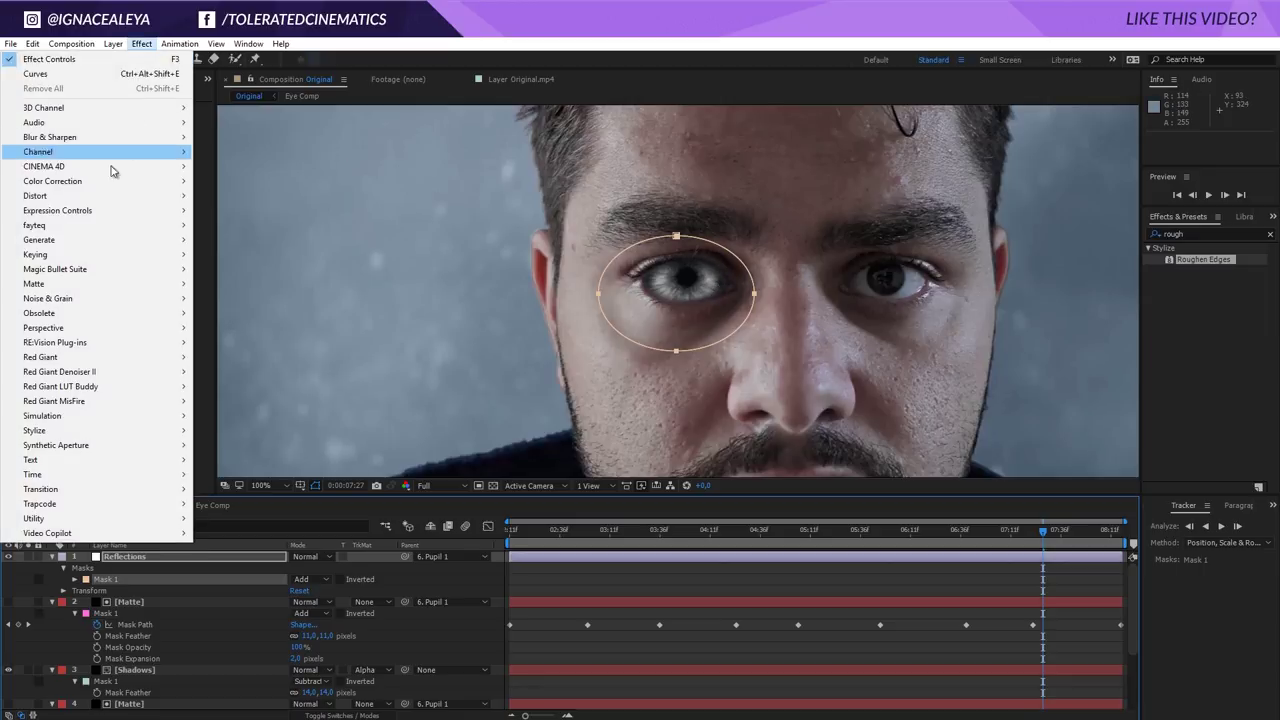
mouse_move(88, 188)
left_click(238, 452)
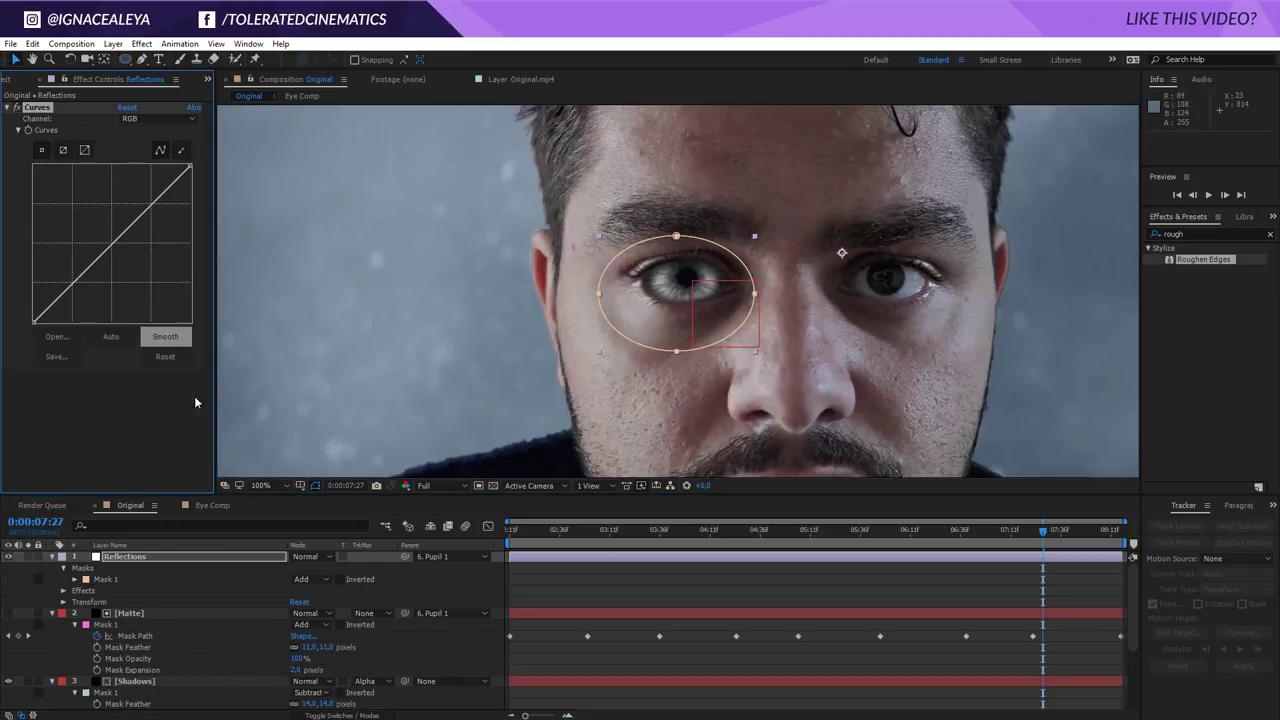
left_click_drag(110, 246, 101, 244)
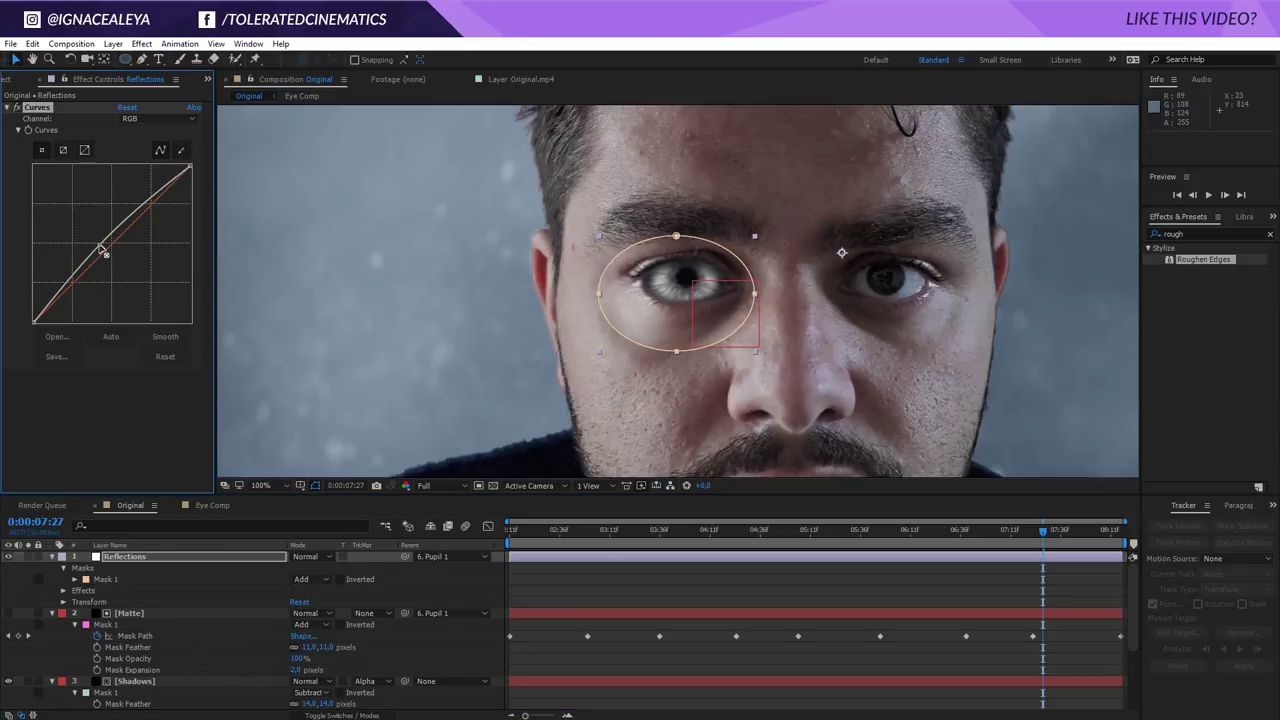
Shape the Reflections layer's Curves by channel: raise the blue and green curves' midtones and lower the red curve's midtones
left_click(160, 118)
left_click(135, 174)
mouse_move(113, 244)
left_mouse_down()
mouse_move(104, 234)
mouse_move(121, 257)
mouse_move(120, 227)
left_mouse_up()
left_click(160, 118)
left_click(135, 146)
left_click(160, 118)
left_click(157, 161)
Set the Reflections layer's mask feather to 112 pixels
left_click(267, 556)
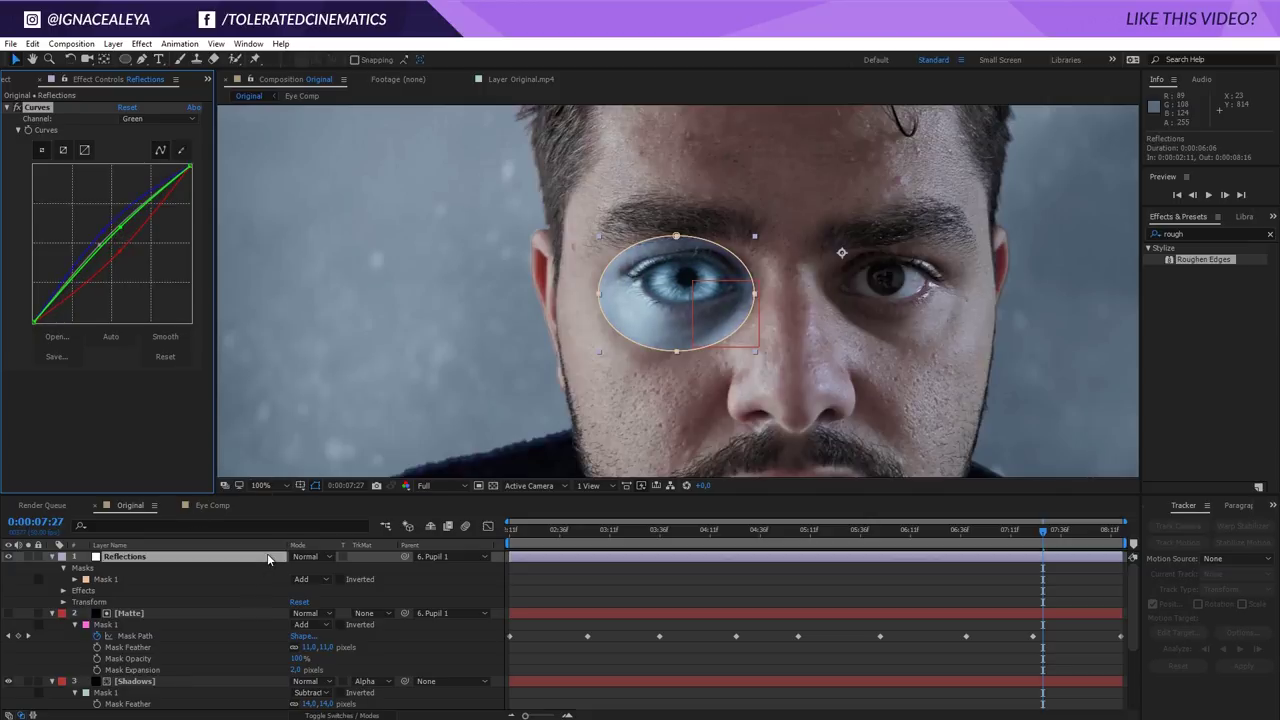
key("f")
left_click_drag(321, 579, 398, 579)
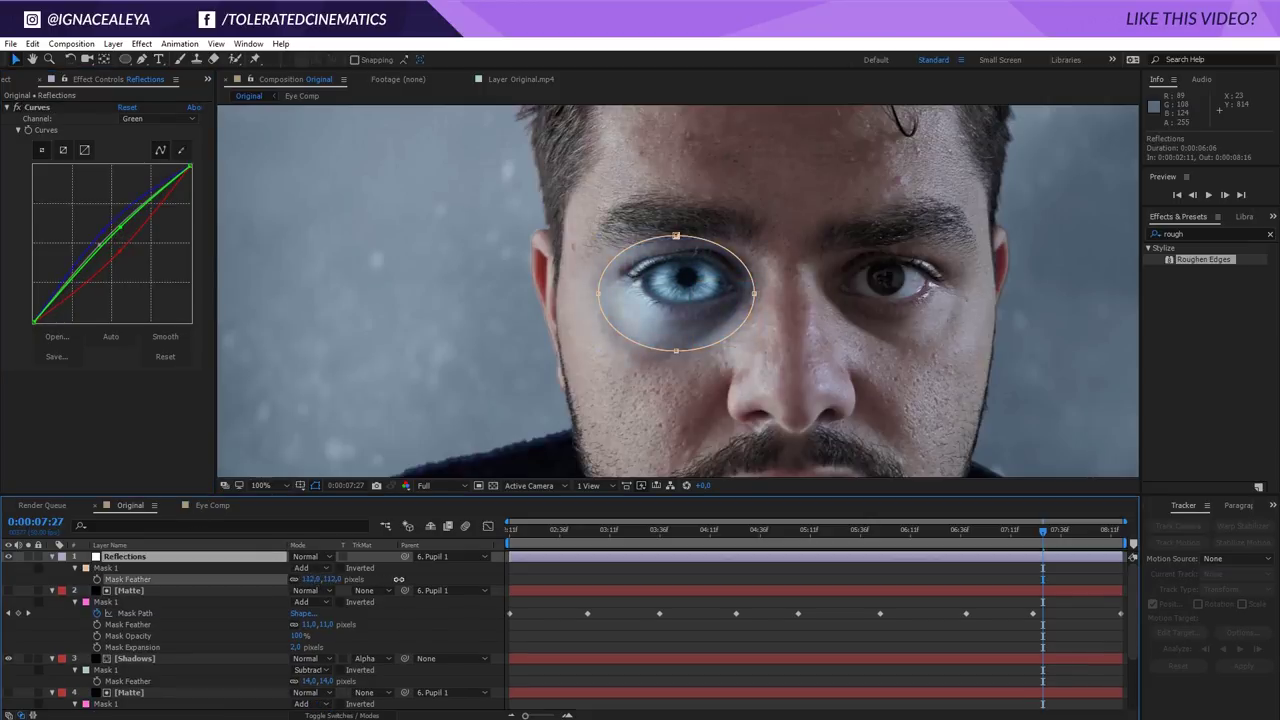
Set the opacity of the Reflections layer to 35%
left_click(283, 569)
key("t")
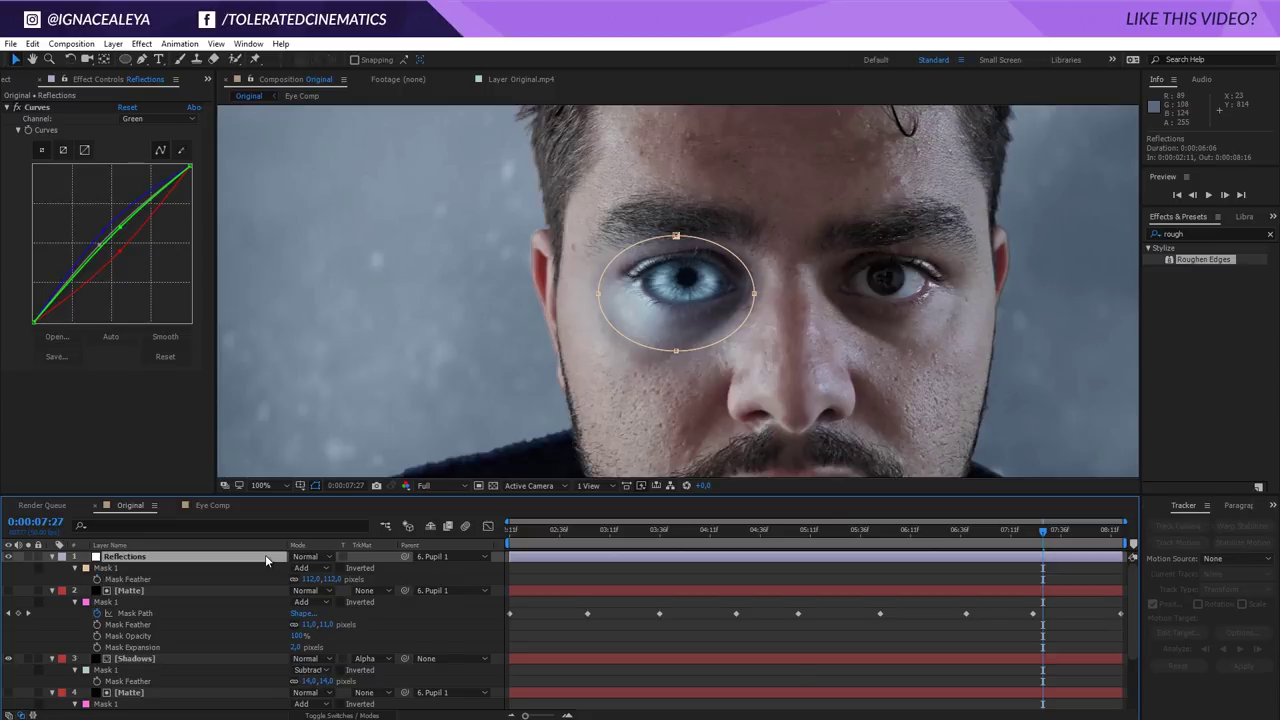
left_click(300, 567)
type("35")
key("Return")
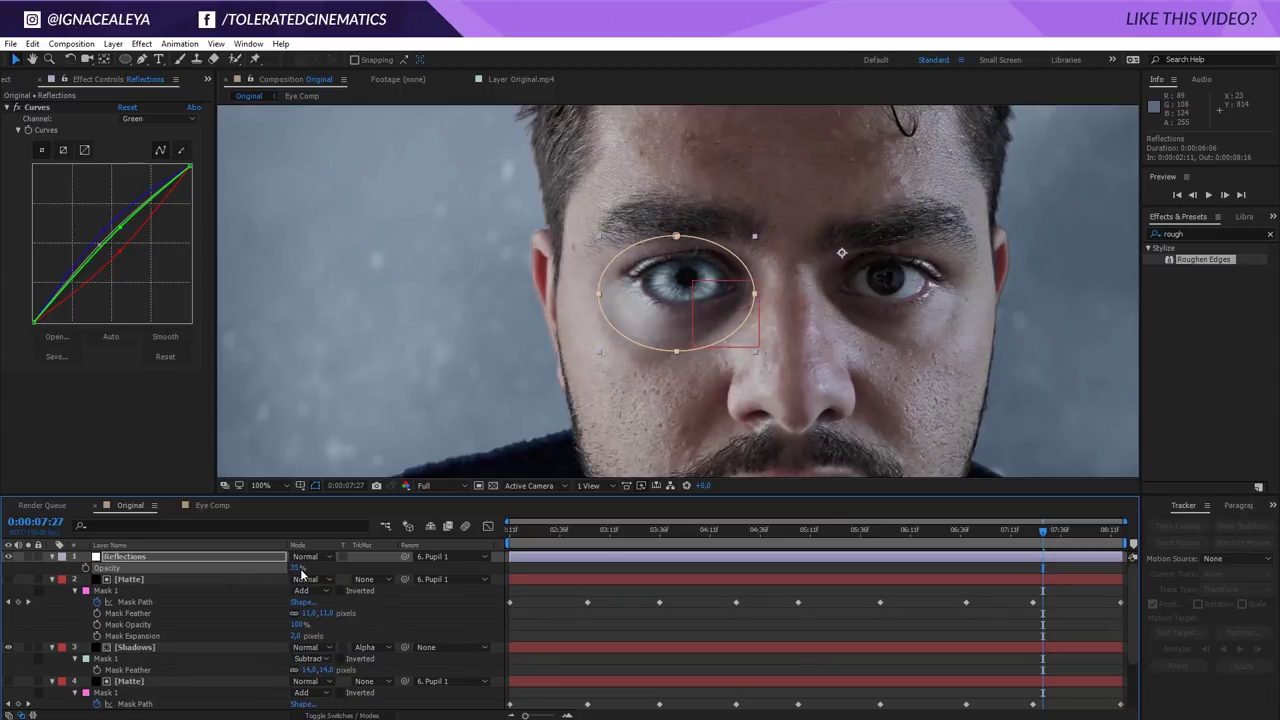
Reshape the Reflections mask by extending its inner side toward the nose and rounding its lower outer curve around the eye socket
left_click(8, 557)
left_click_drag(755, 294, 770, 293)
left_click_drag(676, 352, 731, 350)
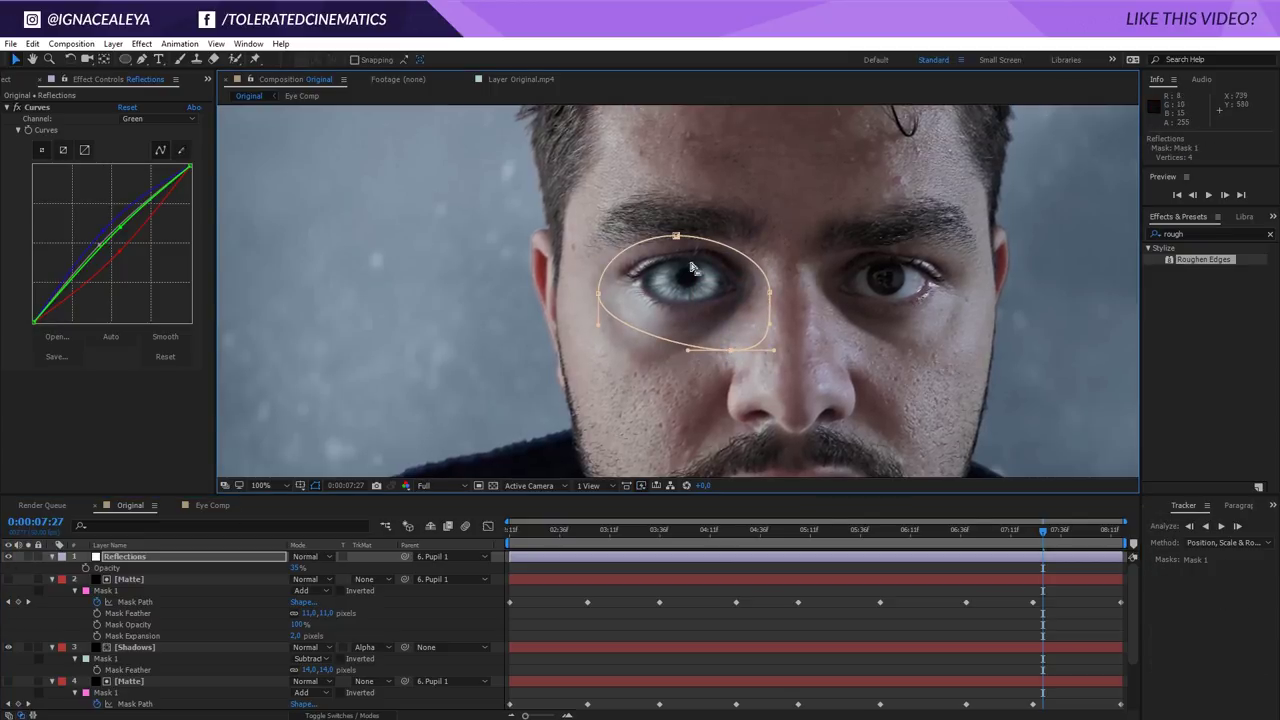
left_click_drag(676, 236, 704, 230)
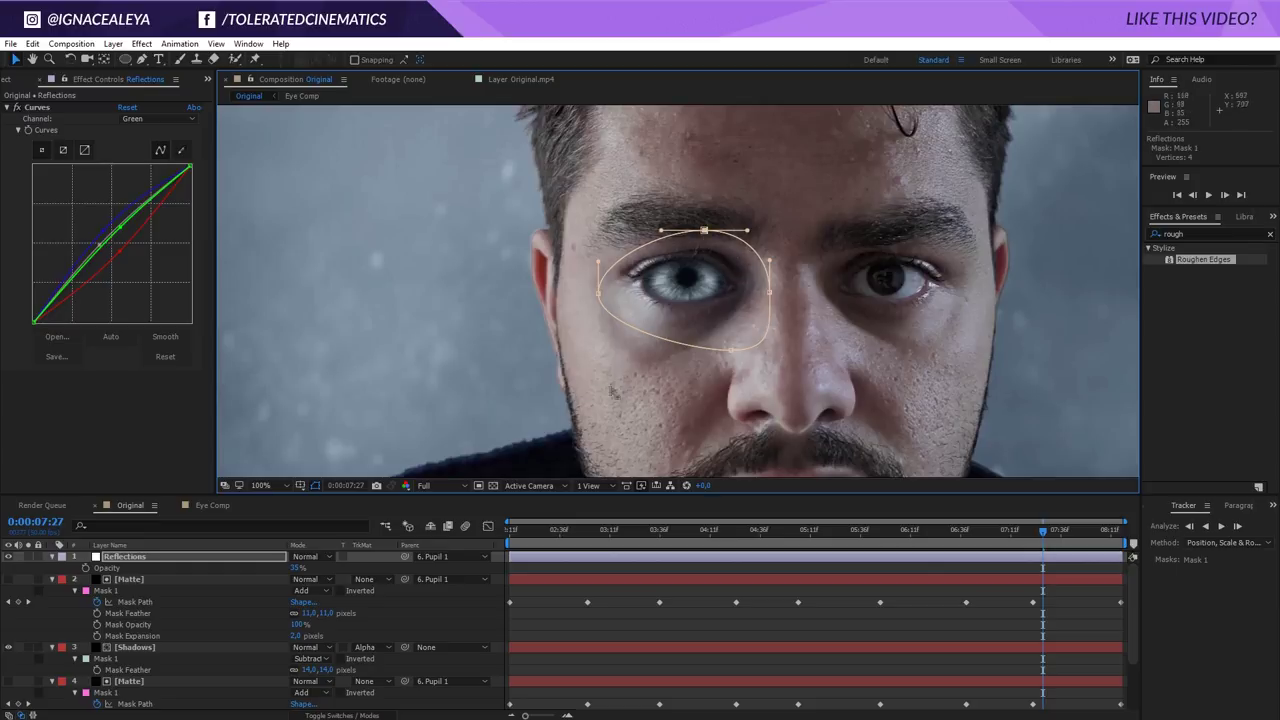
left_click_drag(598, 301, 596, 351)
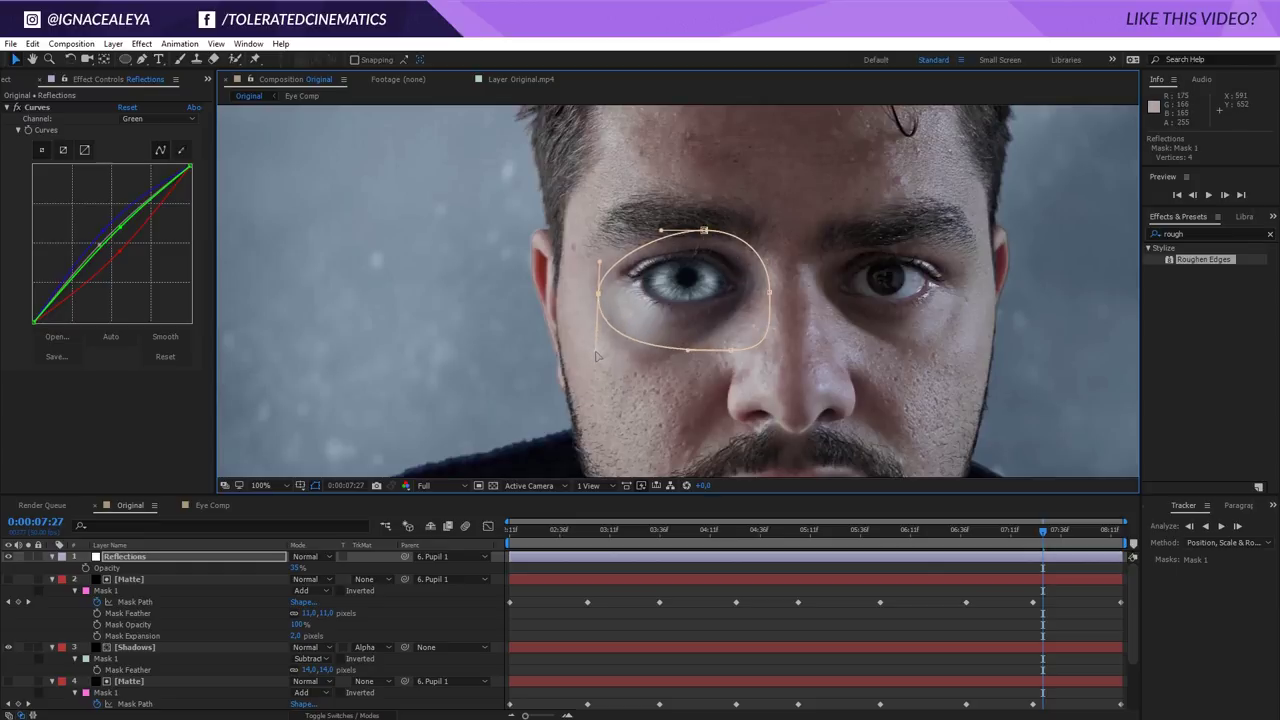
Collapse the expanded properties of all layers in the Original composition's timeline
left_click(202, 557)
left_click(51, 558)
left_click(51, 569)
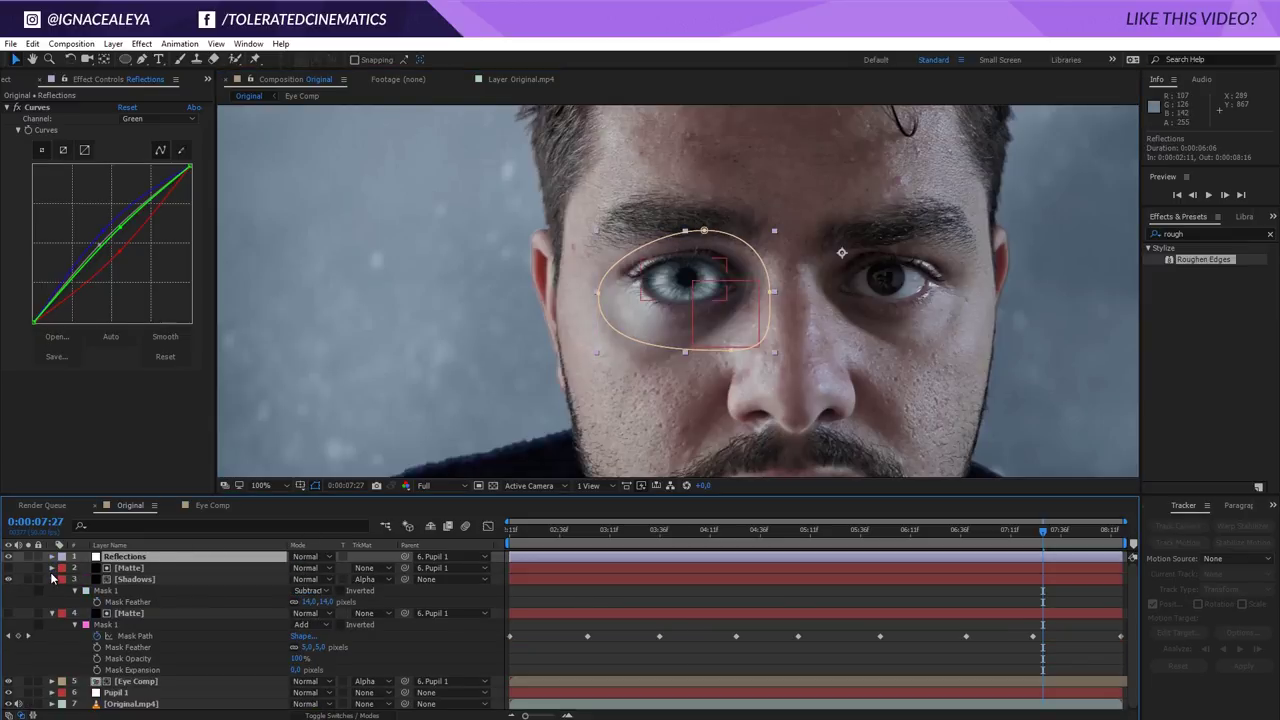
left_click(52, 579)
left_click(52, 590)
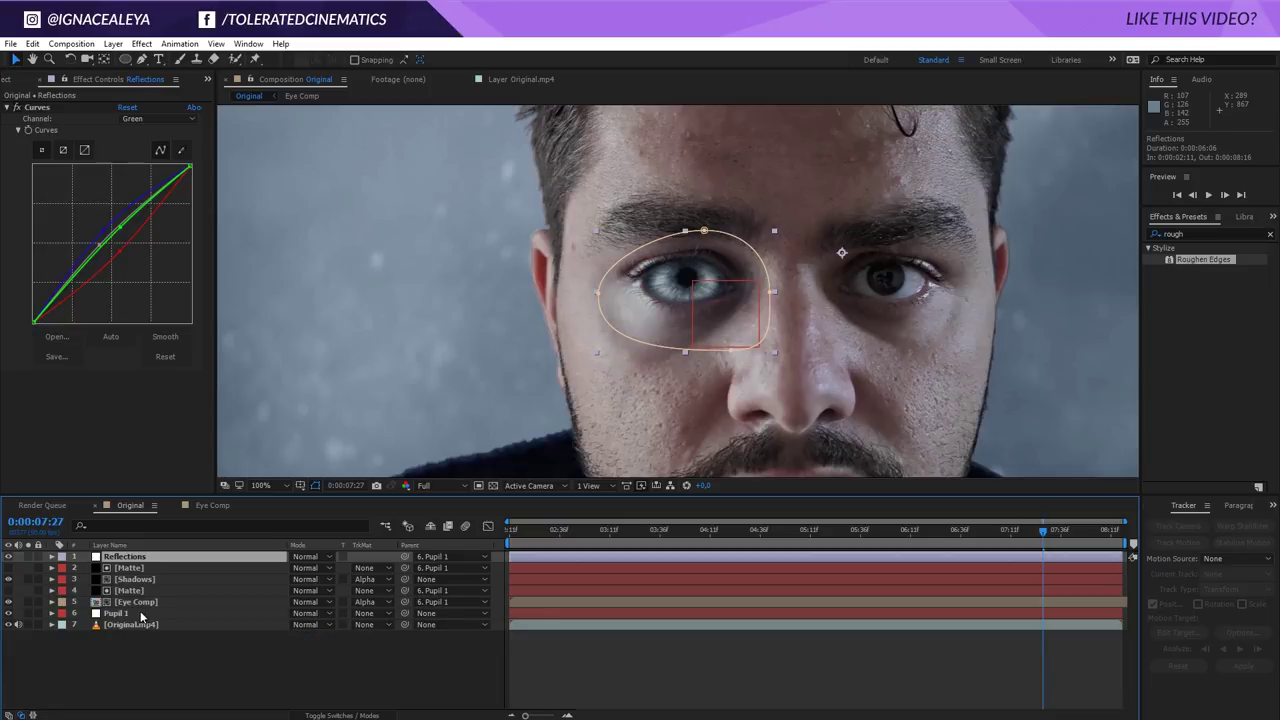
Apply the Curves effect to the Eye Comp layer and form a gentle S-curve with darker shadows and brighter highlights
left_click(143, 604)
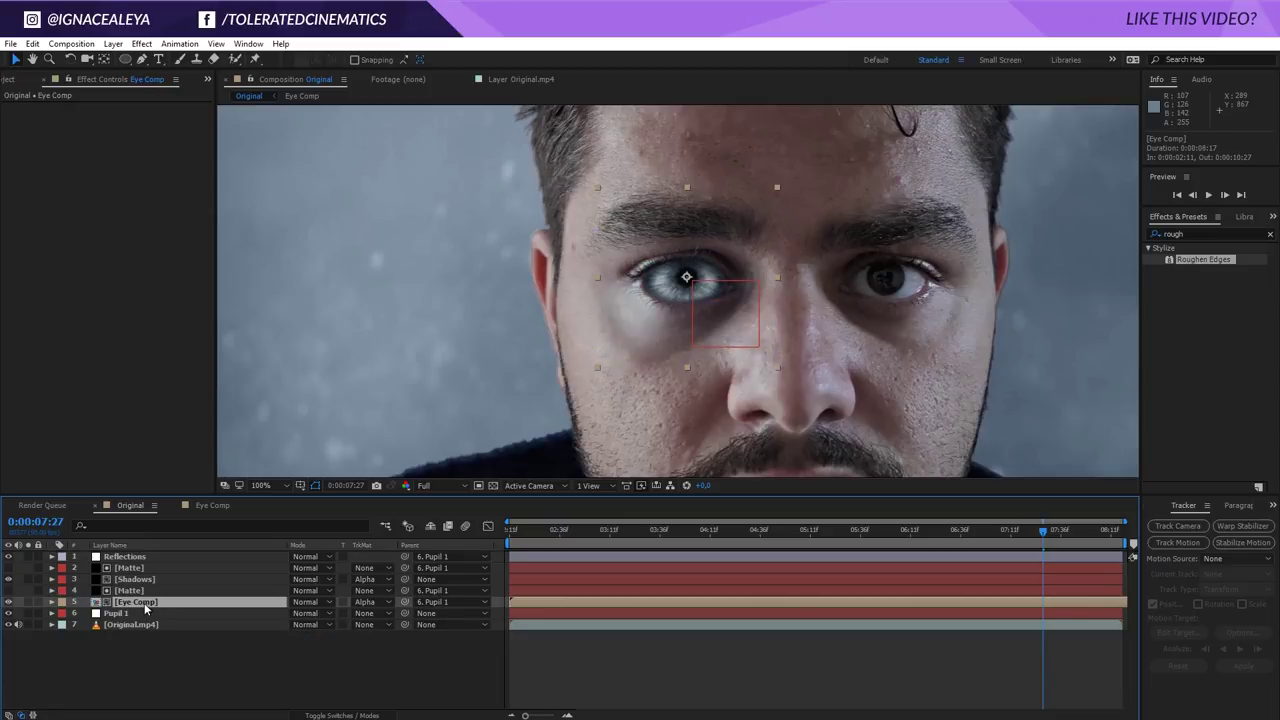
left_click(141, 44)
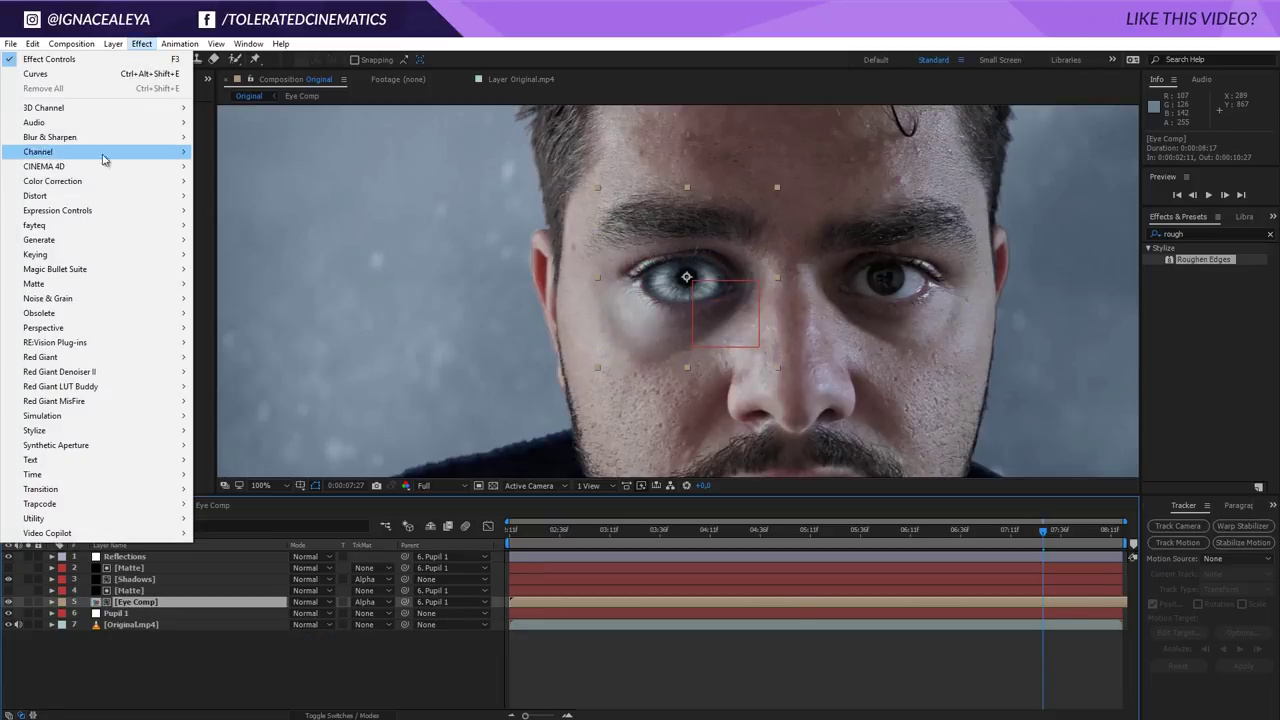
mouse_move(100, 181)
left_click(224, 445)
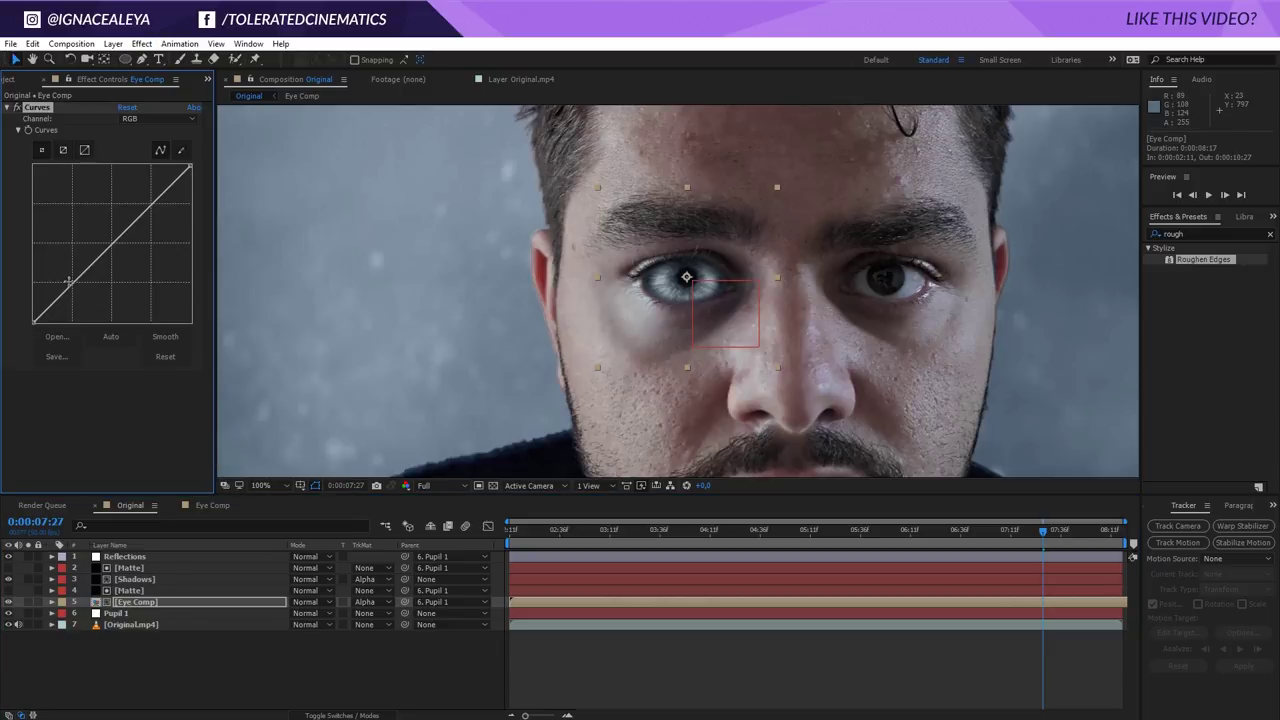
left_click_drag(67, 290, 68, 293)
mouse_move(113, 242)
left_mouse_down()
mouse_move(120, 213)
mouse_move(113, 237)
mouse_move(106, 229)
left_mouse_up()
Raise the blue channel's midtones in the Eye Comp layer's Curves effect to tint the iris blue
left_click(158, 119)
left_click(155, 181)
key("ctrl+z")
left_click(164, 120)
left_click(152, 178)
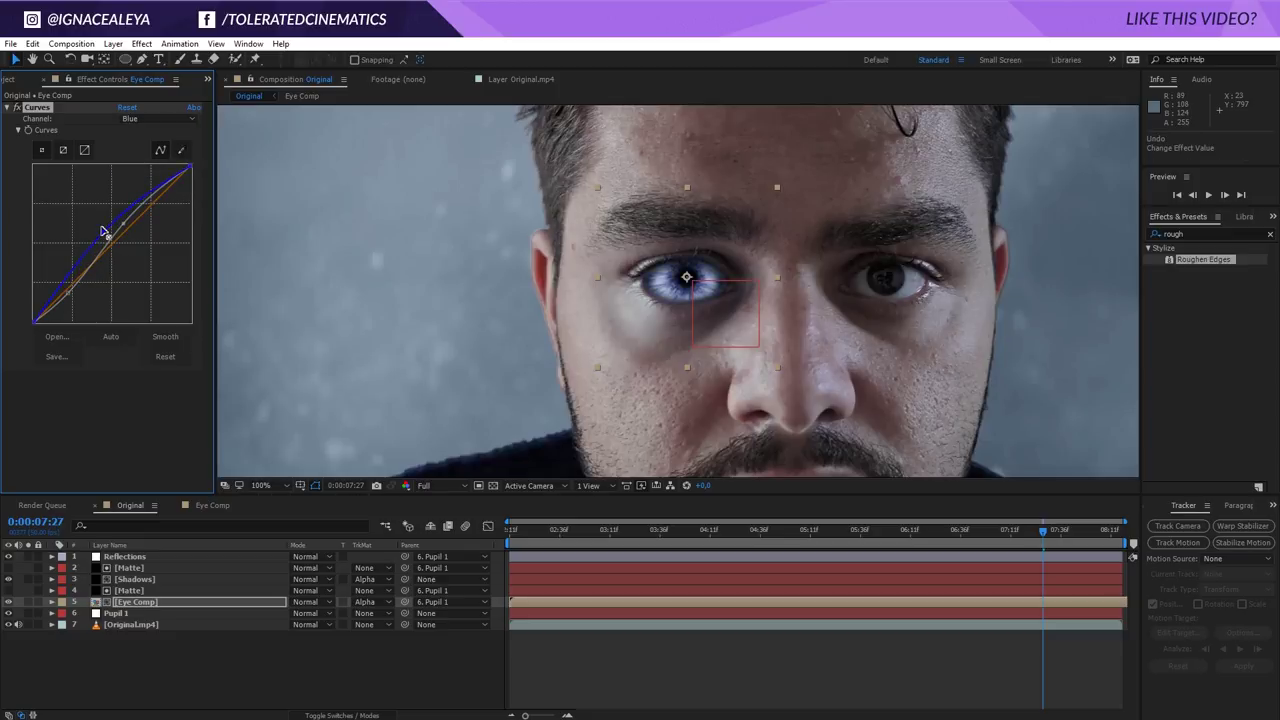
Set the project's color depth to 32 bits per channel
left_click(8, 82)
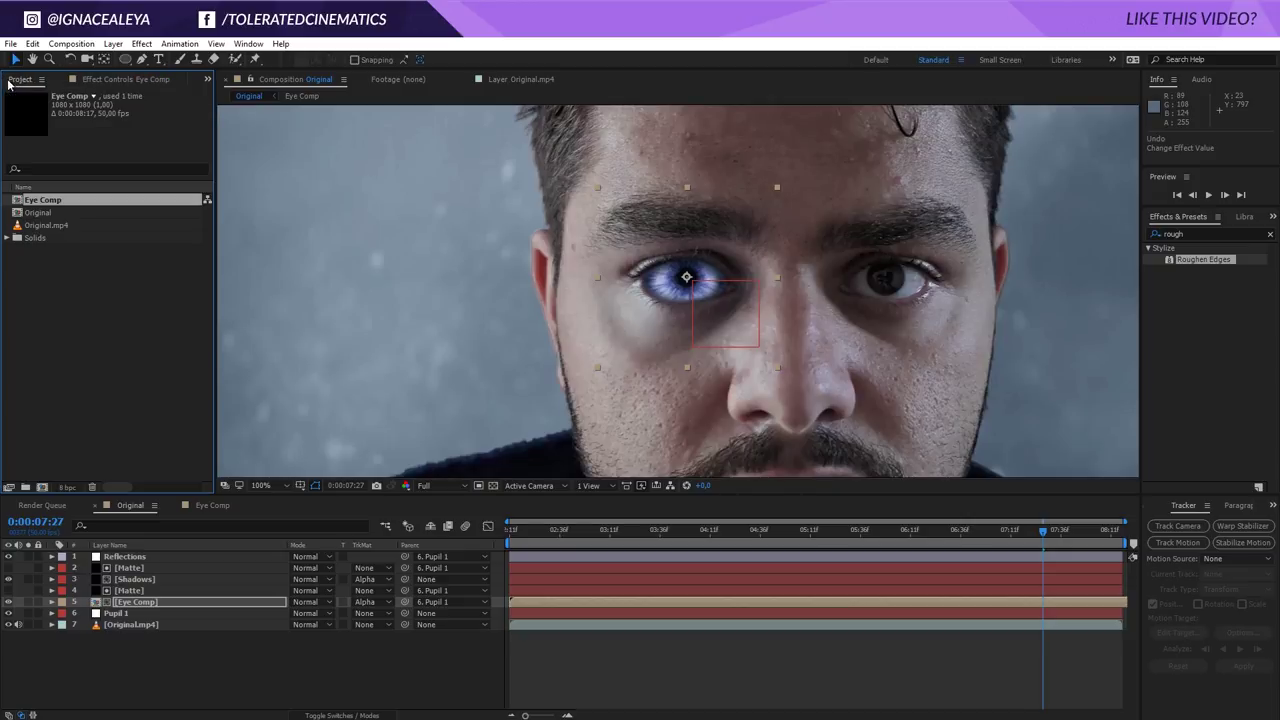
left_click(69, 490)
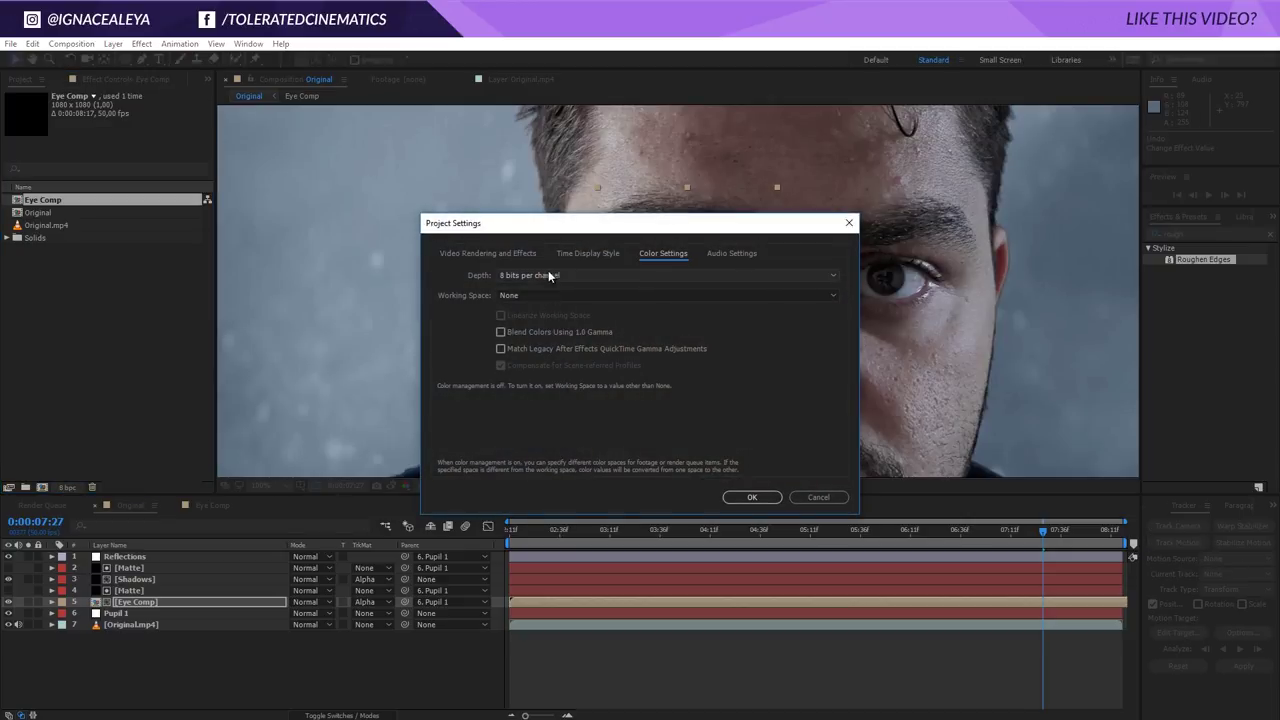
left_click(548, 275)
left_click(585, 326)
left_click(752, 497)
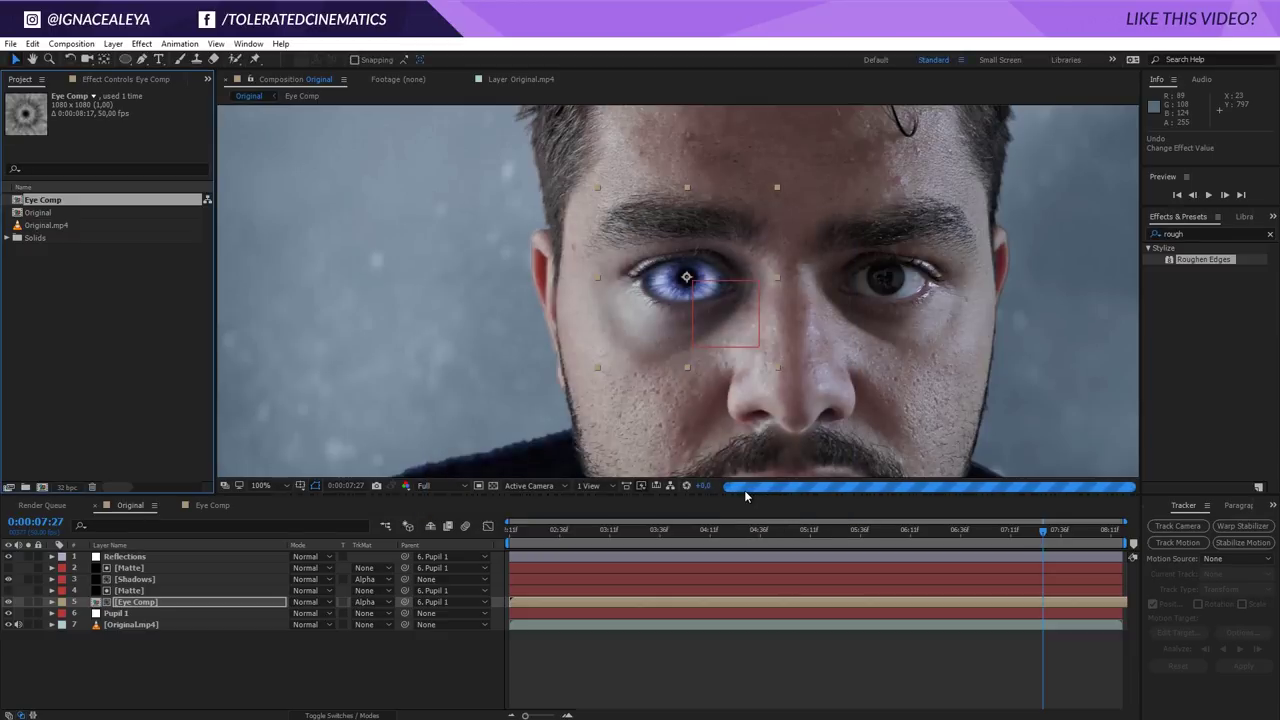
Lower the red curve and slightly raise the green curve in the Eye Comp layer's Curves effect
left_click(138, 604)
left_click(127, 81)
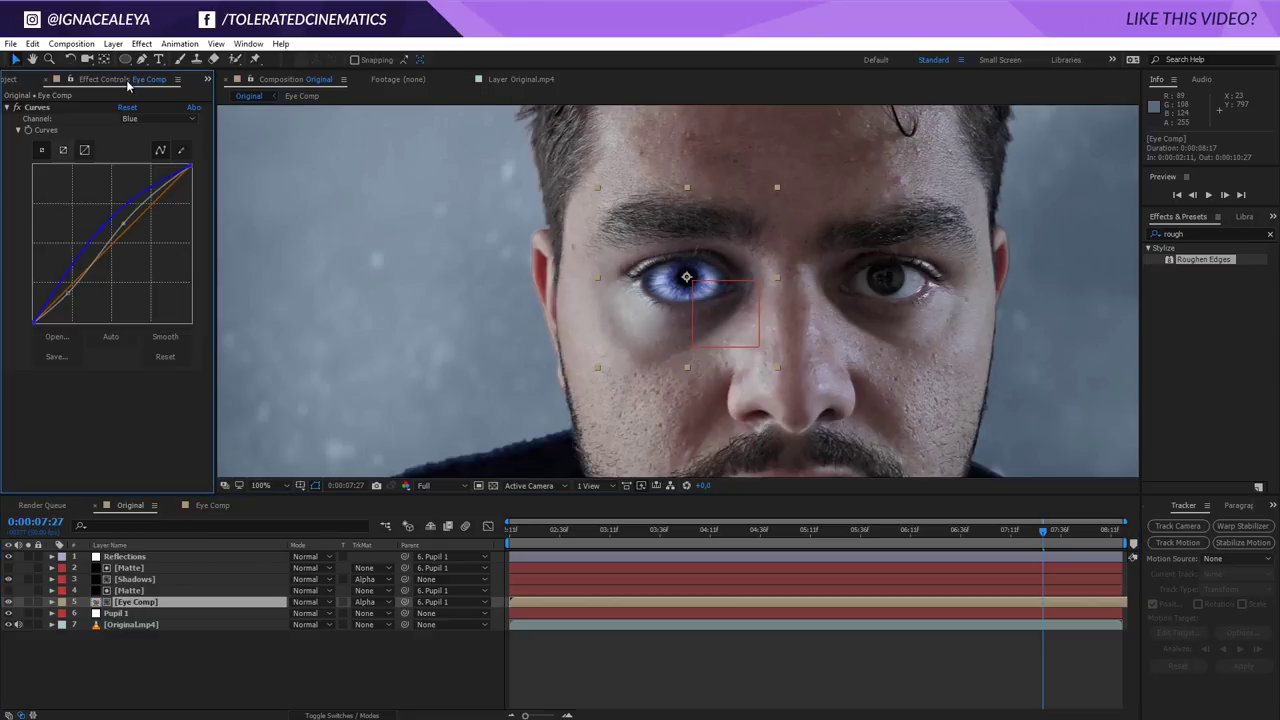
left_click(161, 119)
left_click(150, 149)
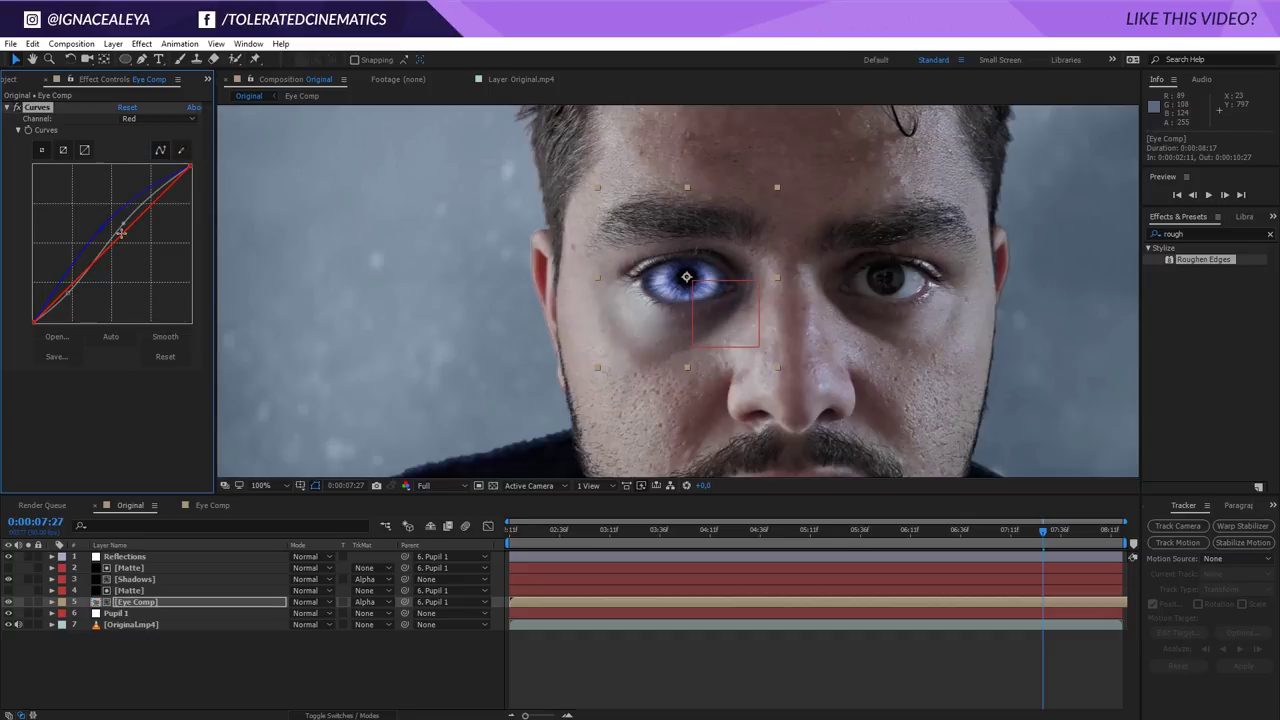
mouse_move(120, 234)
left_mouse_down()
mouse_move(128, 256)
mouse_move(119, 228)
mouse_move(132, 225)
left_mouse_up()
left_click(154, 120)
left_click(161, 164)
Fine-tune the shadows and highlights of the RGB curve in the Eye Comp layer's Curves effect
left_click(157, 119)
left_click(156, 133)
mouse_move(67, 290)
left_mouse_down()
mouse_move(79, 301)
mouse_move(66, 290)
left_mouse_up()
Open the Eye Comp composition and increase the Turbulent Noise contrast on layer 6
double_click(128, 603)
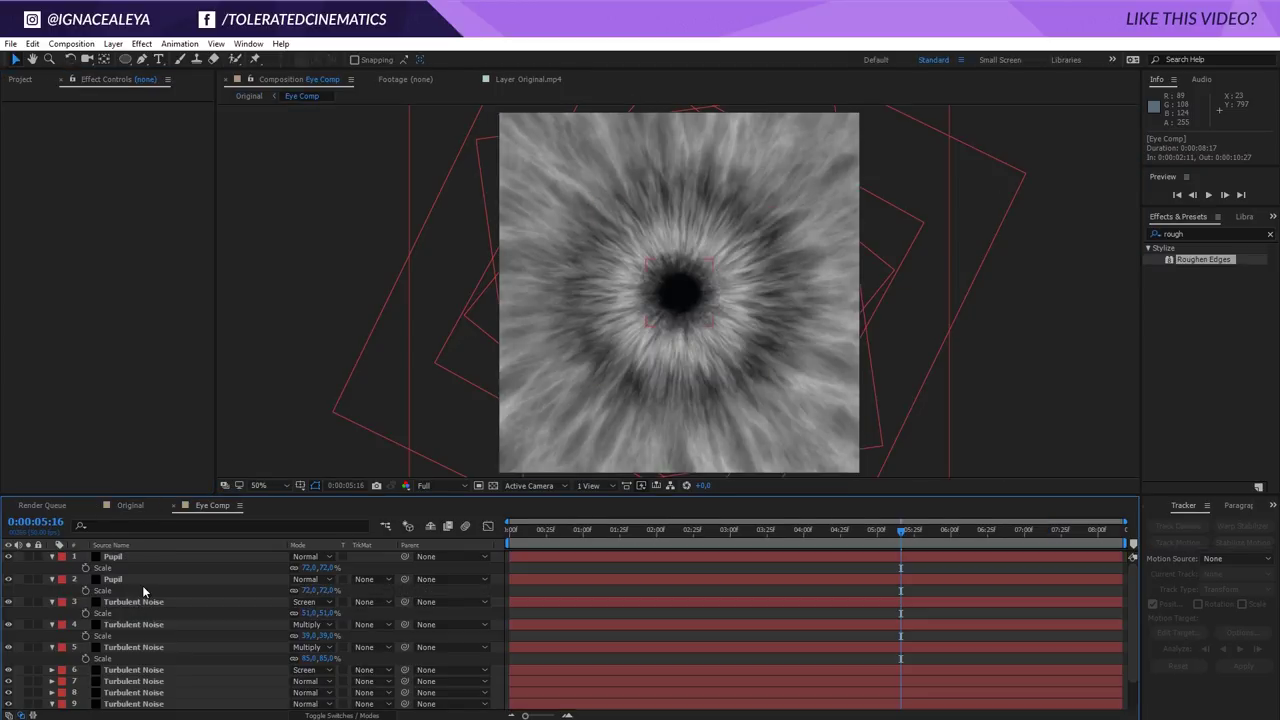
scroll(148, 613, "down", 3)
left_click(142, 637)
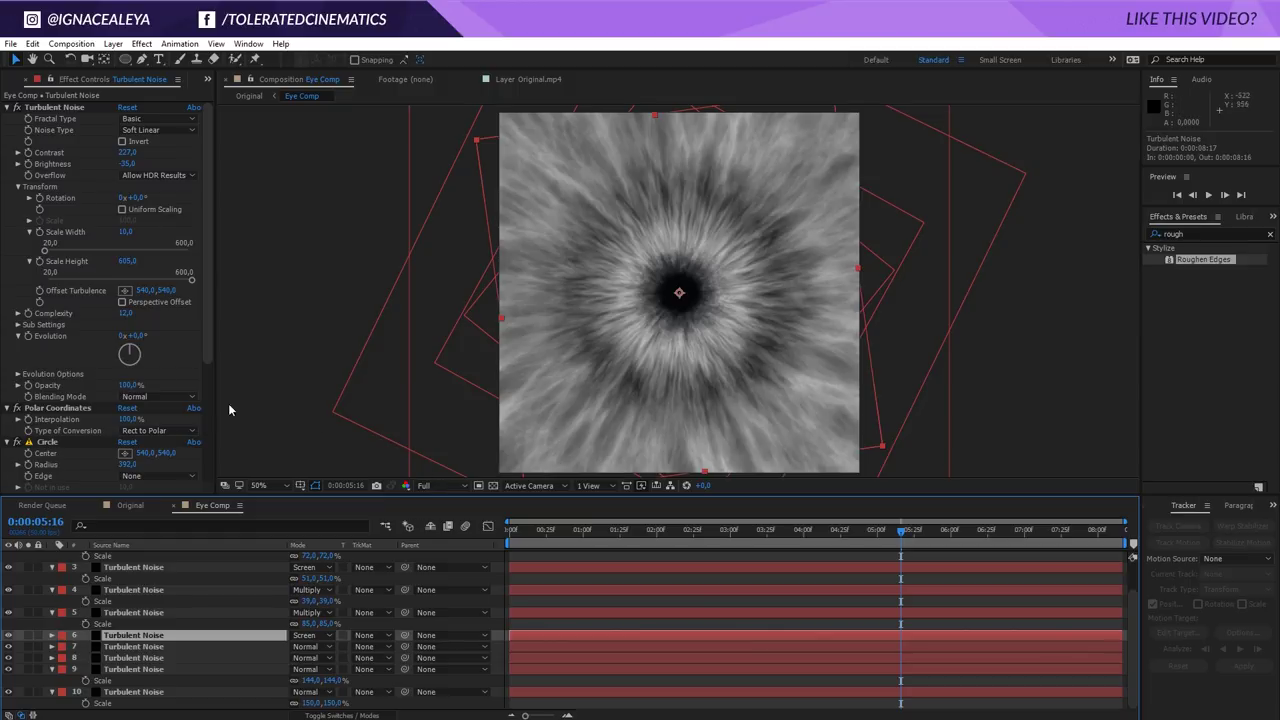
left_click_drag(128, 152, 168, 154)
Toggle the visibility of Turbulent Noise layers 5, 4 and 3 off and on to check what each contributes to the iris
left_click(125, 614)
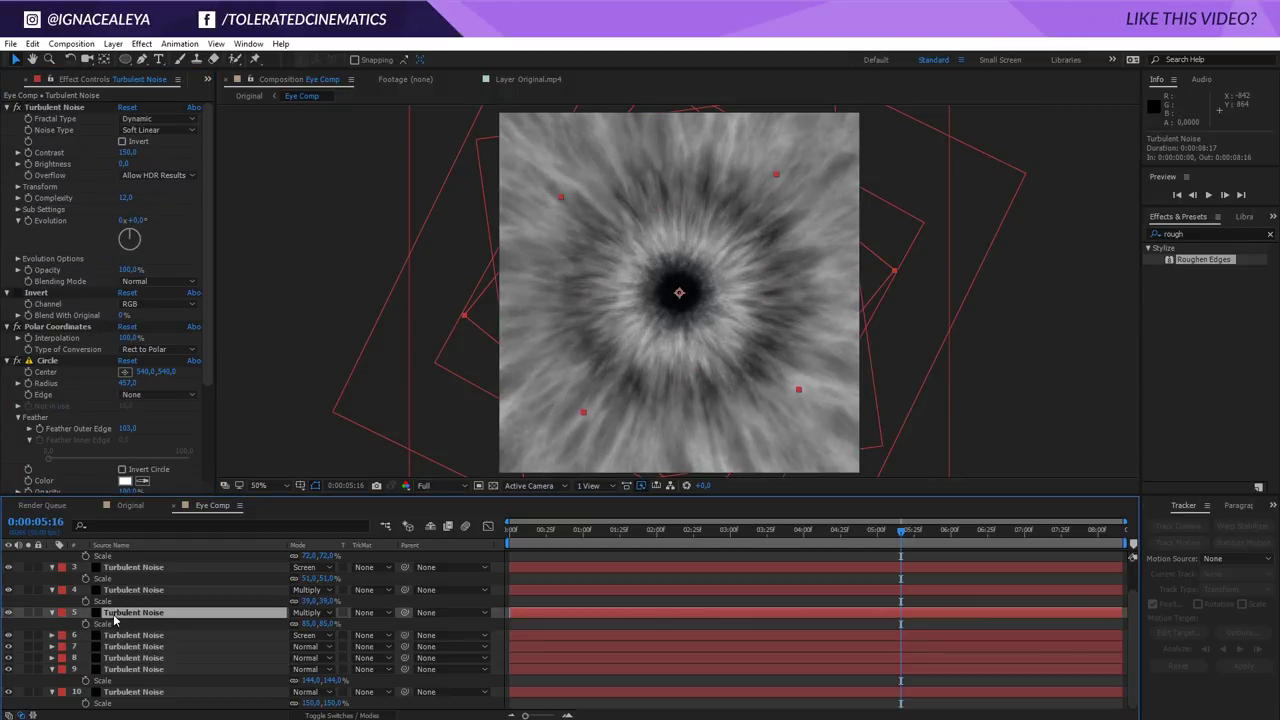
left_click(8, 613)
left_click(9, 613)
left_click(9, 592)
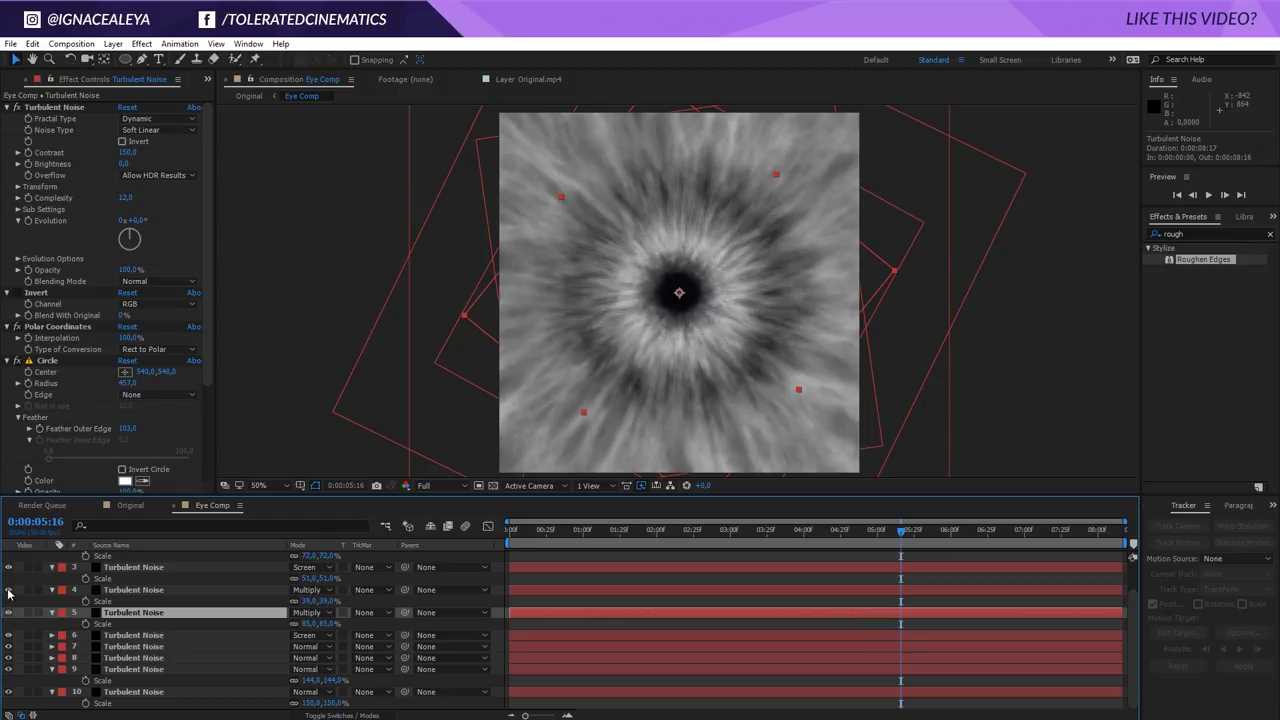
left_click(9, 592)
left_click(9, 568)
left_click(9, 568)
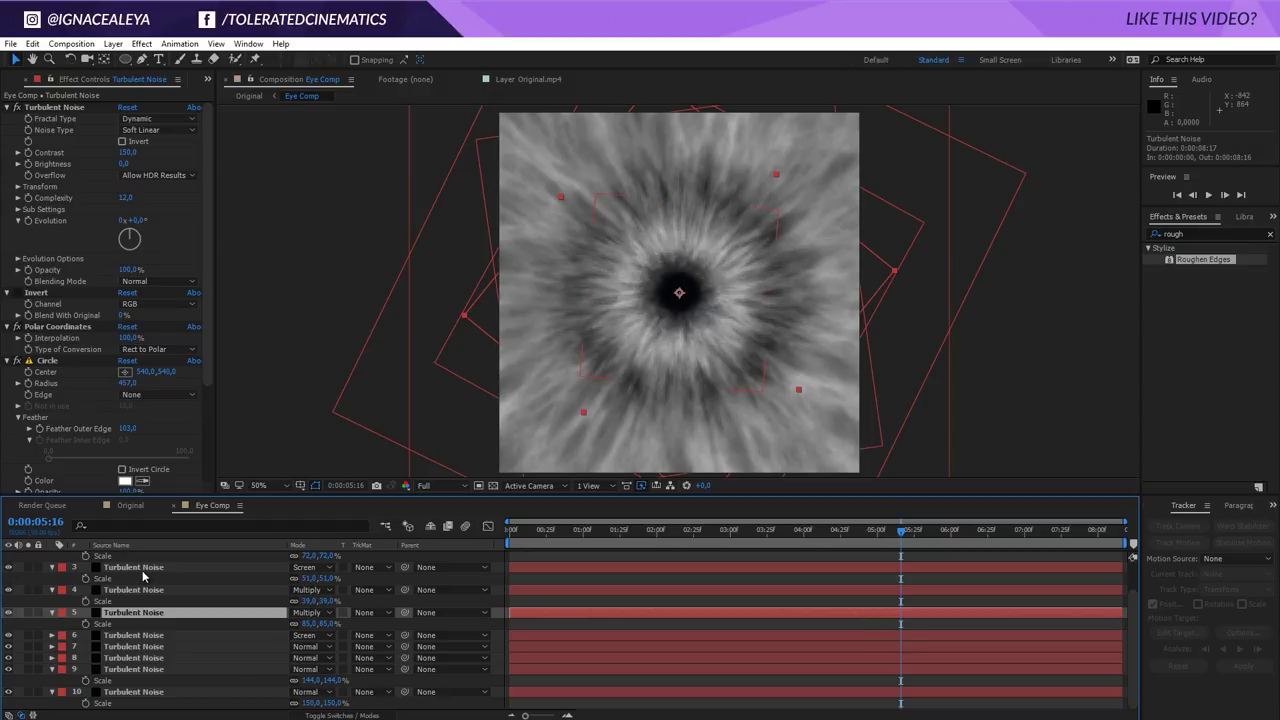
Set layer 3's Turbulent Noise contrast to 201 and brightness to -16, and return to the Original composition
left_click(142, 568)
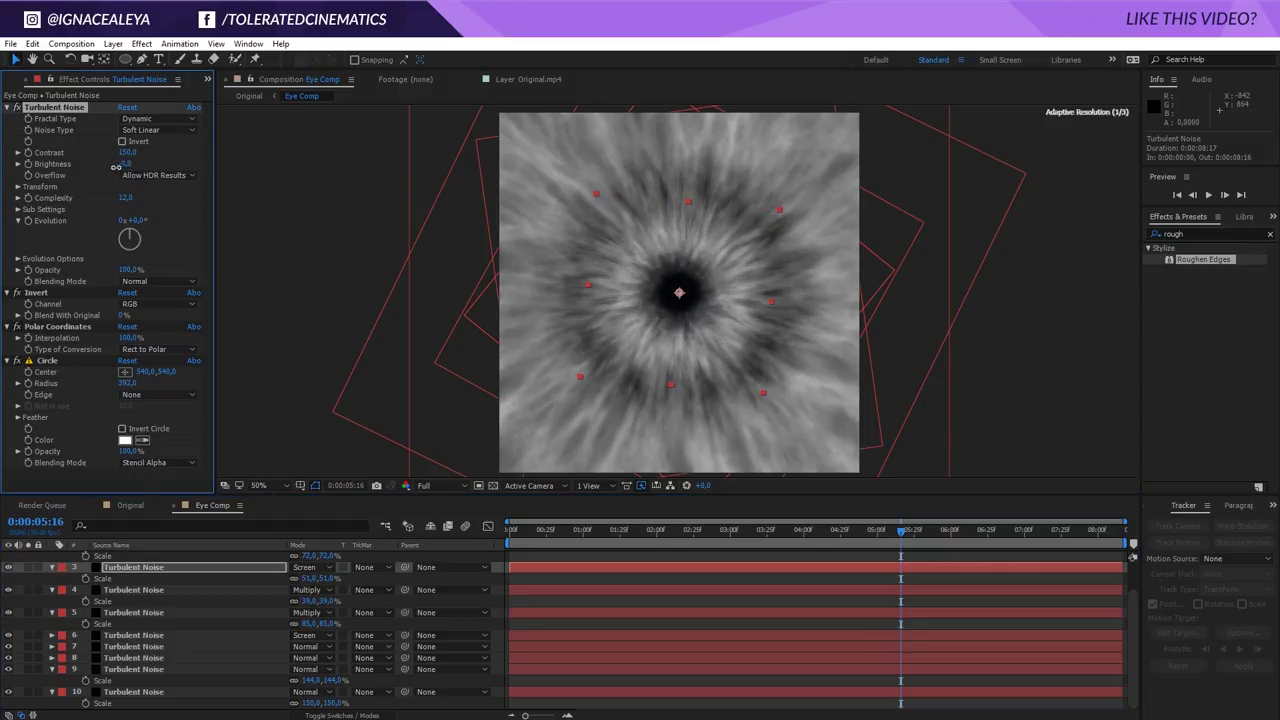
left_click_drag(116, 167, 177, 158)
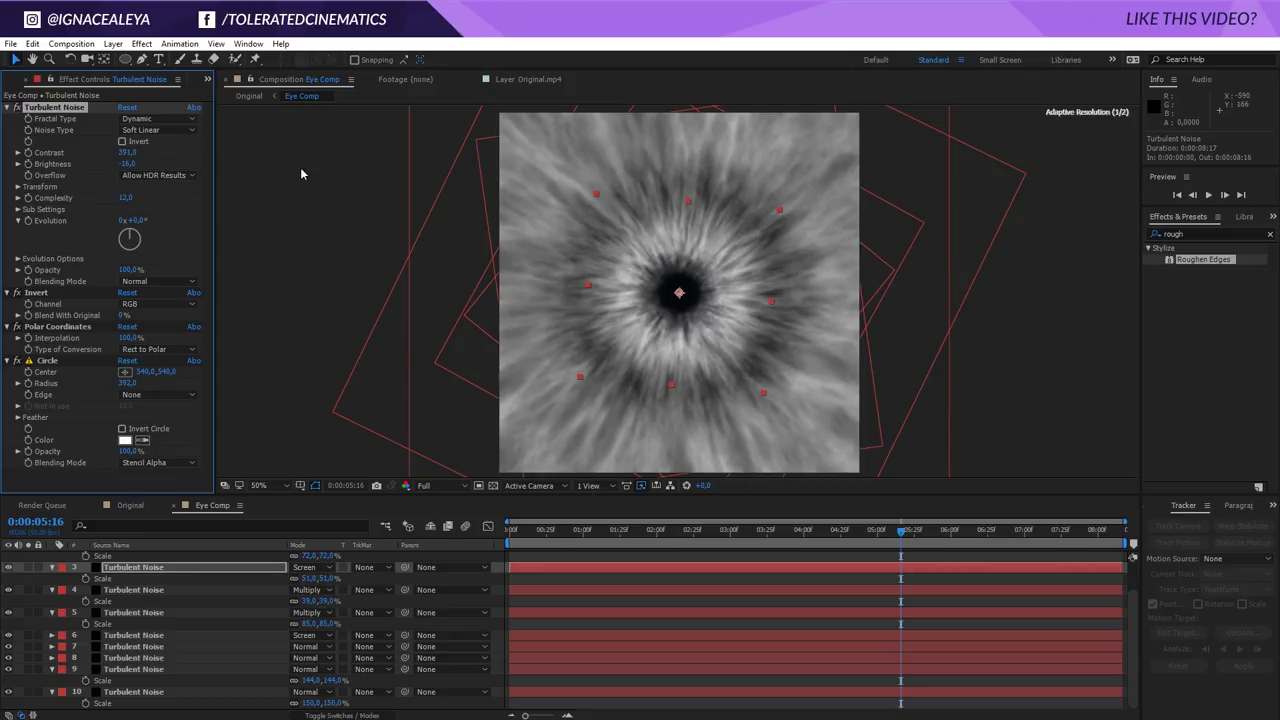
left_click(130, 505)
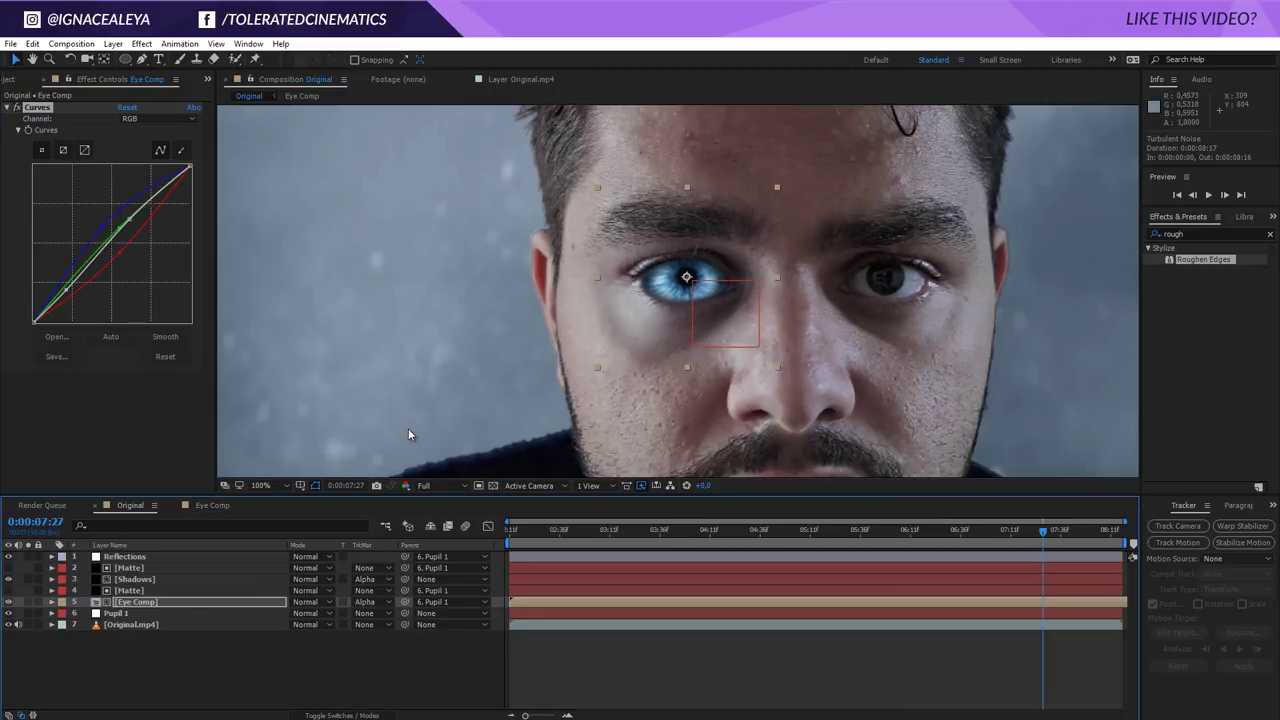
Apply the Tint effect to the Eye Comp layer and set its Amount to Tint to 25%
left_click(133, 603)
left_click(141, 44)
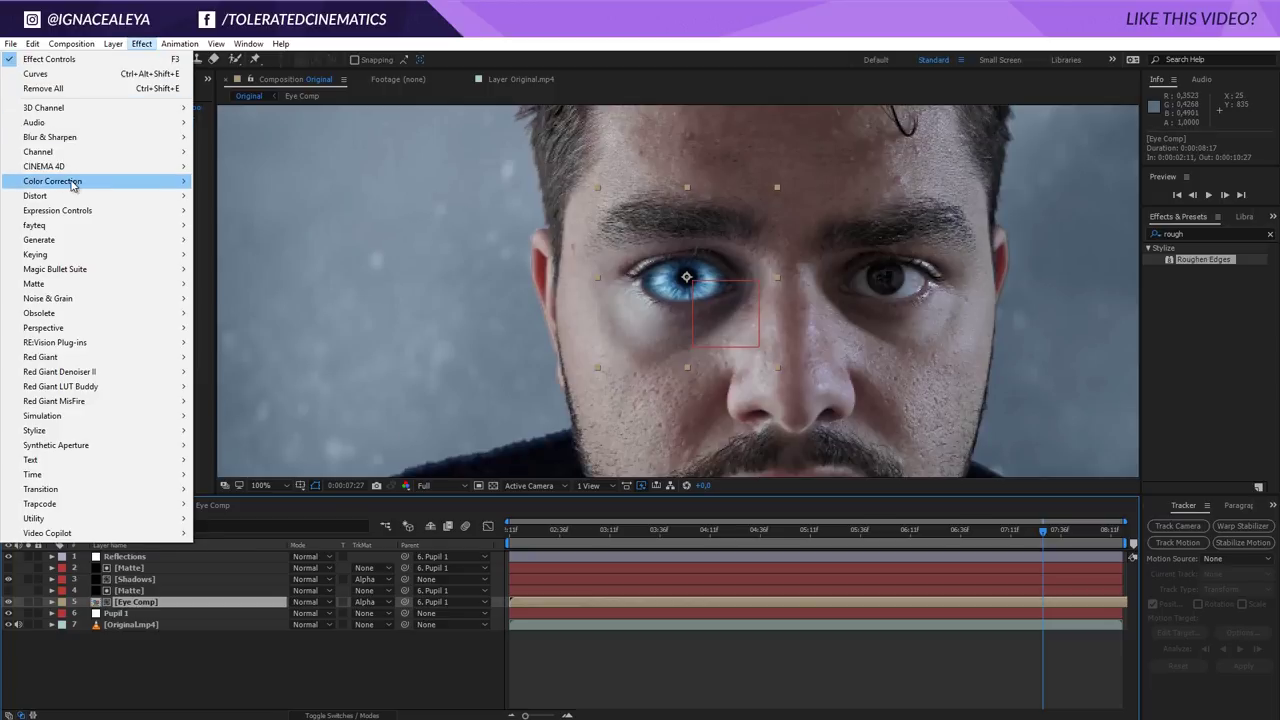
mouse_move(70, 183)
left_click(221, 636)
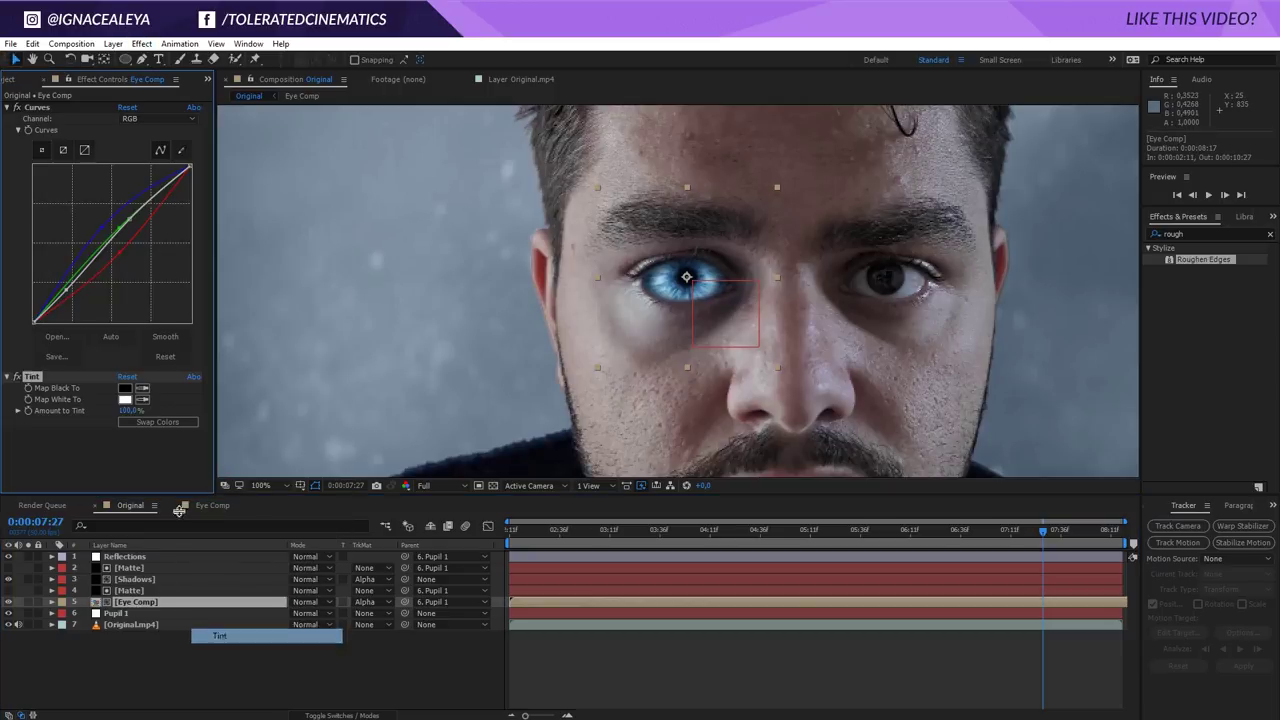
left_click(127, 411)
type("20")
key("Return")
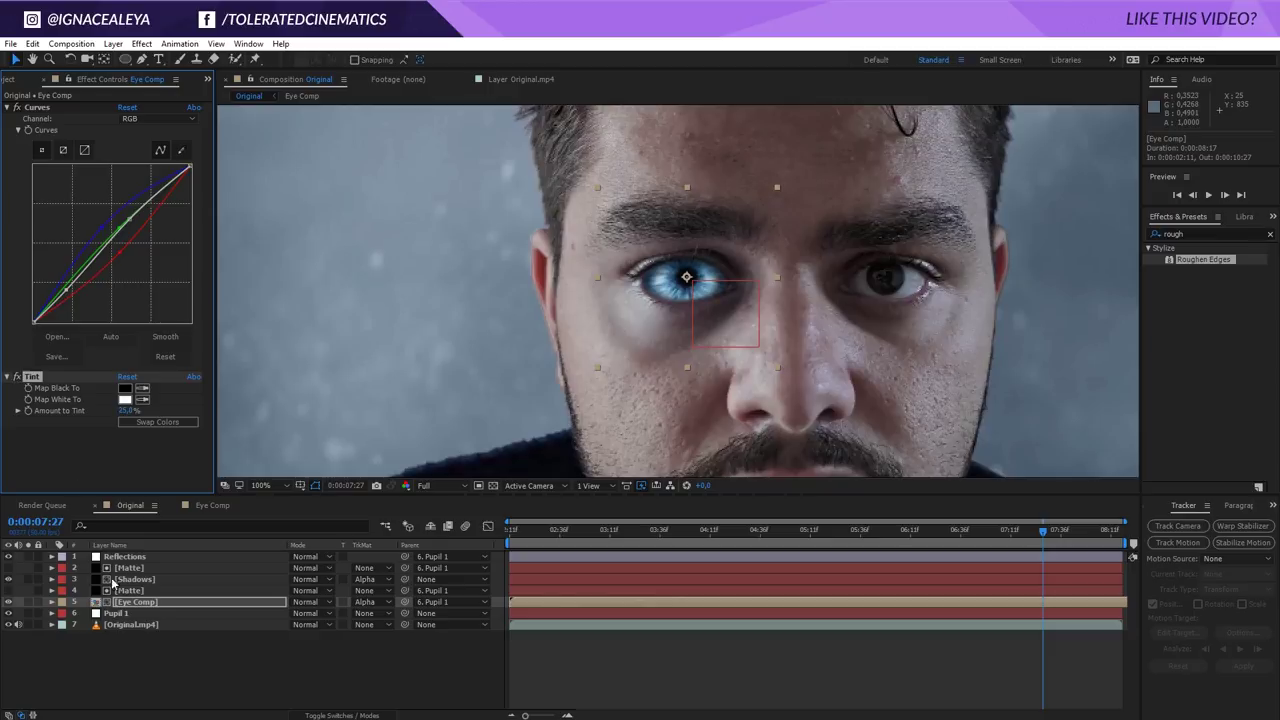
Duplicate the Original.mp4 layer and move the copy to the top of the layer stack
left_click(124, 627)
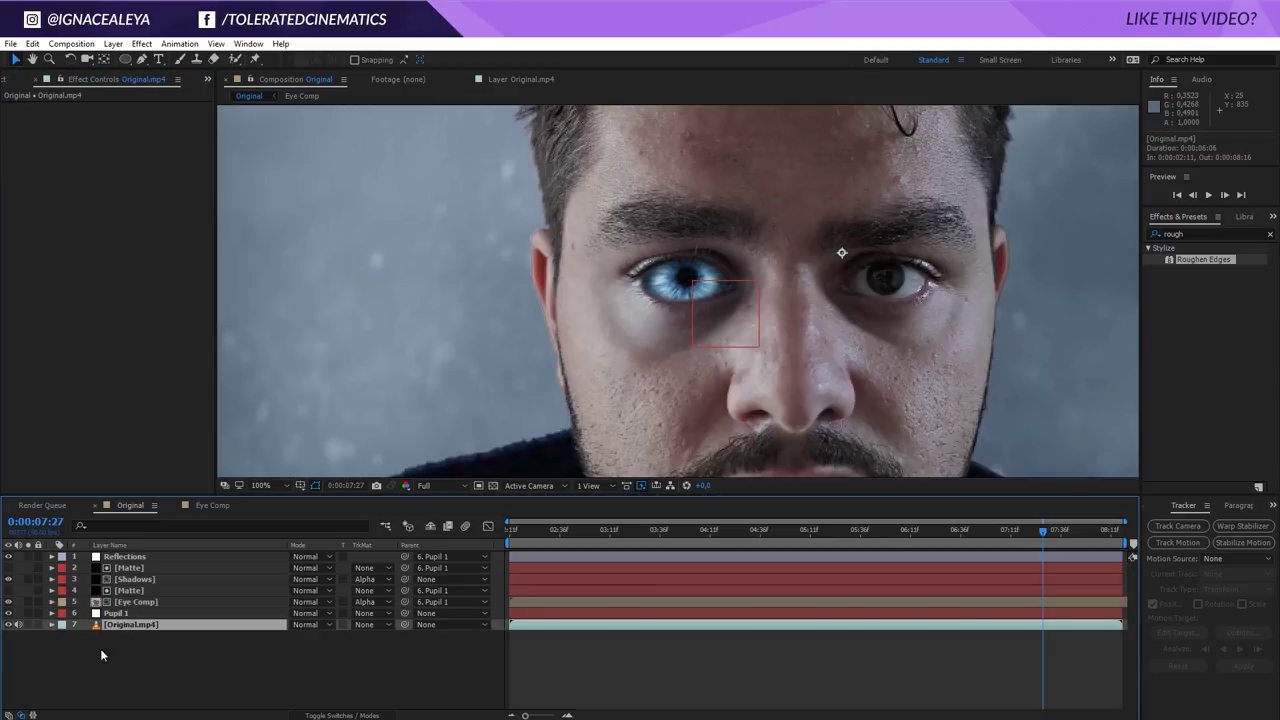
key("ctrl+d")
left_click_drag(126, 626, 127, 552)
Apply the Luma Key effect to the top Original.mp4 copy and set its threshold to 172, keying out the darker areas
scroll(633, 256, "up", 1)
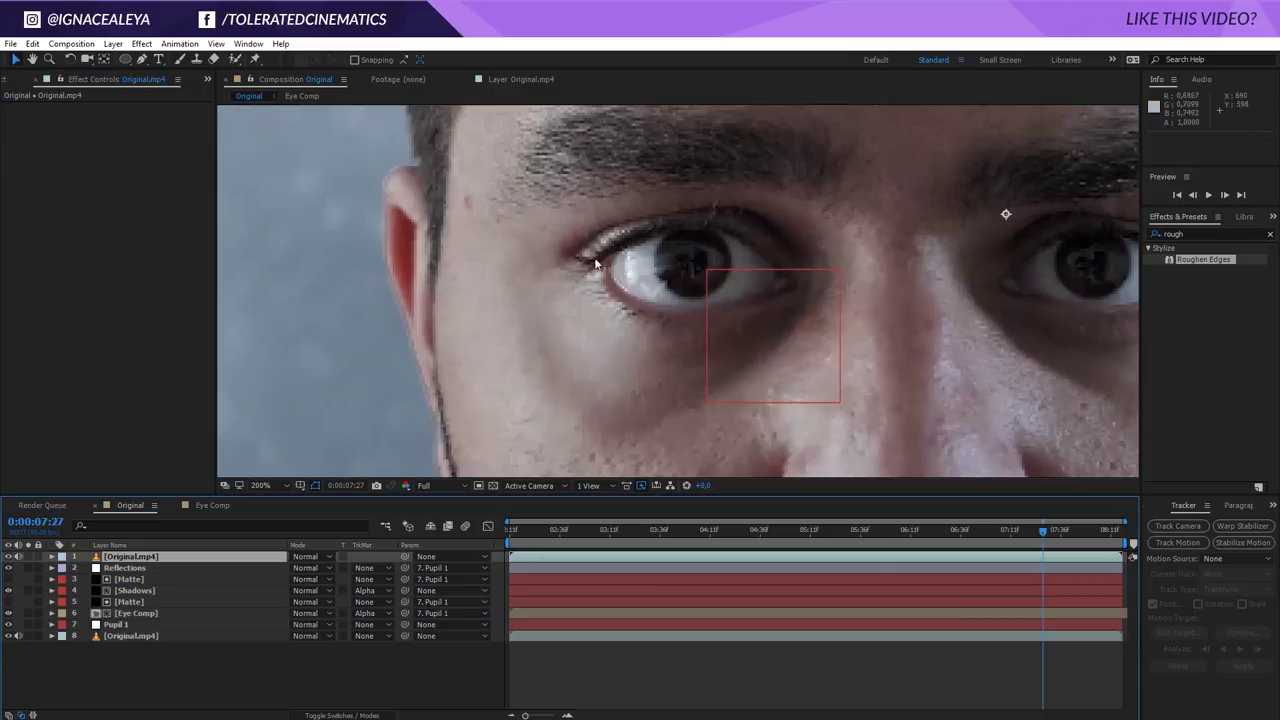
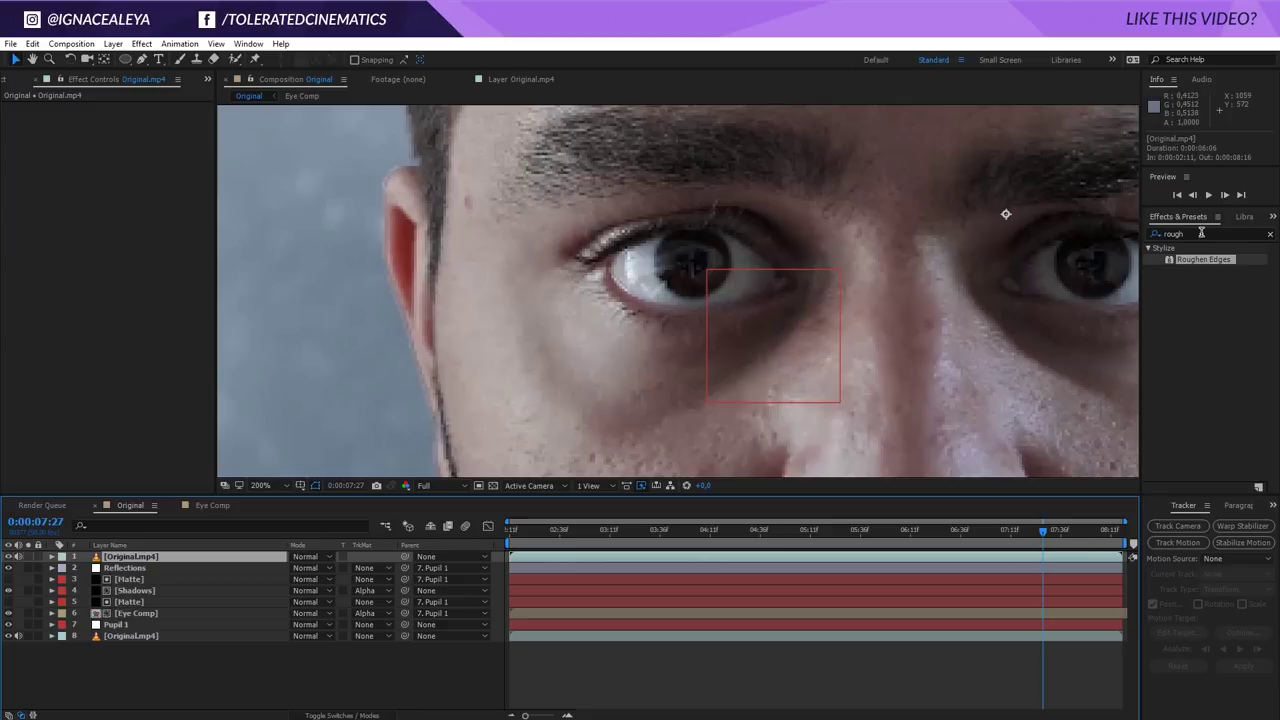
left_click(1201, 234)
type("luma")
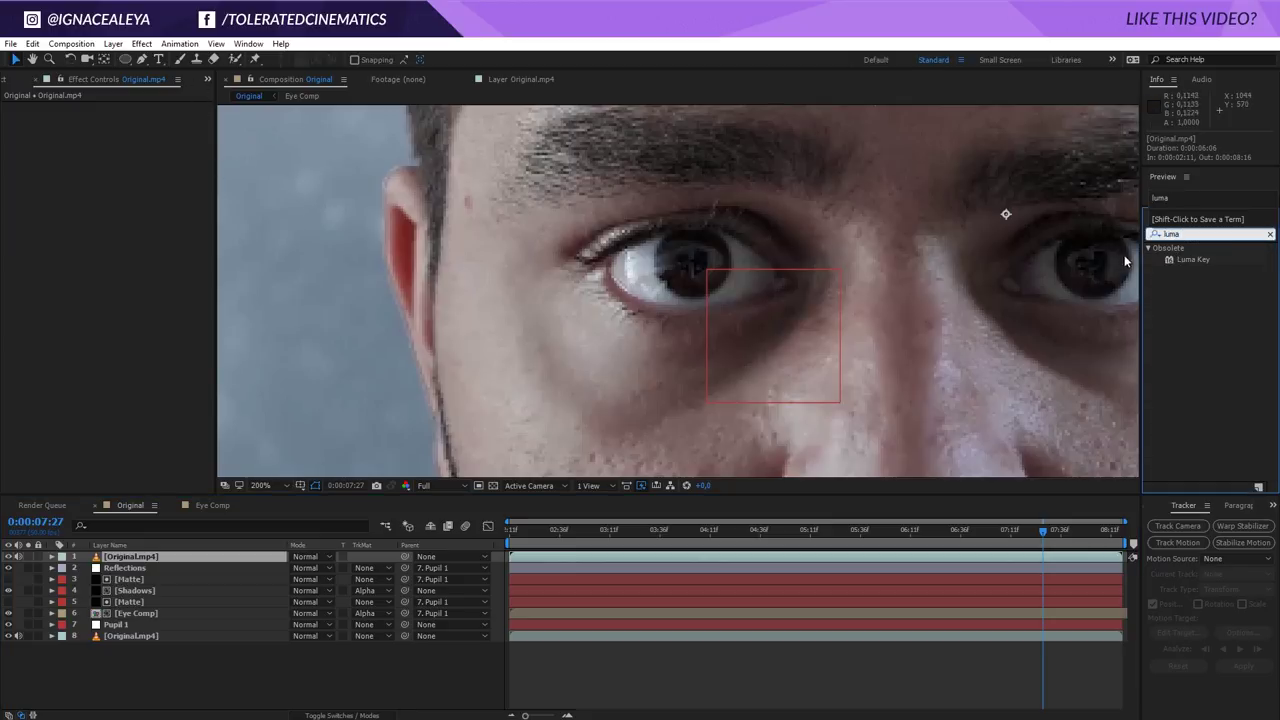
left_click_drag(1186, 259, 496, 404)
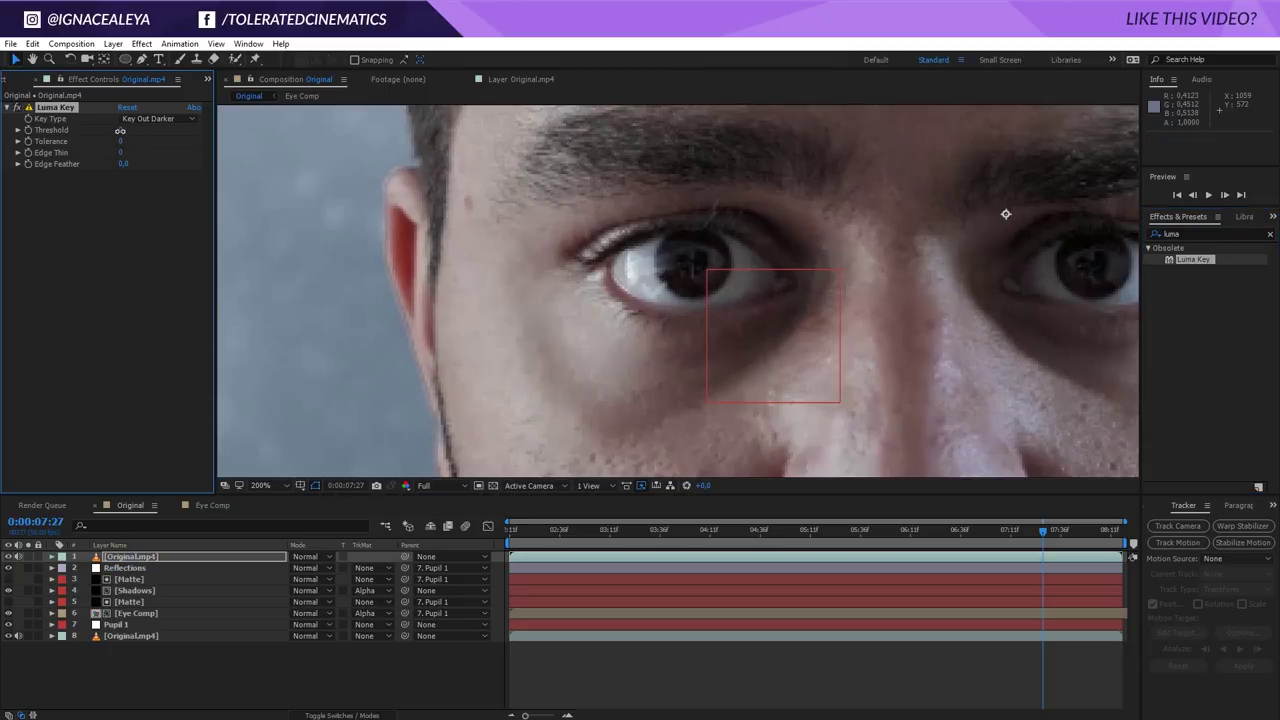
left_click_drag(145, 130, 236, 139)
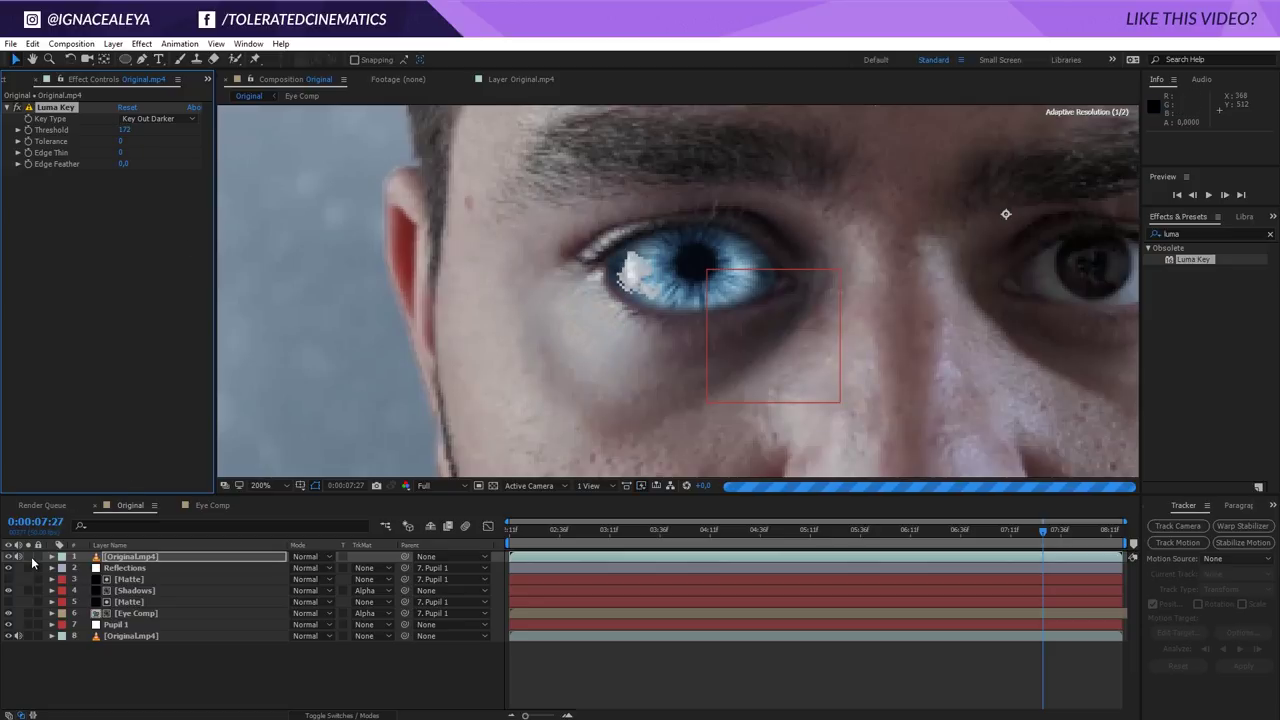
Isolate the top Original.mp4 layer to set its Luma Key threshold to 195 and edge feather to 1.7, and restore the other layers
left_click(29, 557)
left_click_drag(124, 131, 143, 138)
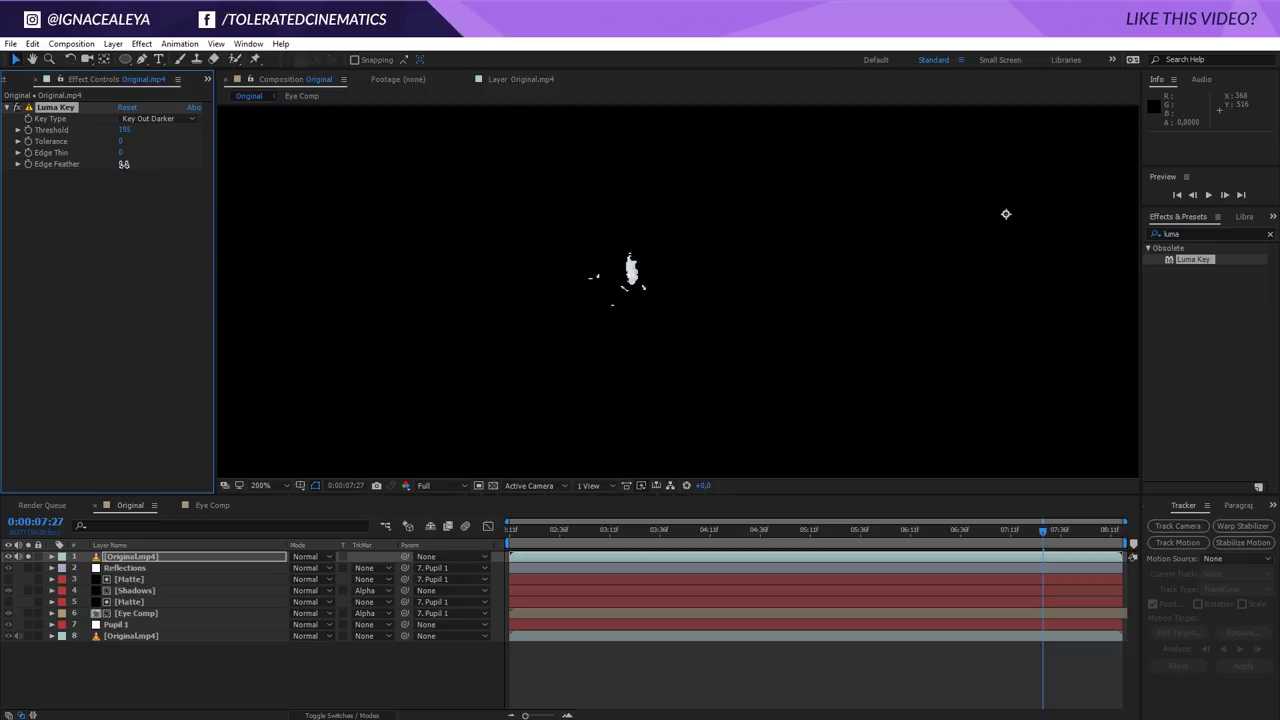
left_click_drag(123, 166, 130, 166)
left_click(28, 557)
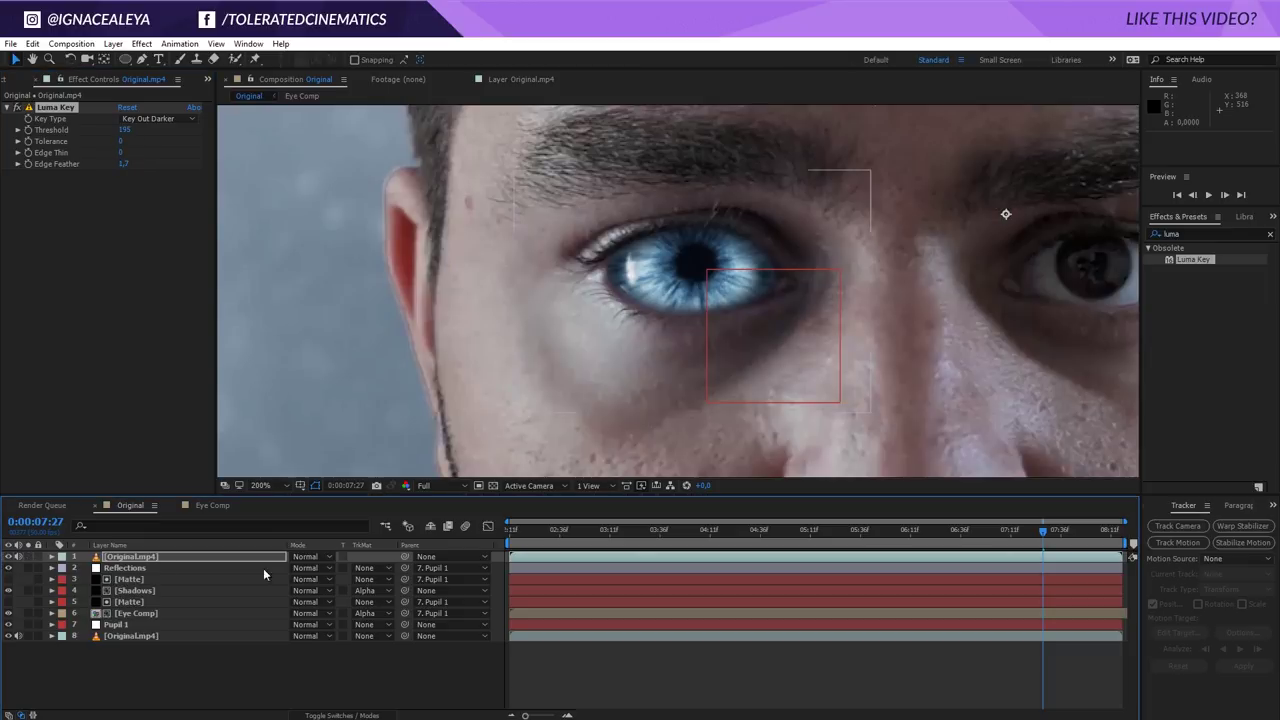
Try the Add blending mode on the top Original.mp4 layer, and settle on Screen
left_click(318, 557)
left_click(355, 277)
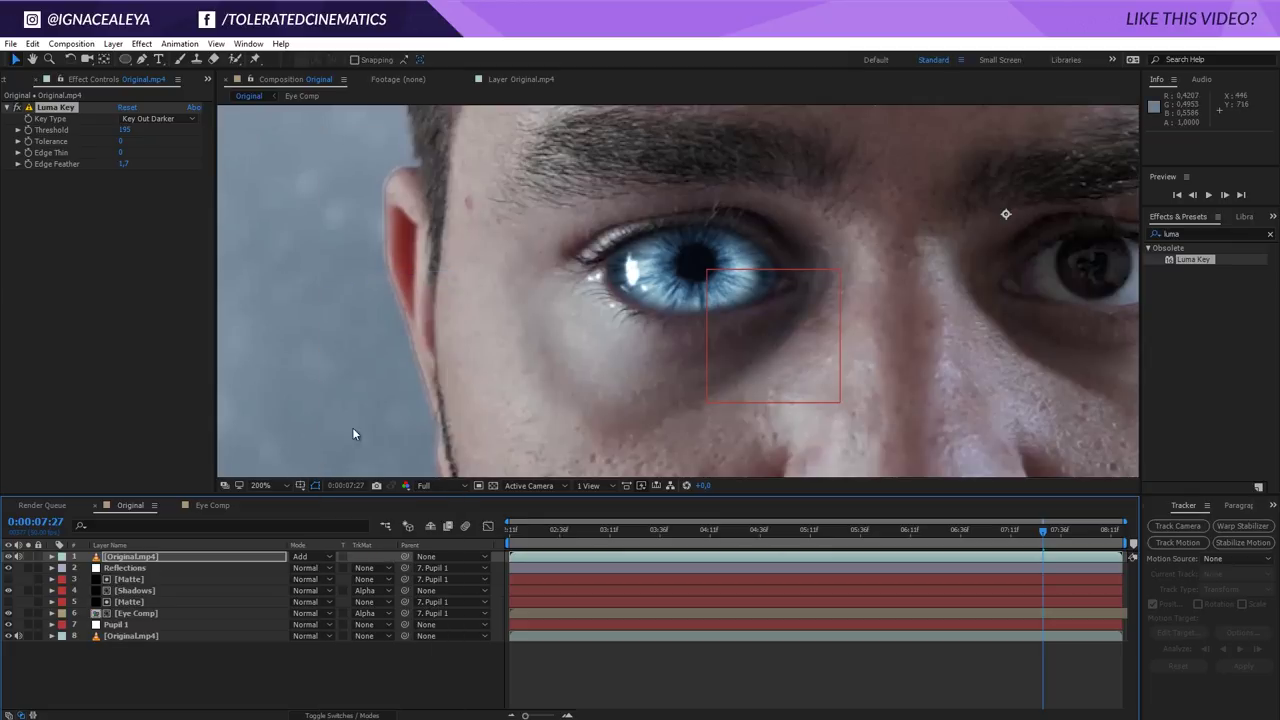
left_click(302, 557)
left_click(357, 307)
Set the Luma Key threshold to 198 and edge feather to 1, and compare the eye with the highlight layer hidden and shown
left_click_drag(125, 130, 129, 130)
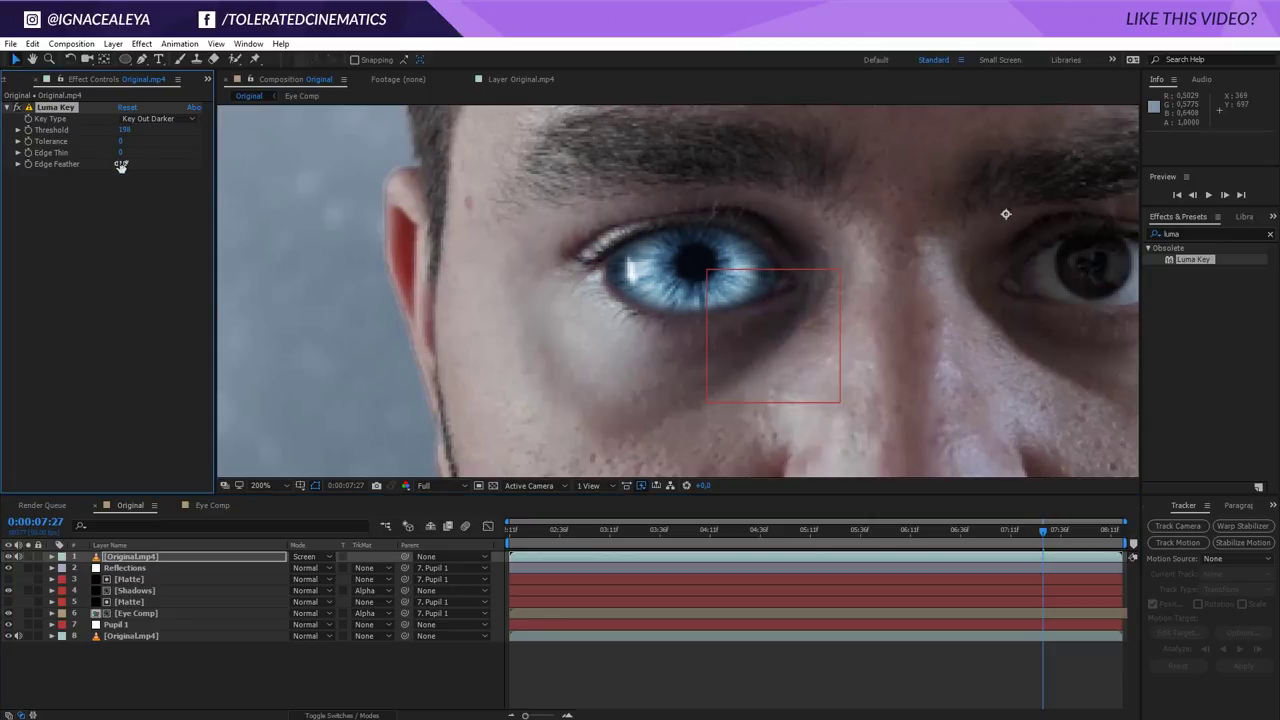
left_click(122, 164)
type("1")
key("Return")
left_click(8, 557)
left_click(8, 557)
left_click(8, 557)
left_click(8, 558)
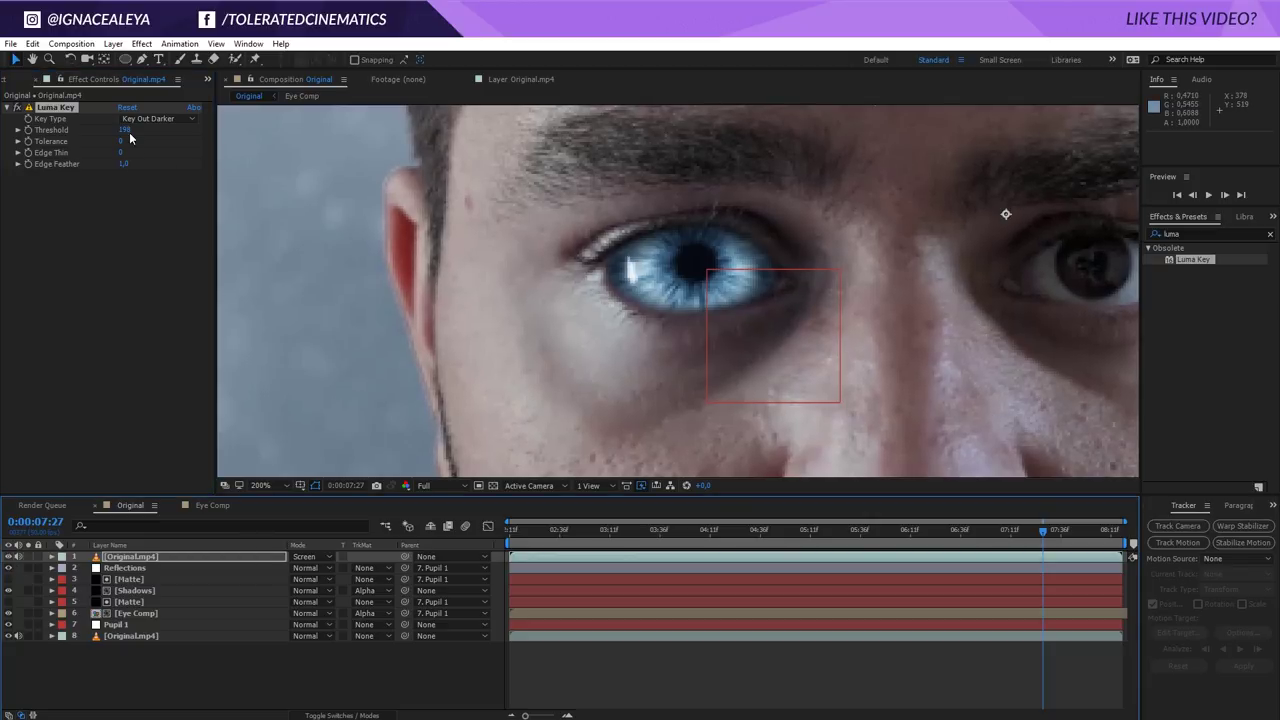
Refine the Luma Key on the top Original.mp4 layer with a threshold of 209 and an edge feather of 1
left_click_drag(125, 130, 137, 162)
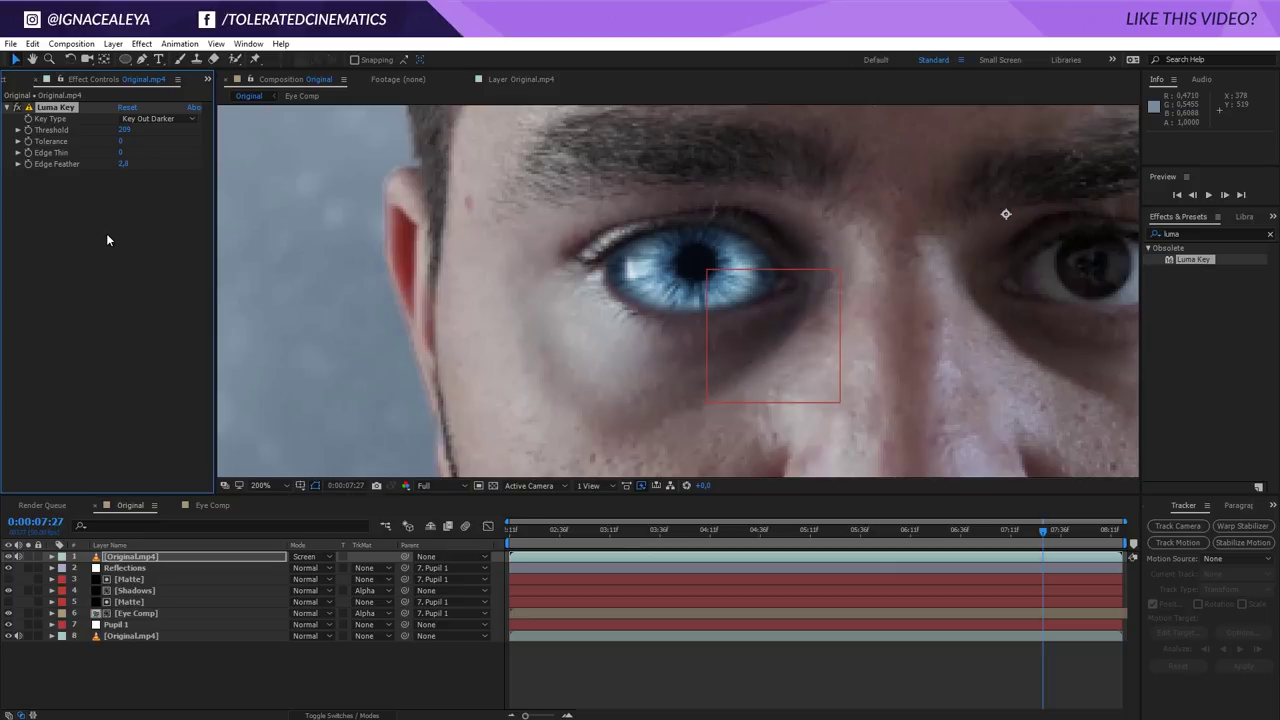
left_click(124, 162)
type("1")
key("Return")
left_click(400, 673)
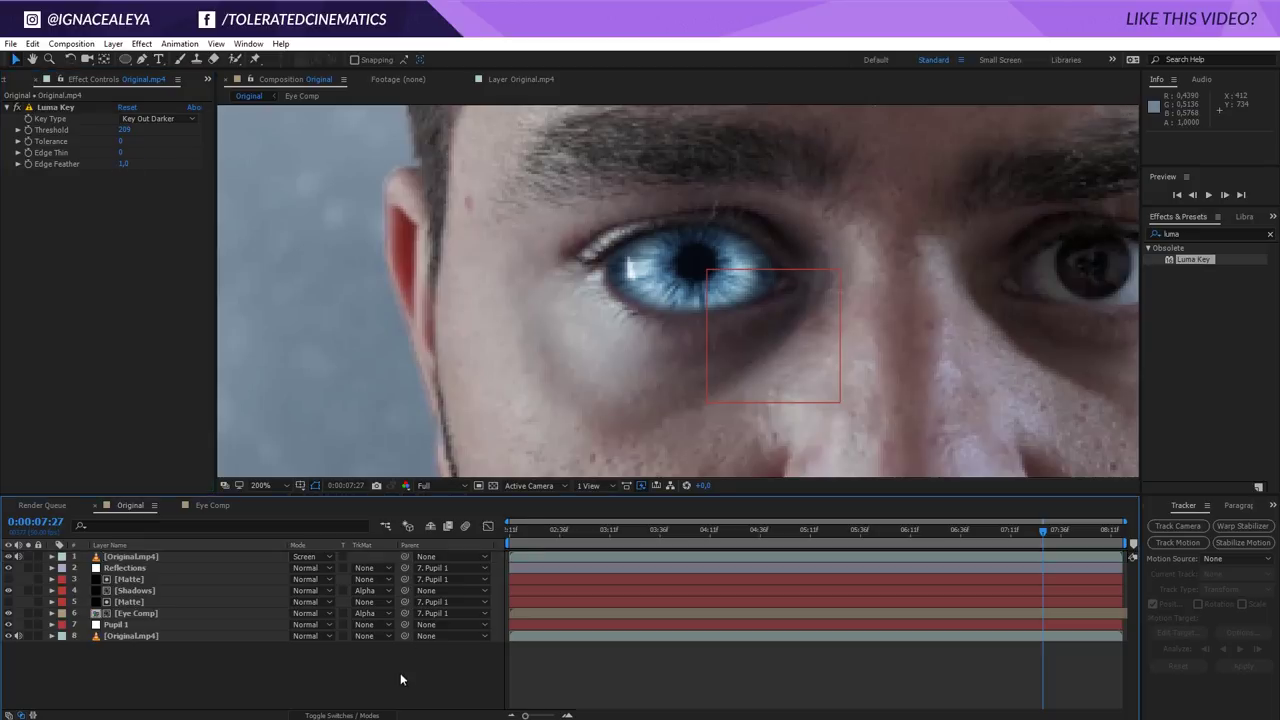
Examine the composited blue eye against the whole face at several magnifications
scroll(609, 430, "down", 1)
scroll(608, 435, "down", 1)
scroll(625, 429, "up", 1)
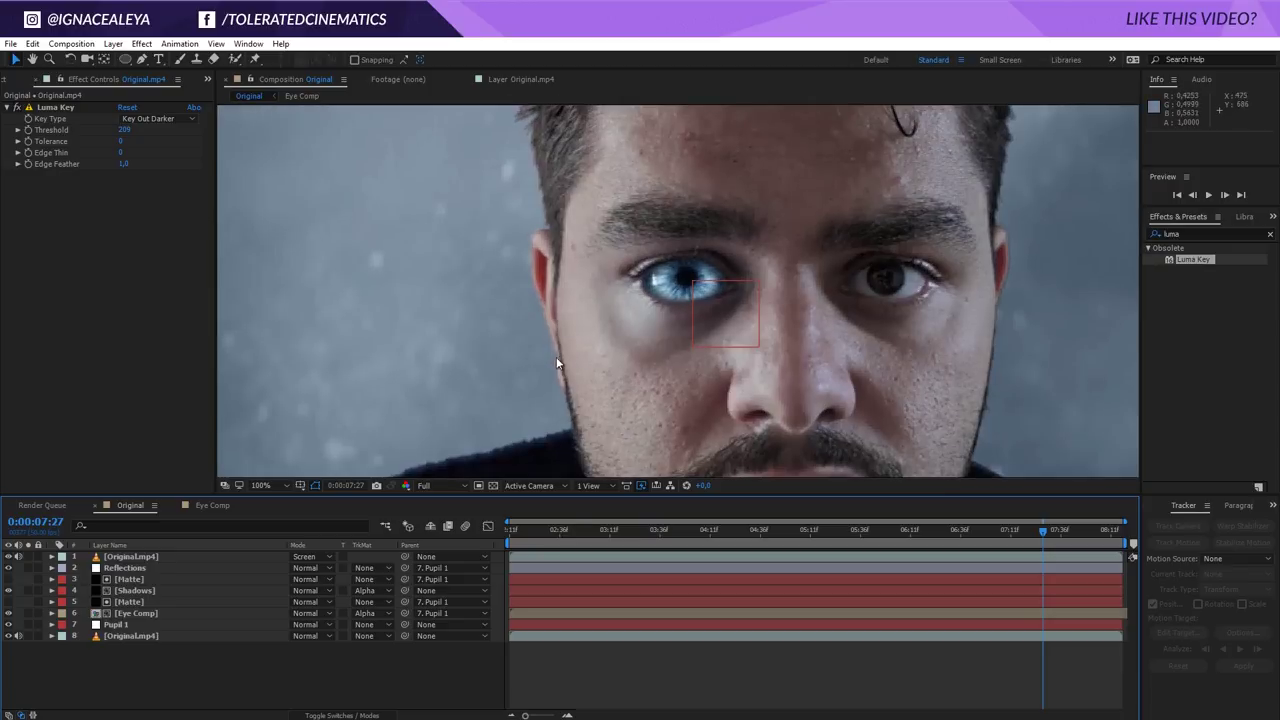
scroll(563, 356, "up", 2)
scroll(493, 288, "down", 4)
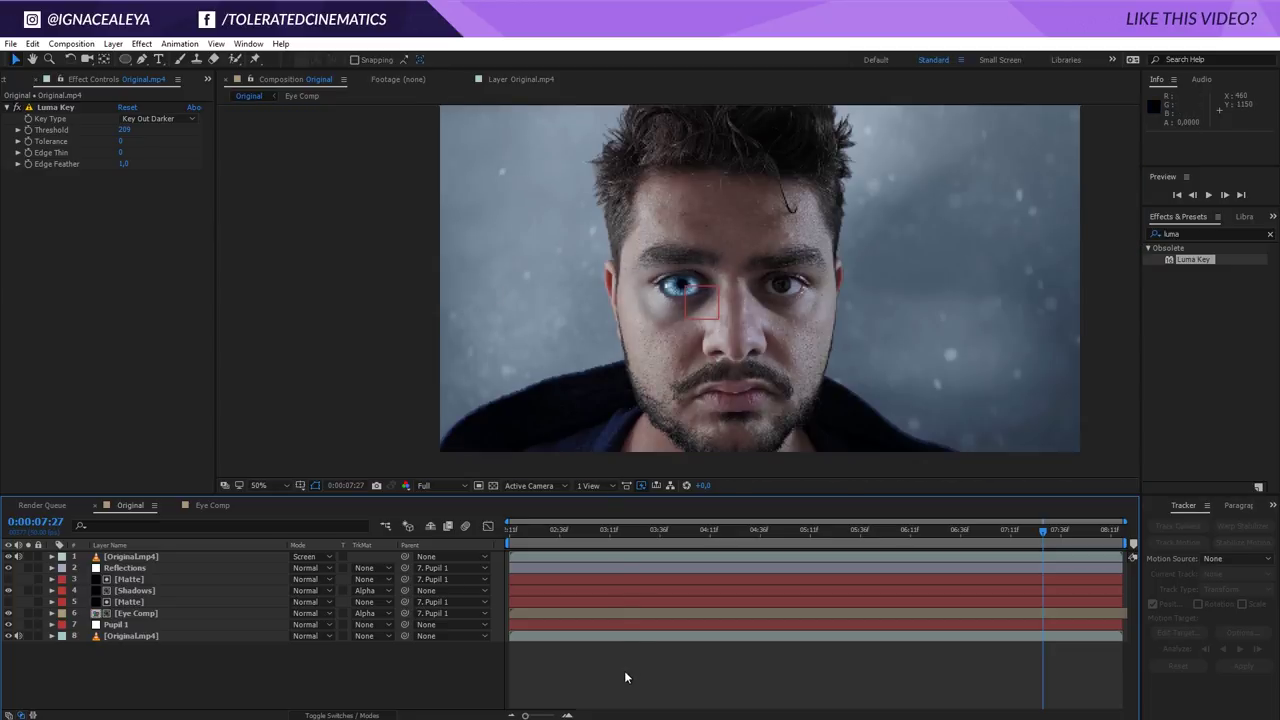
scroll(662, 396, "up", 1)
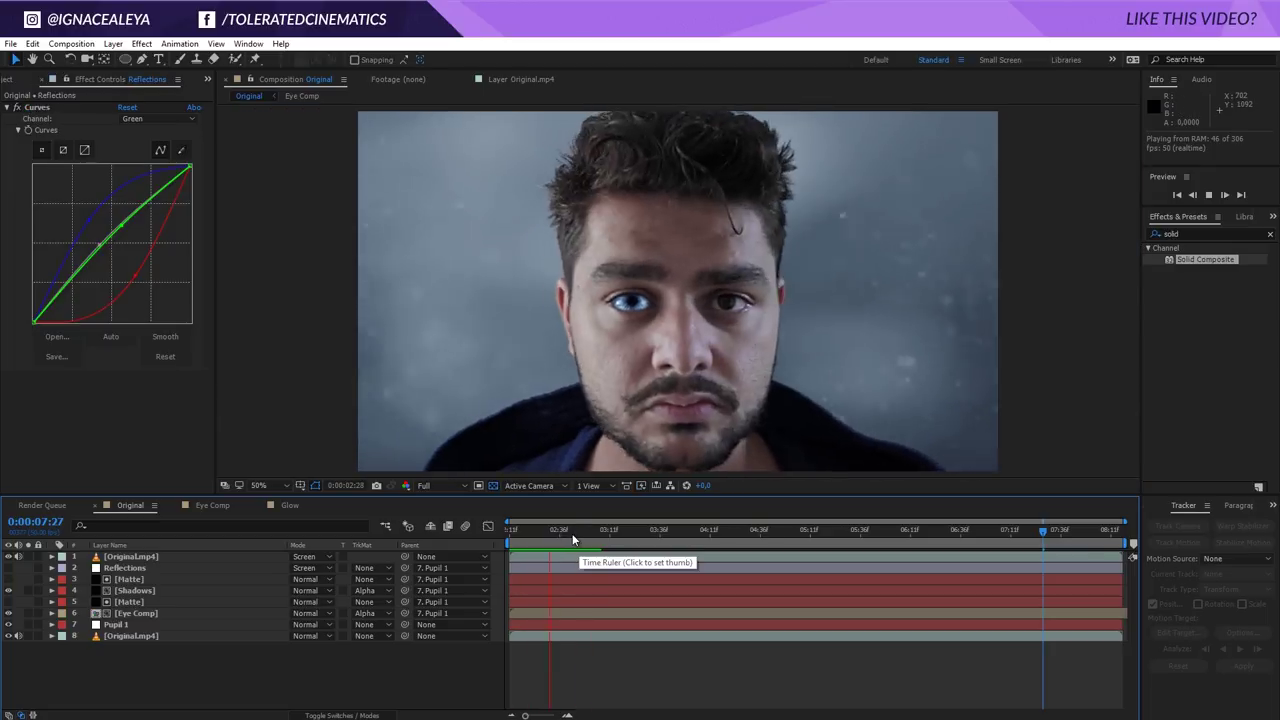
Set the current time to 0:00:02:46 and frame the blue eye closely
left_click_drag(572, 533, 581, 532)
mouse_move(581, 533)
left_mouse_down()
mouse_move(530, 541)
mouse_move(580, 550)
left_mouse_up()
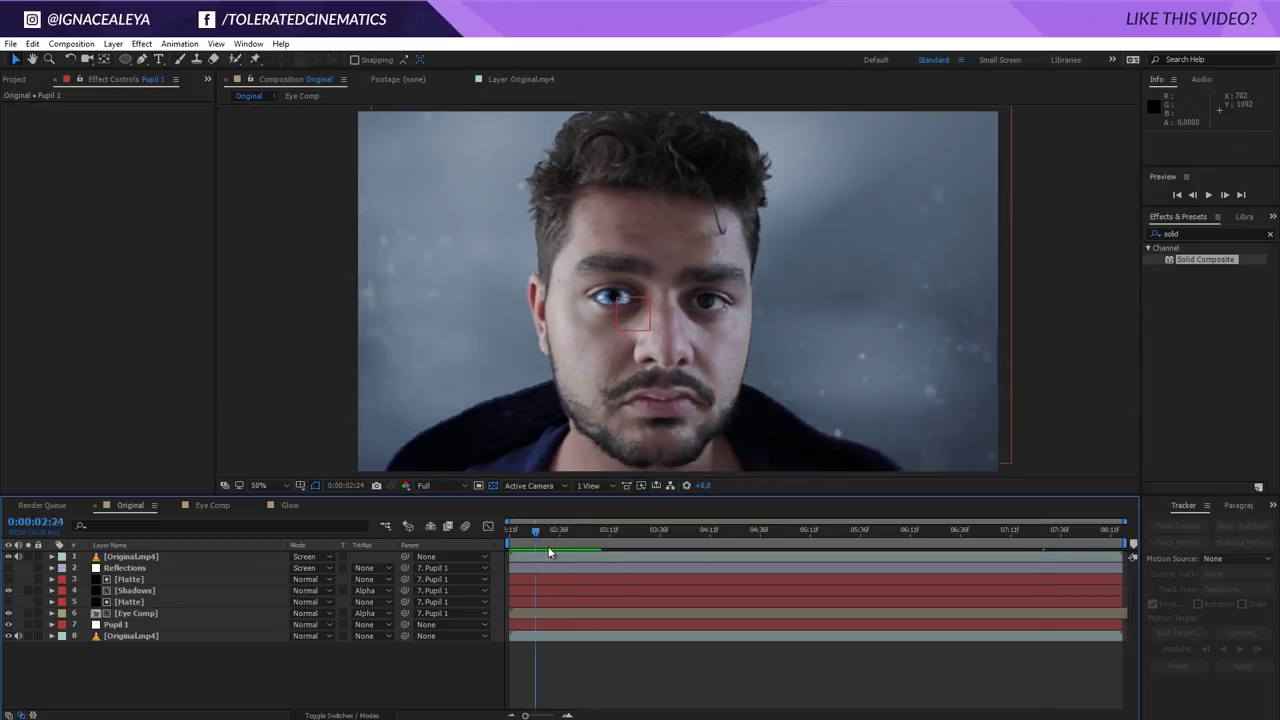
scroll(625, 420, "up", 1)
key("space")
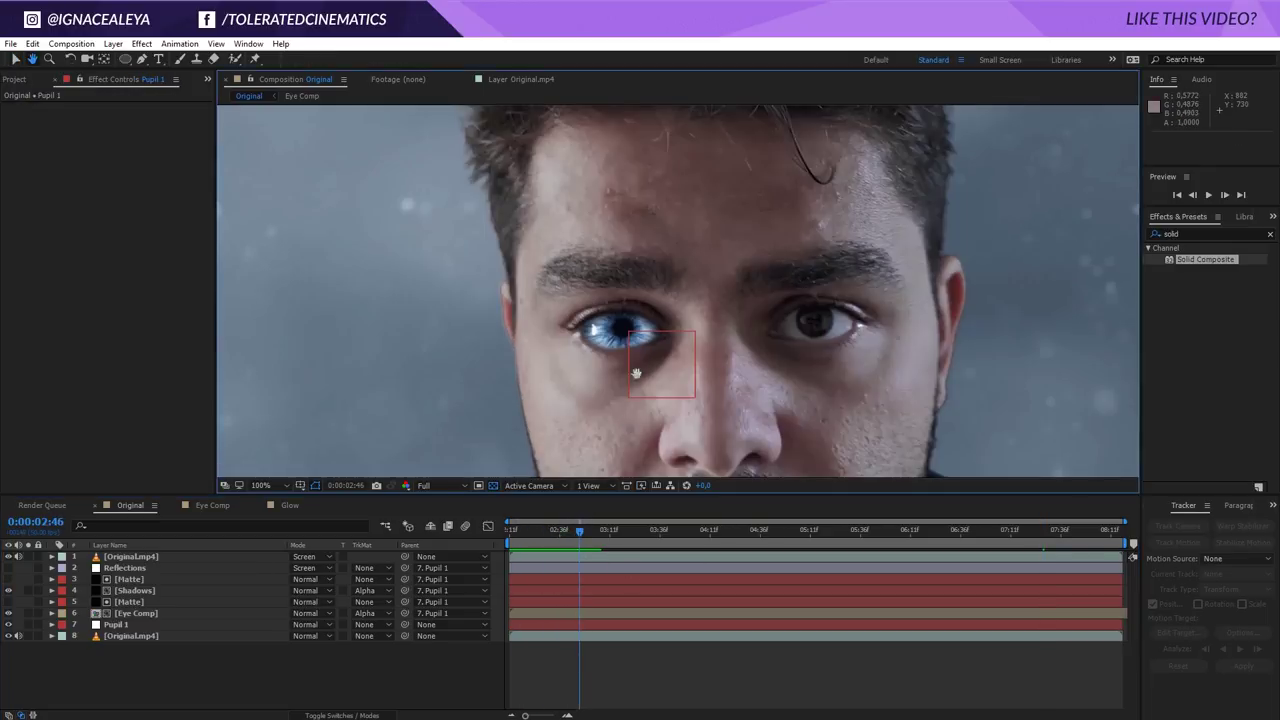
left_click_drag(635, 371, 649, 315)
Set the Eye Comp layer's opacity to 90% and collapse its properties
left_click(128, 624)
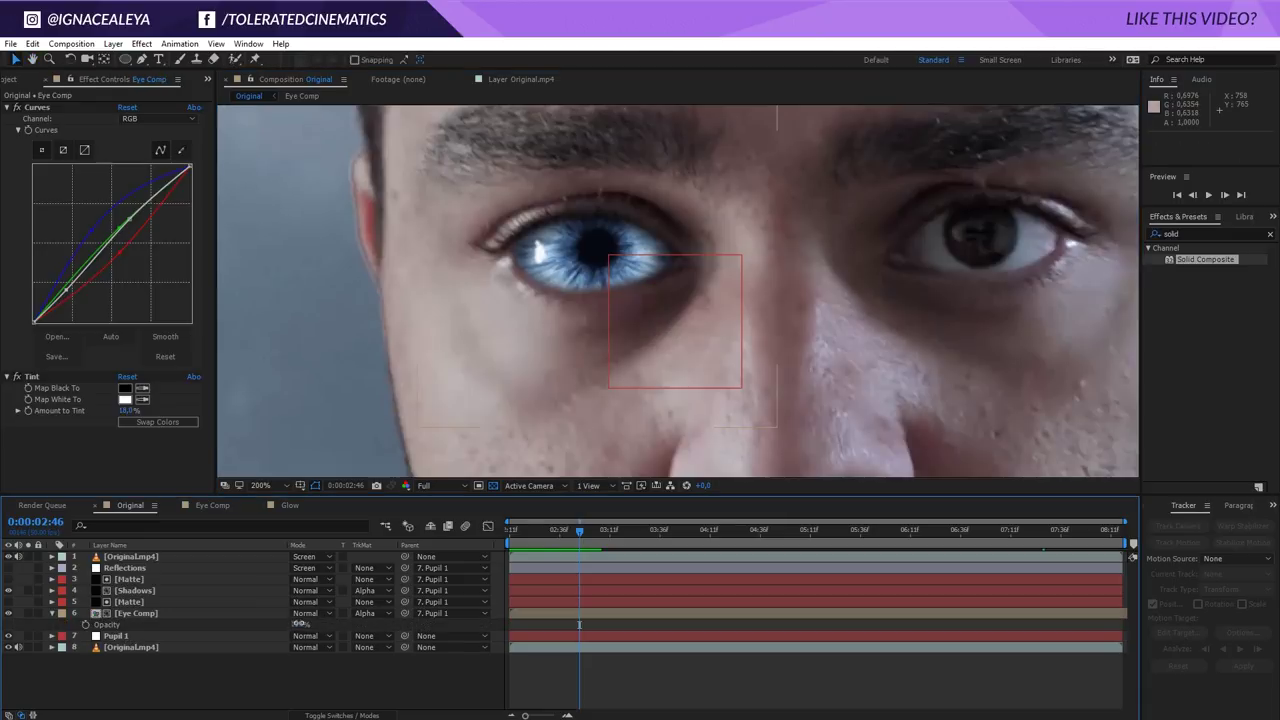
left_click(297, 624)
type("80")
key("Return")
left_click(284, 663)
left_click(184, 614)
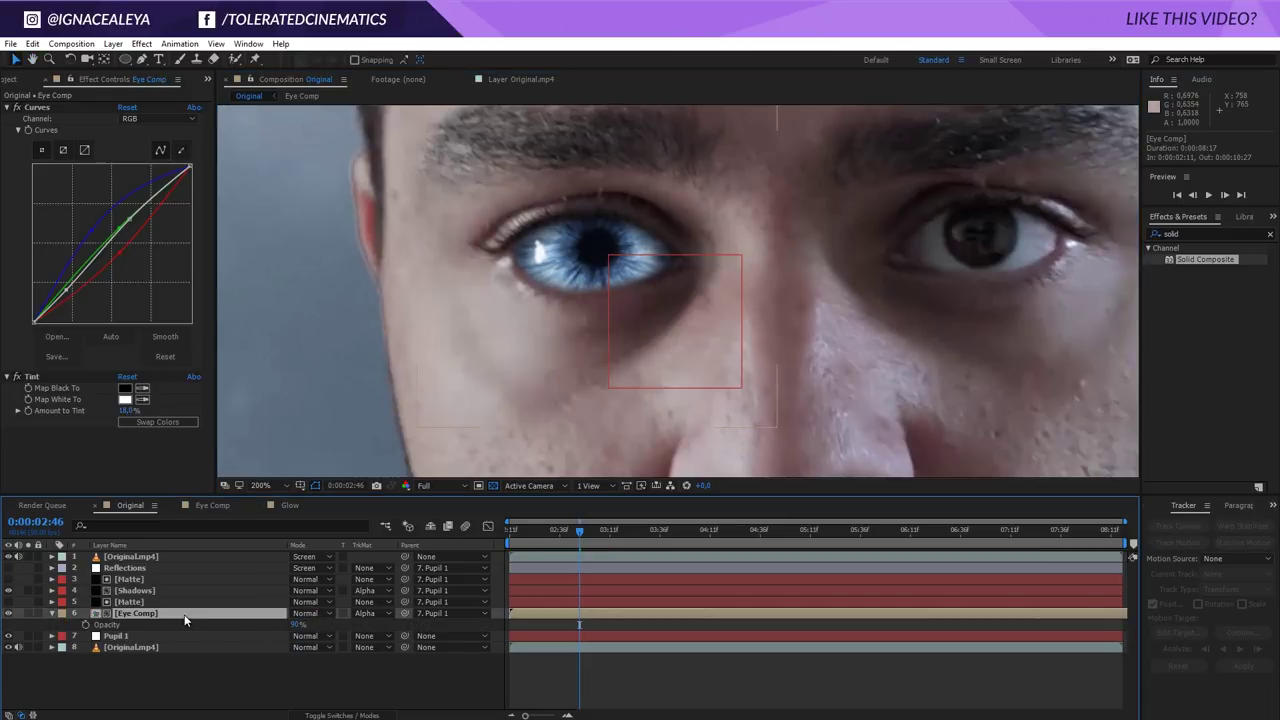
left_click(52, 614)
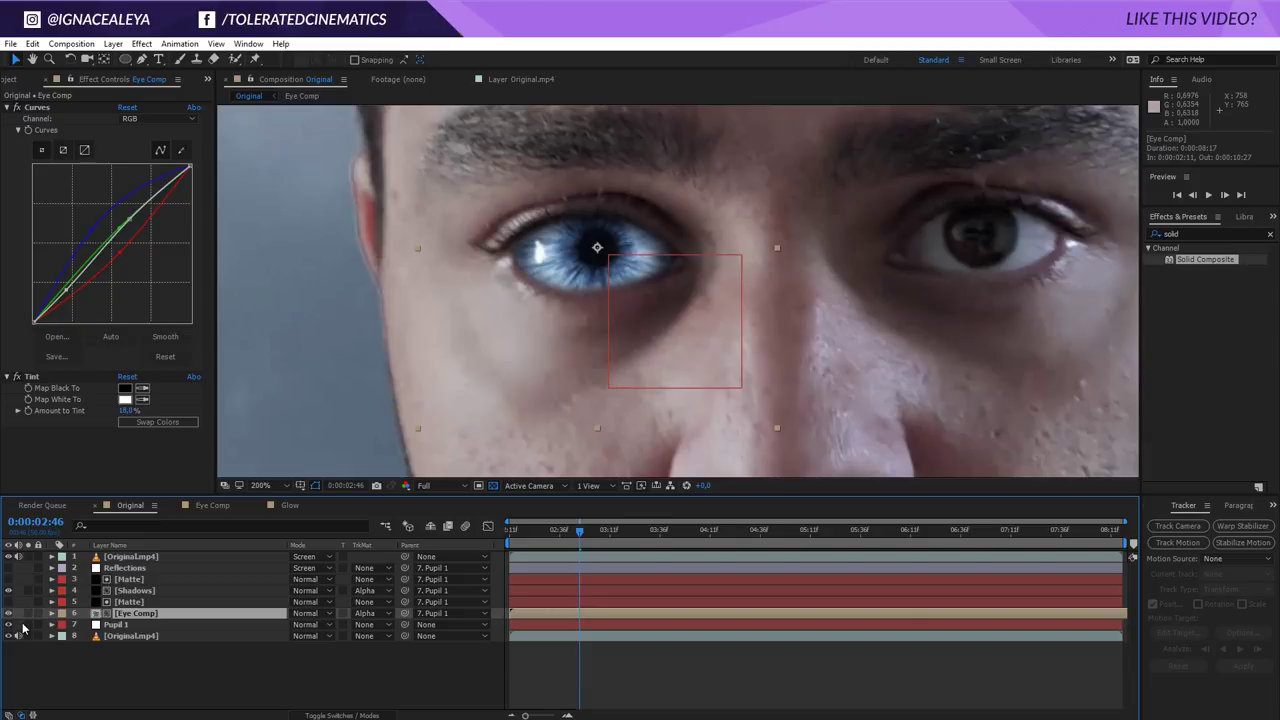
Apply the Roughen Edges effect to the Matte layer directly above Eye Comp
left_click(130, 603)
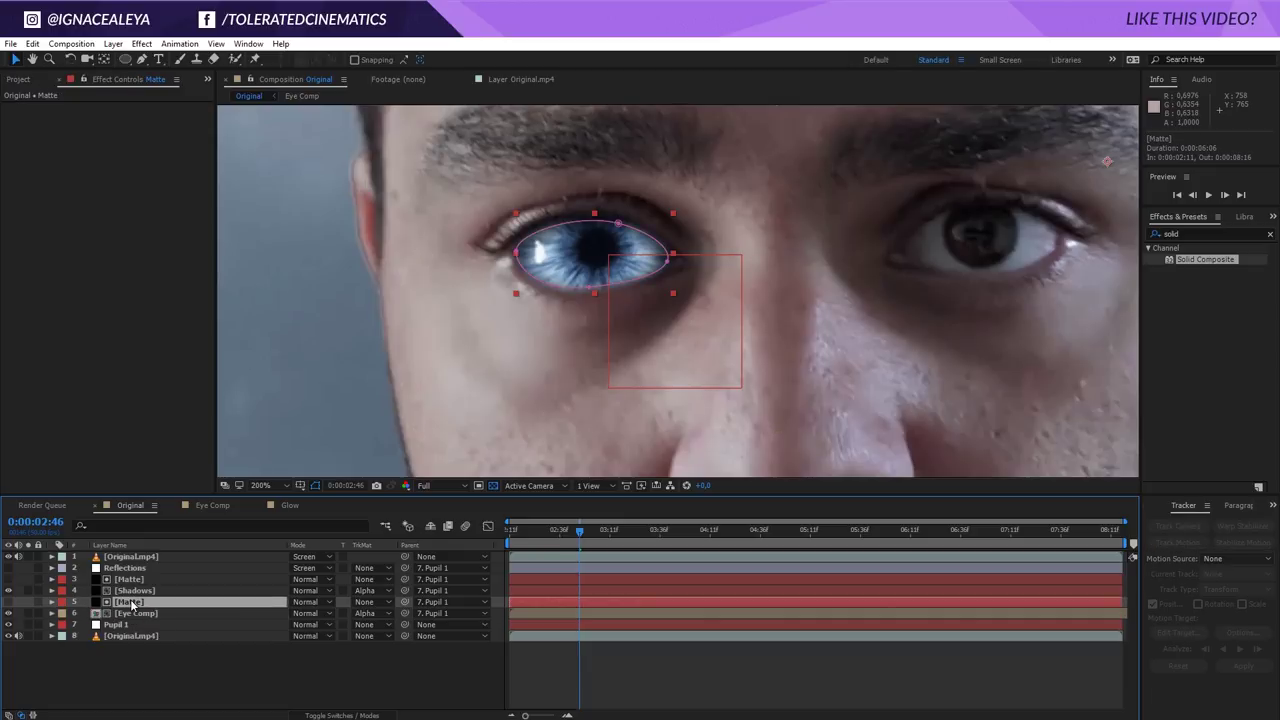
left_click_drag(1190, 234, 1036, 240)
type("rough")
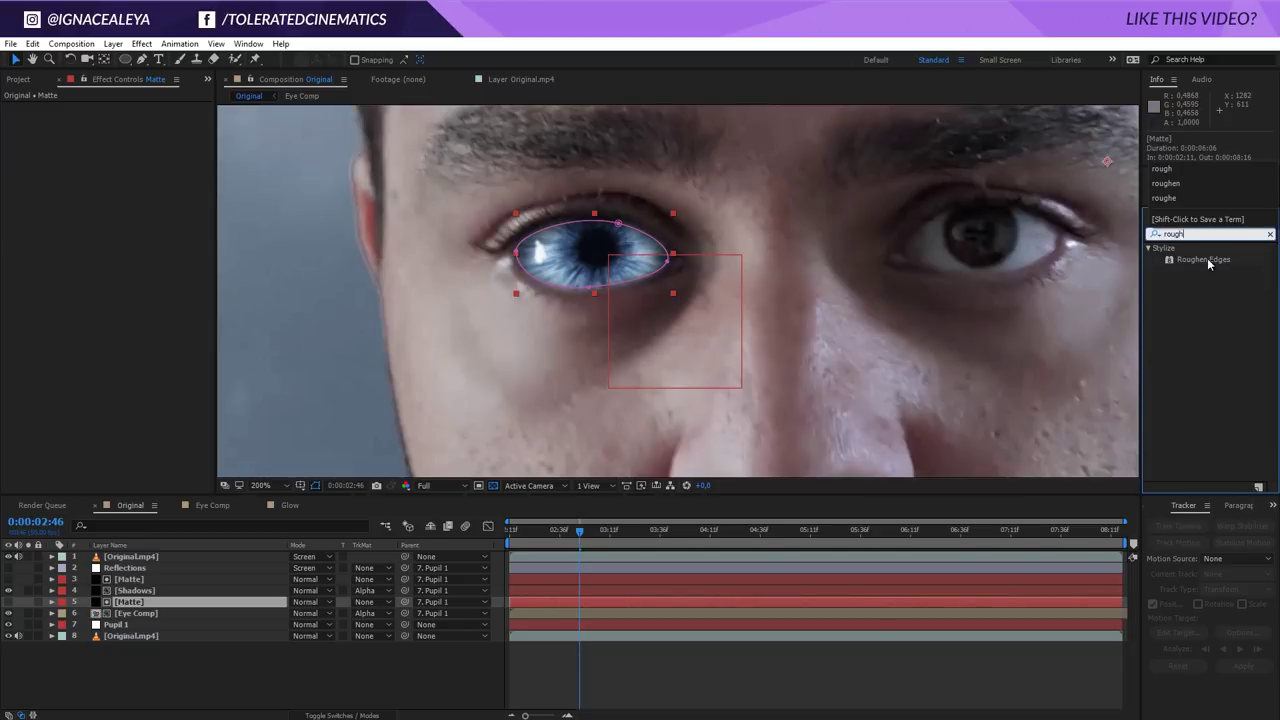
left_click_drag(1207, 258, 128, 607)
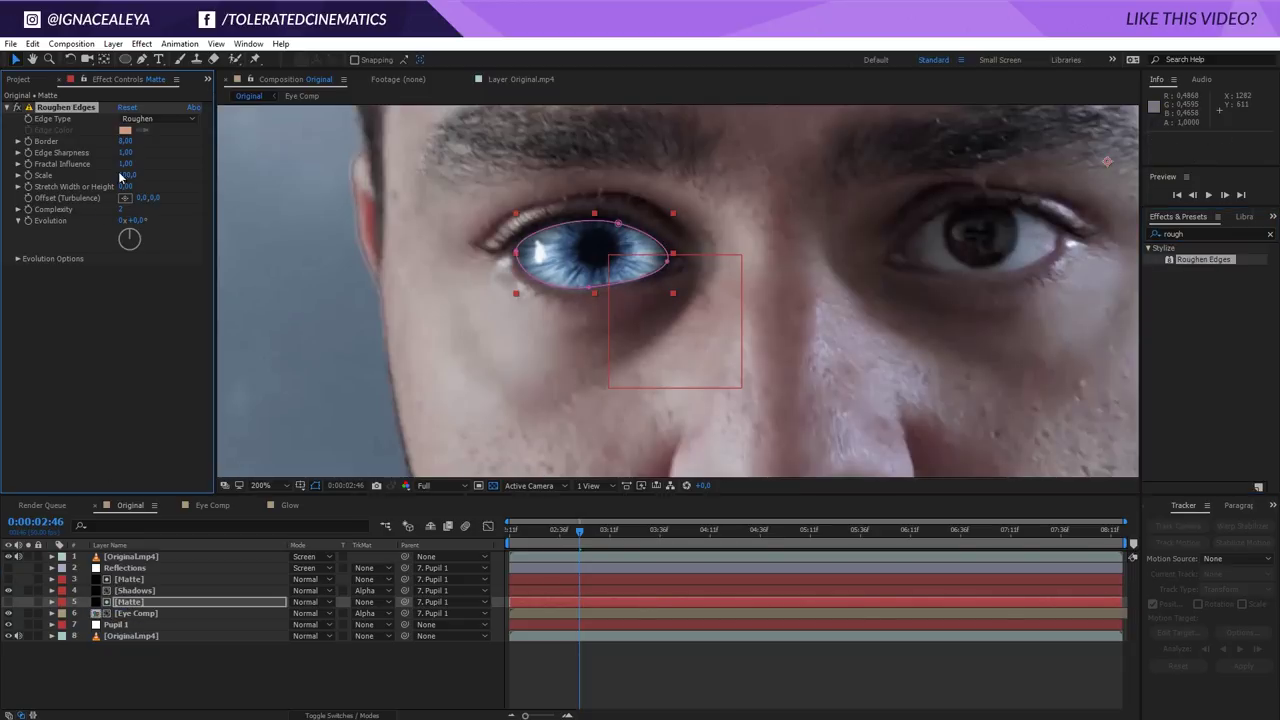
Keyframe the Roughen Edges Border from 87.60 at 0:00:02:46 down to 0 slightly under a second further on
left_click_drag(126, 142, 643, 143)
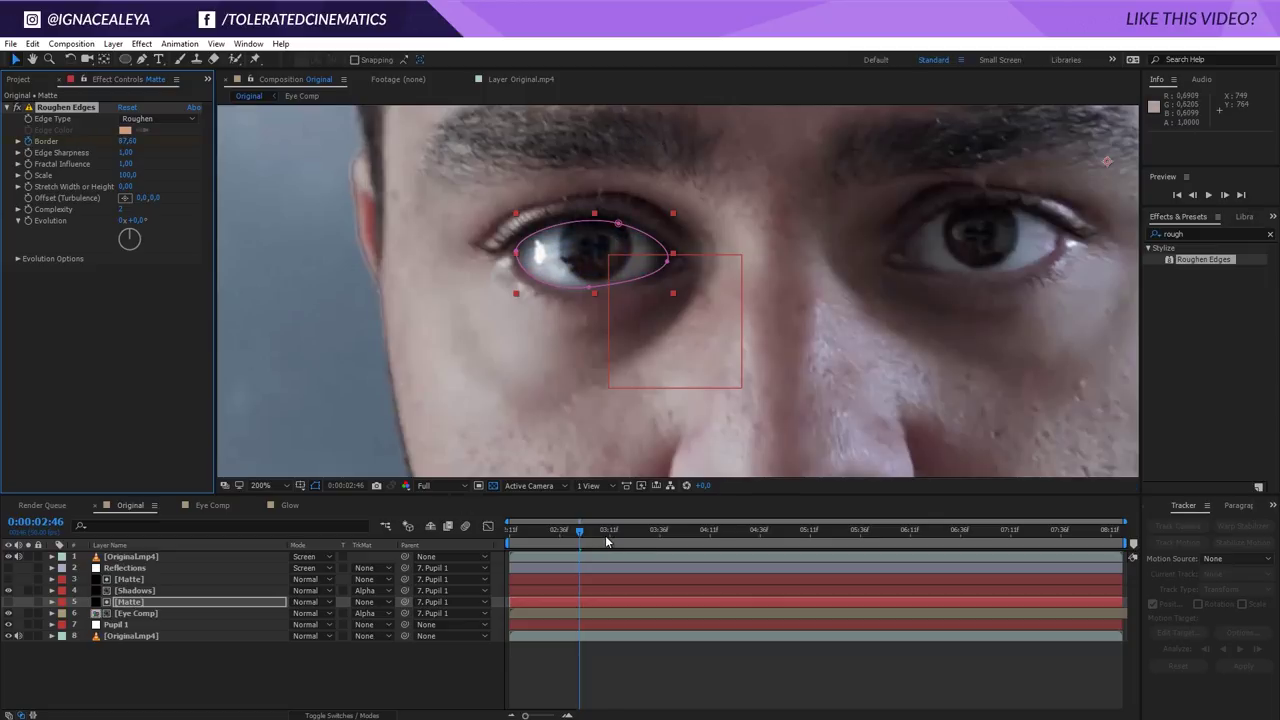
left_click_drag(682, 535, 636, 533)
left_click(127, 142)
type("0")
key("Return")
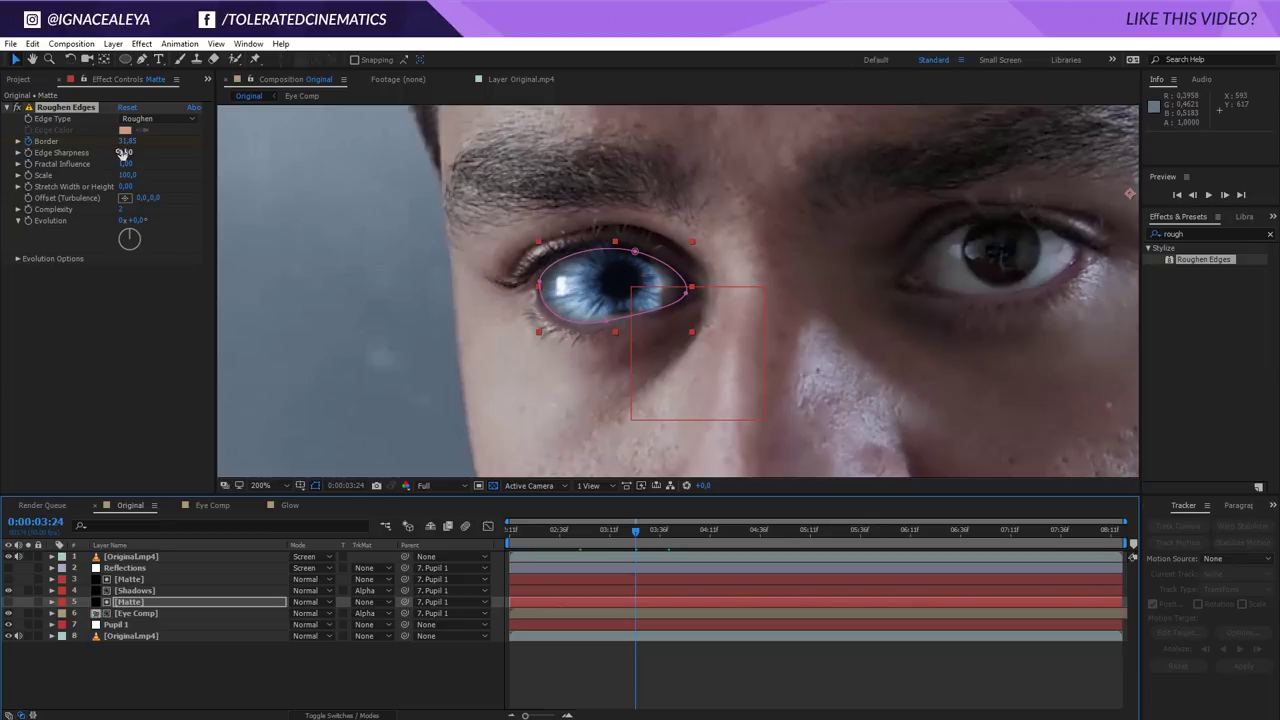
Set the Roughen Edges Edge Sharpness to 0.22 and animate Evolution with the expression time*150
left_click_drag(120, 152, 97, 152)
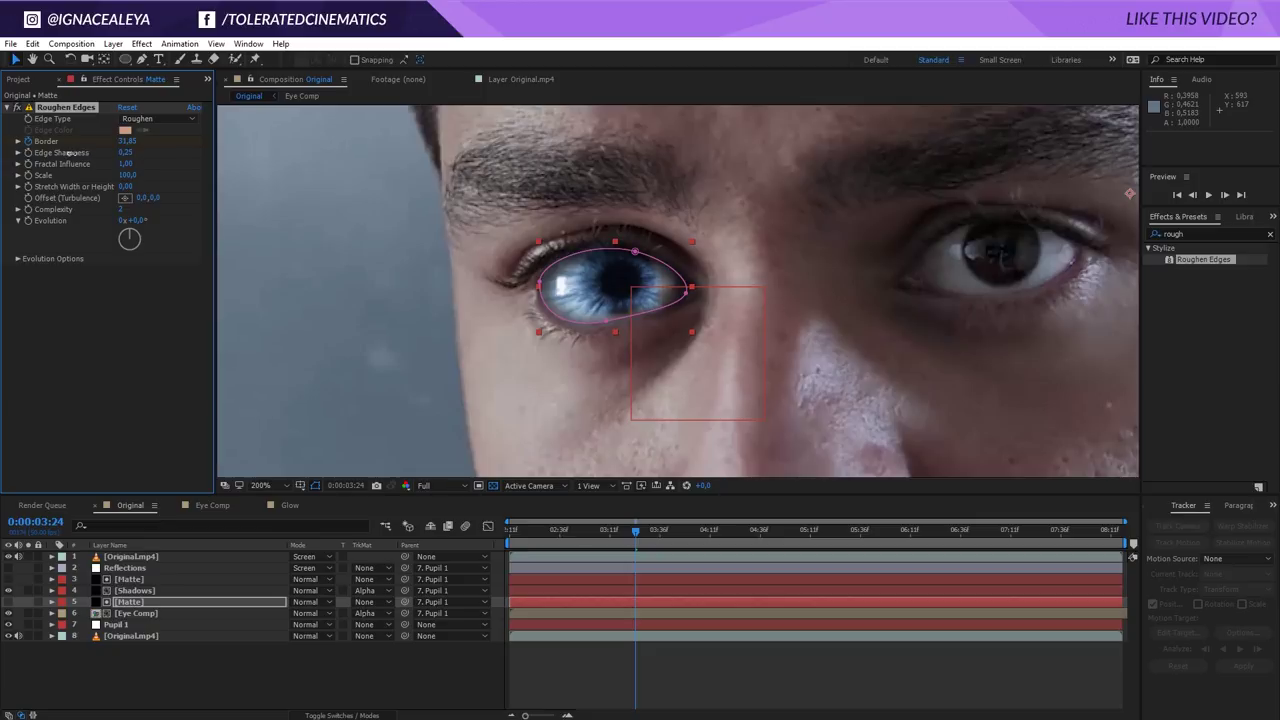
left_click(26, 216, "alt")
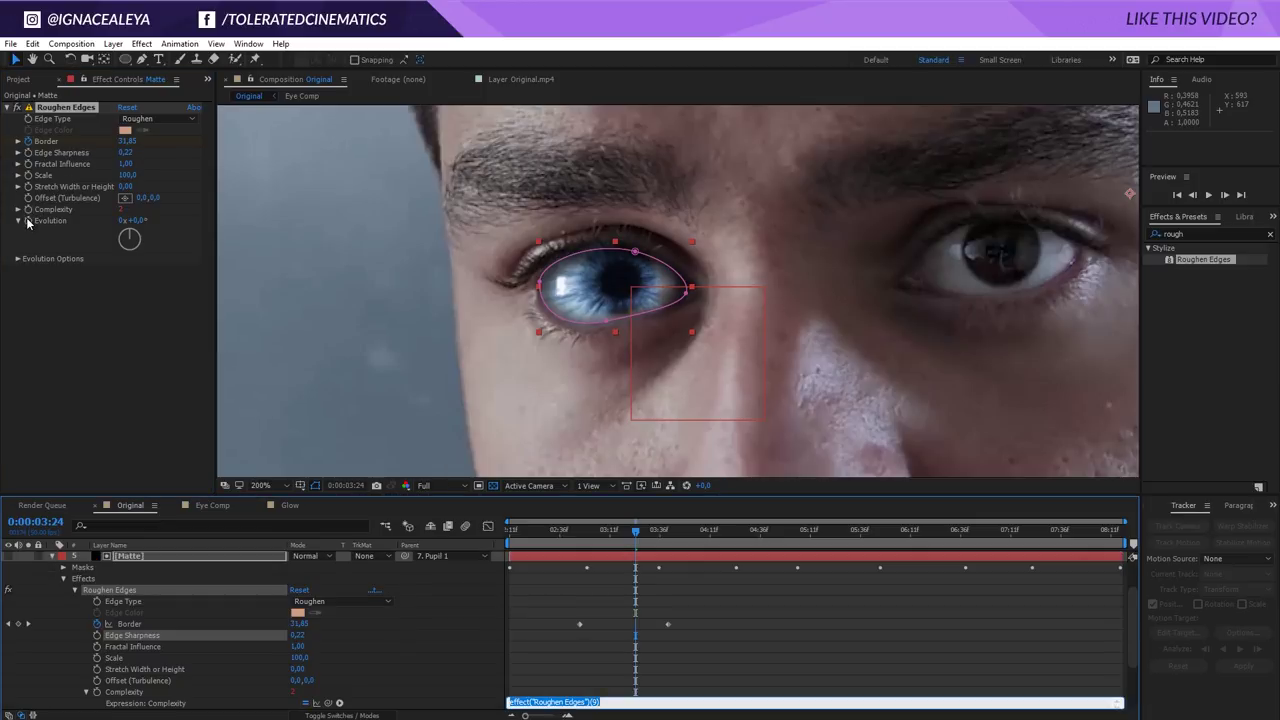
left_click(28, 221, "alt")
type("time*1")
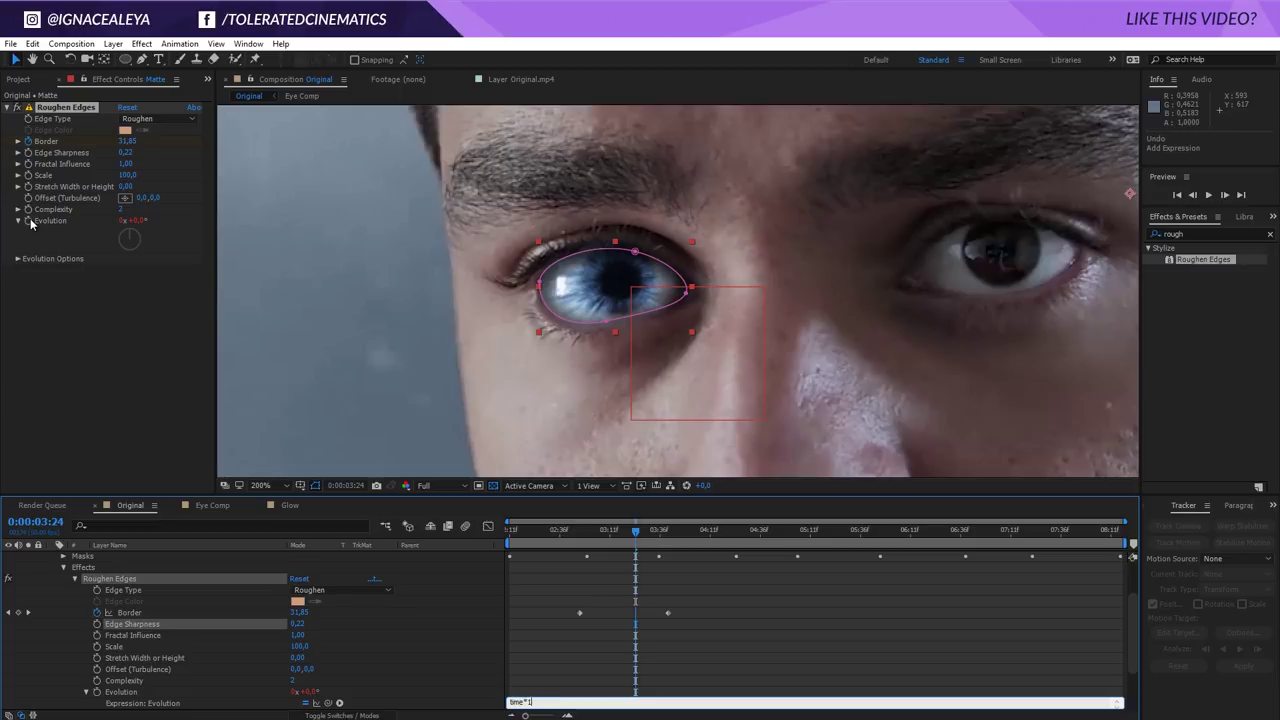
type("50")
key("KP_Enter")
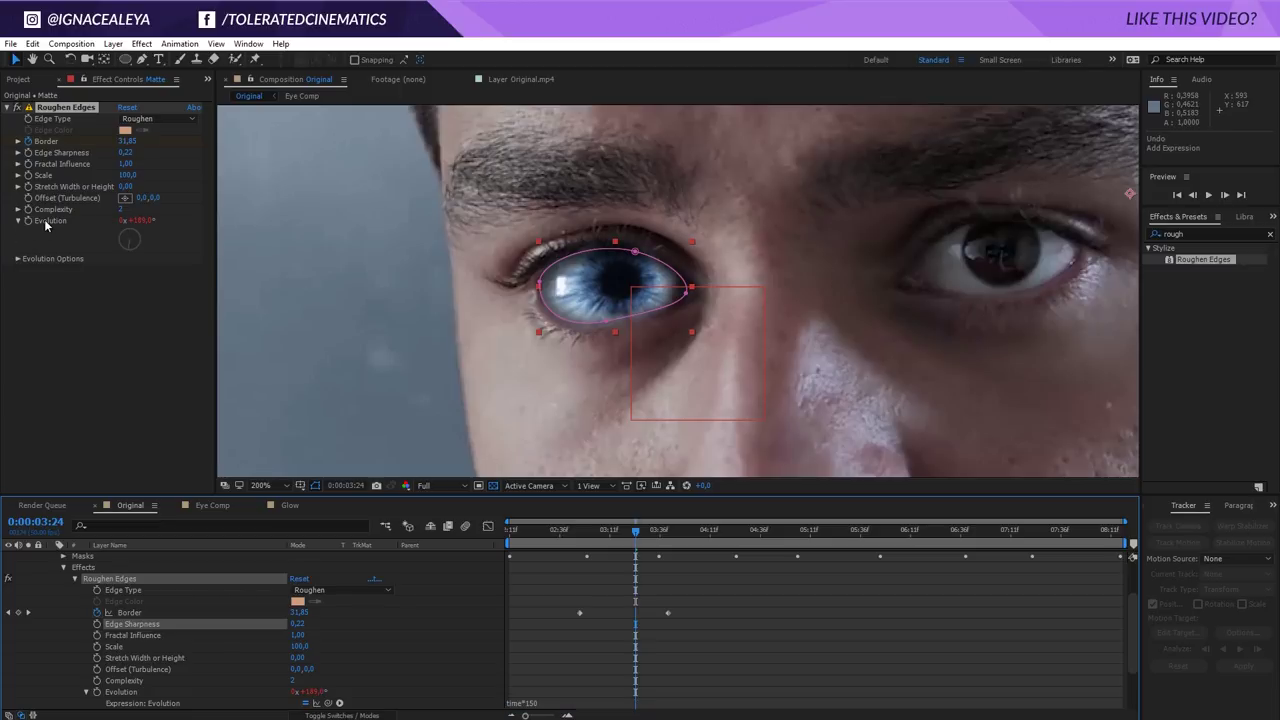
Set the Roughen Edges Scale to 50 and Complexity to 6
left_click(125, 175)
type("50")
key("Return")
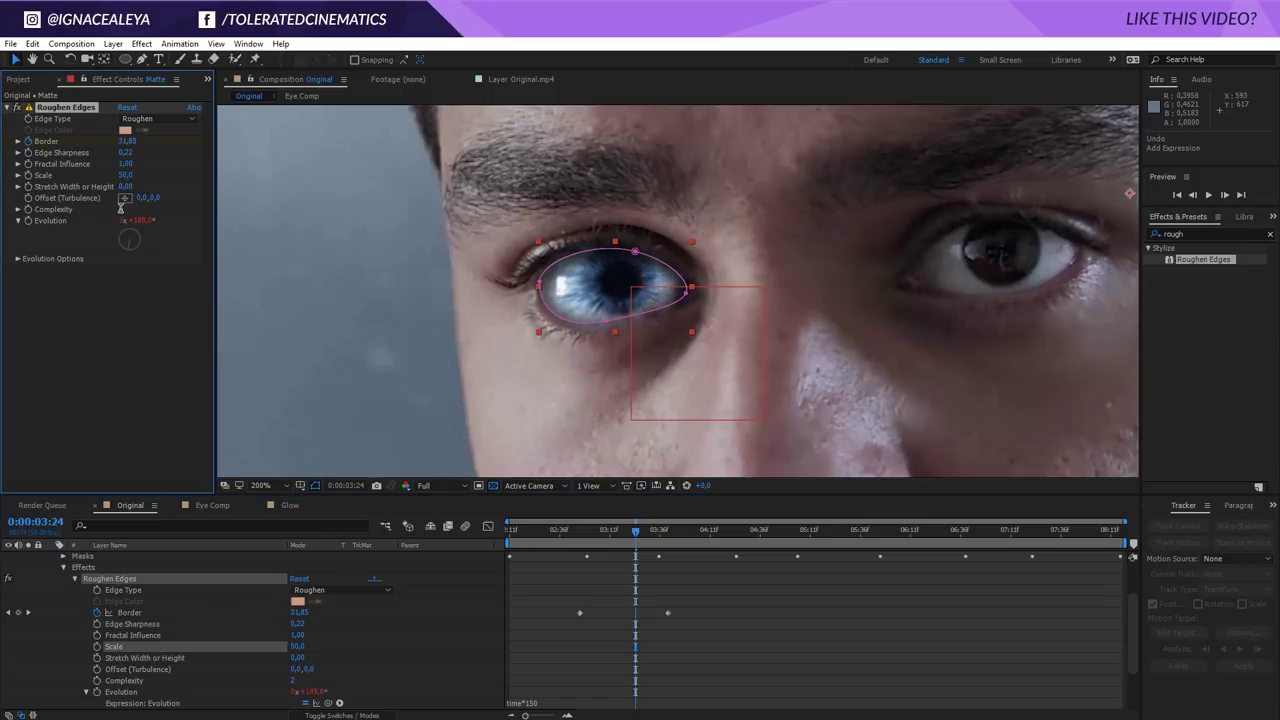
left_click(122, 209)
type("6")
key("Return")
left_click(697, 631)
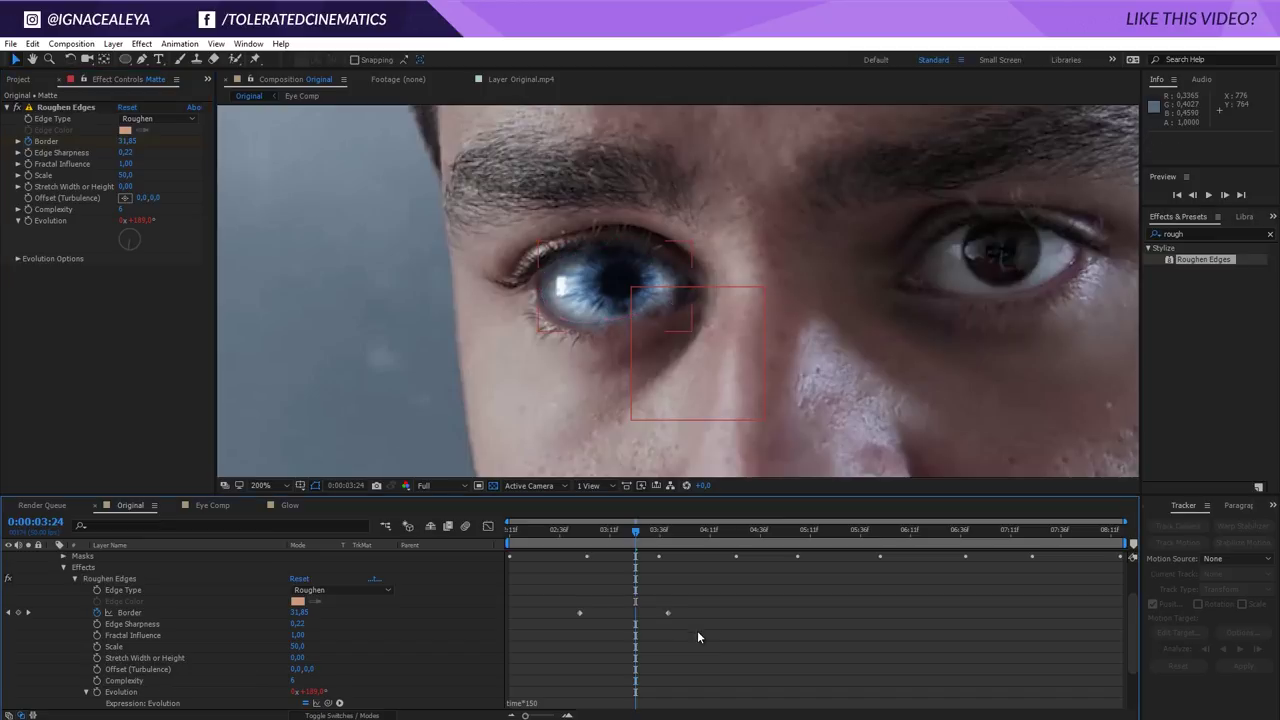
Copy the animated Roughen Edges effect at 0:00:02:46 from the Eye Comp's Matte onto the Matte above the Shadows layer
left_click_drag(636, 532, 589, 534)
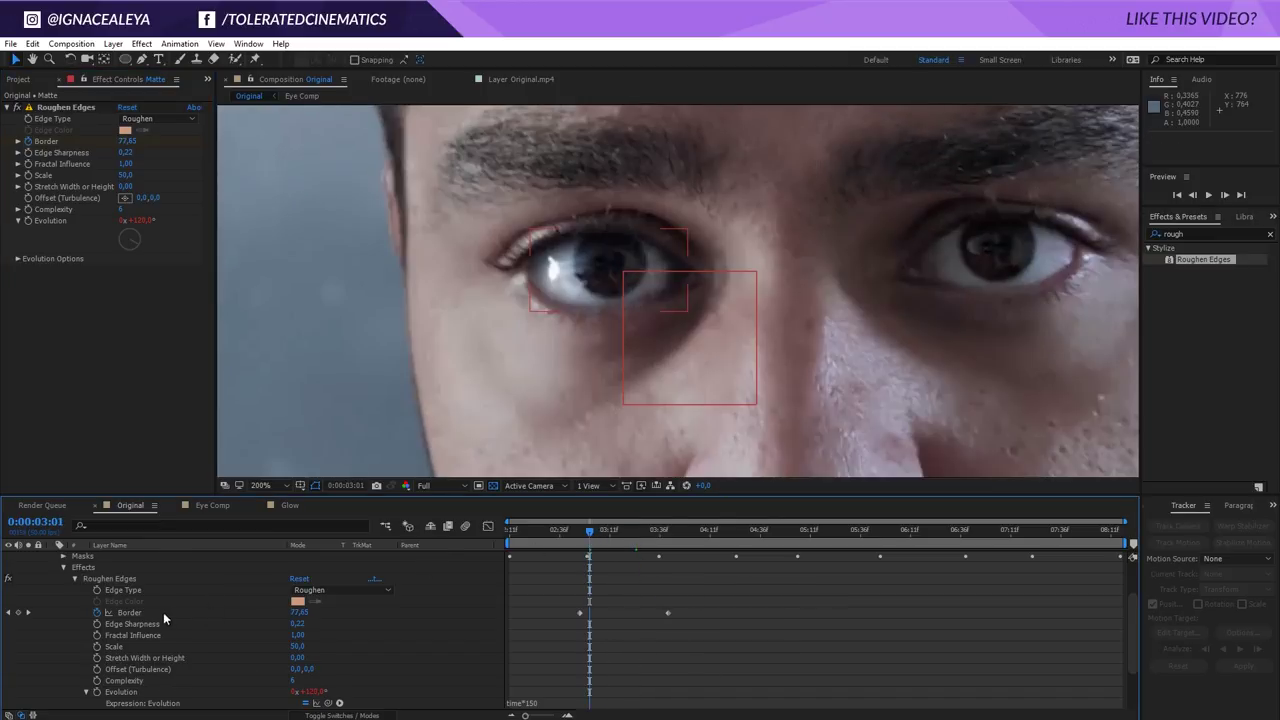
scroll(150, 615, "up", 2)
left_click(135, 602)
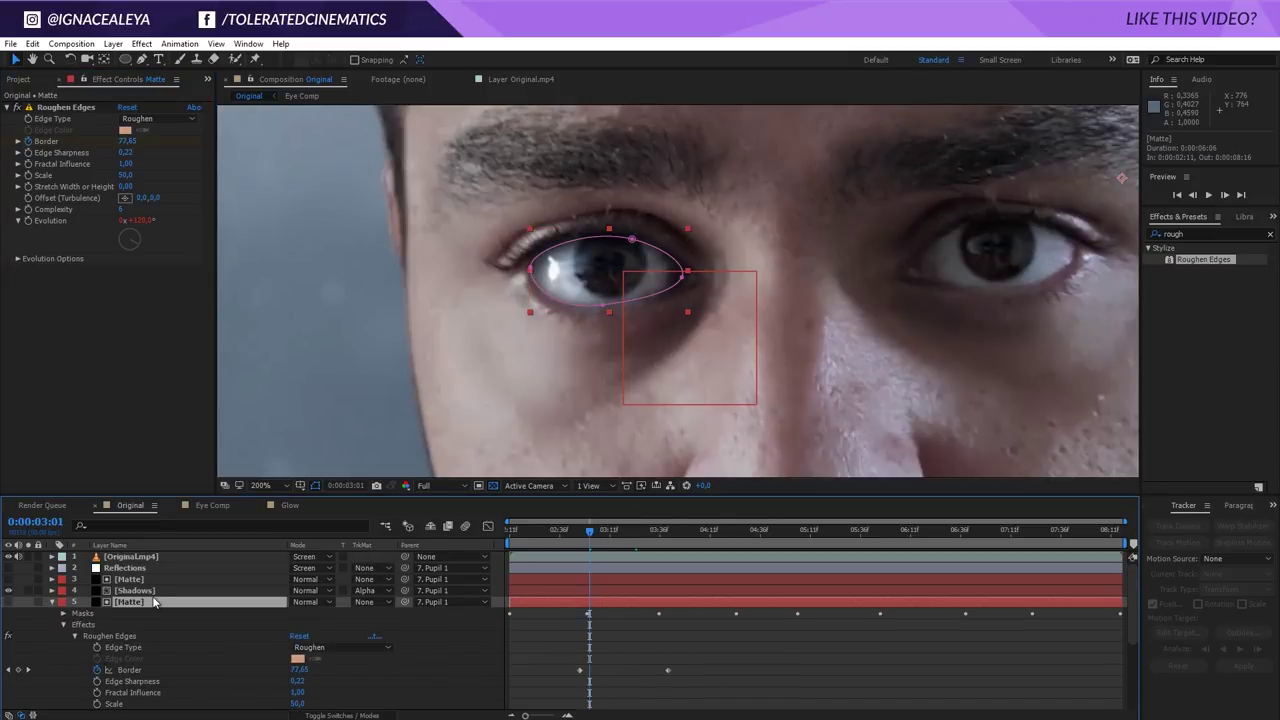
left_click_drag(589, 533, 580, 534)
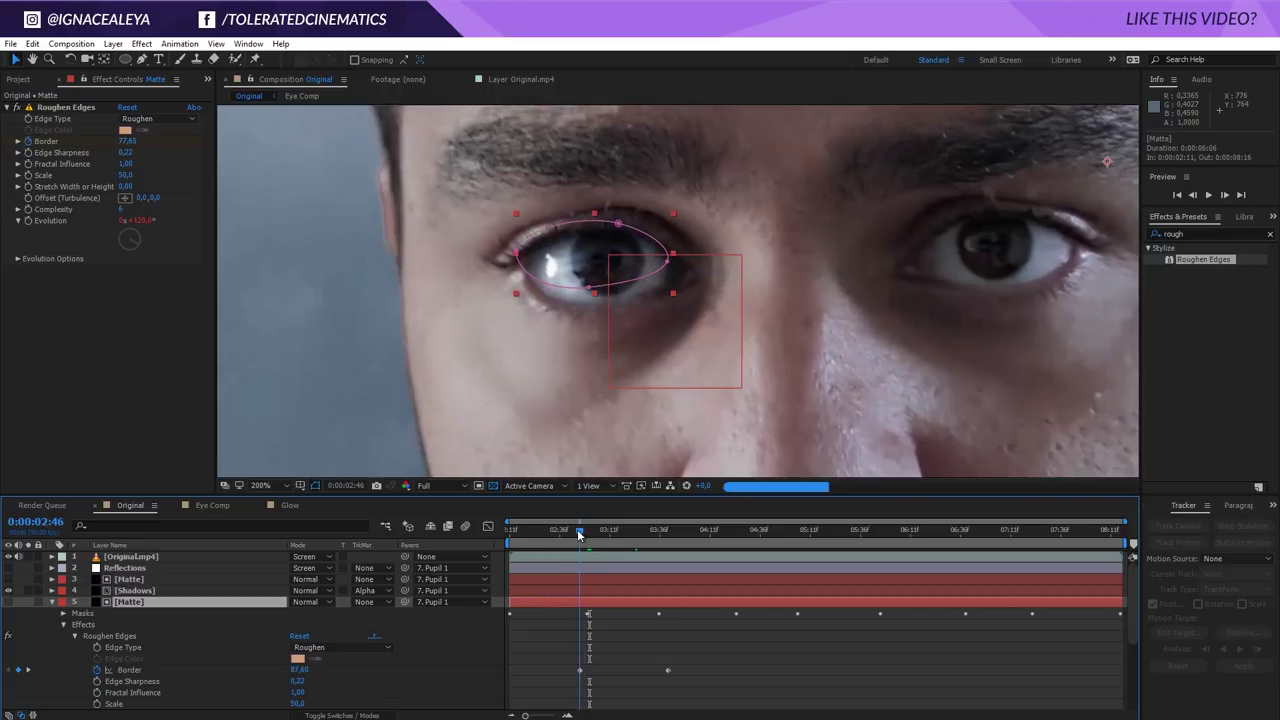
left_click(67, 108)
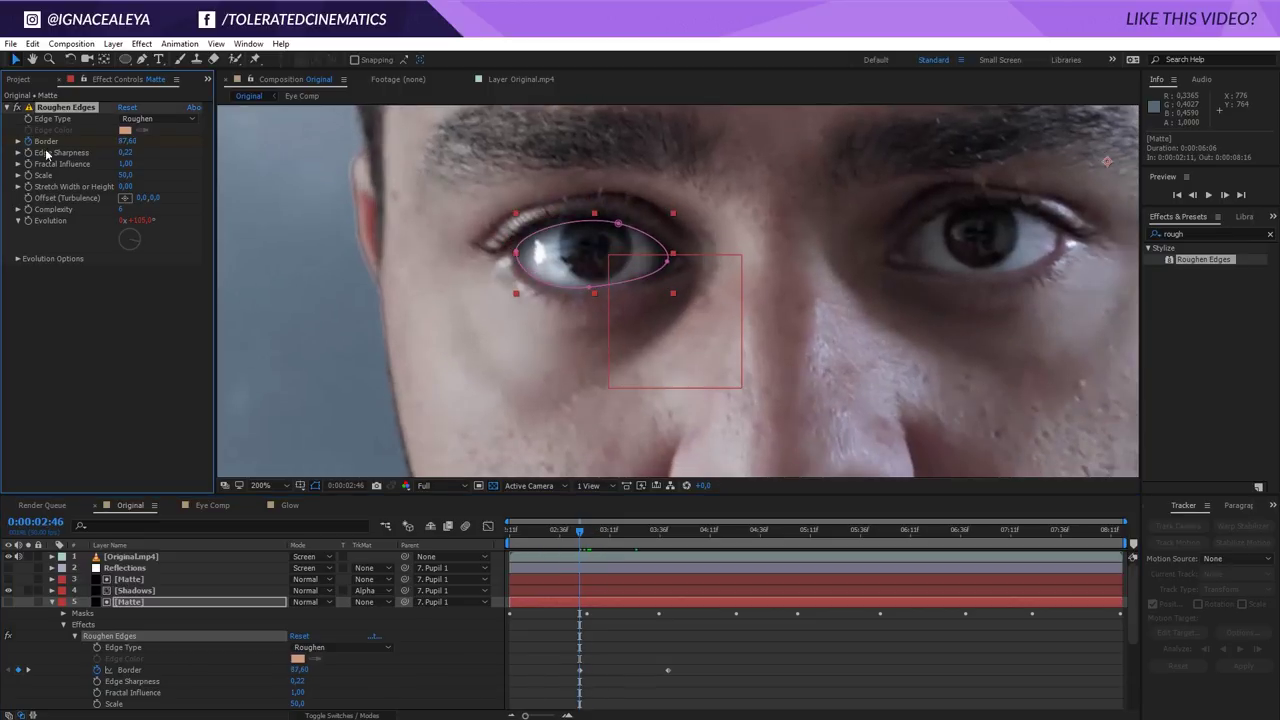
left_click(139, 585)
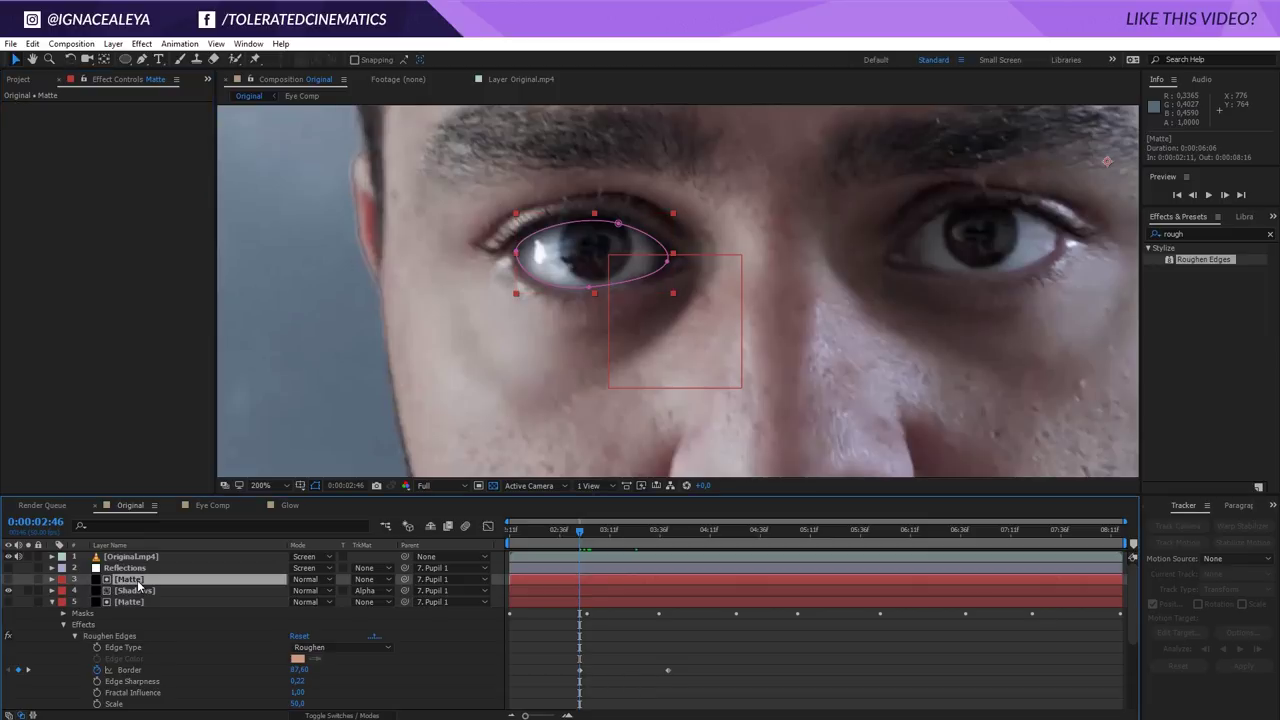
key("ctrl+v")
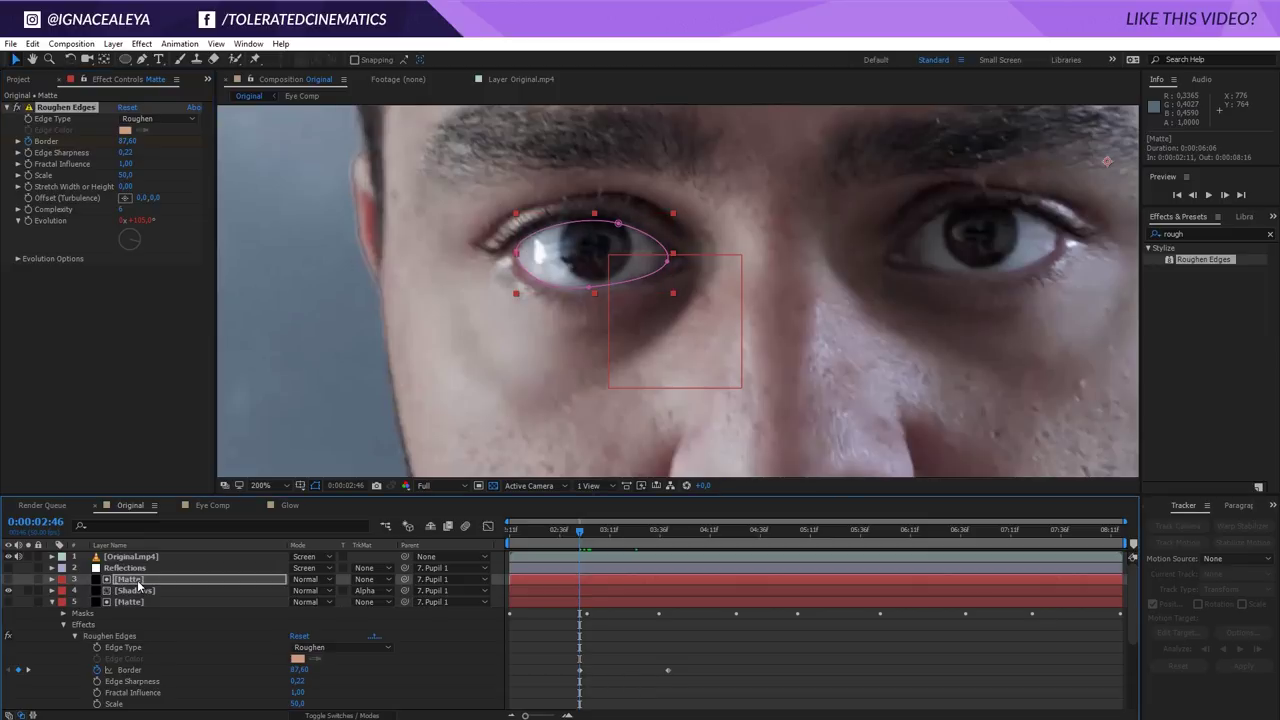
left_click(52, 603)
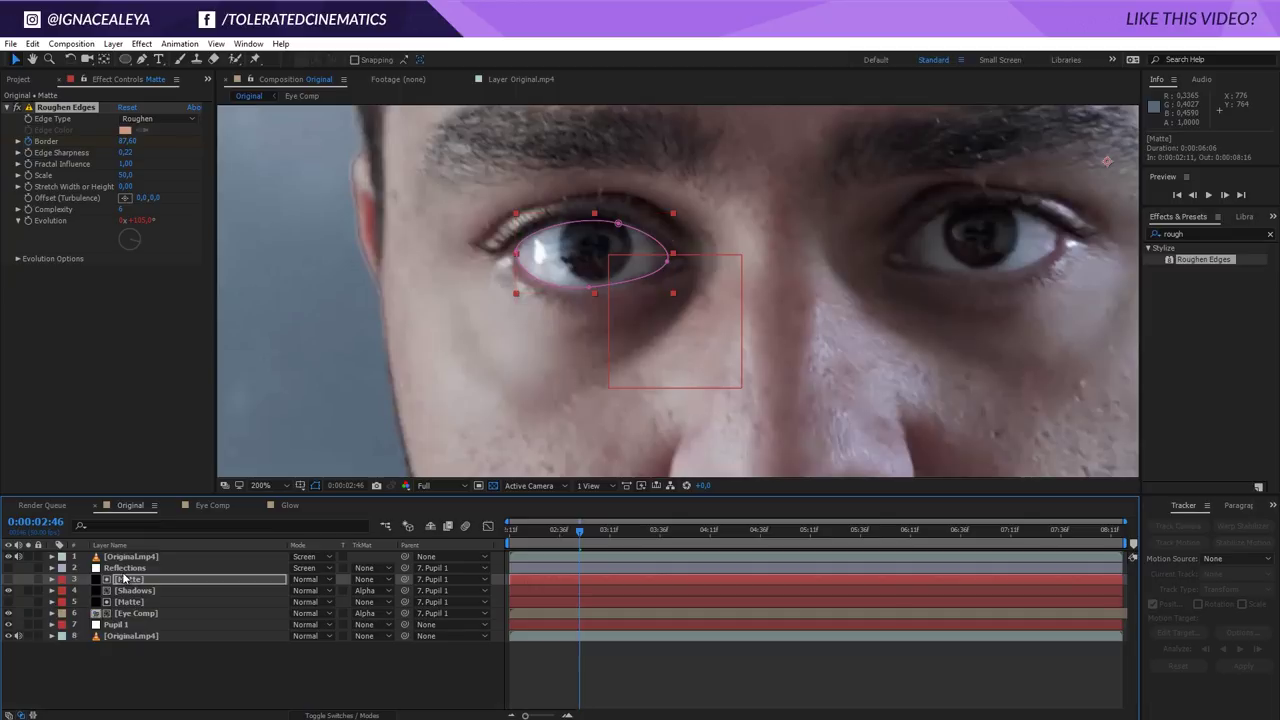
Add an opacity keyframe of 0% to the Reflections layer at 0:00:02:46
left_click(126, 571)
key("t")
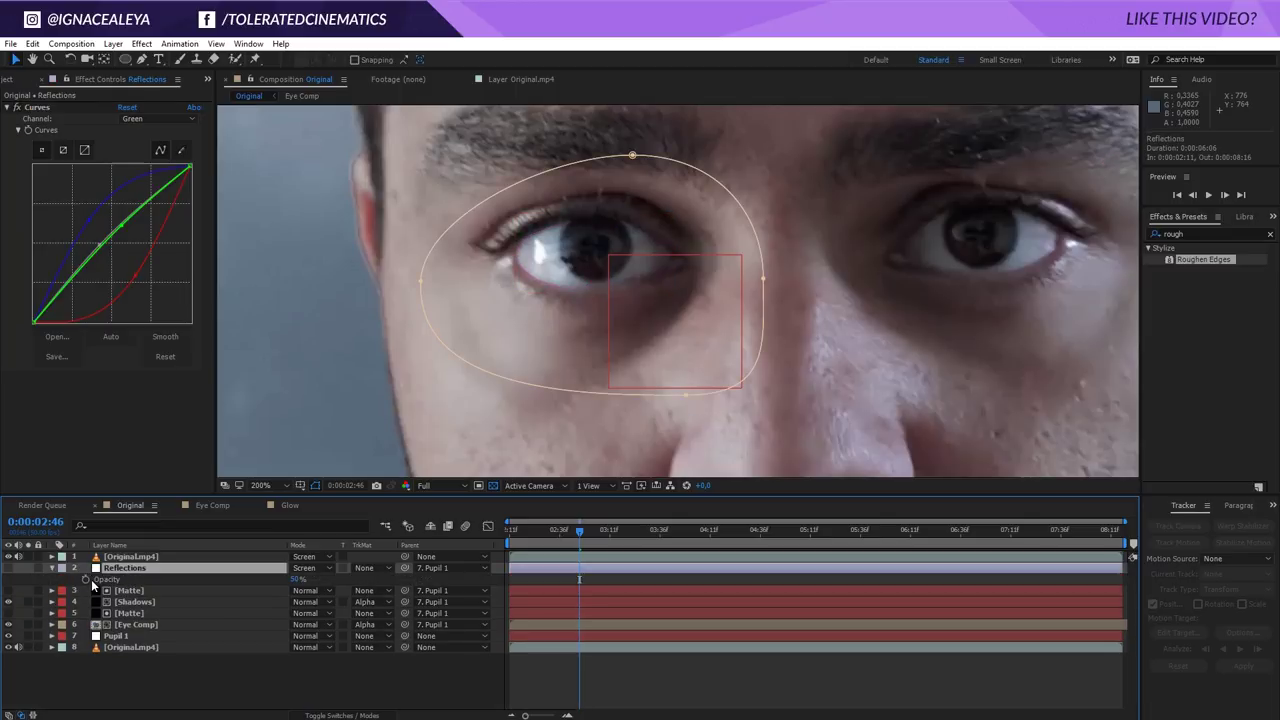
left_click(295, 580)
type("0")
key("Return")
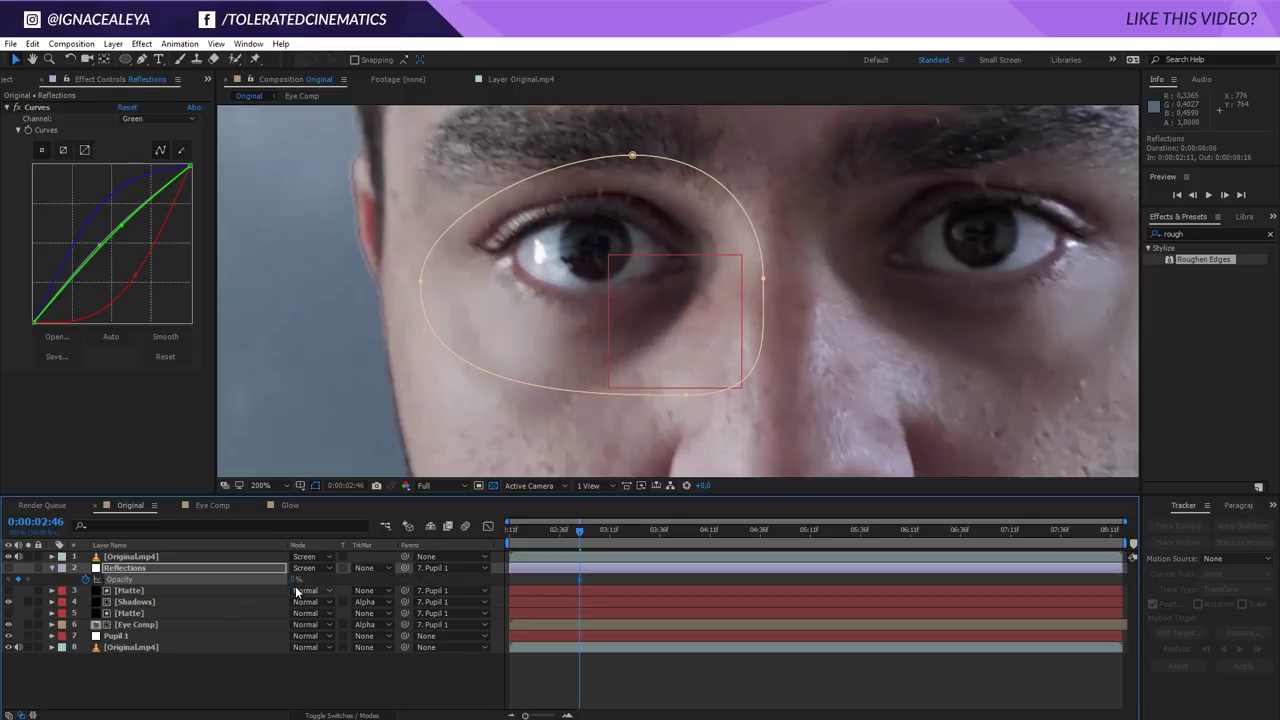
Keyframe the Reflections layer's opacity to 50% at 0:00:03:36 and collapse its properties
left_click(659, 532)
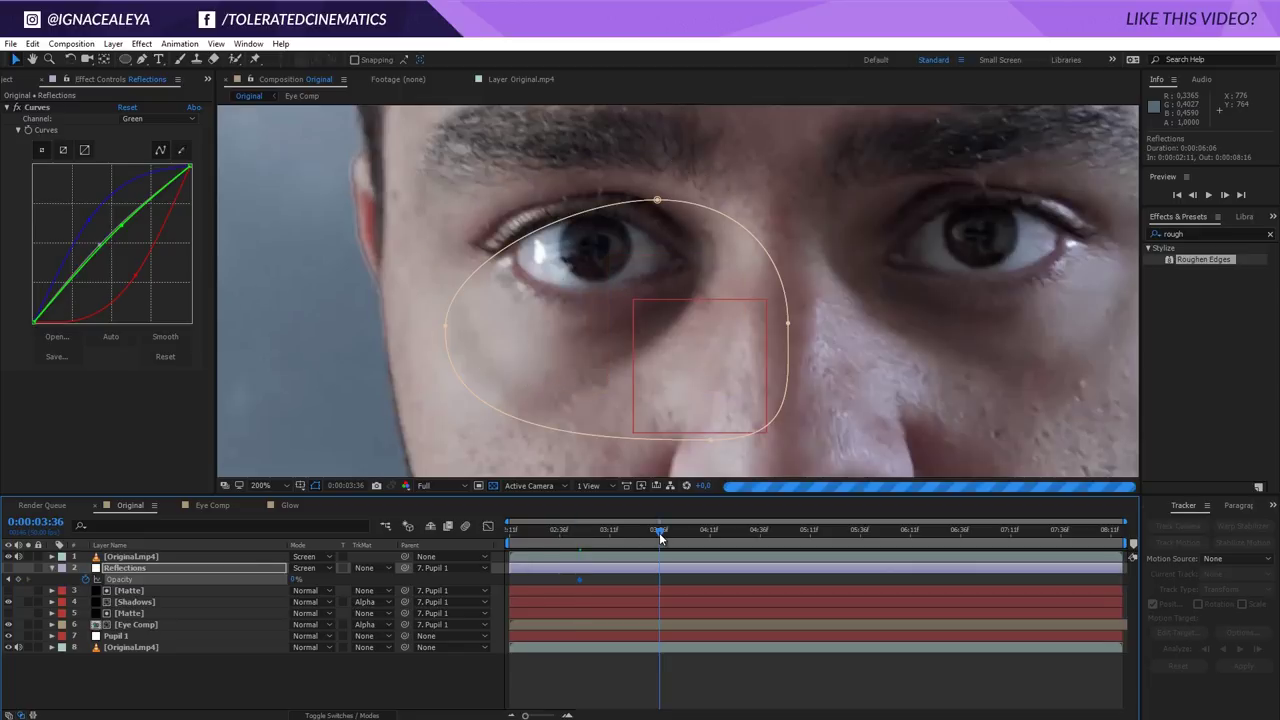
left_click(296, 579)
type("50")
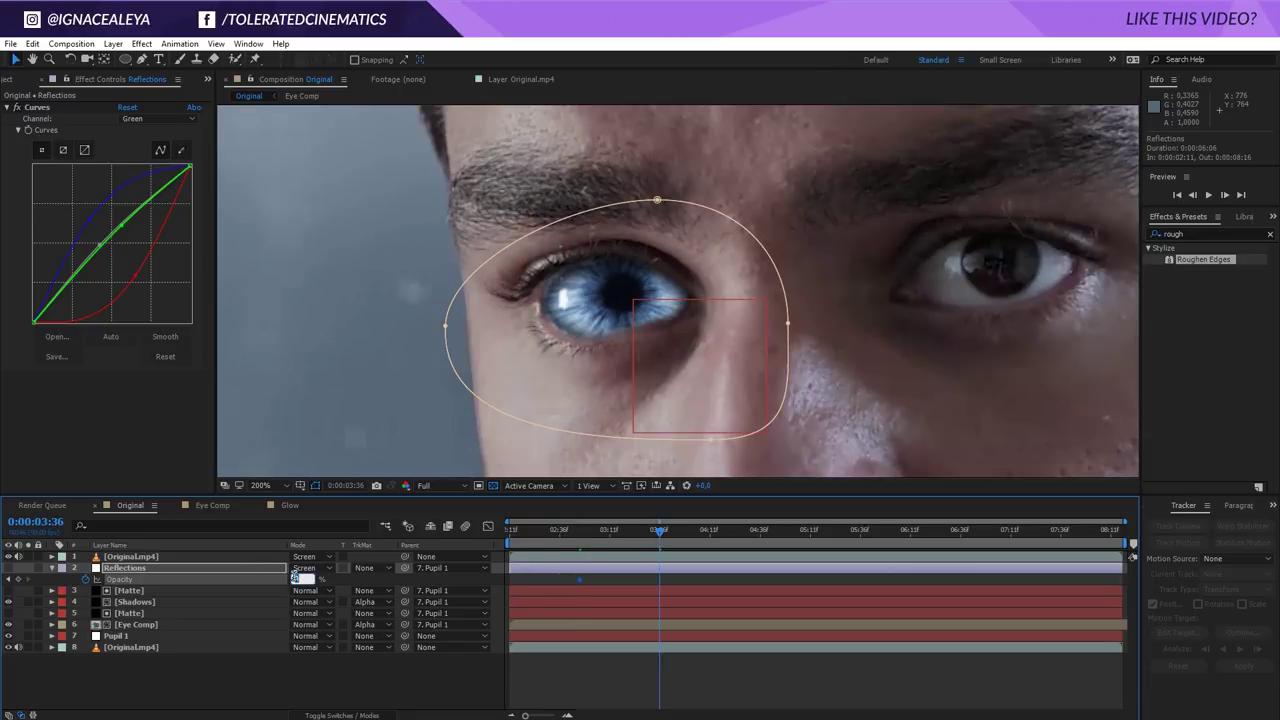
key("Return")
left_click(52, 567)
left_click(78, 669)
Preview the transition from the natural eye to the blue eye at different magnifications
scroll(545, 400, "down", 1)
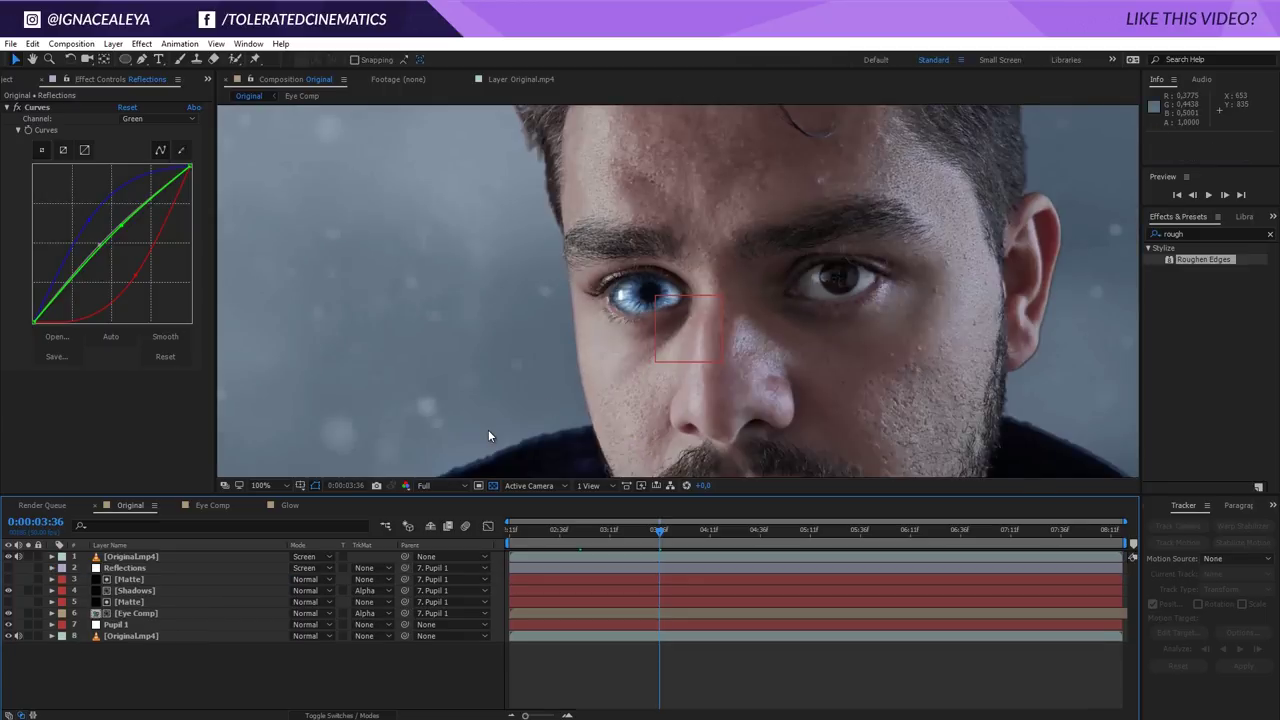
key("space")
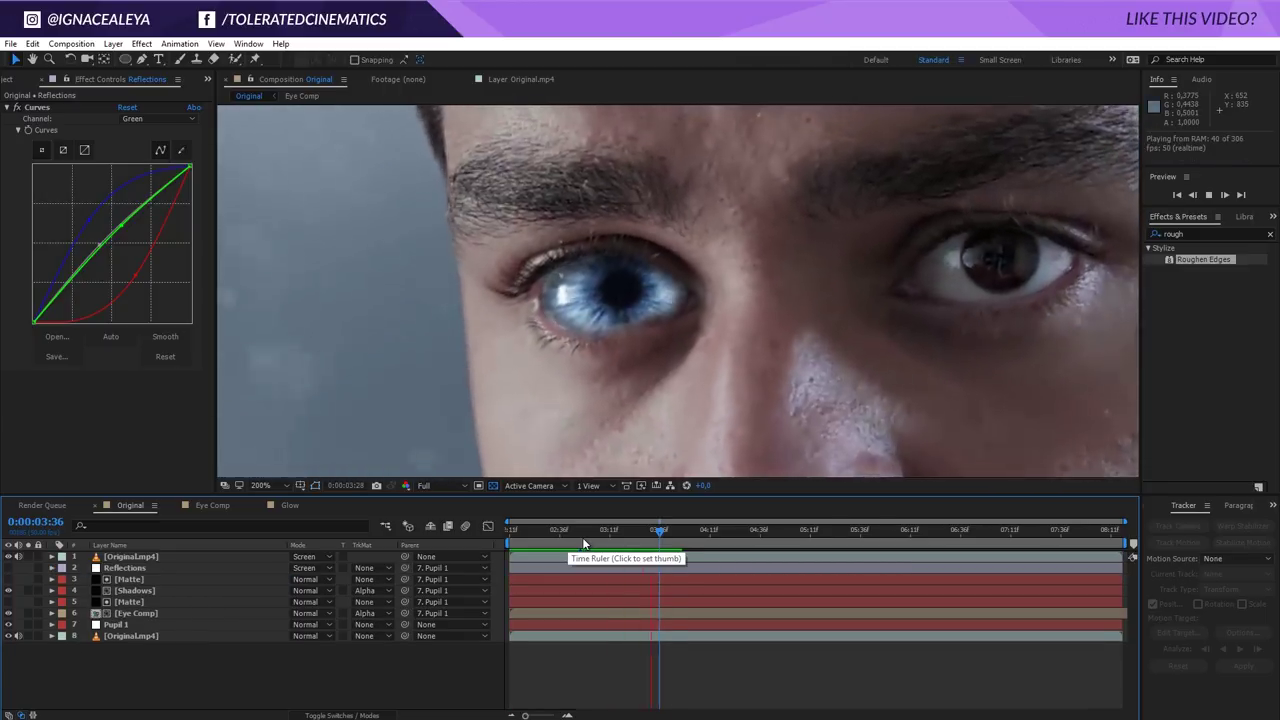
scroll(574, 464, "down", 2)
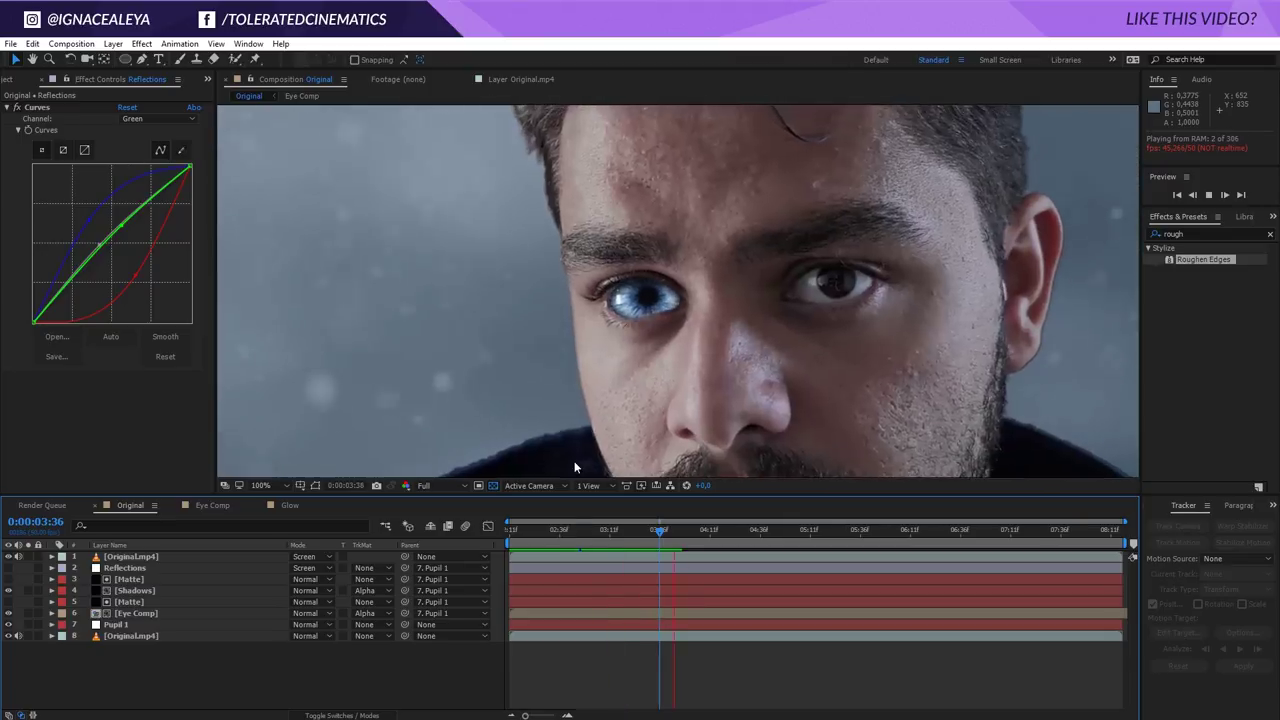